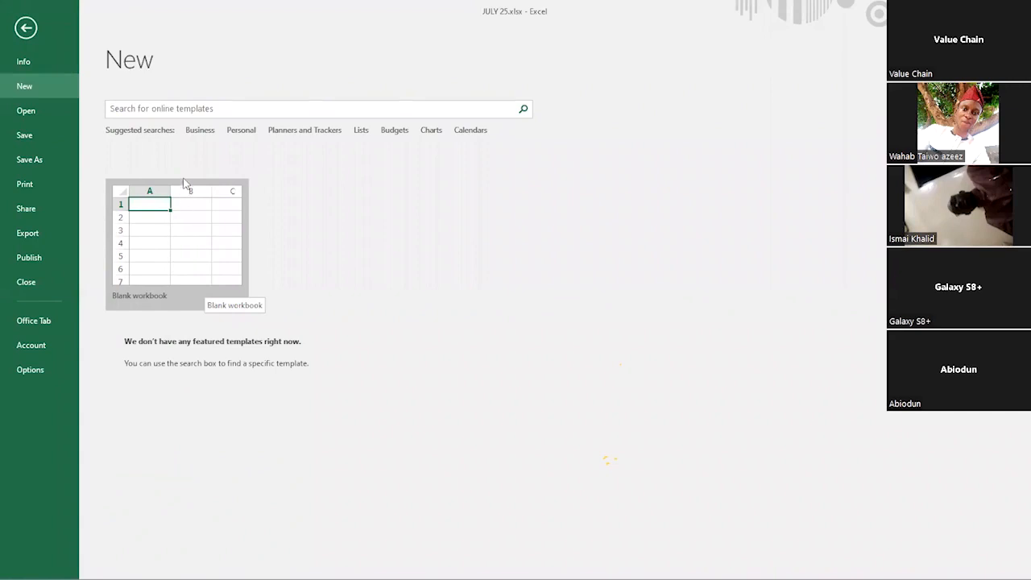
# Browse the Business workbook templates and the list of recent files, and return to the JULY 25.xlsx workbook
pyautogui.click(198, 130)
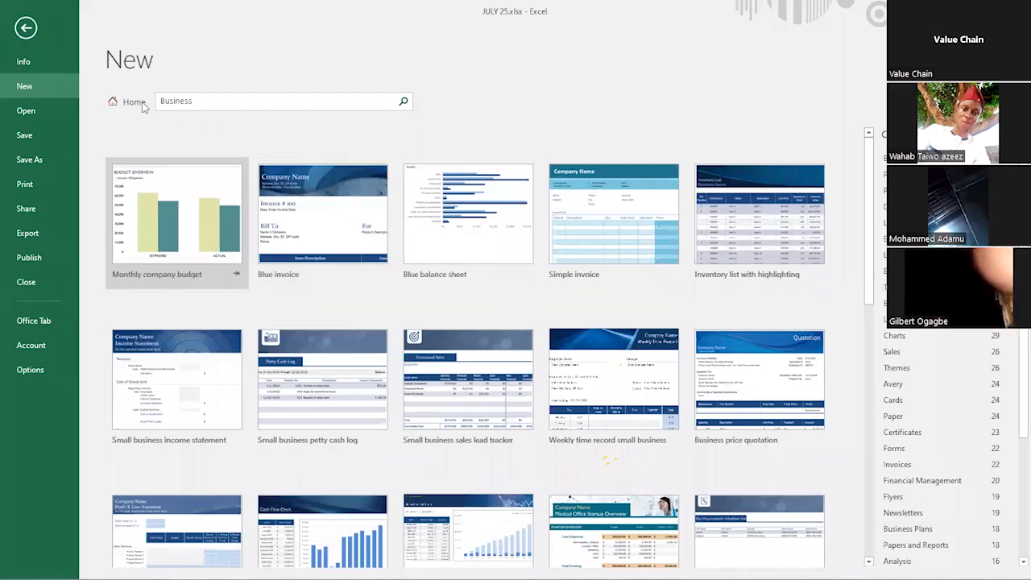
pyautogui.click(30, 111)
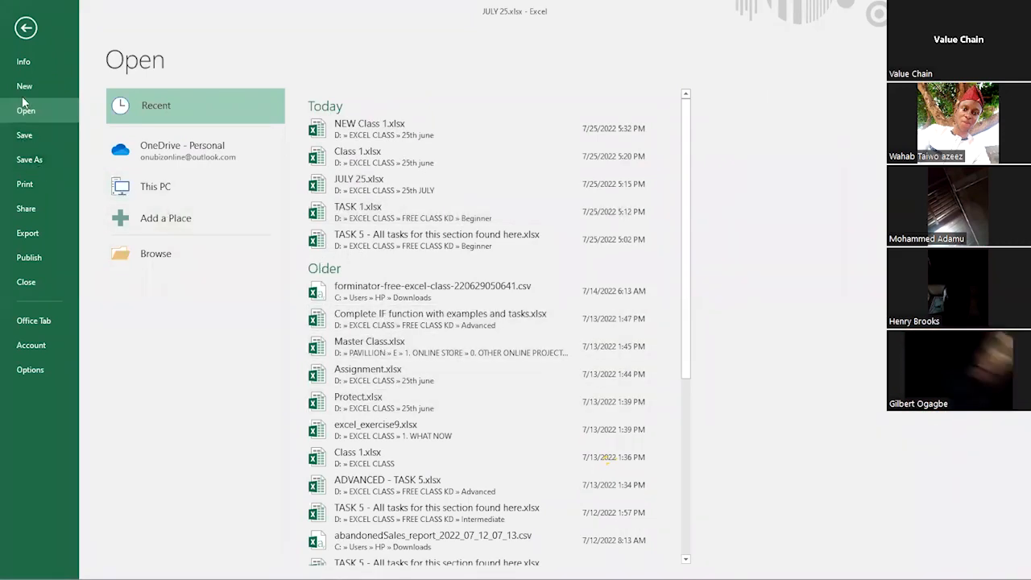
pyautogui.click(26, 29)
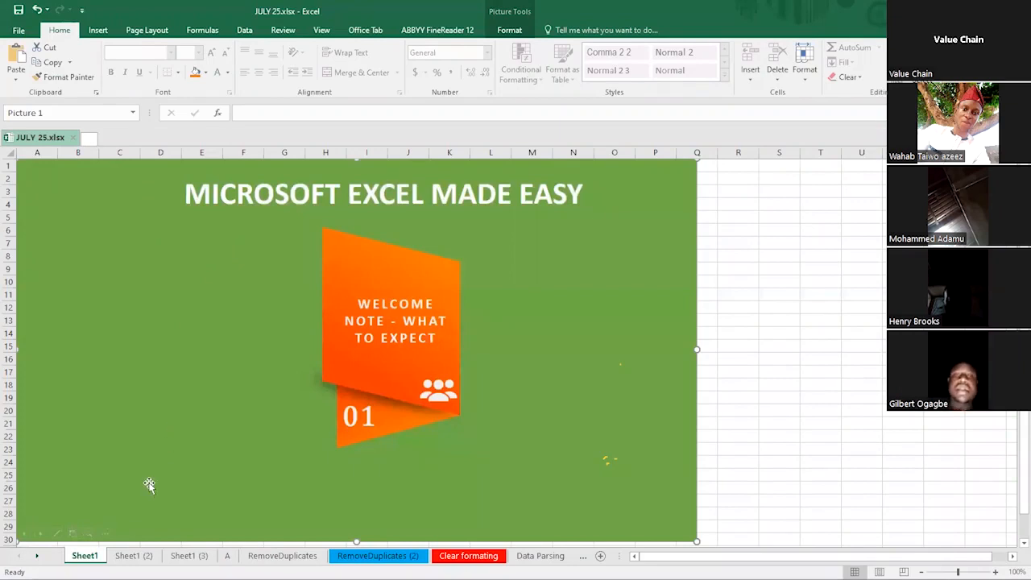
# Display the Sheet1 (2) worksheet and select cell Q12 beside its picture
pyautogui.click(133, 555)
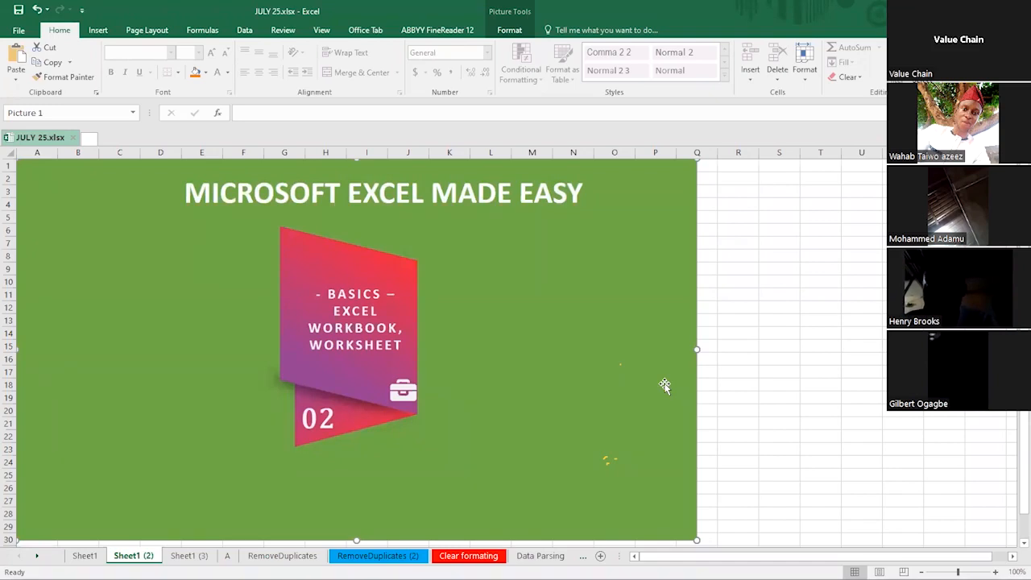
pyautogui.click(709, 308)
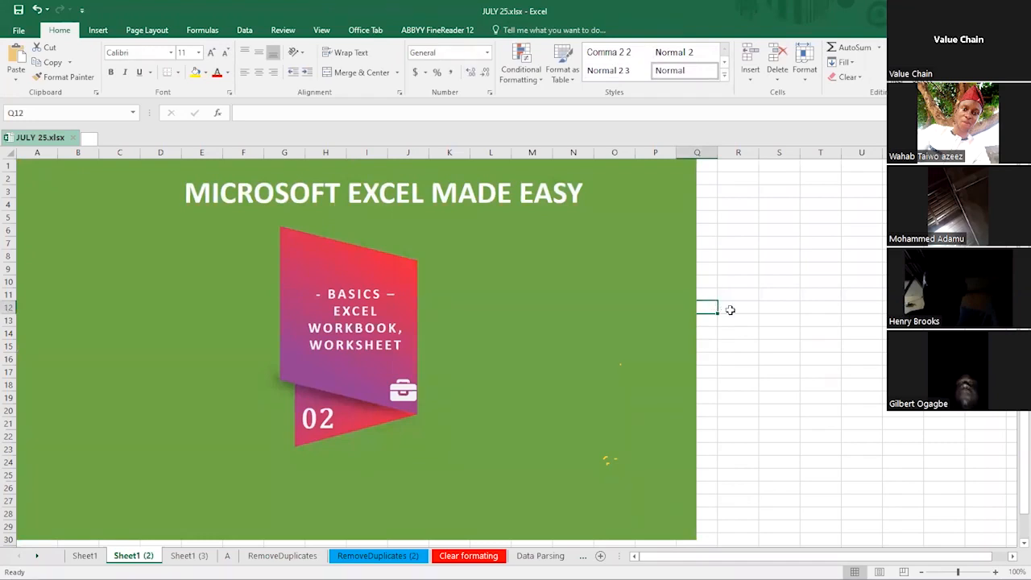
pyautogui.click(732, 310)
pyautogui.click(705, 305)
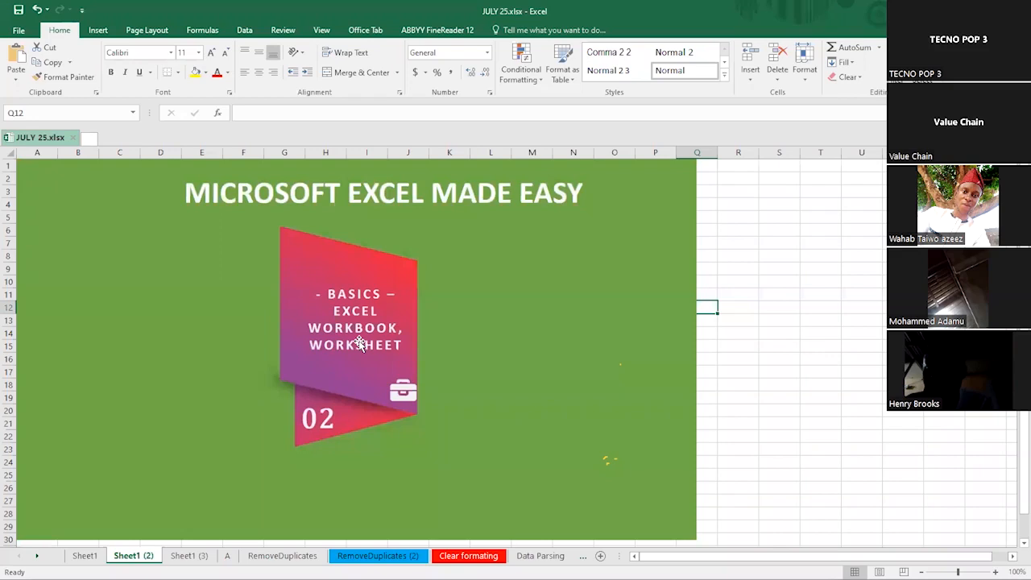
pyautogui.click(70, 197)
pyautogui.press('Print')
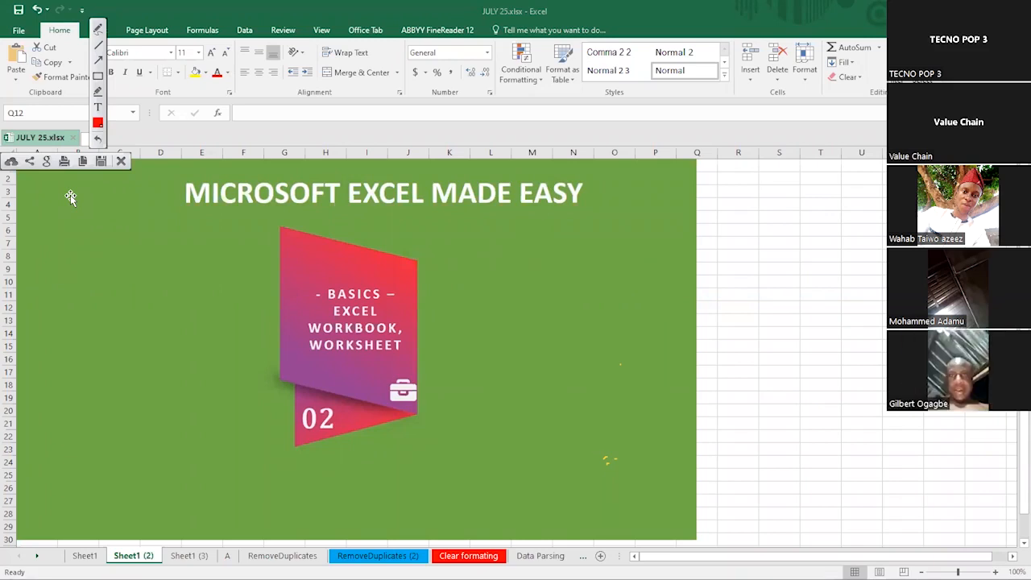
pyautogui.press('Escape')
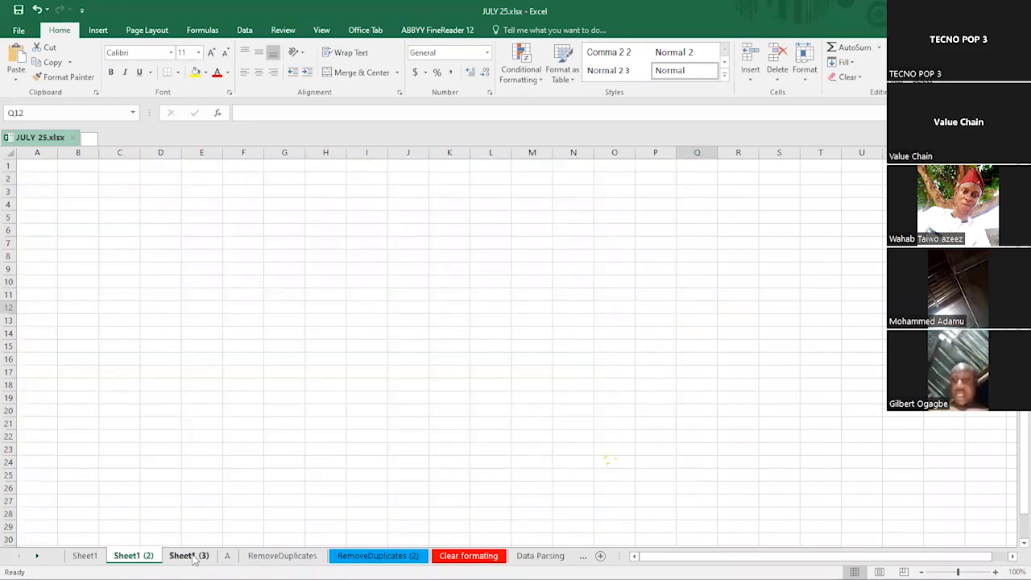
# Look through the worksheets from Sheet1 (3) to Clear formating
pyautogui.click(193, 558)
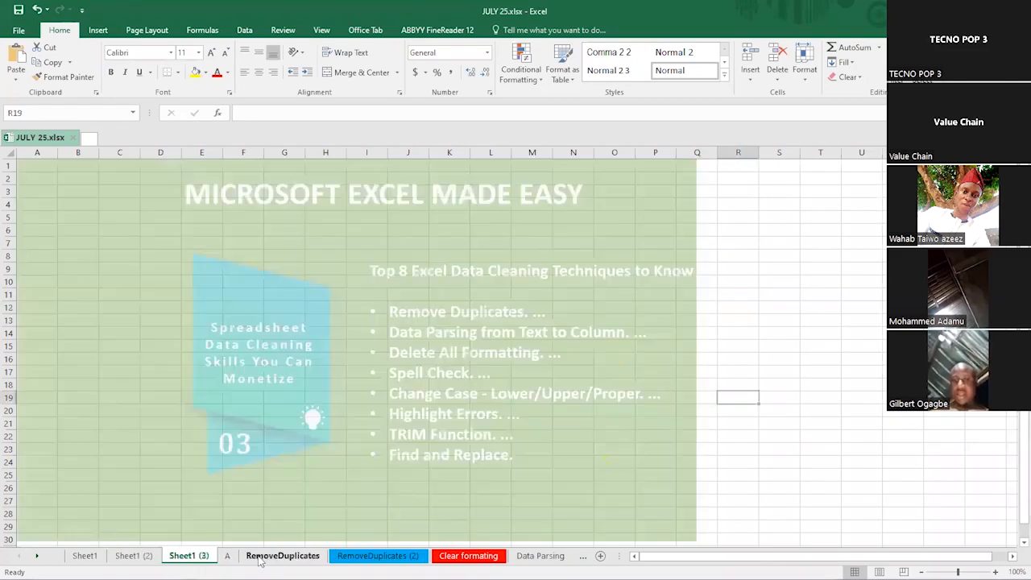
pyautogui.click(283, 558)
pyautogui.click(348, 558)
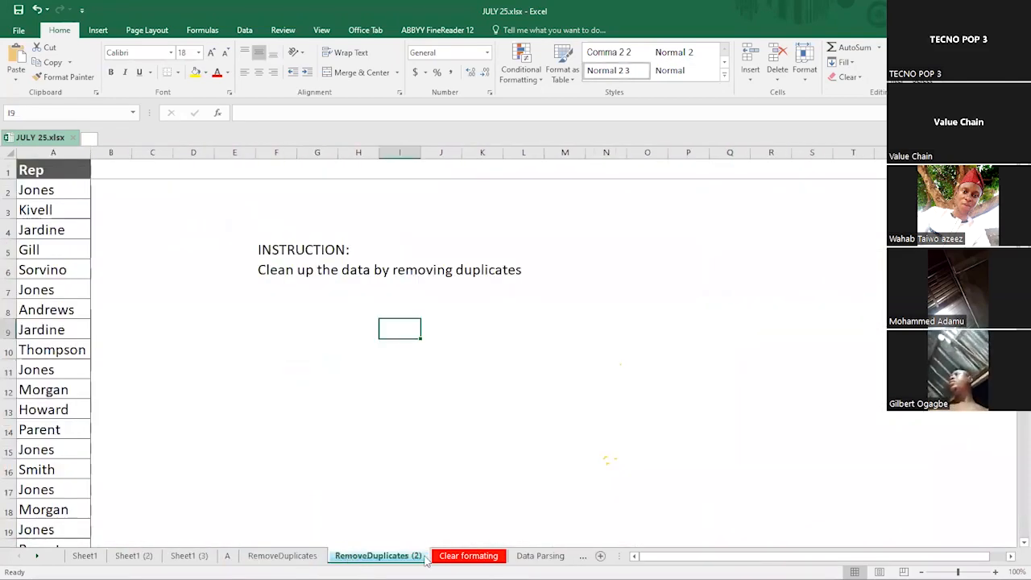
pyautogui.hotkey('ctrl', 'pagedown')
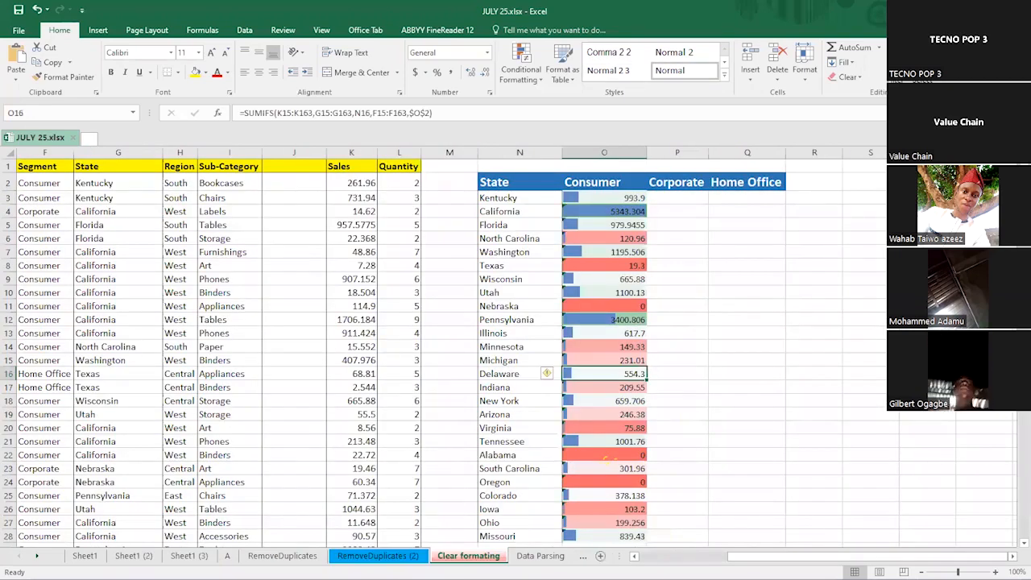
# Go back through the worksheets to Sheet1 and forward again to worksheet A
pyautogui.hotkey('ctrl', 'pageup')
pyautogui.hotkey('ctrl', 'pageup')
pyautogui.hotkey('ctrl', 'pageup')
pyautogui.hotkey('ctrl', 'pageup')
pyautogui.hotkey('ctrl', 'pageup')
pyautogui.hotkey('ctrl', 'pageup')
pyautogui.hotkey('ctrl', 'pagedown')
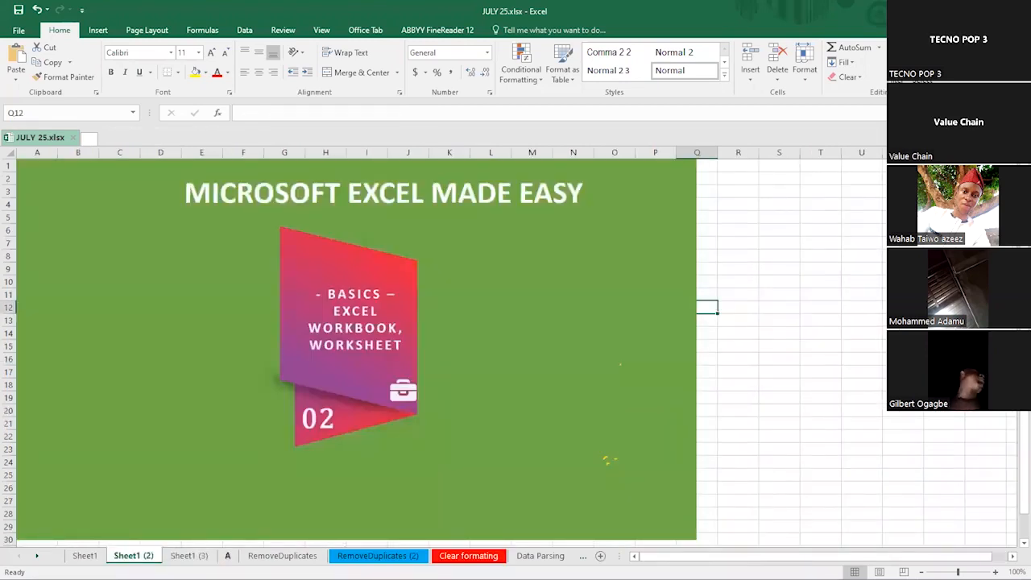
pyautogui.hotkey('ctrl', 'pagedown')
pyautogui.hotkey('ctrl', 'pagedown')
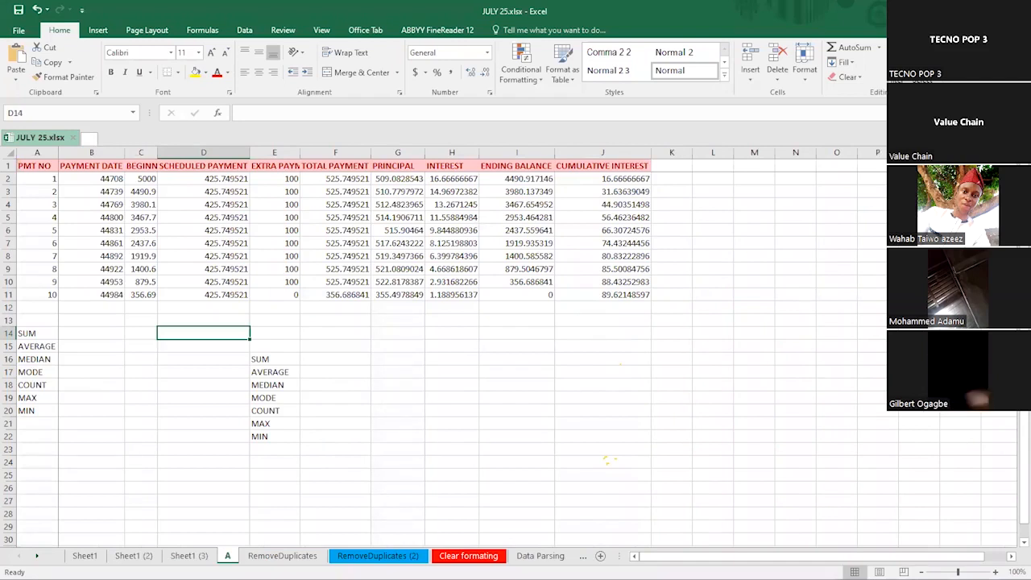
# Select entire columns E and H and entire rows 5, 2, 4 and 13 on worksheet A to illustrate columns and rows
pyautogui.click(275, 152)
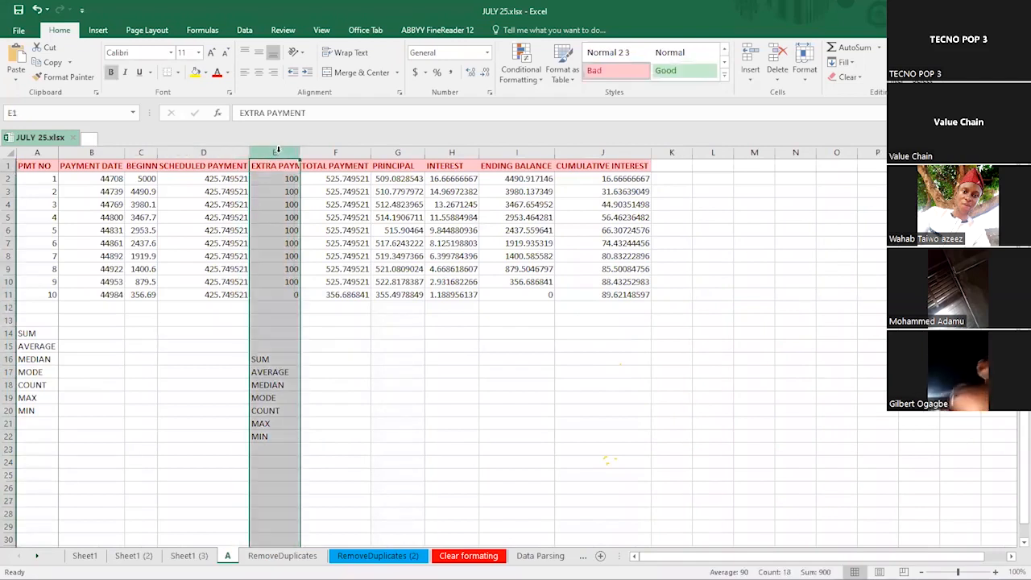
pyautogui.click(6, 215)
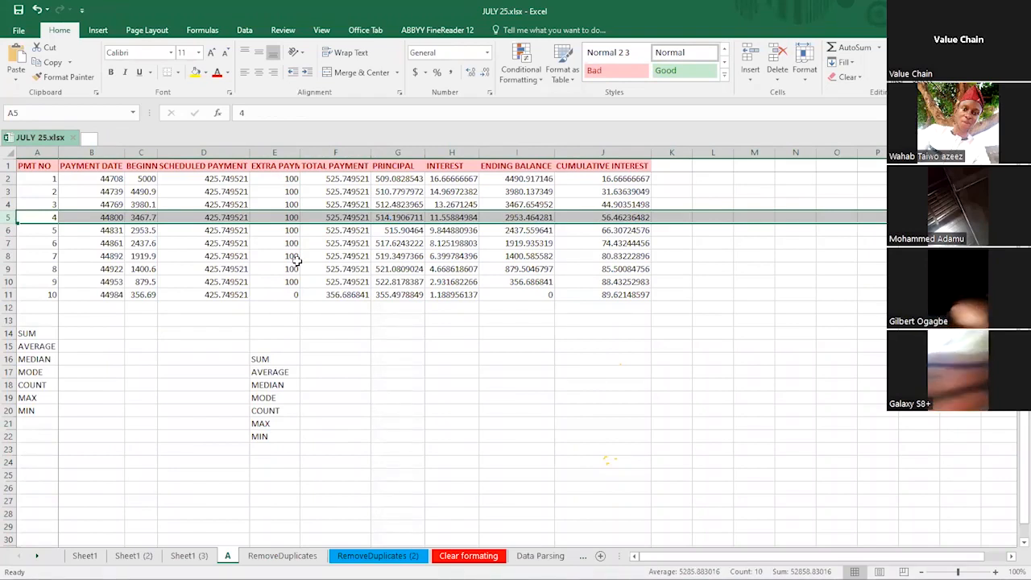
pyautogui.click(276, 152)
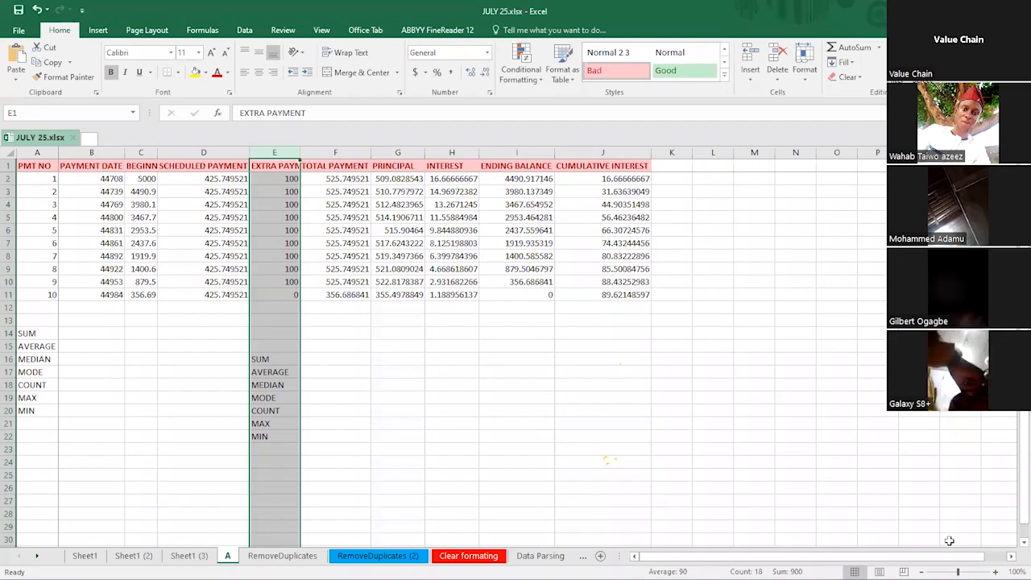
pyautogui.click(339, 334)
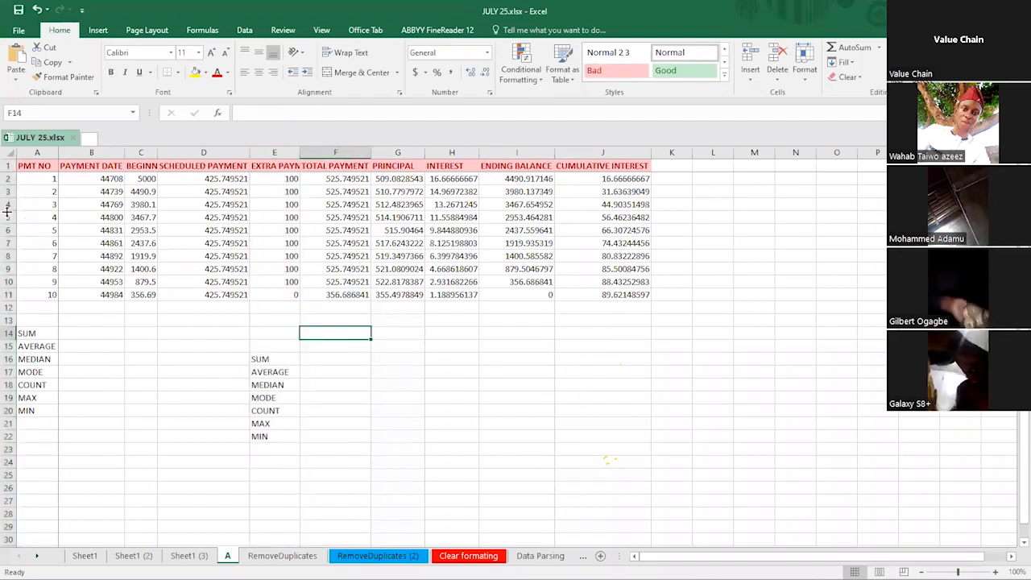
pyautogui.click(9, 178)
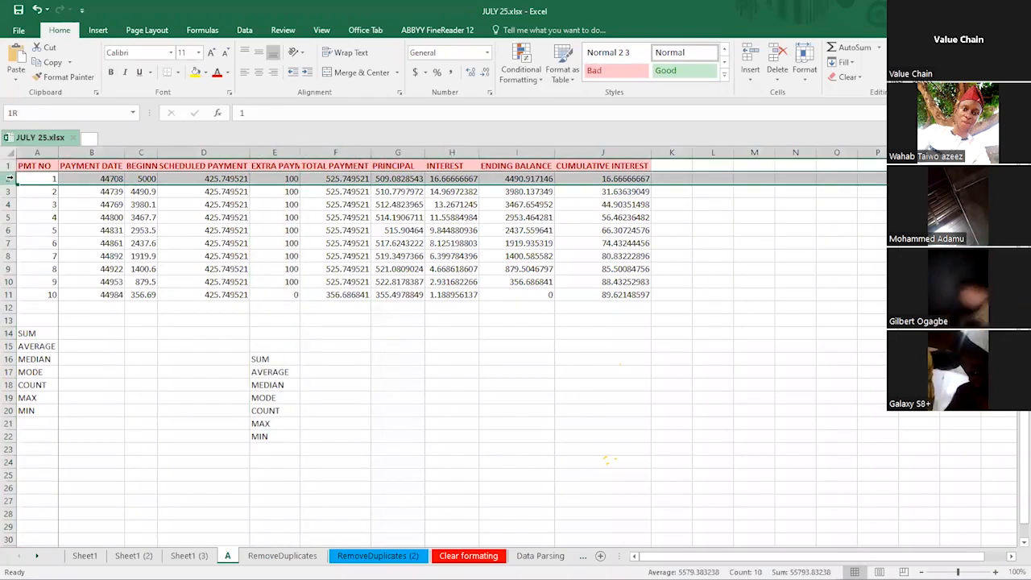
pyautogui.click(10, 203)
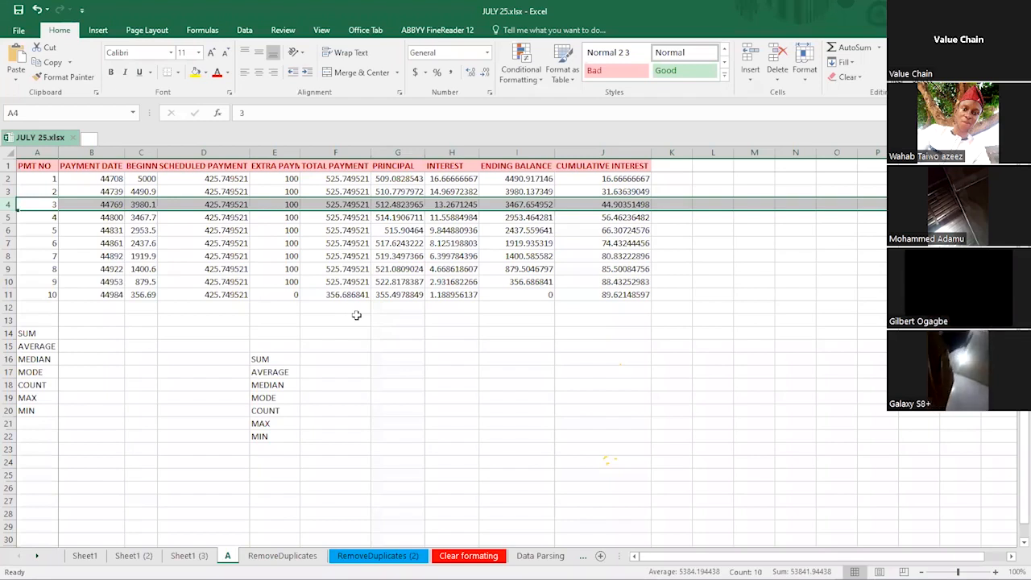
pyautogui.click(442, 152)
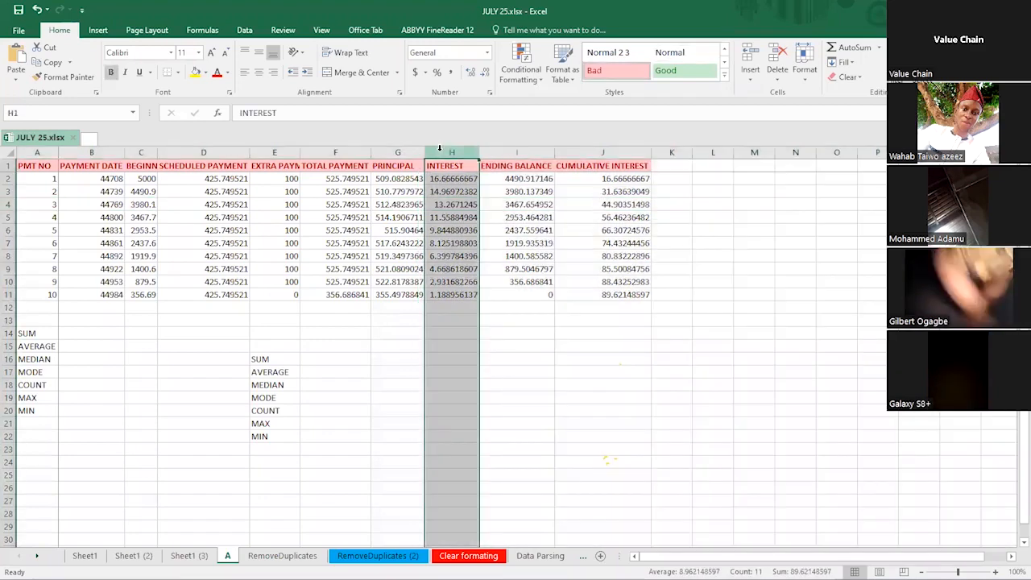
pyautogui.click(8, 320)
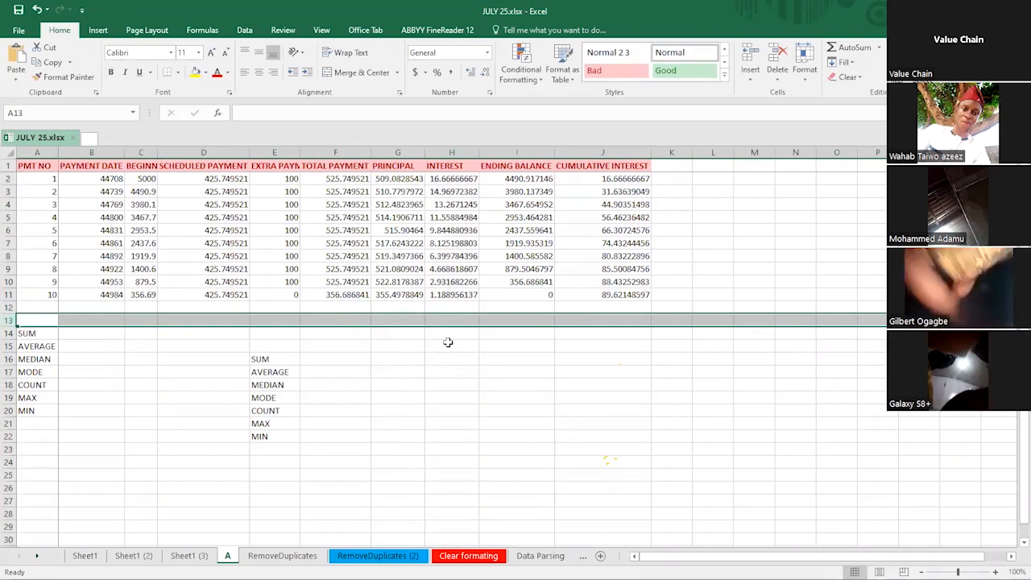
# Select single cells such as G15, H15, G17 and J16 and examine the active cell's address in the Name Box
pyautogui.click(396, 350)
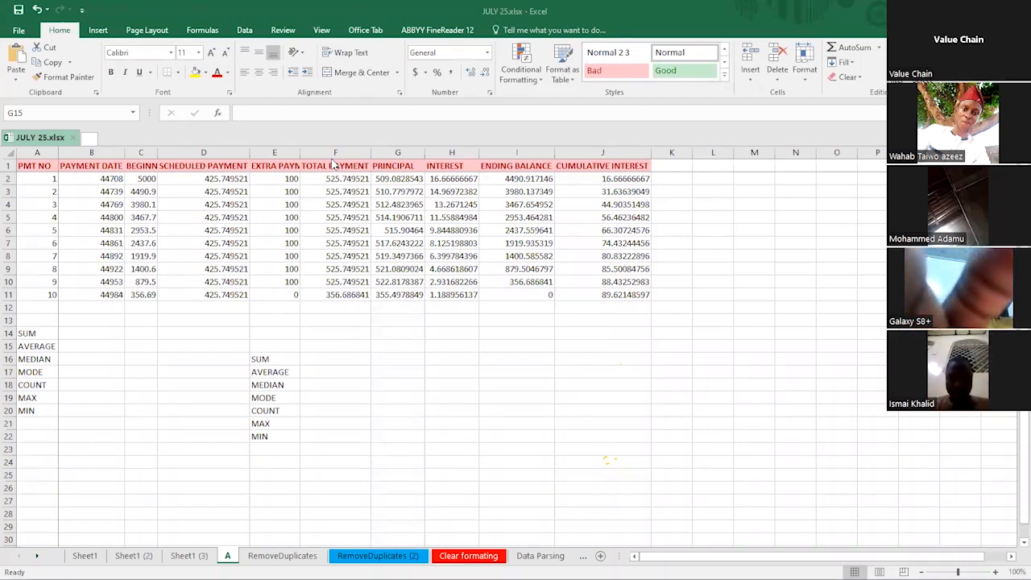
pyautogui.click(403, 346)
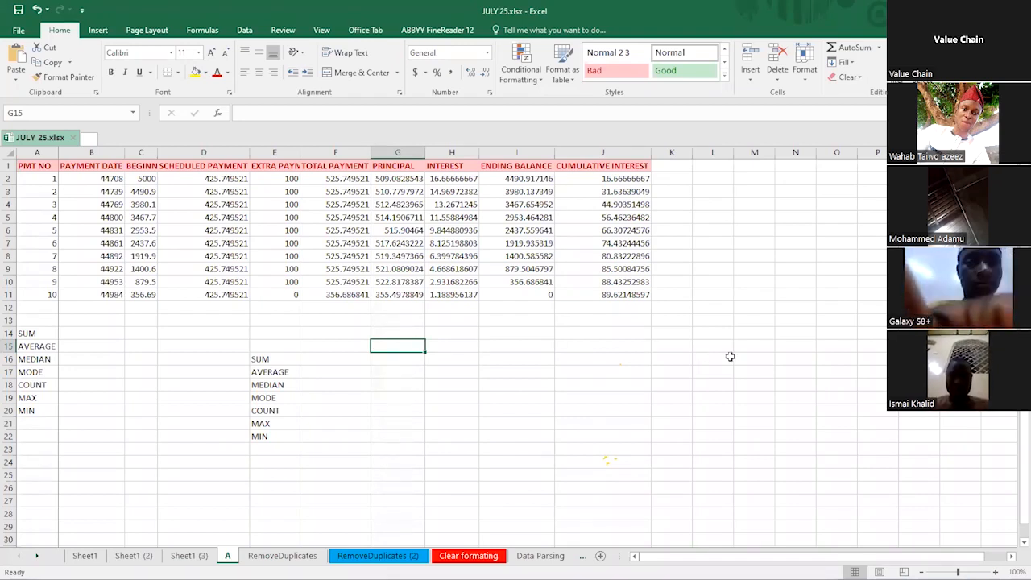
pyautogui.click(450, 346)
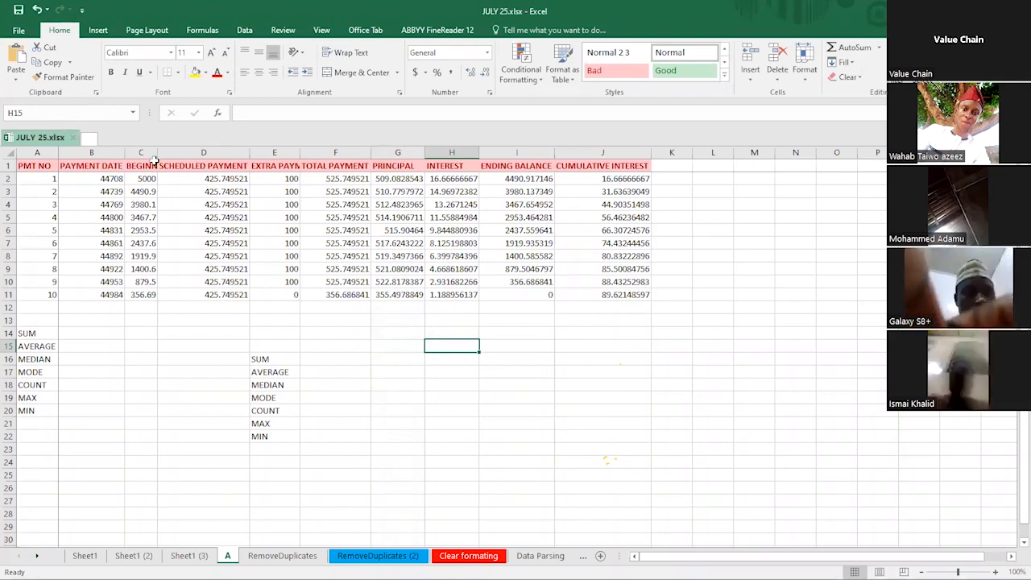
pyautogui.click(394, 368)
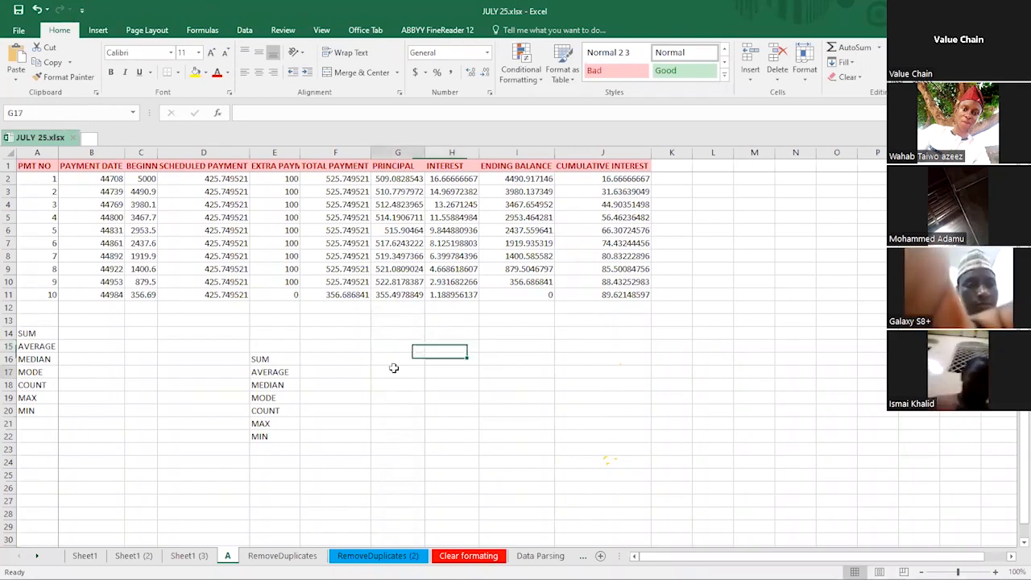
pyautogui.click(519, 368)
pyautogui.click(583, 359)
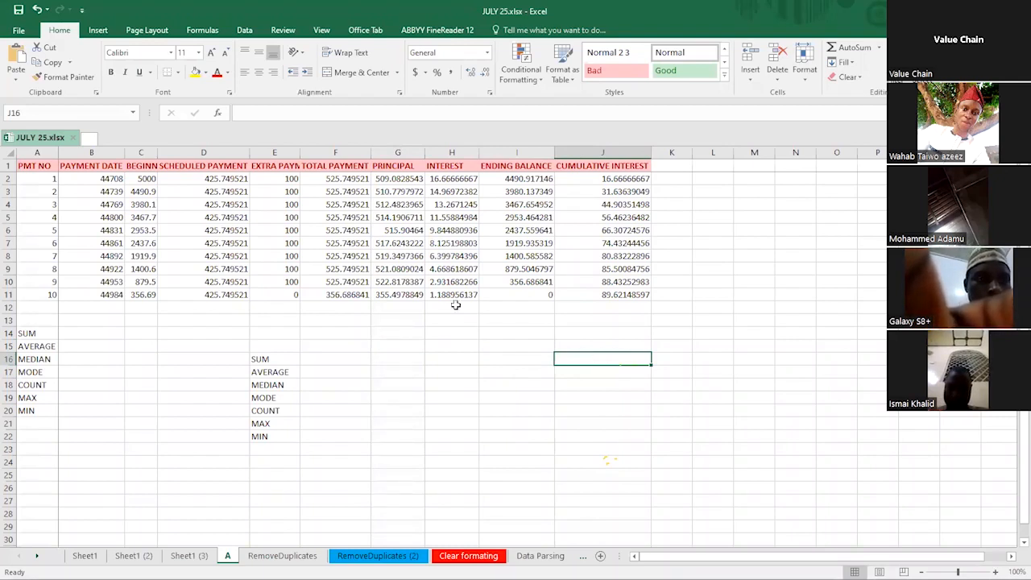
pyautogui.click(52, 113)
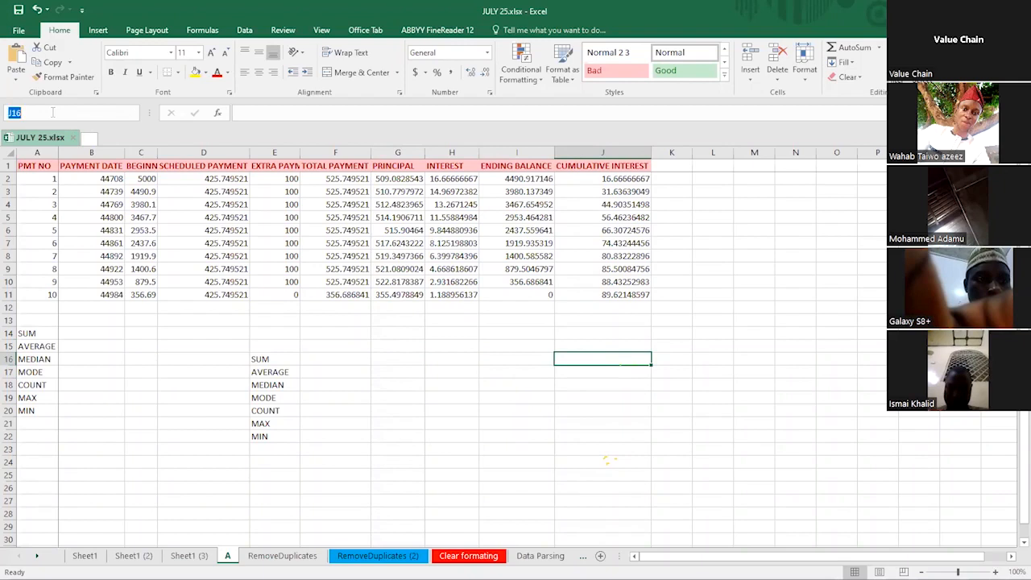
pyautogui.click(53, 113)
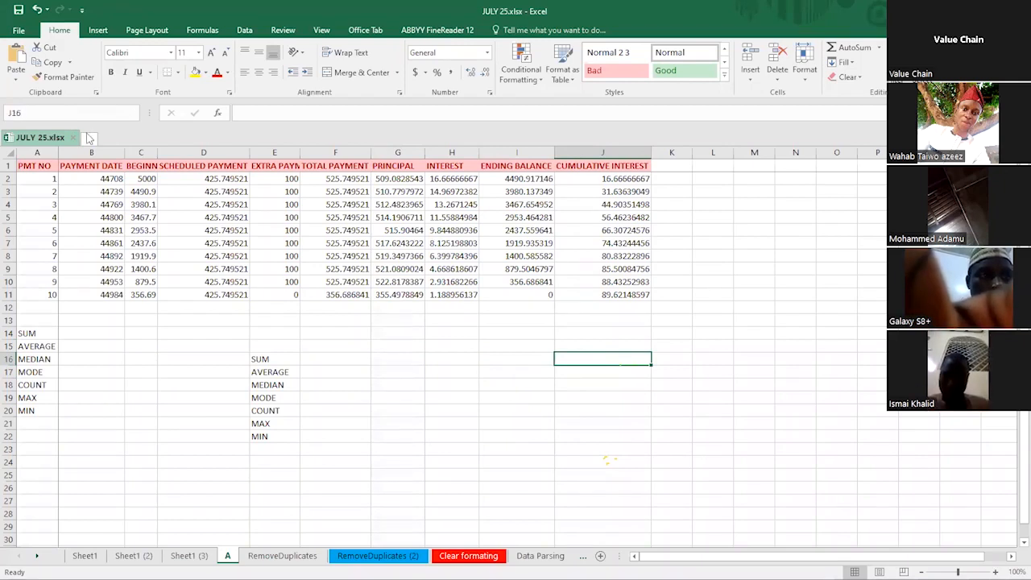
# Inspect the contents of the SUM label in E16 and the principal values in G9 and G7 in the formula bar
pyautogui.click(275, 358)
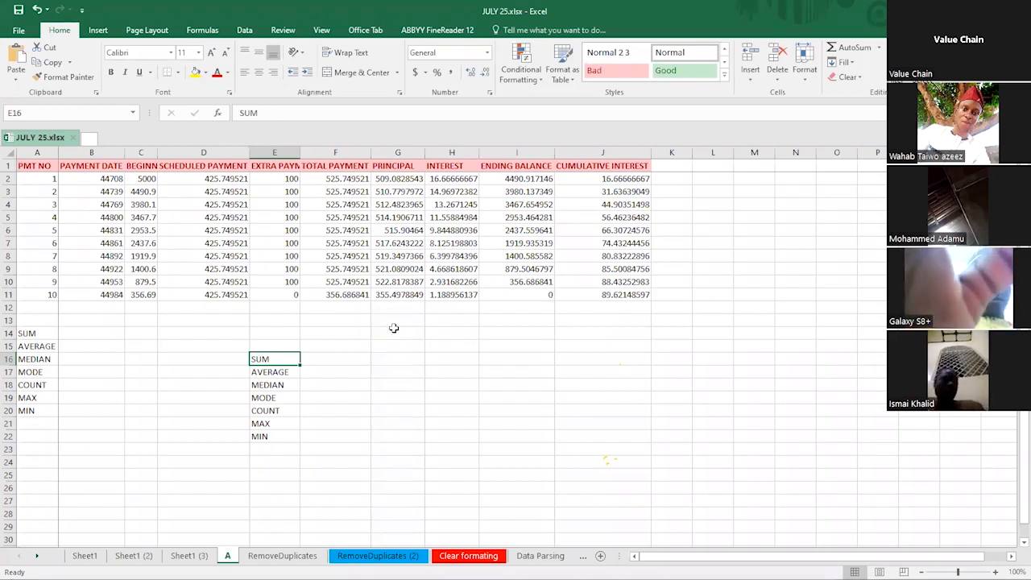
pyautogui.click(399, 268)
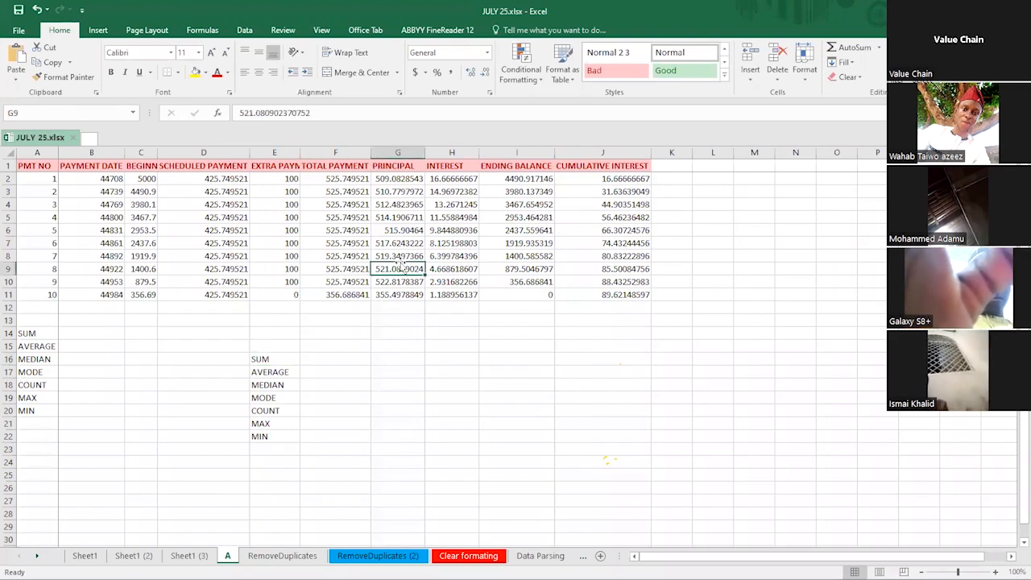
pyautogui.click(344, 115)
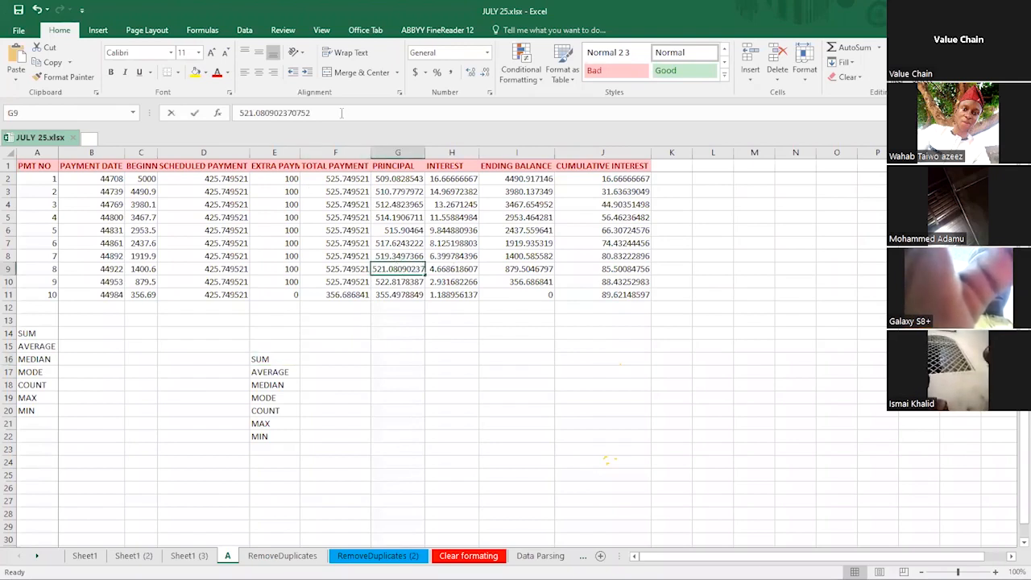
pyautogui.click(380, 241)
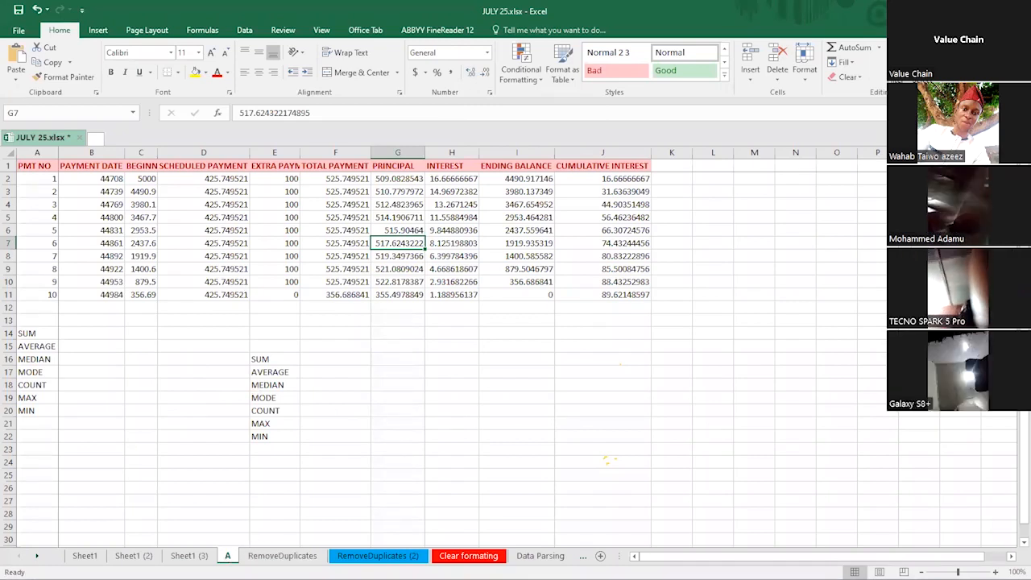
# Zoom the Sheet1 (2) worksheet in to 120% and back out to 90%
pyautogui.click(136, 558)
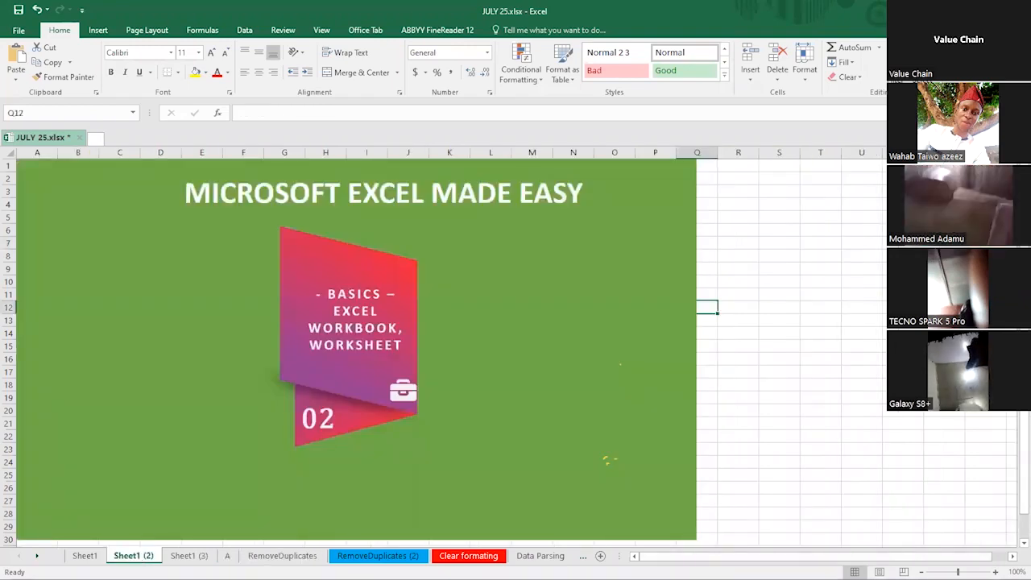
pyautogui.click(995, 572)
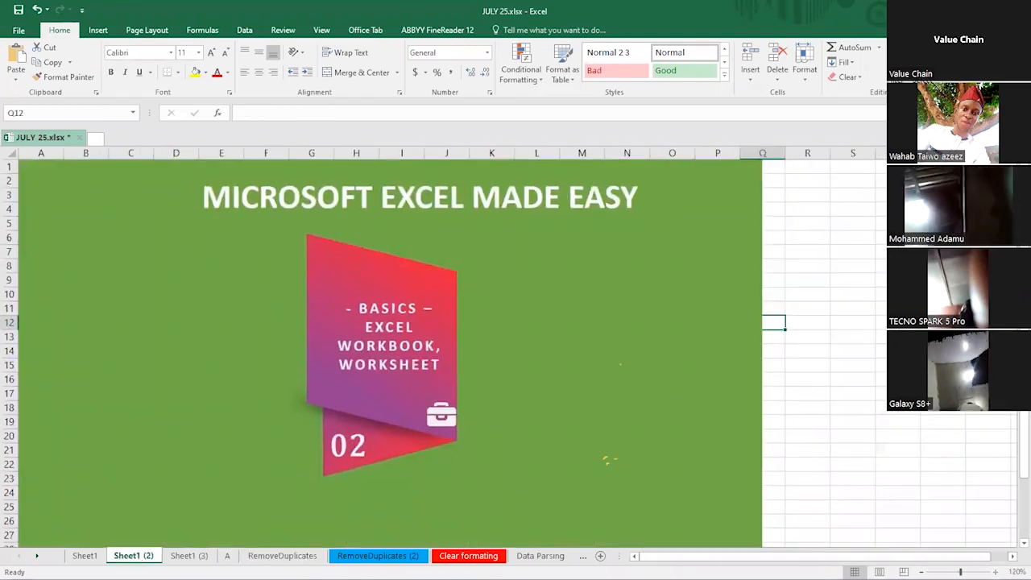
pyautogui.click(996, 572)
pyautogui.click(921, 572)
pyautogui.click(921, 572)
pyautogui.click(921, 572)
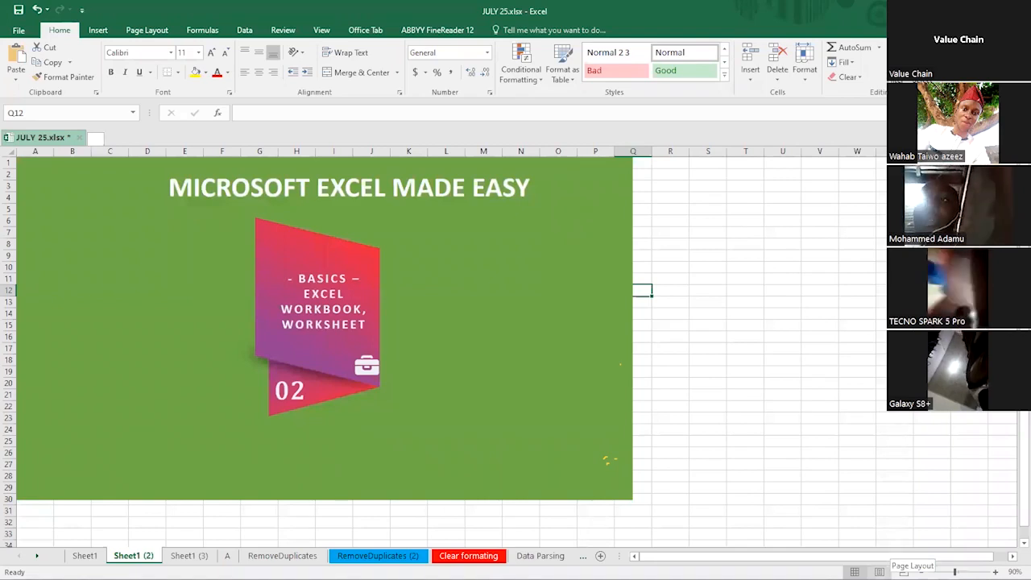
# On worksheet A, select column C and cells C2 and C1, and inspect the cut-off column C header in the formula bar
pyautogui.click(664, 372)
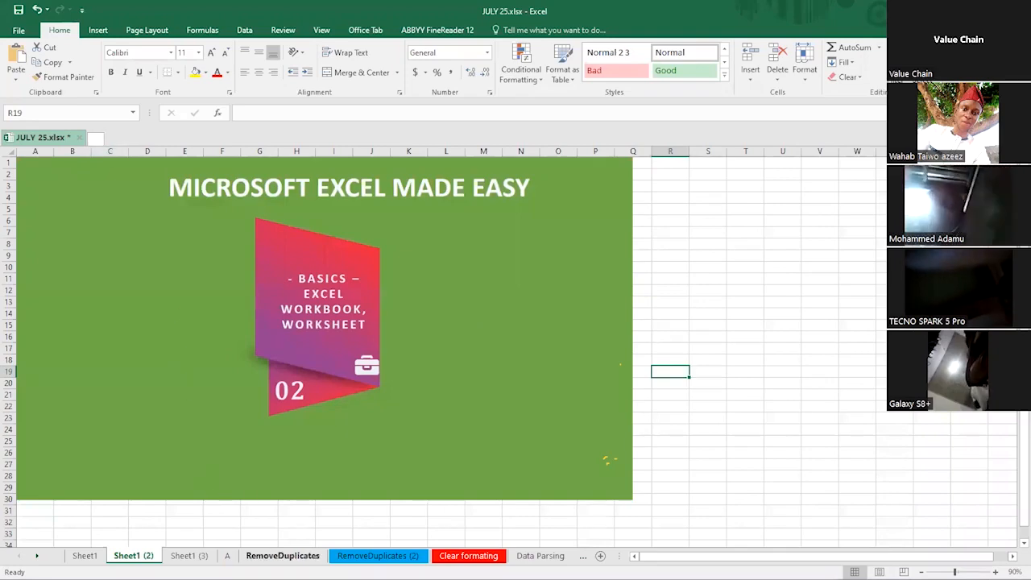
pyautogui.click(282, 556)
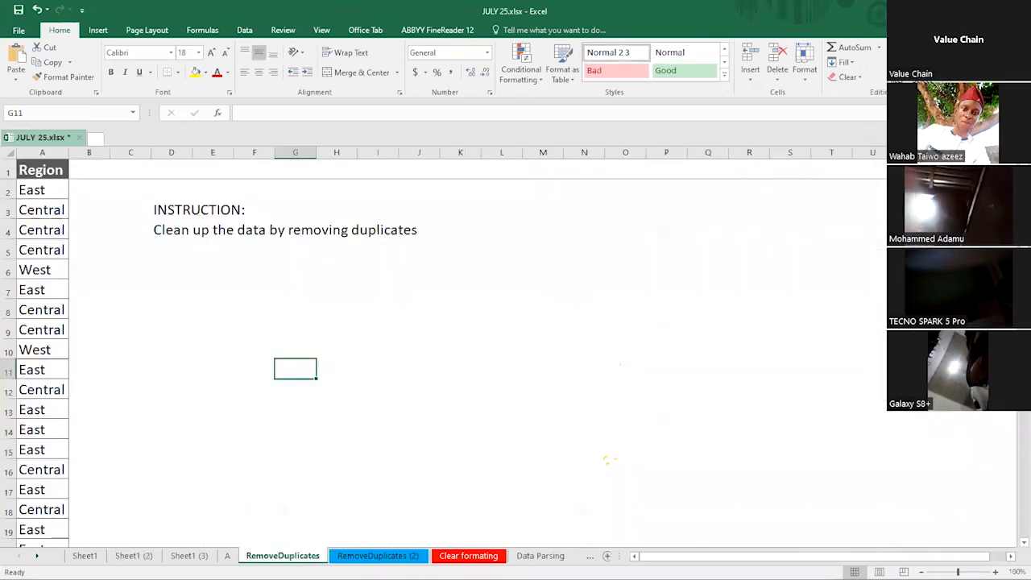
pyautogui.click(228, 556)
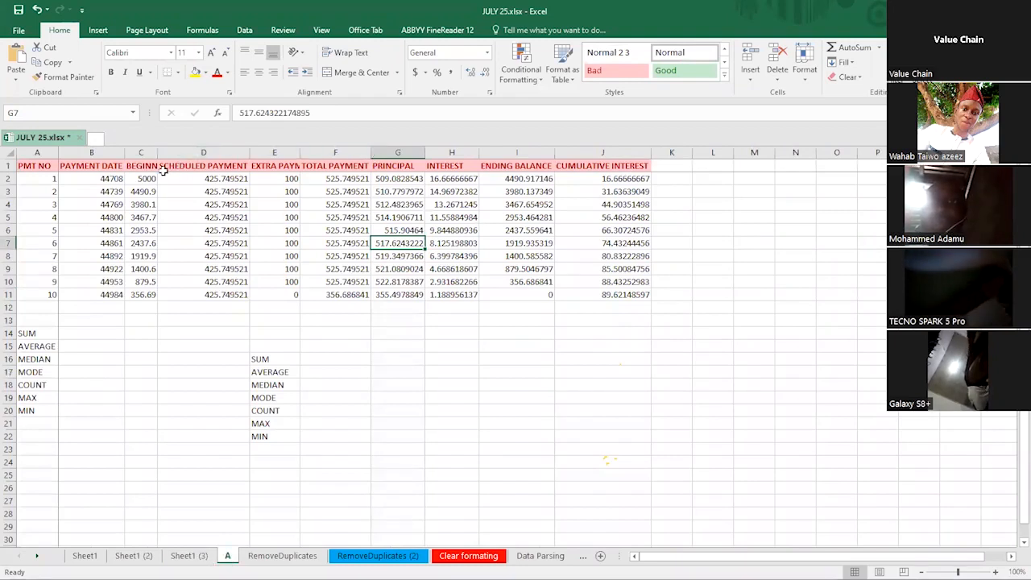
pyautogui.click(141, 152)
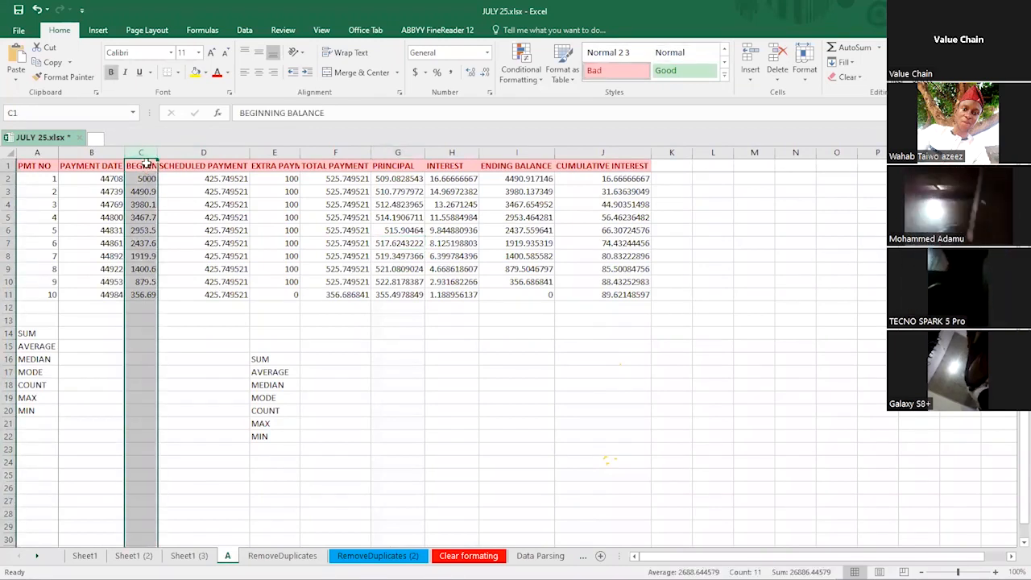
pyautogui.click(147, 179)
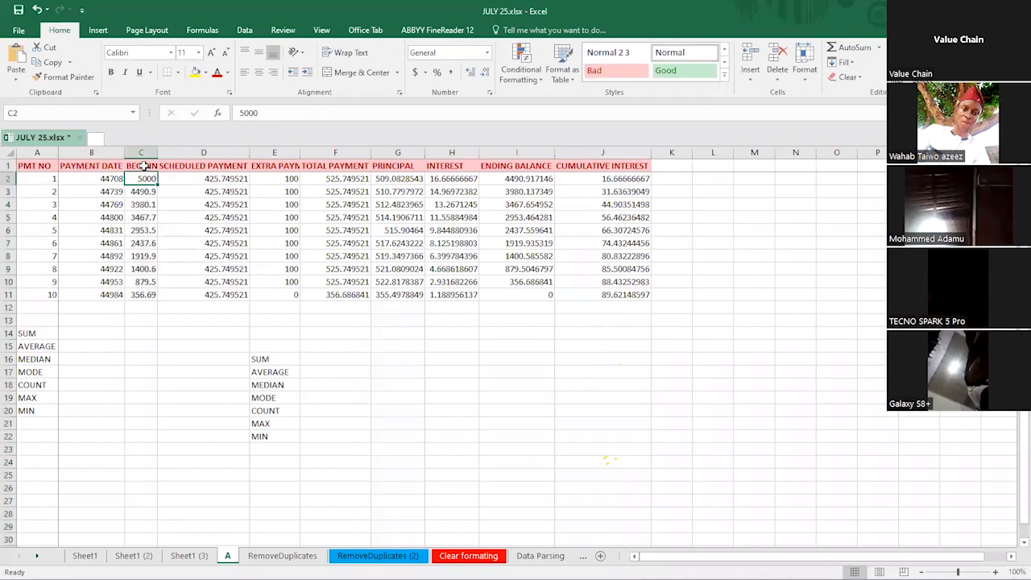
pyautogui.click(142, 166)
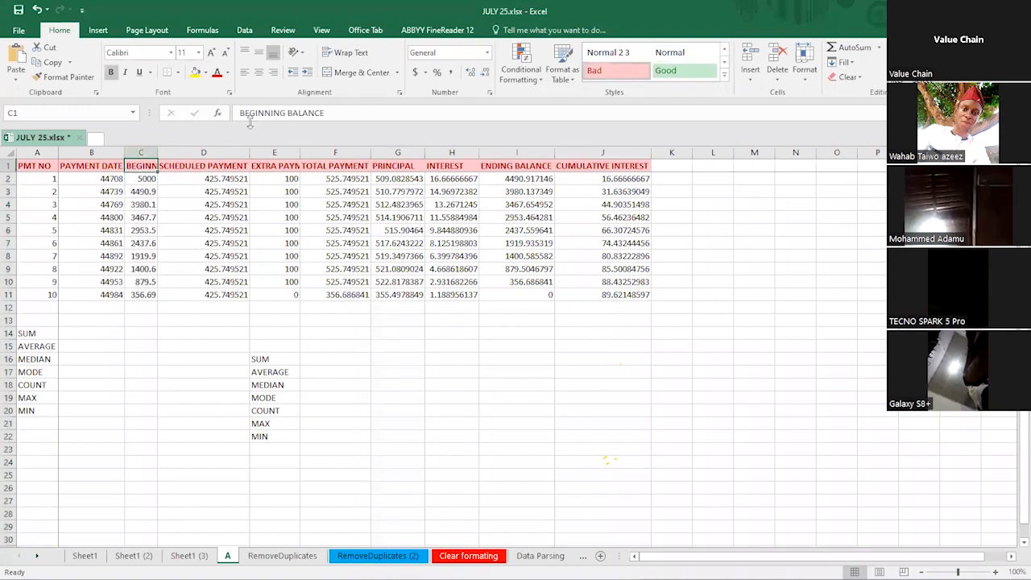
pyautogui.click(343, 112)
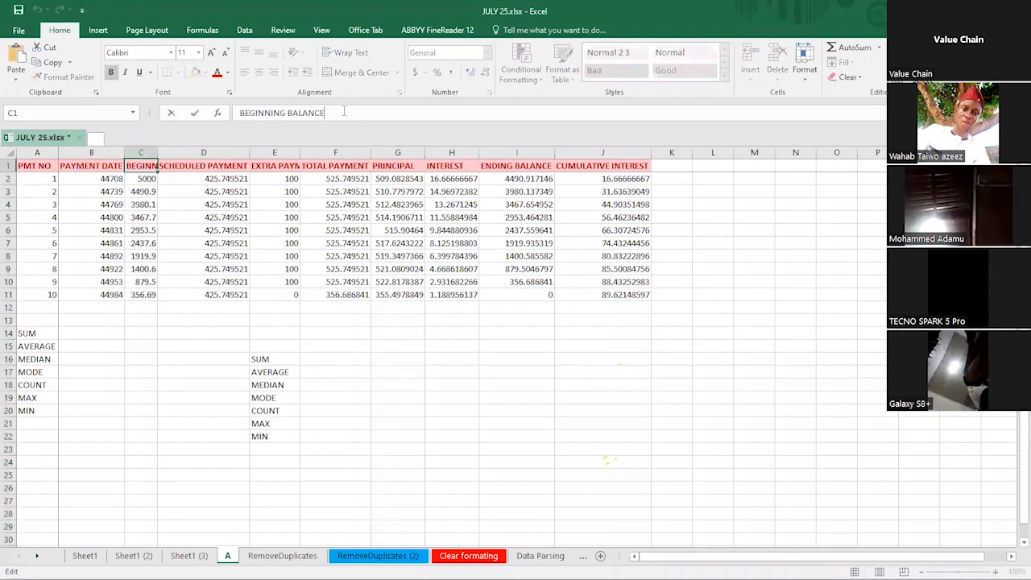
pyautogui.click(679, 160)
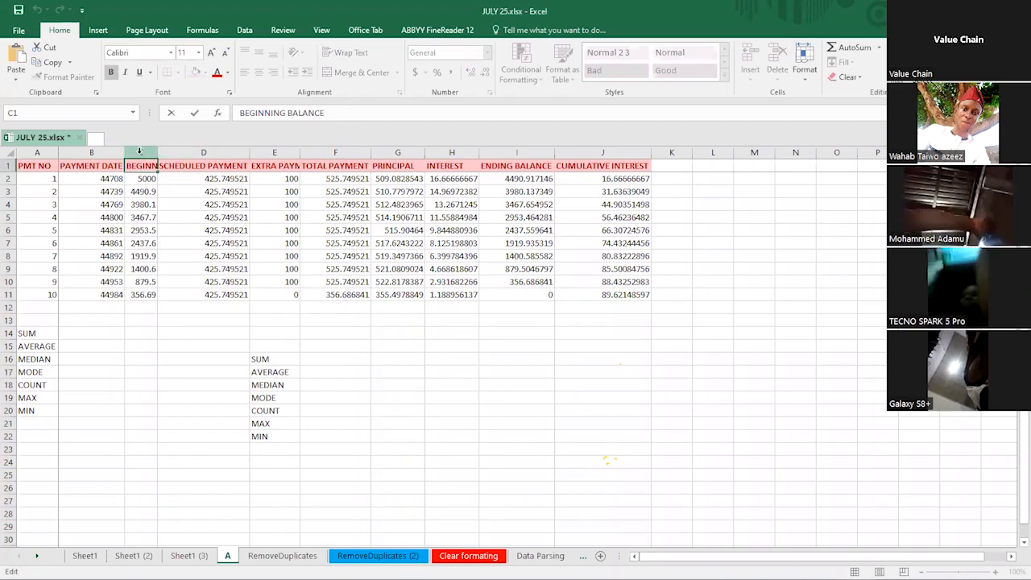
# Widen column C in stages until its full BEGINNING BALANCE header fits, and restore the column's narrow width
pyautogui.click(169, 191)
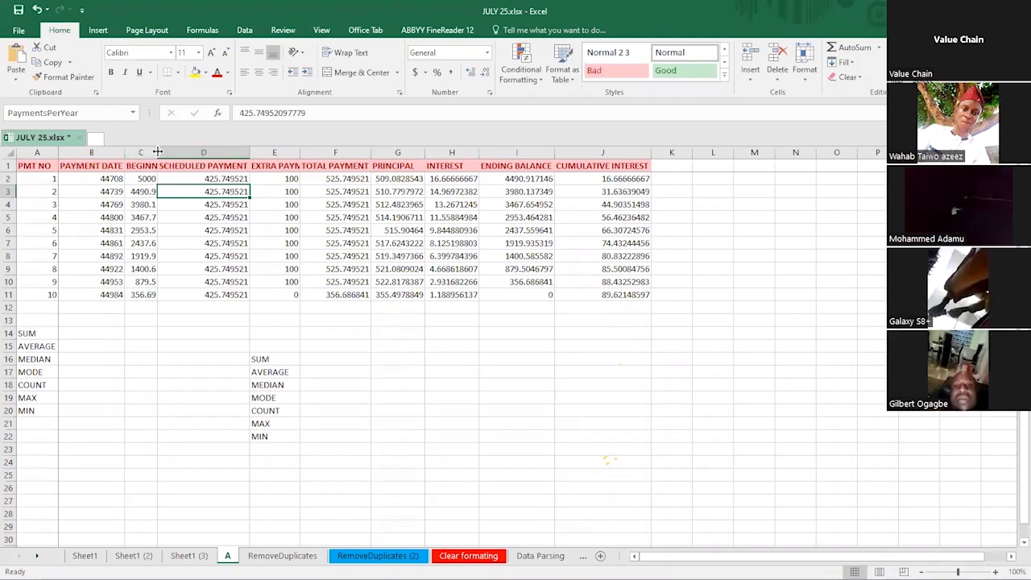
pyautogui.moveTo(158, 152); pyautogui.dragTo(189, 151)
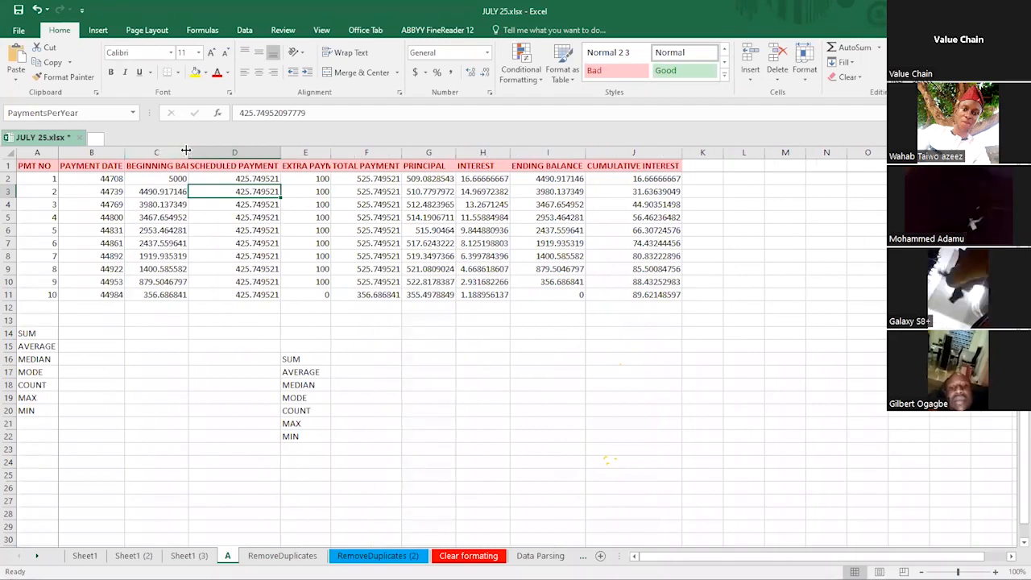
pyautogui.moveTo(187, 151); pyautogui.dragTo(218, 150)
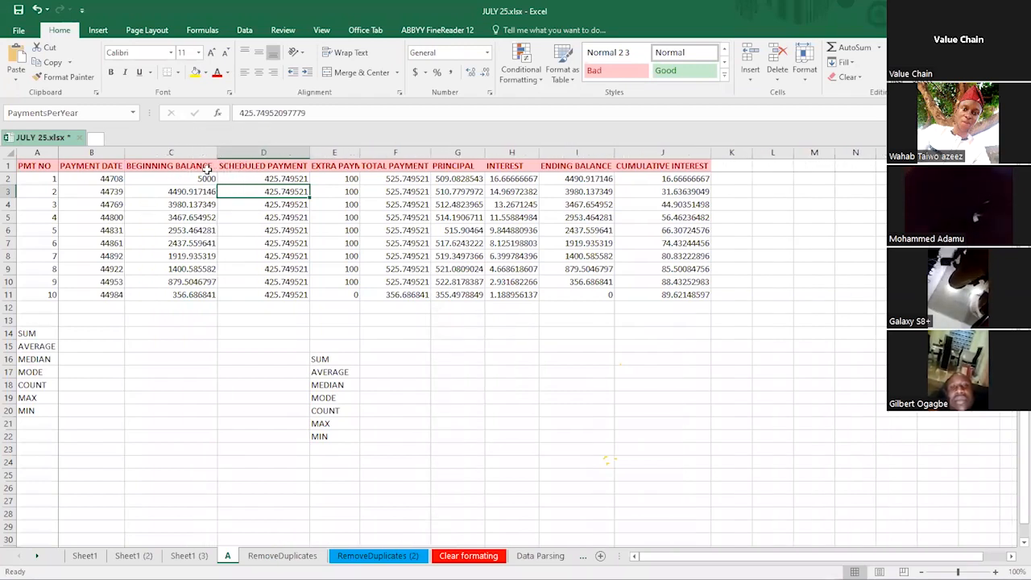
pyautogui.click(143, 170)
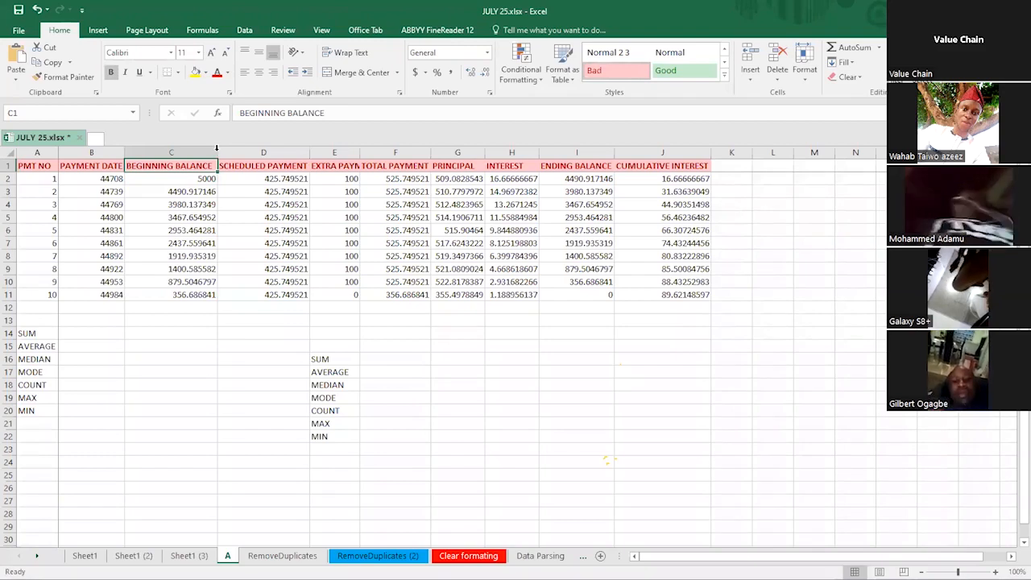
pyautogui.moveTo(217, 148); pyautogui.dragTo(188, 150)
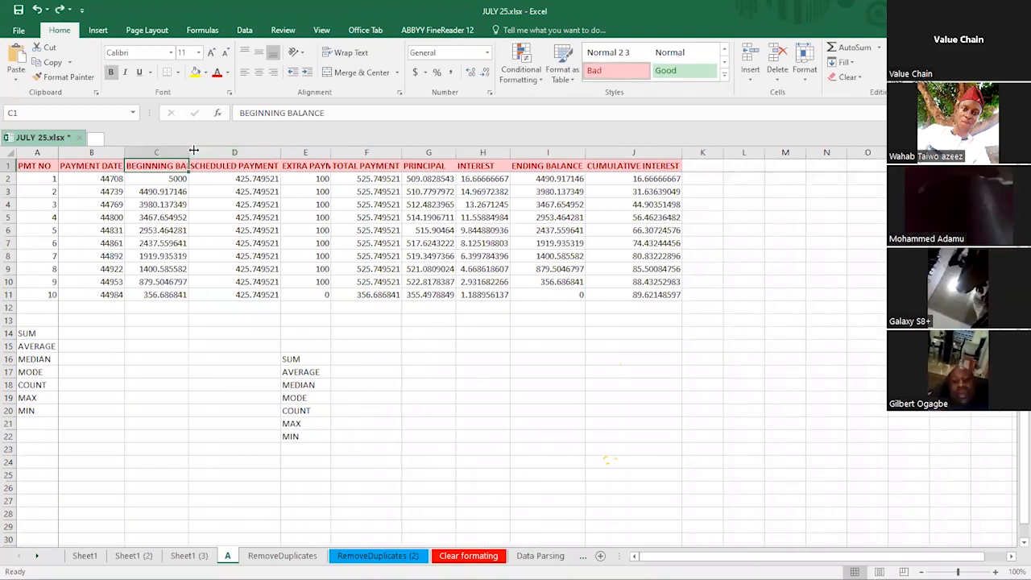
pyautogui.moveTo(194, 148); pyautogui.dragTo(163, 150)
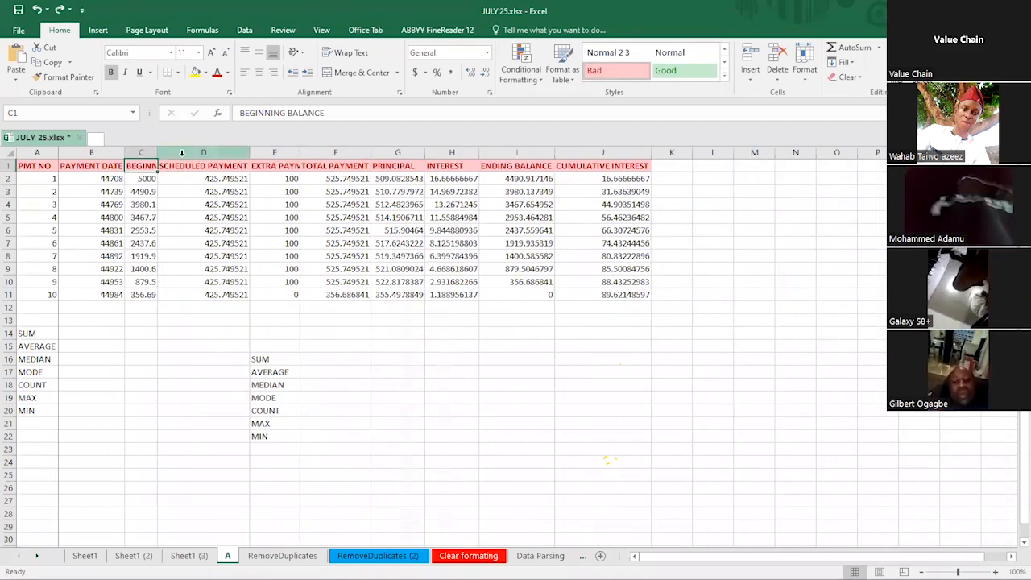
# AutoFit column C to its contents and undo the width change, demonstrating this twice
pyautogui.click(147, 331)
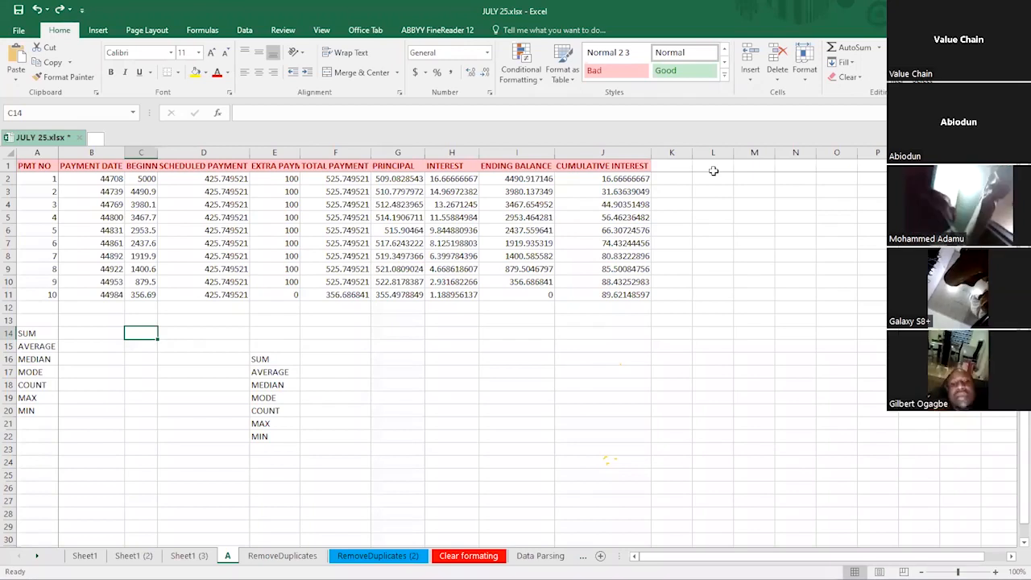
pyautogui.doubleClick(158, 149)
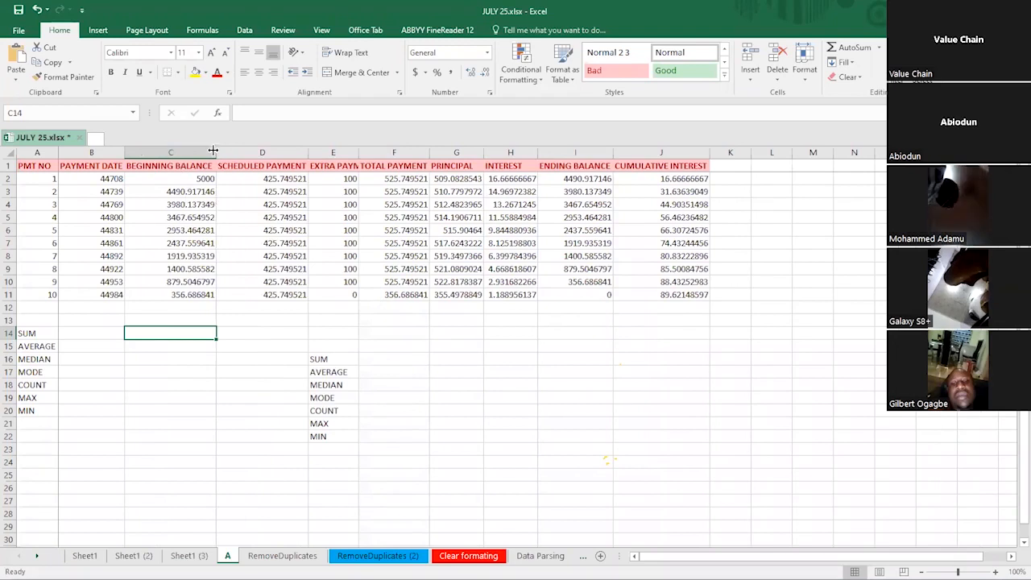
pyautogui.hotkey('ctrl', 'z')
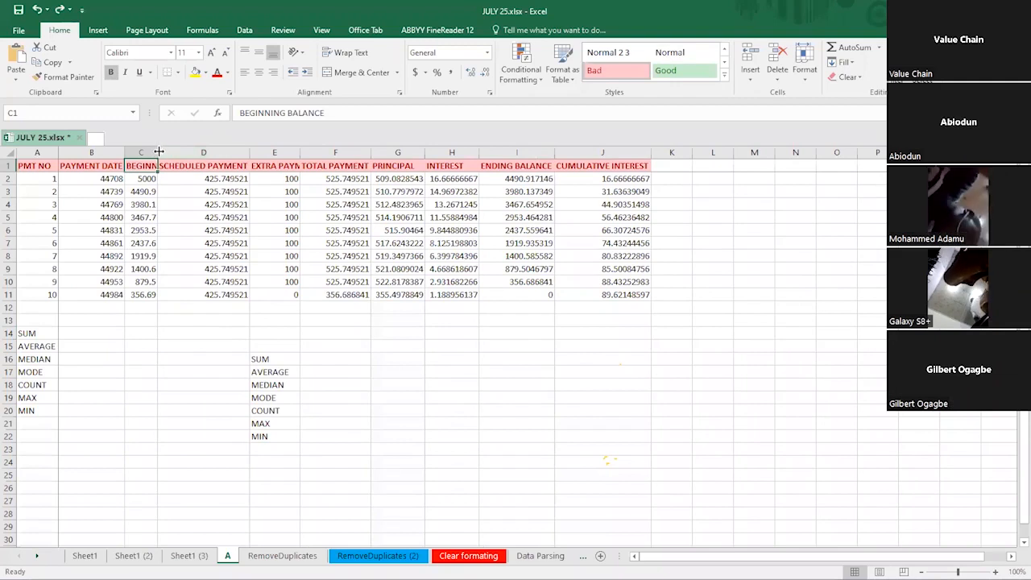
pyautogui.doubleClick(158, 152)
pyautogui.click(183, 190)
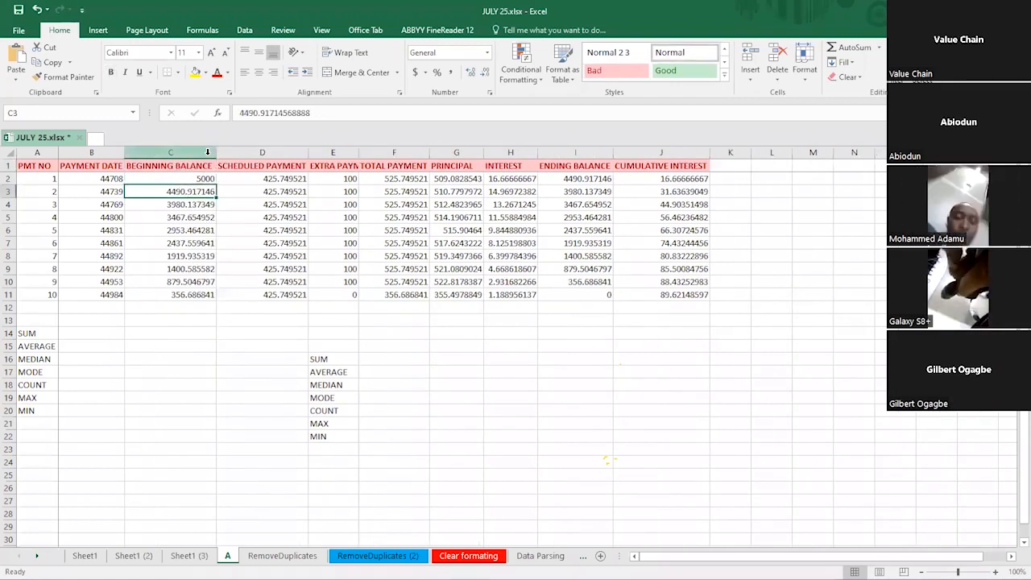
pyautogui.hotkey('ctrl', 'z')
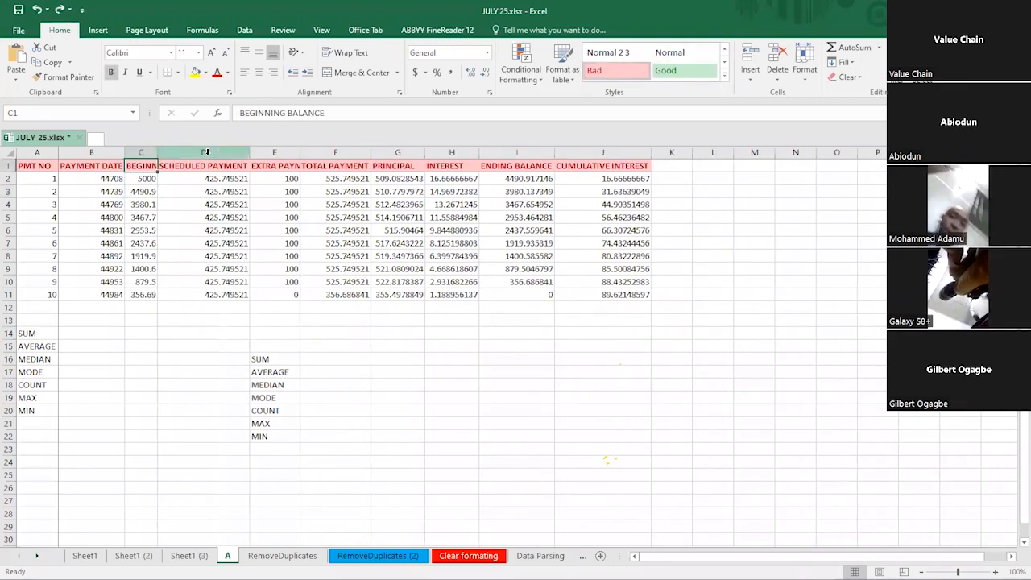
# Select column C, examine its Column Width setting, and leave it without entering a value
pyautogui.click(144, 152)
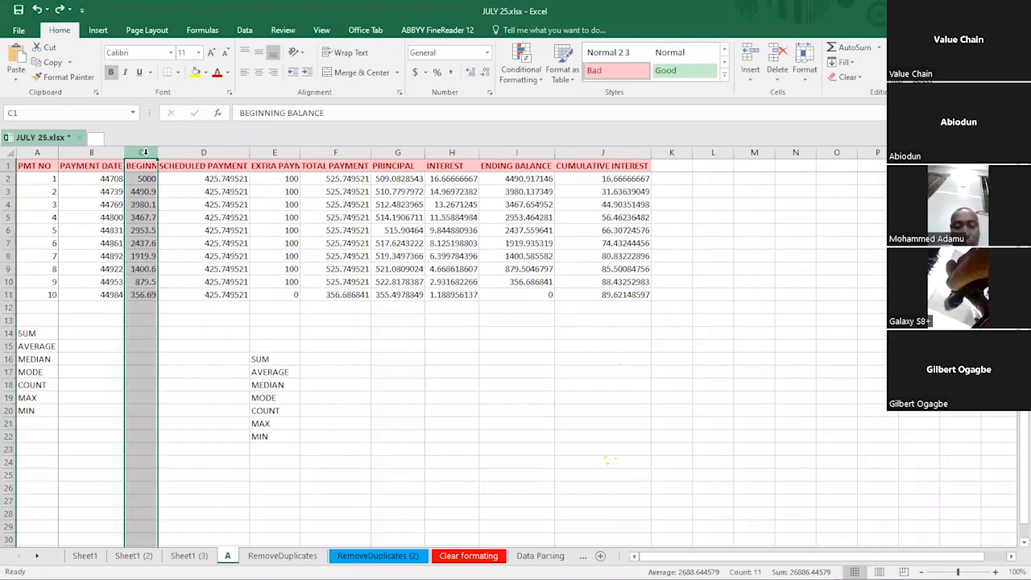
pyautogui.rightClick(147, 155)
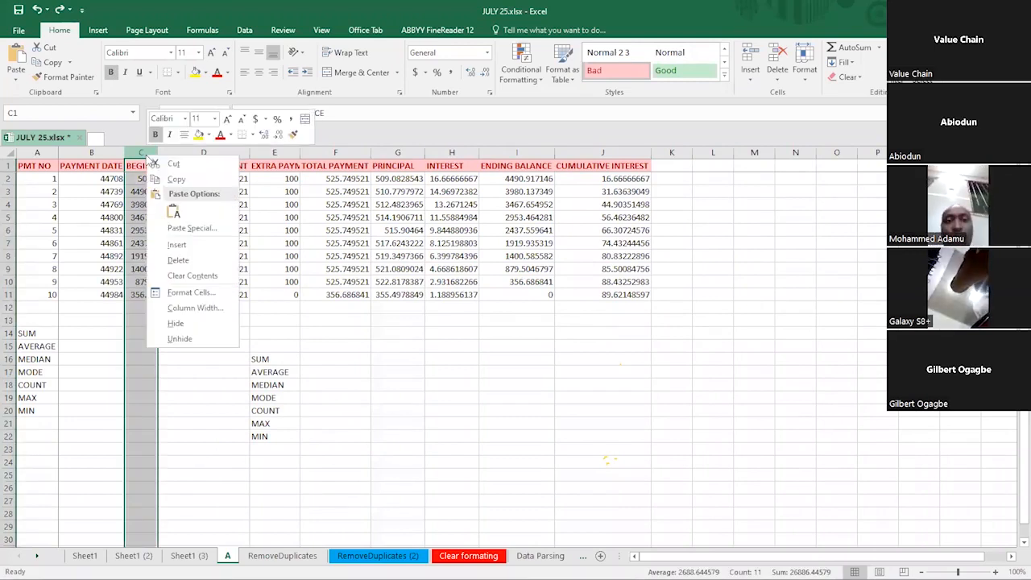
pyautogui.click(190, 309)
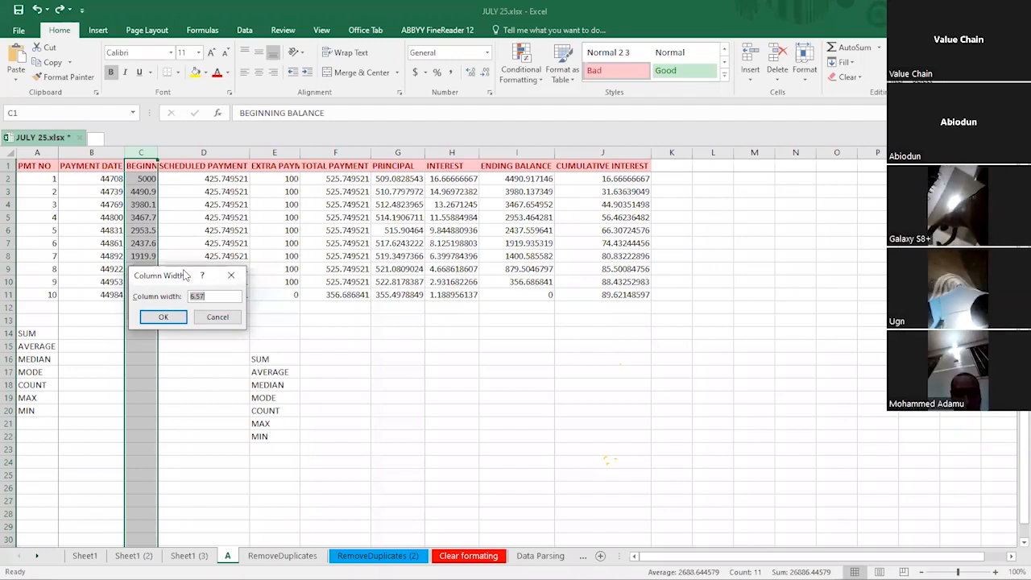
pyautogui.click(226, 319)
pyautogui.click(168, 243)
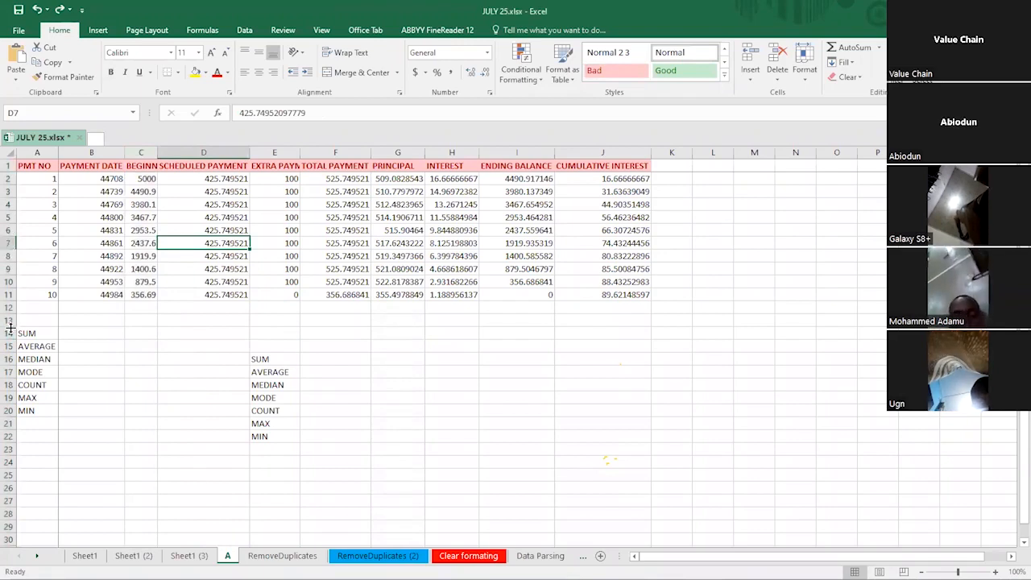
# Try collapsing rows 12 and 13 and enlarging the row height above row 14, and undo both changes
pyautogui.moveTo(12, 326); pyautogui.dragTo(12, 304)
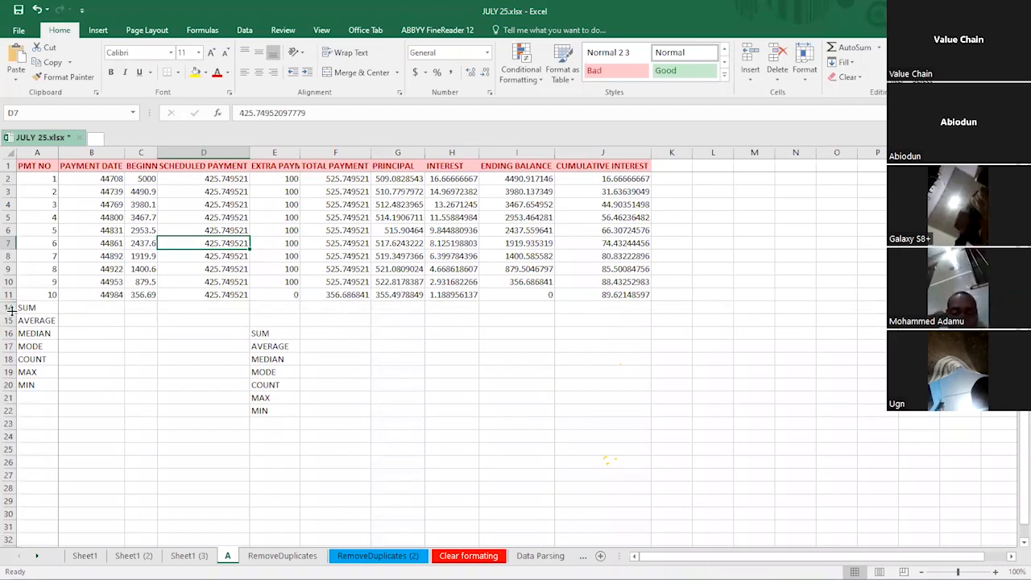
pyautogui.moveTo(12, 311); pyautogui.dragTo(11, 401)
pyautogui.hotkey('ctrl', 'z')
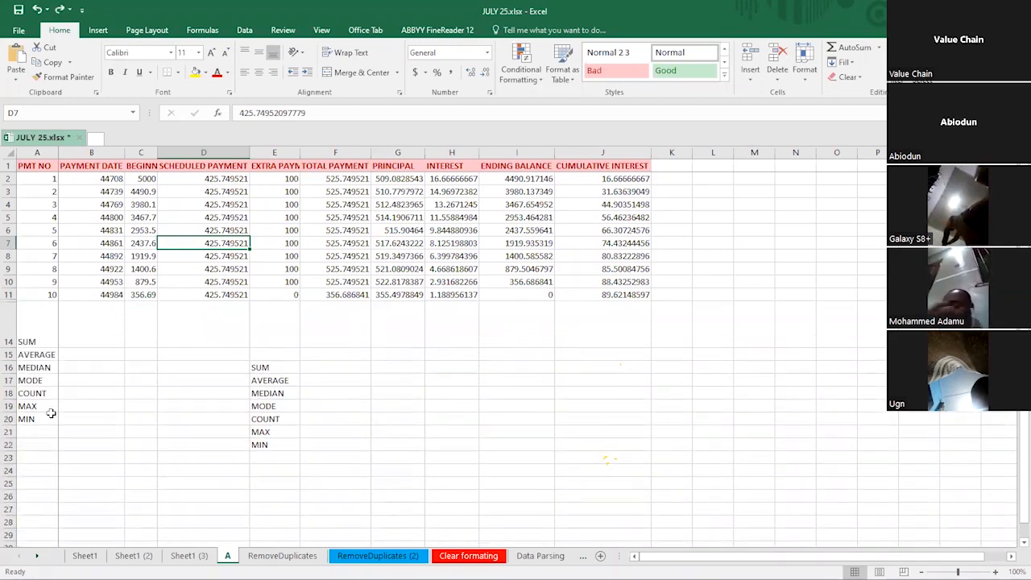
pyautogui.hotkey('ctrl', 'z')
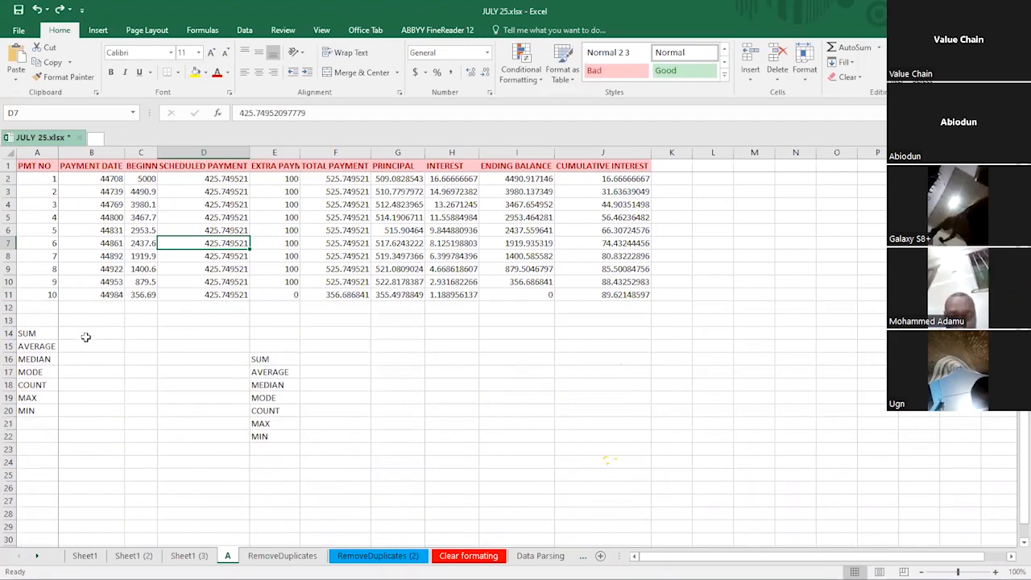
pyautogui.click(90, 334)
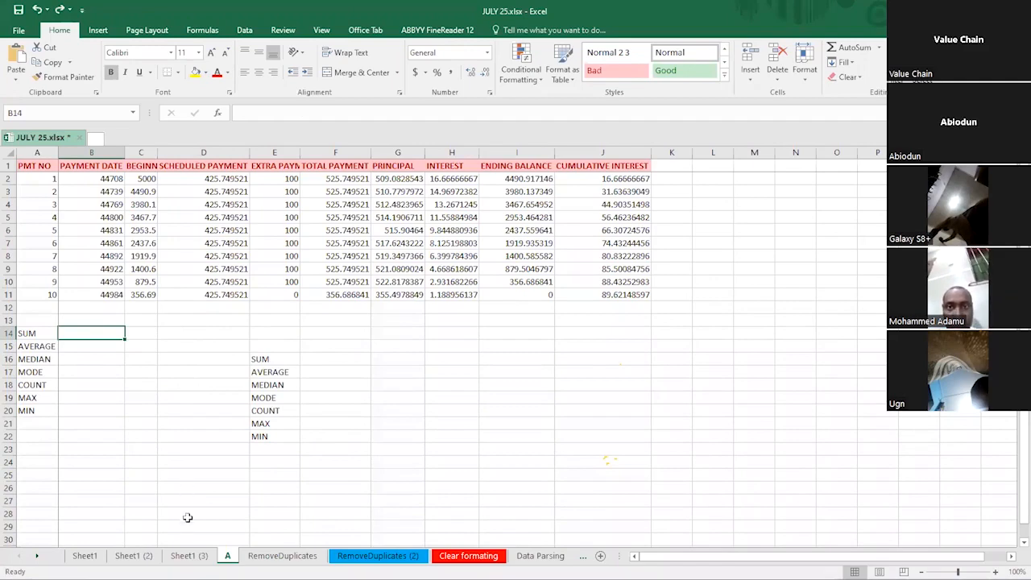
# Review the basics slide on Sheet1 (2) and the data cleaning slide on Sheet1 (3), ending on Sheet1 (3)
pyautogui.click(185, 556)
pyautogui.click(133, 556)
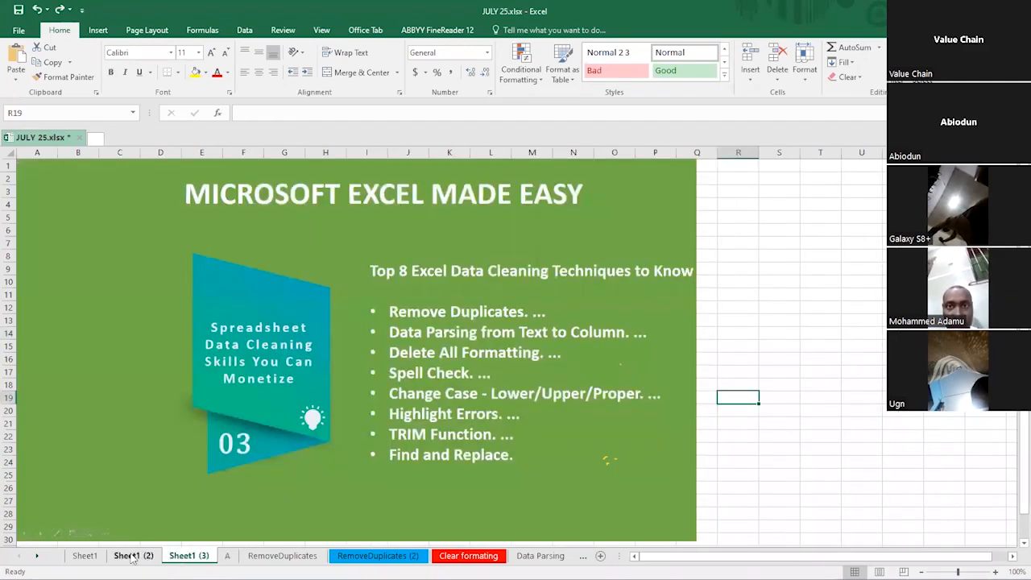
pyautogui.click(186, 556)
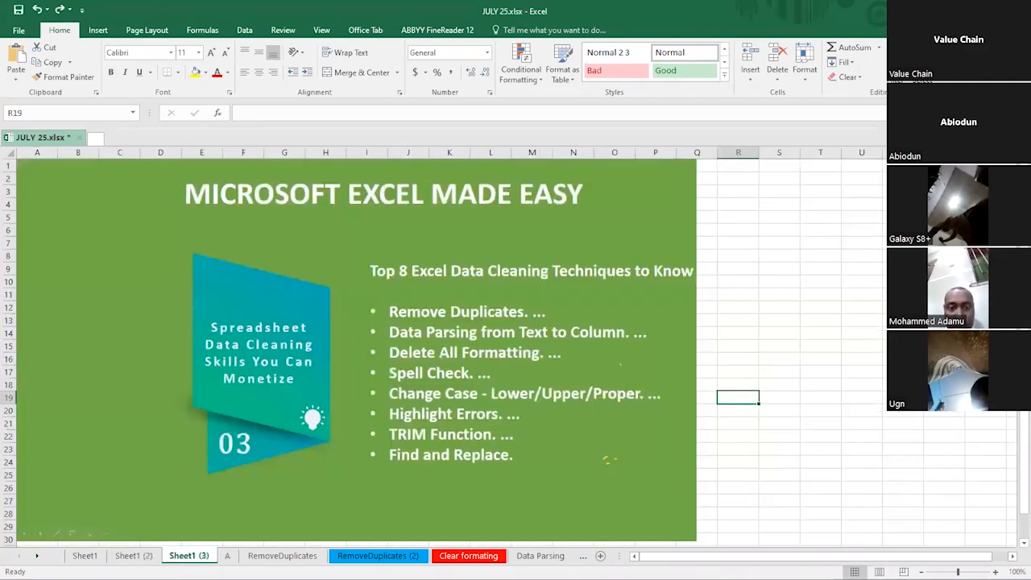
pyautogui.click(129, 556)
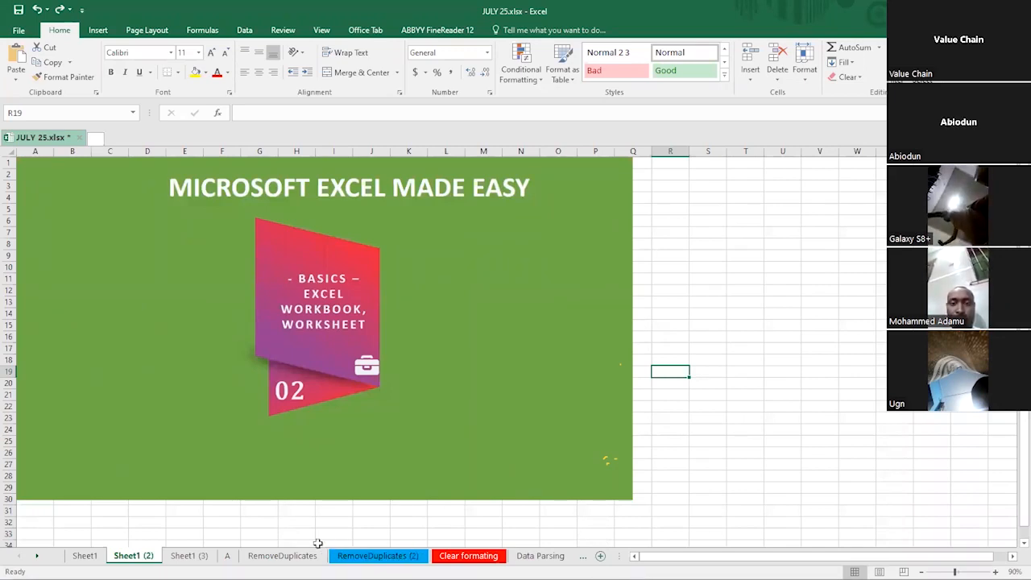
pyautogui.click(187, 556)
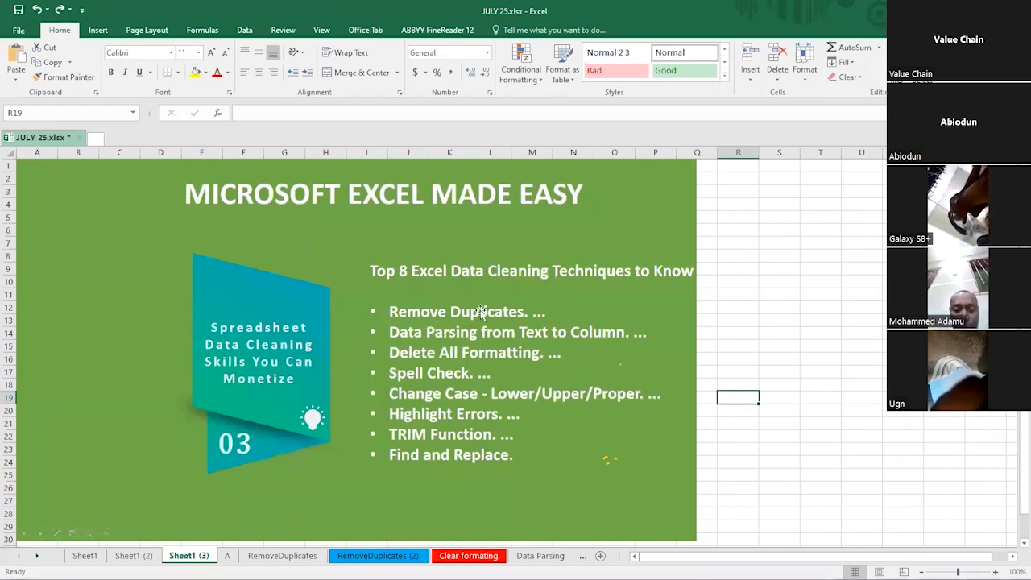
# Revisit worksheet A and return to Sheet1 (3) to examine its list of the top 8 data cleaning techniques
pyautogui.click(707, 219)
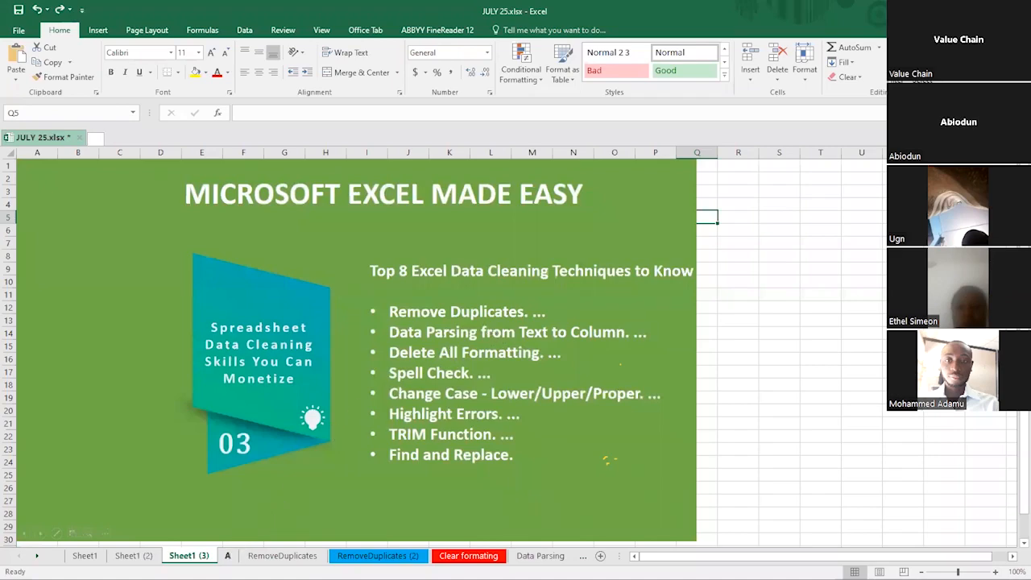
pyautogui.click(228, 556)
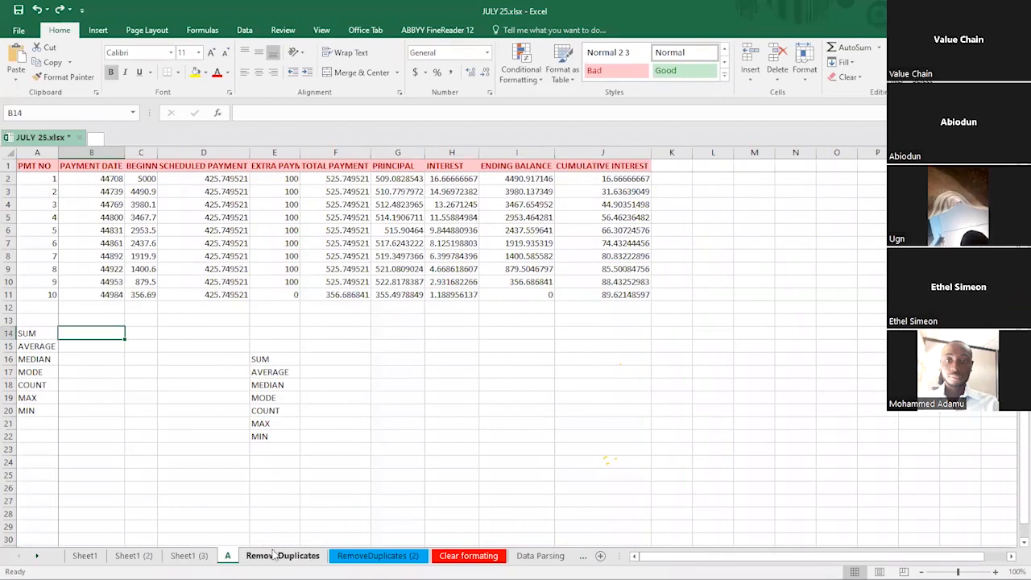
pyautogui.click(188, 556)
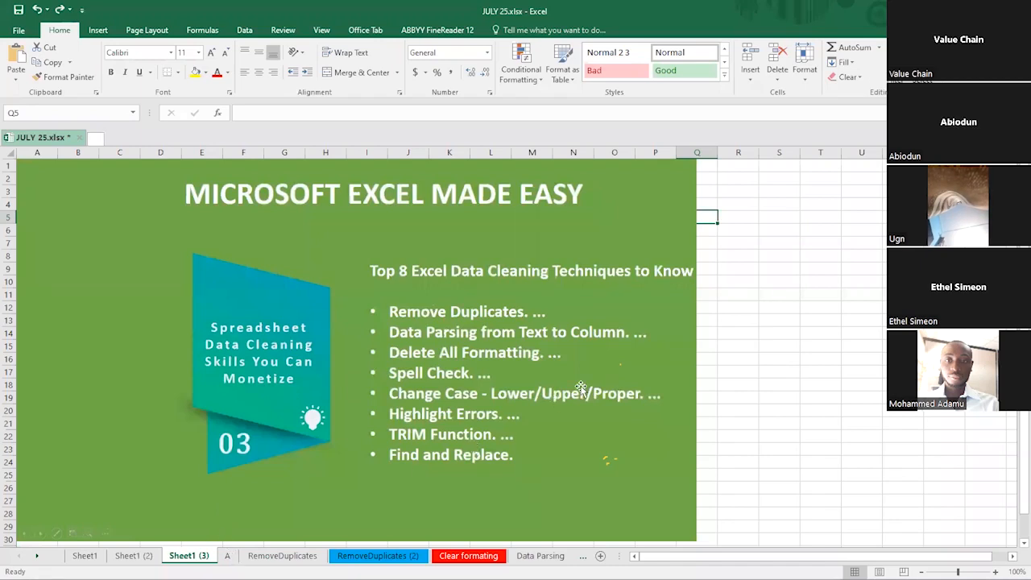
pyautogui.scroll(-2, 690, 375)
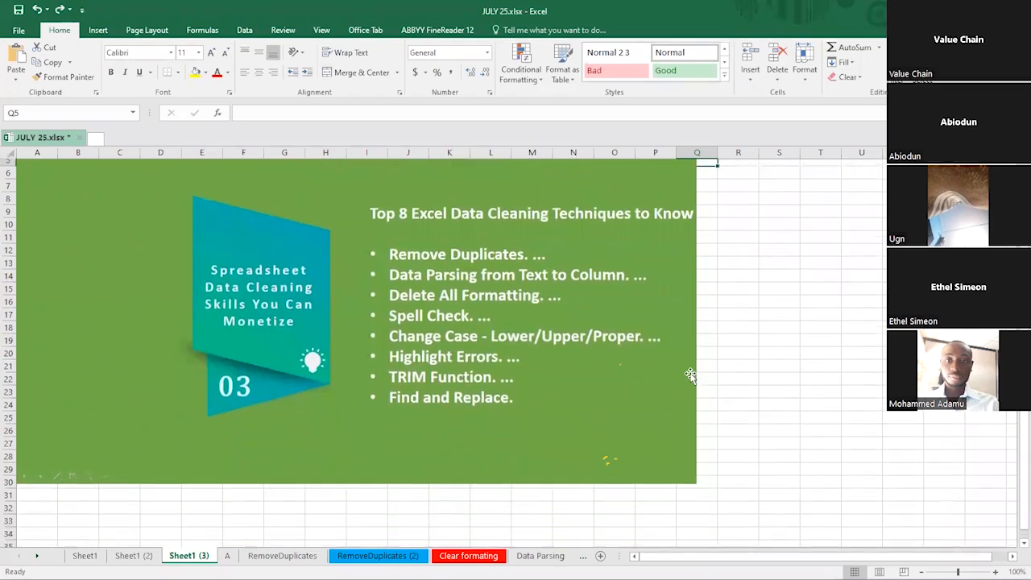
pyautogui.scroll(1, 689, 346)
pyautogui.scroll(1, 689, 345)
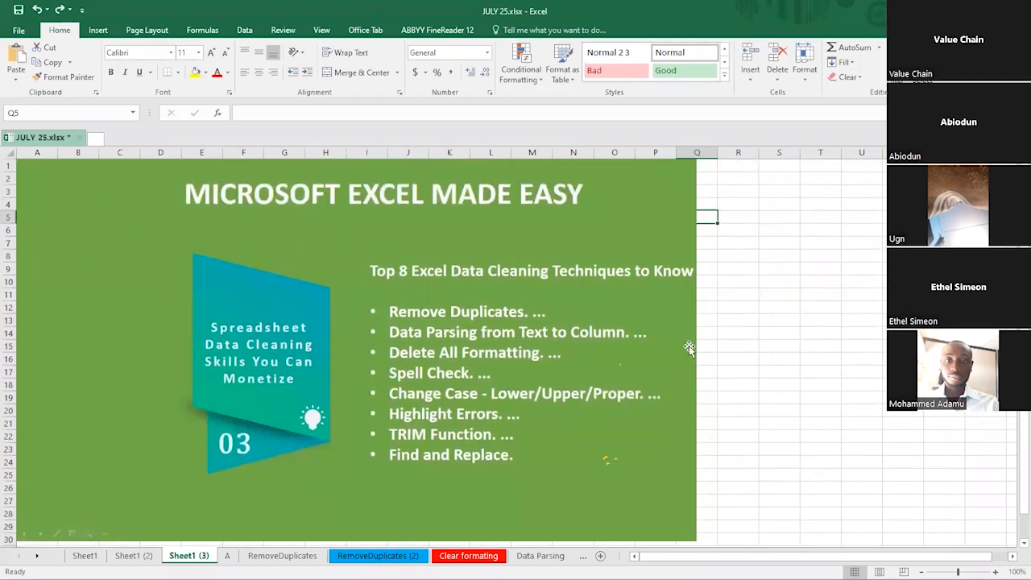
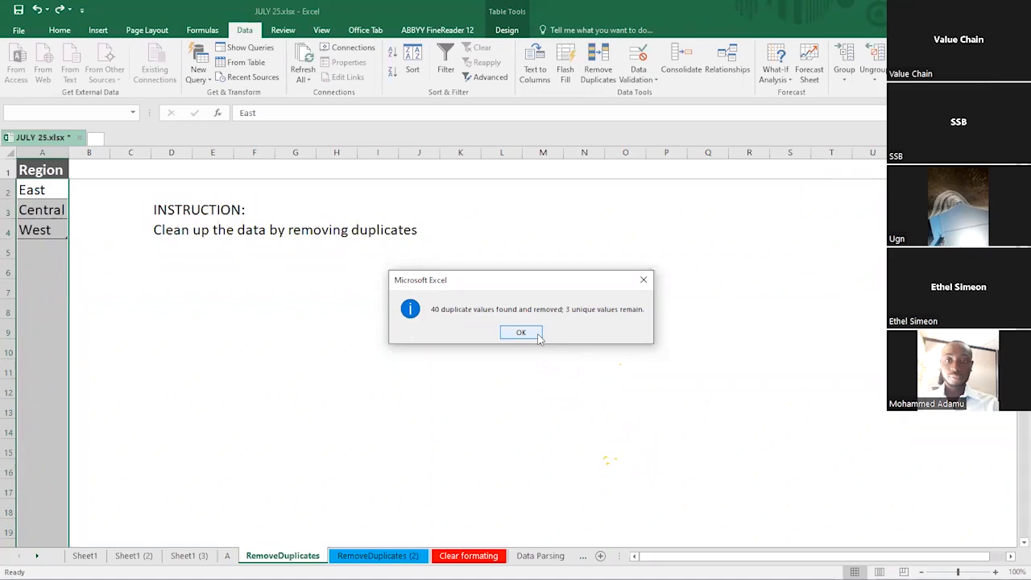
# Dismiss the duplicate-removal report, select the Region column, and undo the duplicate removal
pyautogui.click(530, 335)
pyautogui.click(42, 148)
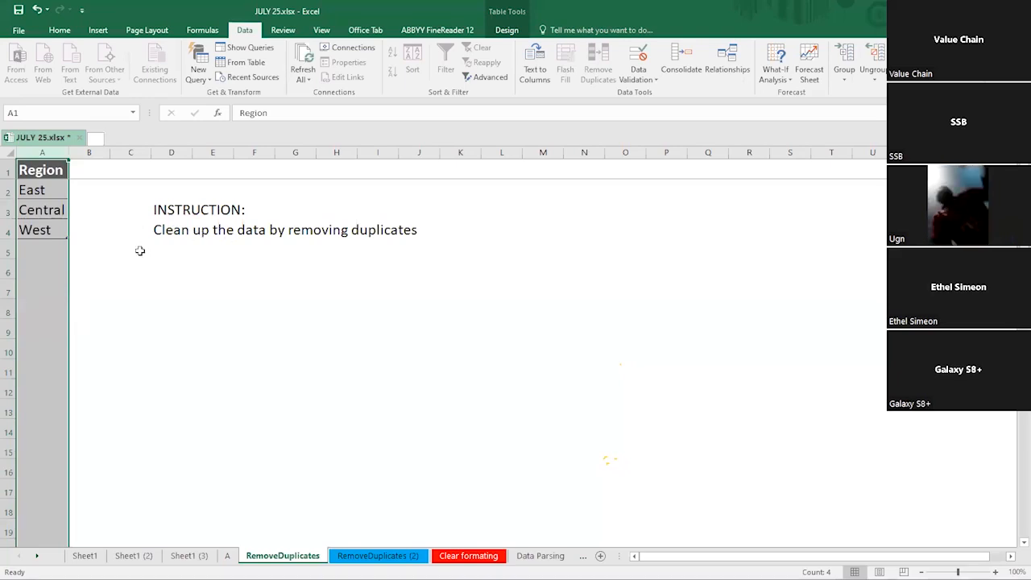
pyautogui.hotkey('ctrl', 'z')
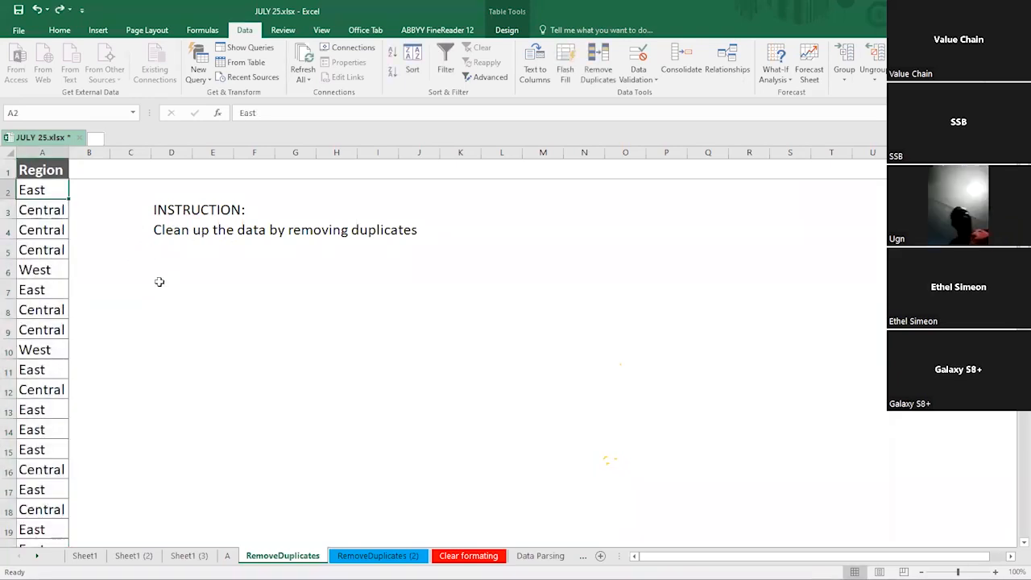
# Clear the contents of row 3 on the RemoveDuplicates sheet, and open its row options without choosing one
pyautogui.click(158, 286)
pyautogui.click(8, 210)
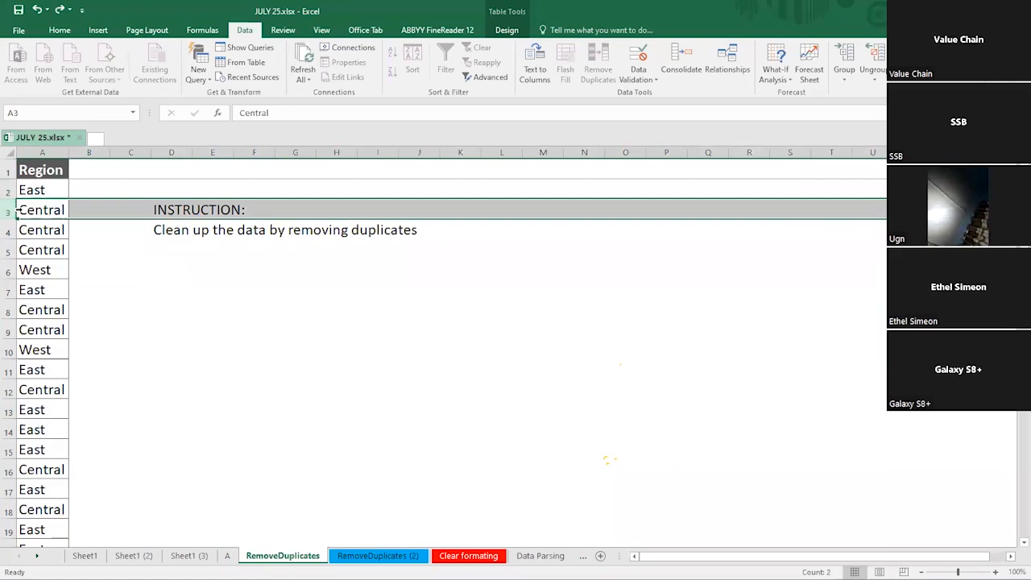
pyautogui.press('Delete')
pyautogui.moveTo(5, 208); pyautogui.dragTo(9, 209)
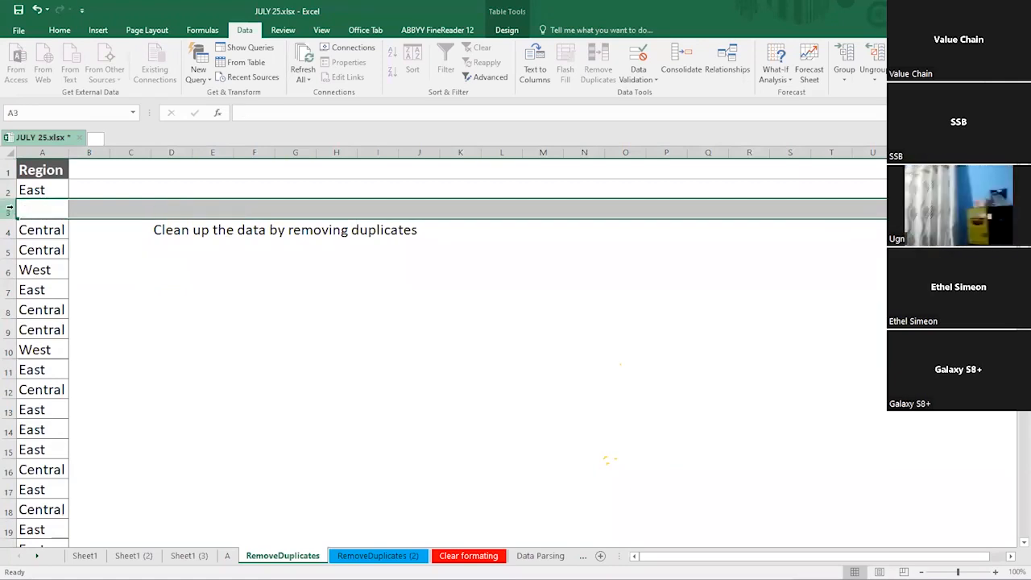
pyautogui.rightClick(10, 209)
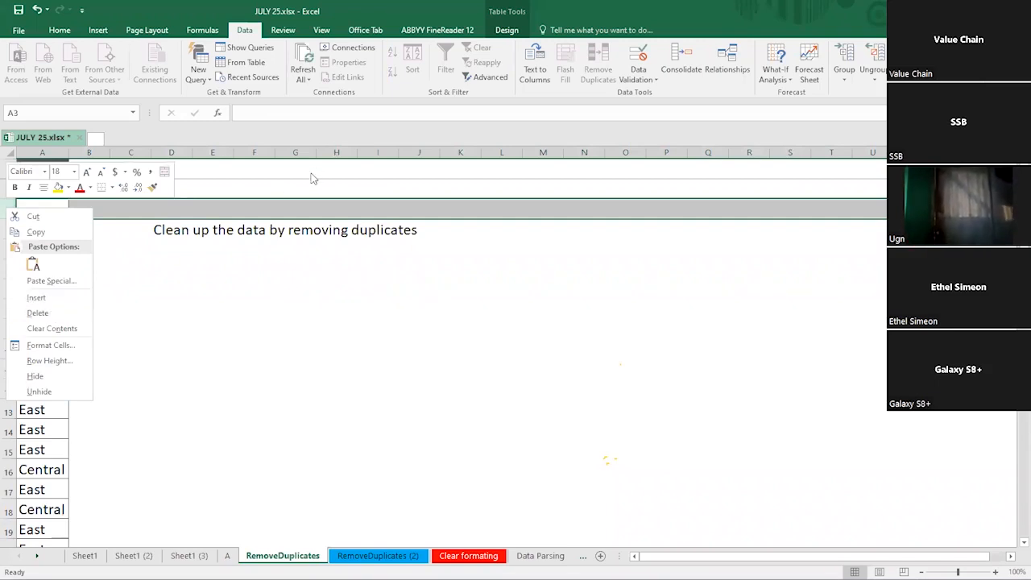
pyautogui.press('Escape')
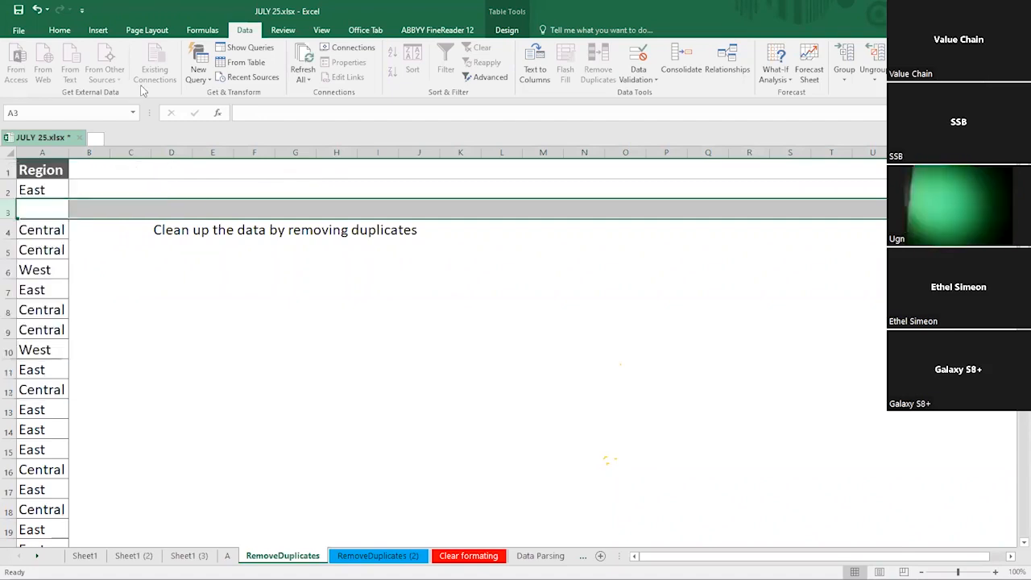
# Demonstrate undo and redo repeatedly on the clearing of row 3, ending with the clearing undone
pyautogui.click(60, 31)
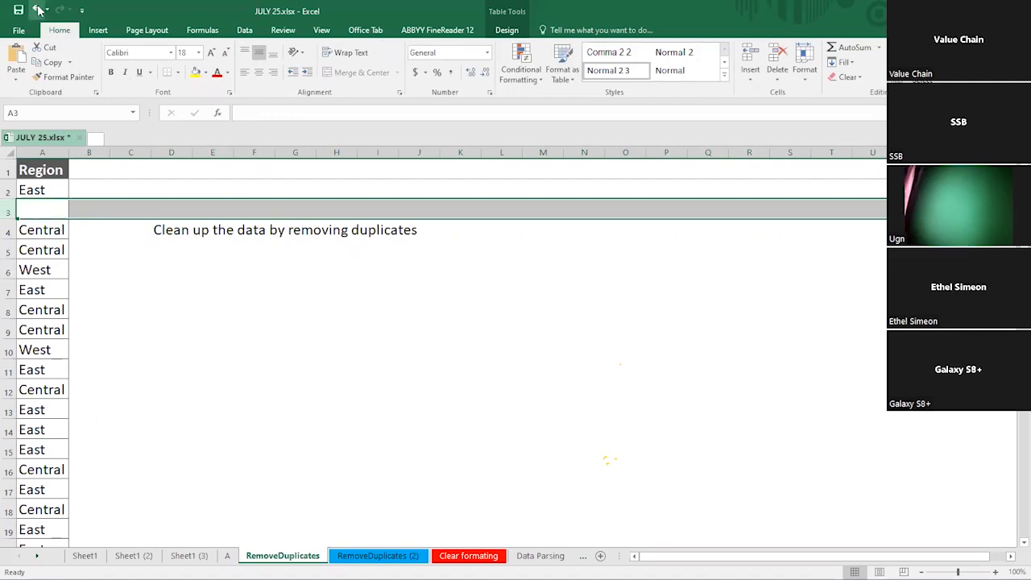
pyautogui.click(36, 10)
pyautogui.click(60, 10)
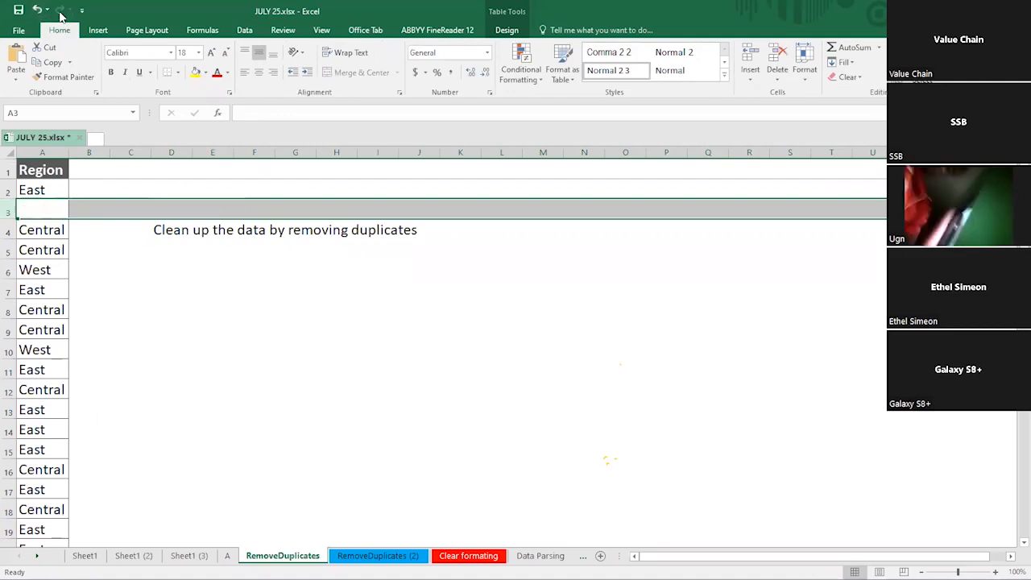
pyautogui.click(148, 287)
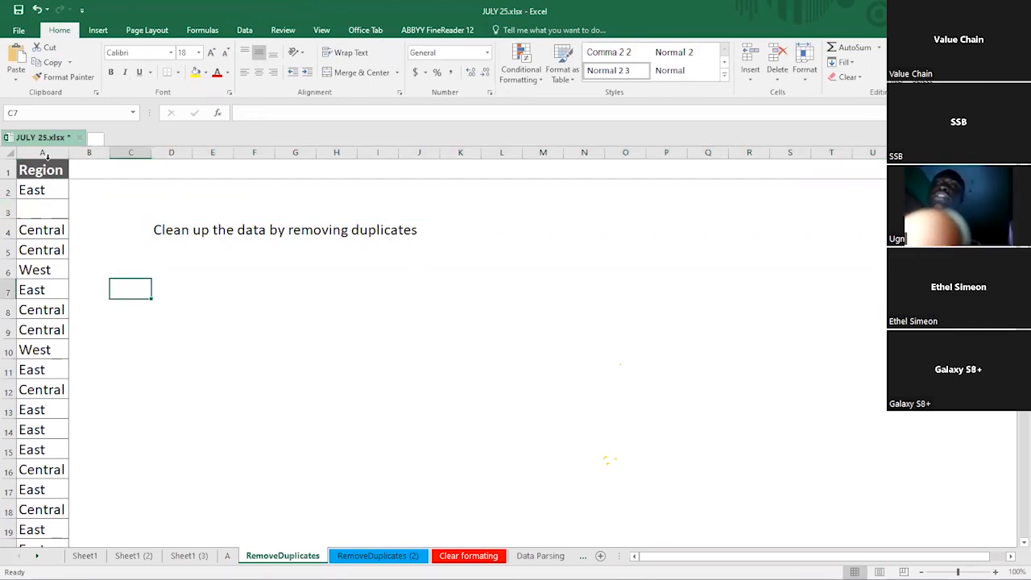
pyautogui.click(36, 10)
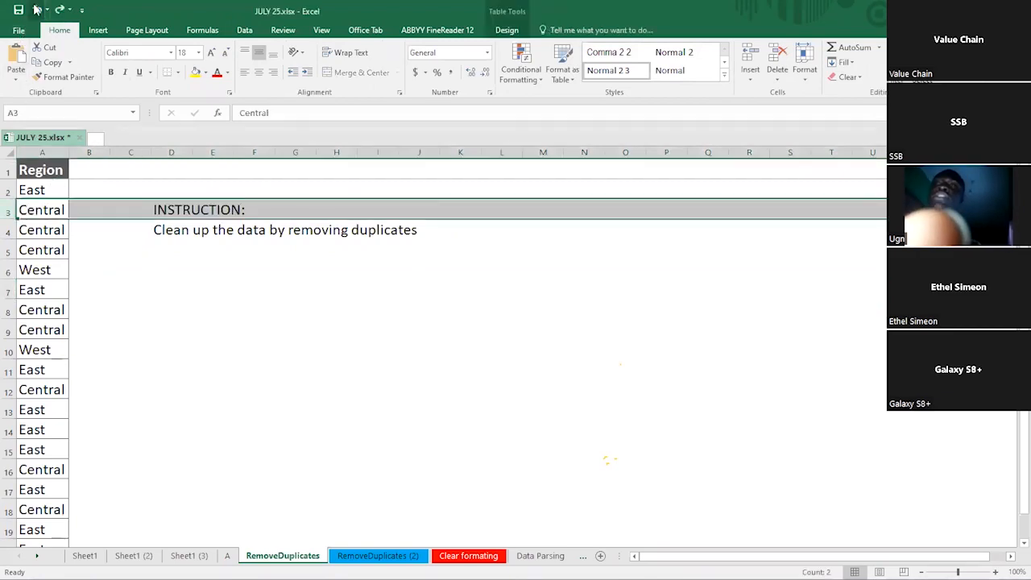
pyautogui.click(37, 9)
pyautogui.click(60, 9)
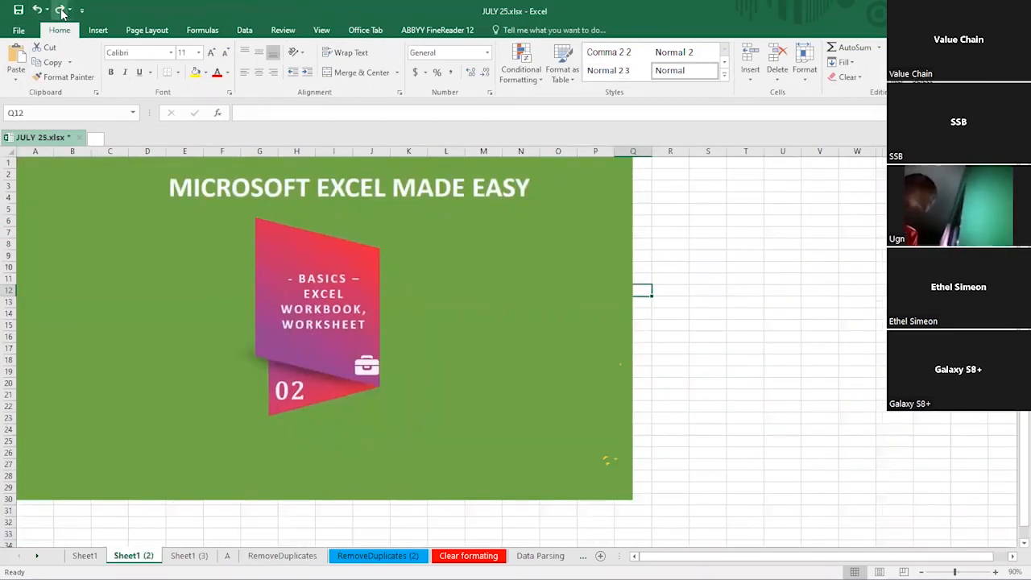
pyautogui.click(60, 10)
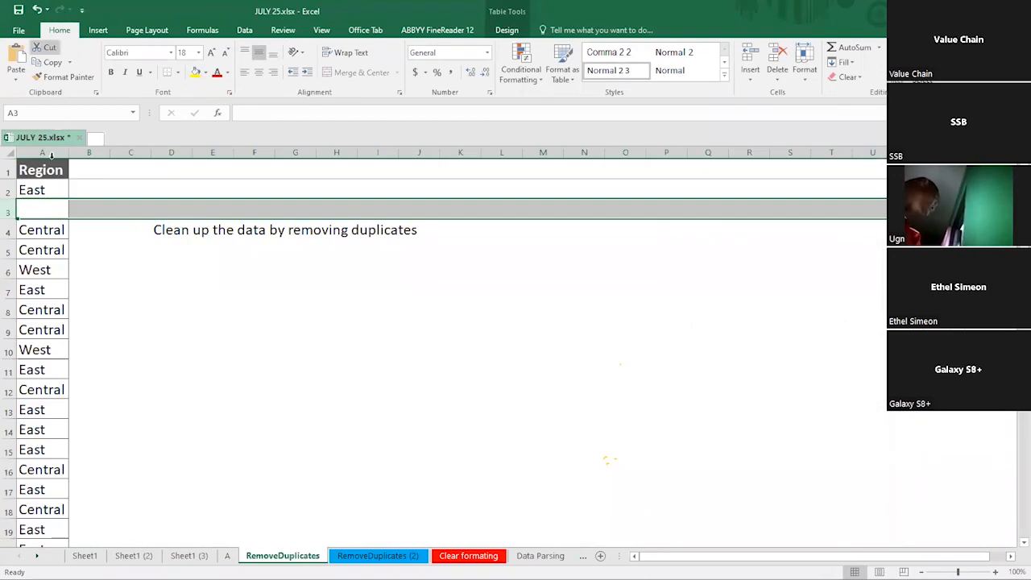
pyautogui.hotkey('ctrl', 'z')
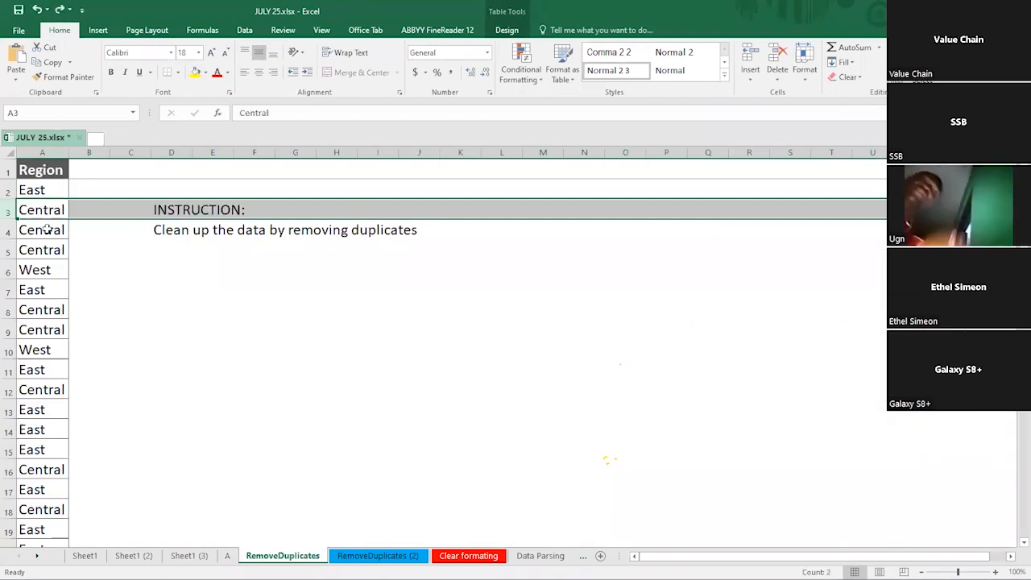
# Remove the duplicates from the Region column, treating the first row as a header, and dismiss the report
pyautogui.click(47, 191)
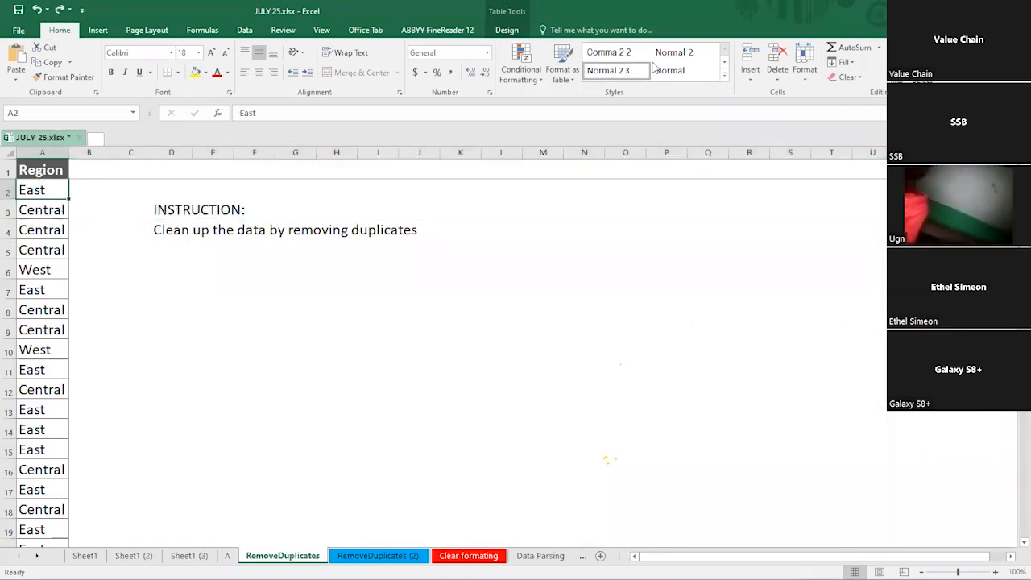
pyautogui.click(239, 30)
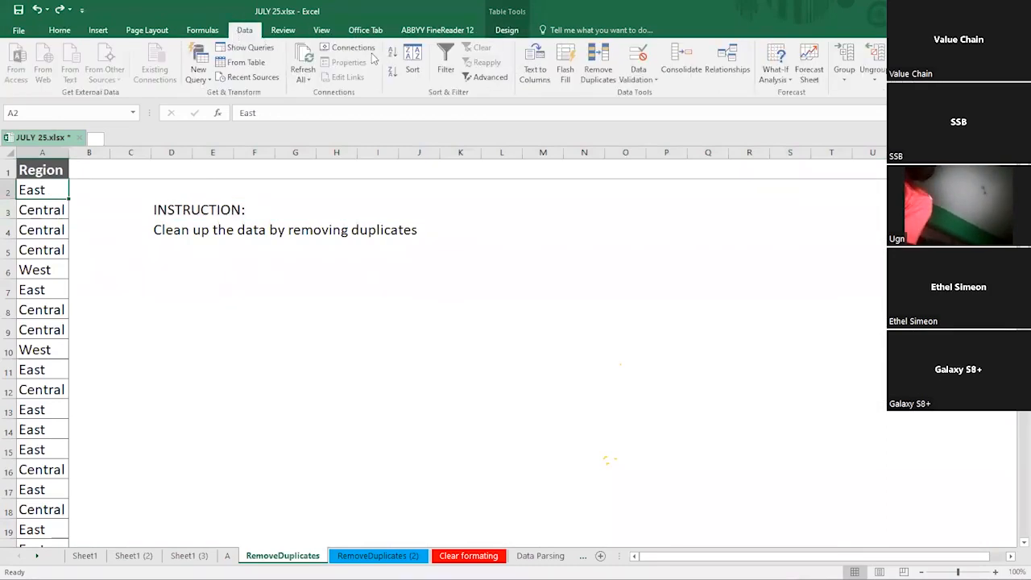
pyautogui.click(597, 74)
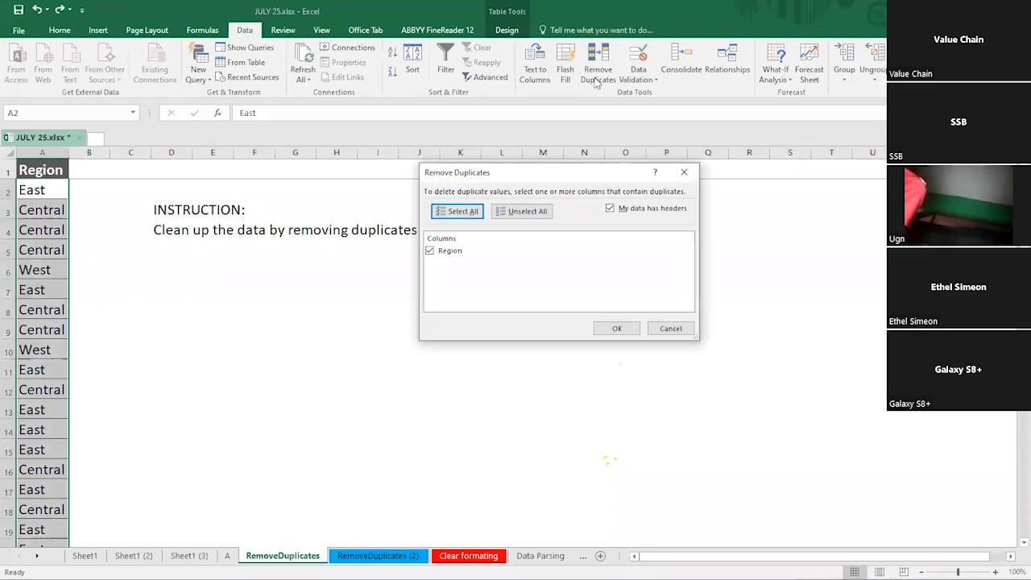
pyautogui.click(618, 330)
pyautogui.click(516, 333)
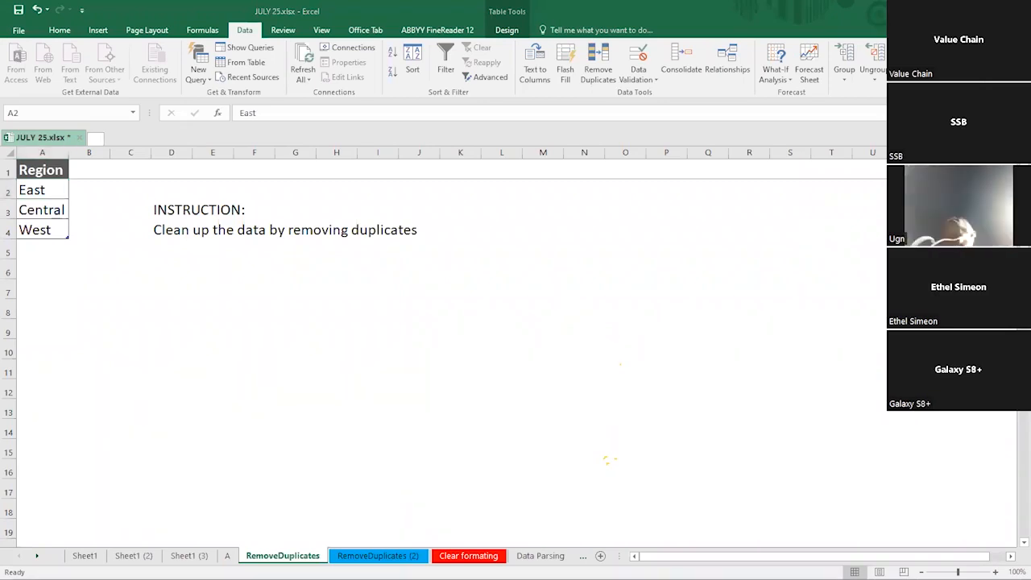
# Compare the RemoveDuplicates and RemoveDuplicates (2) sheets, and examine the repeated entries down the Rep column of RemoveDuplicates (2)
pyautogui.click(361, 556)
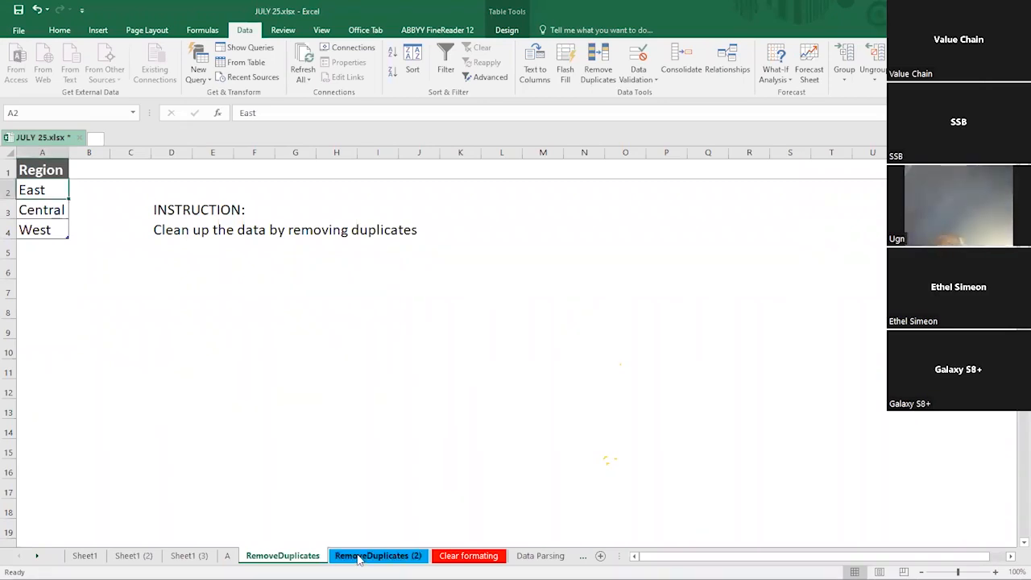
pyautogui.click(315, 556)
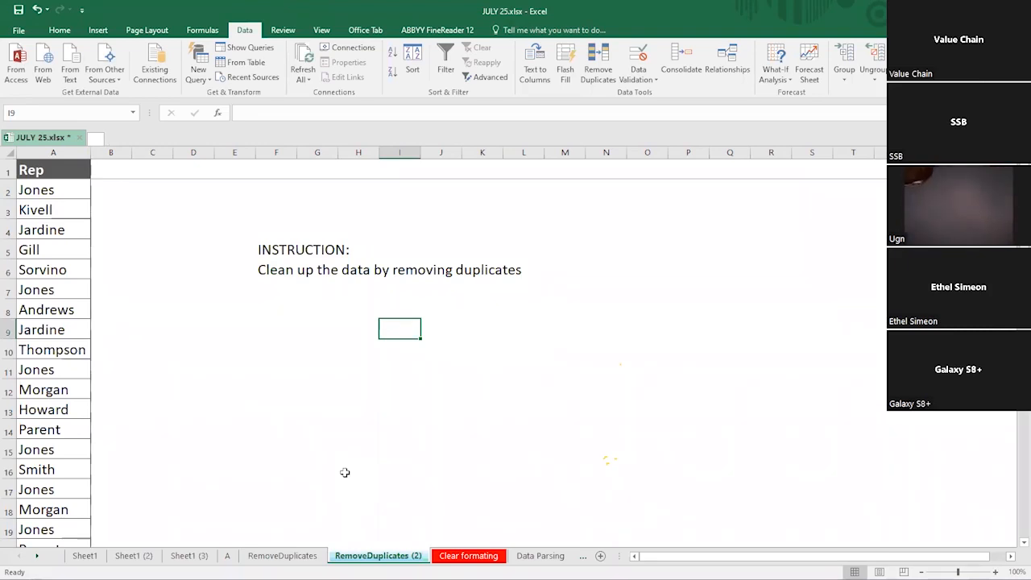
pyautogui.click(303, 555)
pyautogui.click(372, 556)
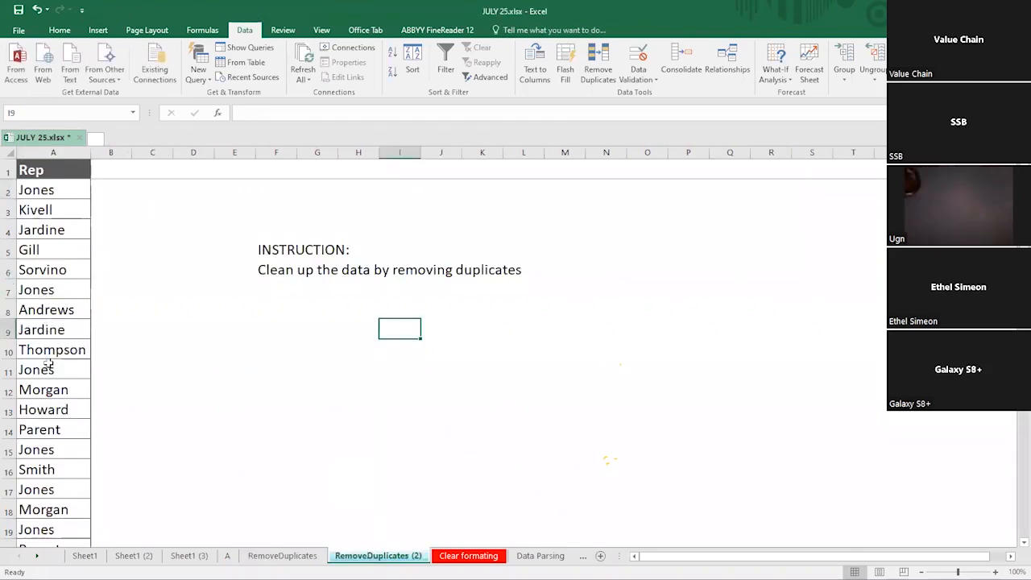
pyautogui.click(49, 191)
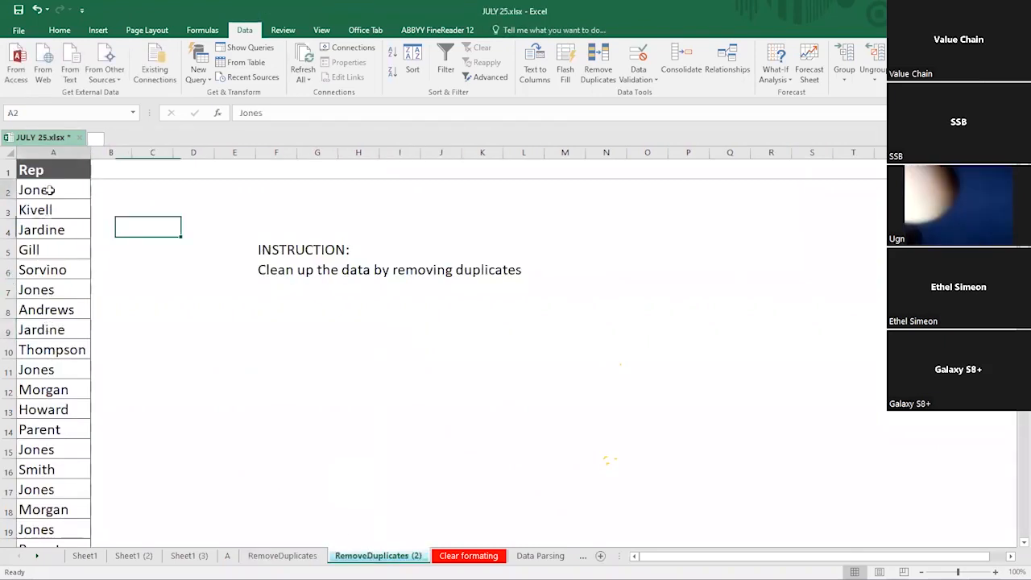
pyautogui.click(46, 375)
pyautogui.click(44, 467)
pyautogui.scroll(-1, 58, 445)
pyautogui.scroll(-6, 58, 445)
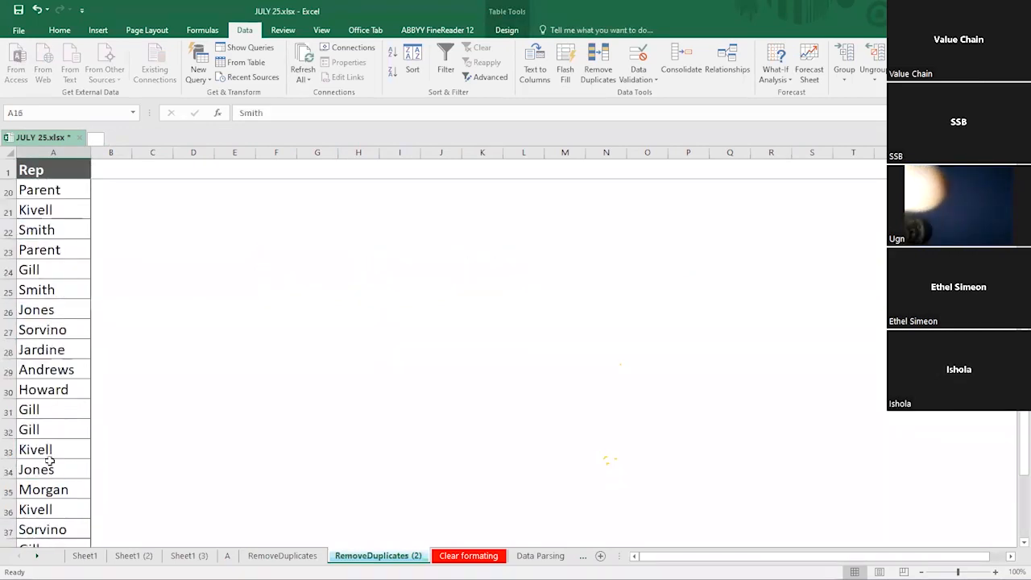
pyautogui.click(48, 491)
pyautogui.scroll(6, 63, 325)
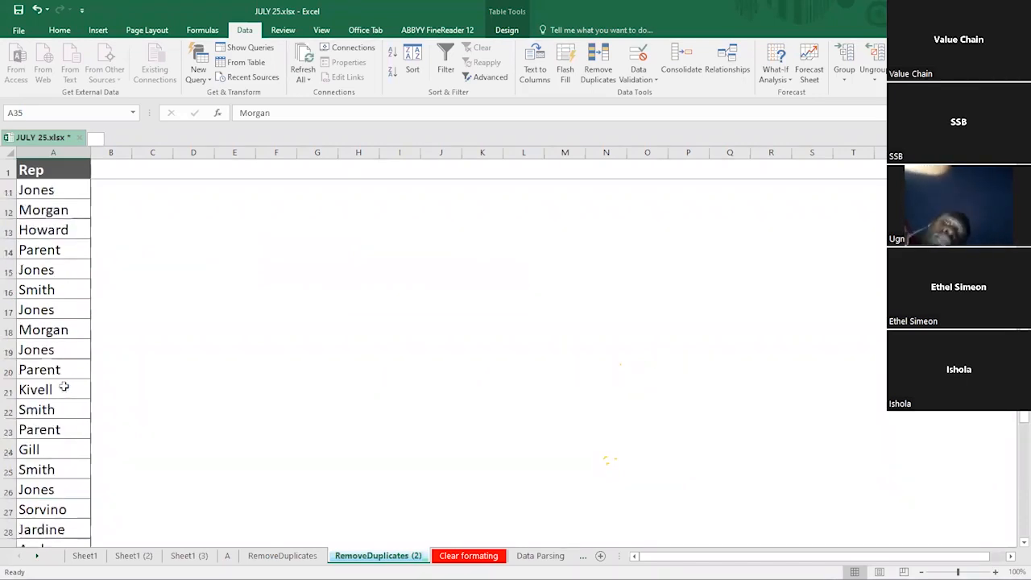
pyautogui.click(43, 387)
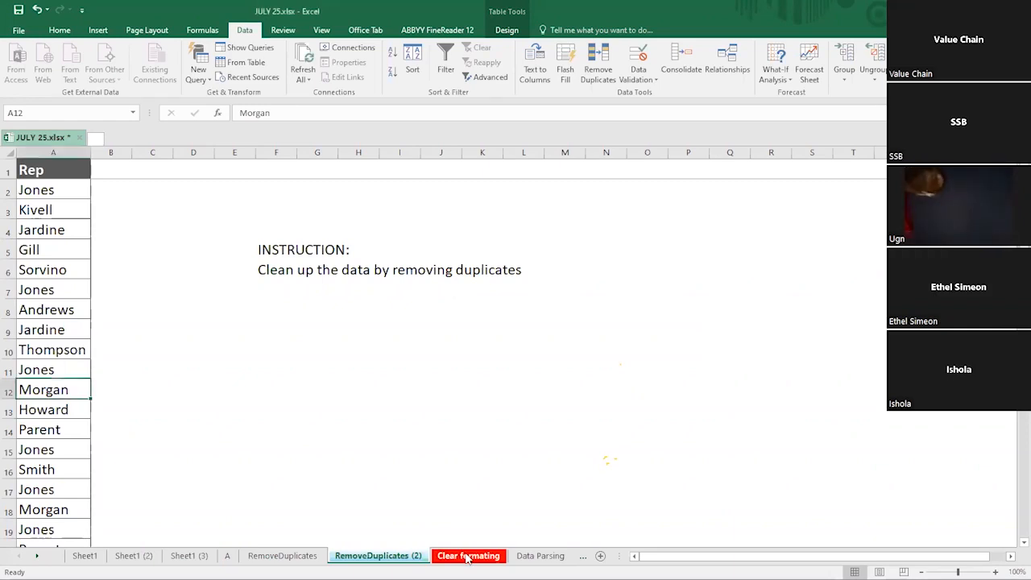
# Check the order of techniques on Sheet1 (3), move the Data Parsing sheet directly before Clear formating, and open it
pyautogui.click(467, 558)
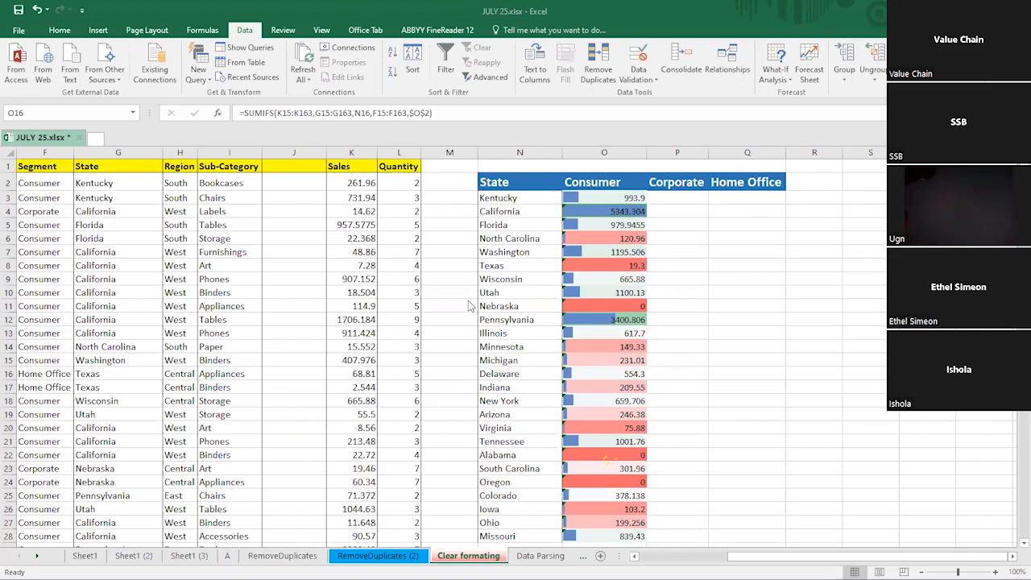
pyautogui.click(187, 559)
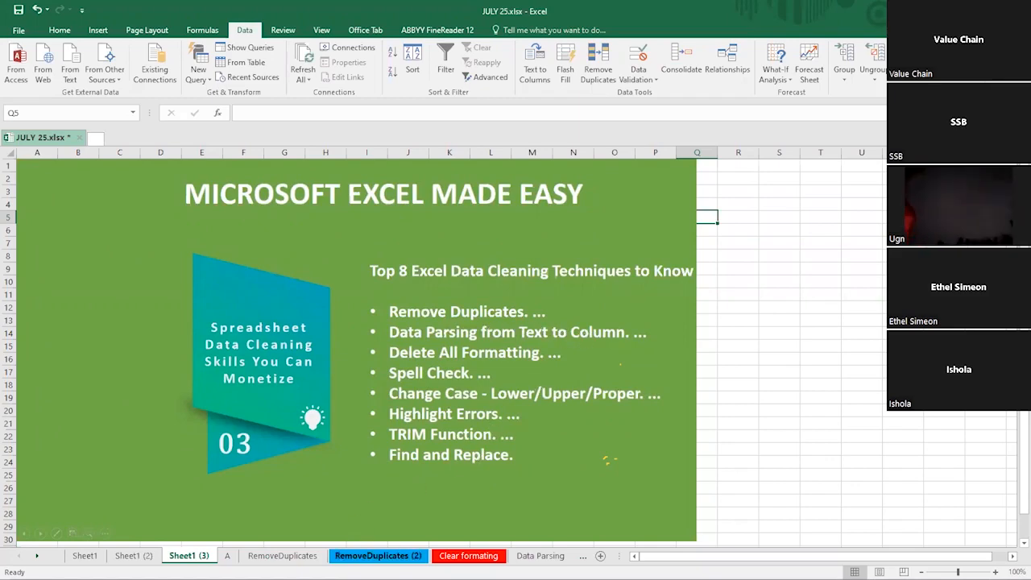
pyautogui.click(379, 555)
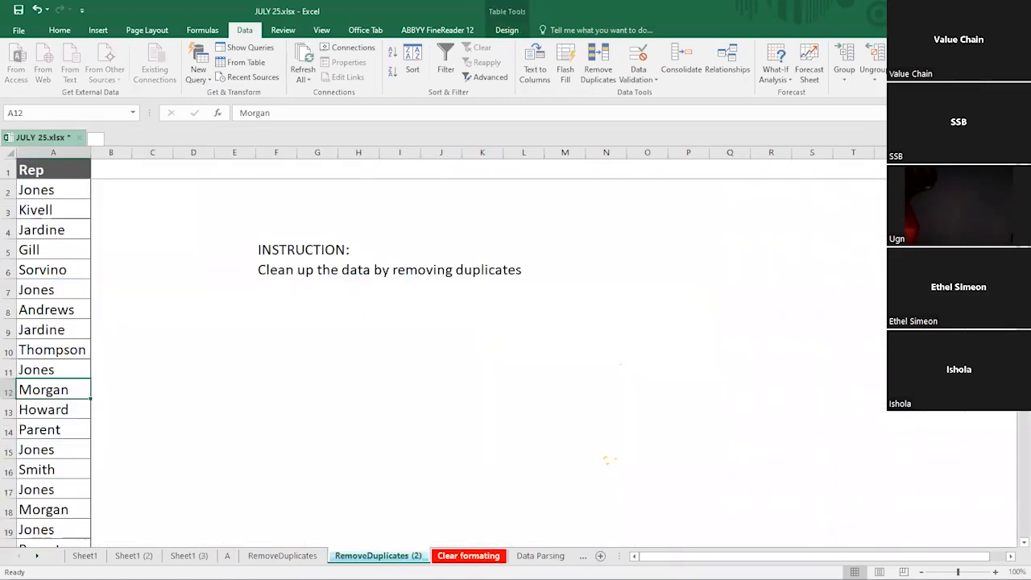
pyautogui.click(467, 556)
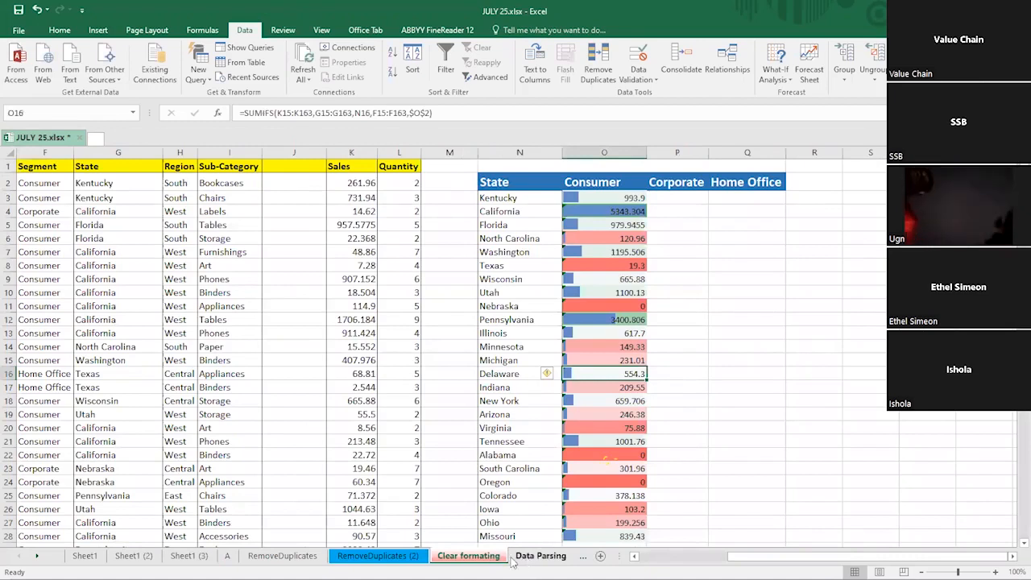
pyautogui.moveTo(537, 557); pyautogui.dragTo(407, 551)
pyautogui.click(289, 555)
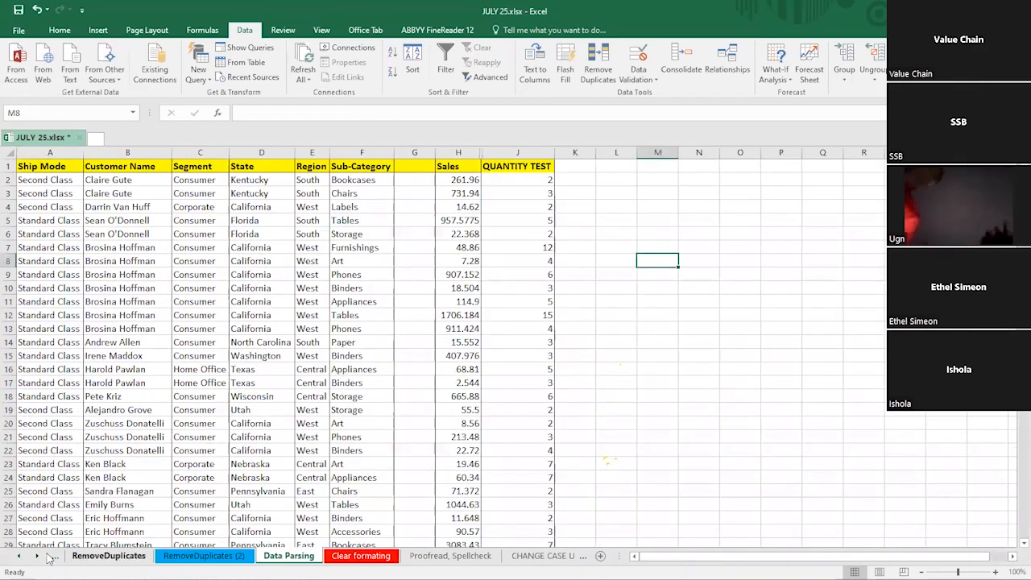
# Go back to Sheet1 (3) and review the data cleaning list for the data parsing technique
pyautogui.click(18, 557)
pyautogui.click(18, 557)
pyautogui.click(18, 557)
pyautogui.click(148, 556)
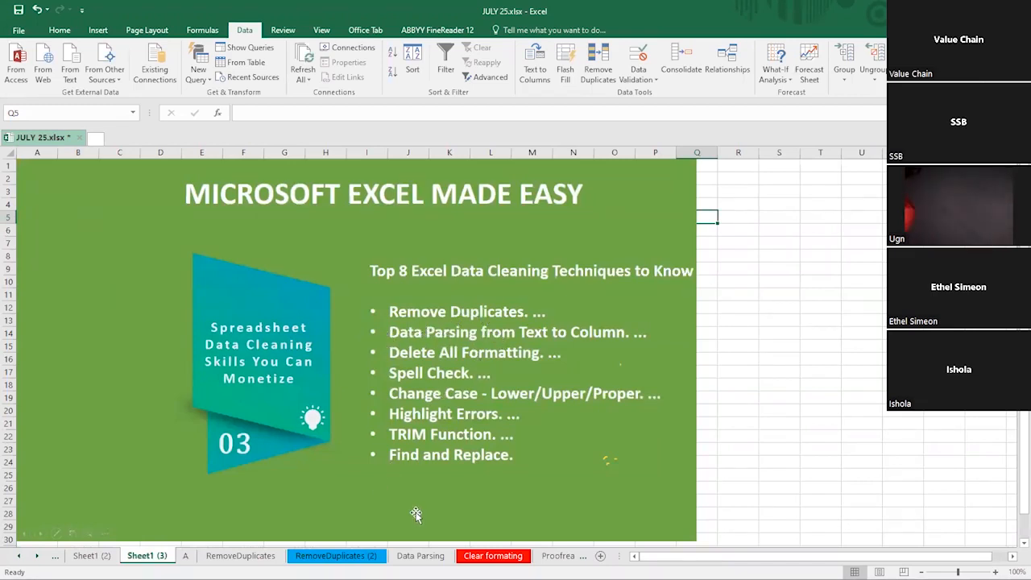
# Open the Data Parsing sheet and examine the Customer Name column and its first entries in B2 and B3
pyautogui.click(422, 556)
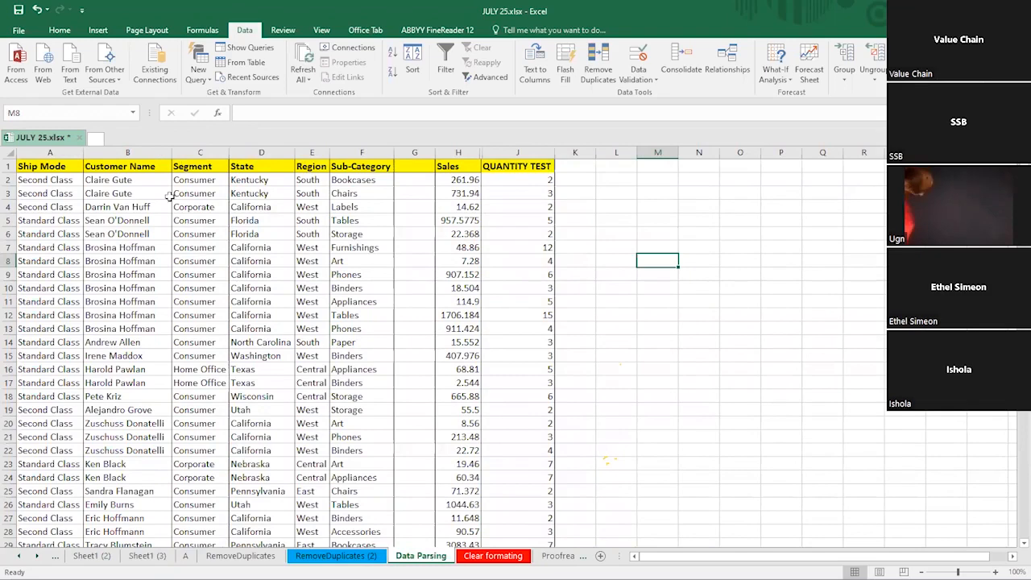
pyautogui.click(112, 148)
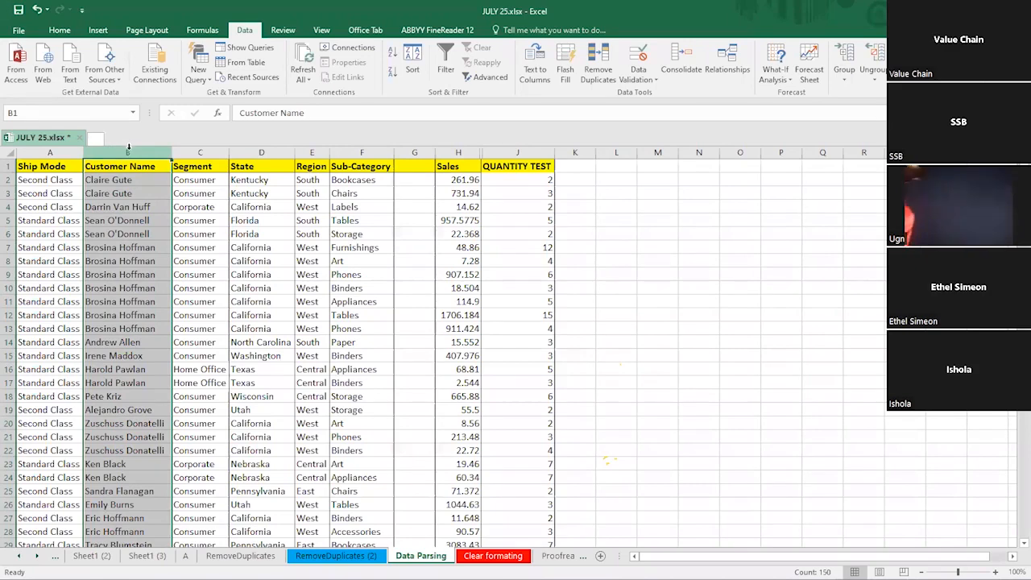
pyautogui.click(105, 182)
pyautogui.click(121, 195)
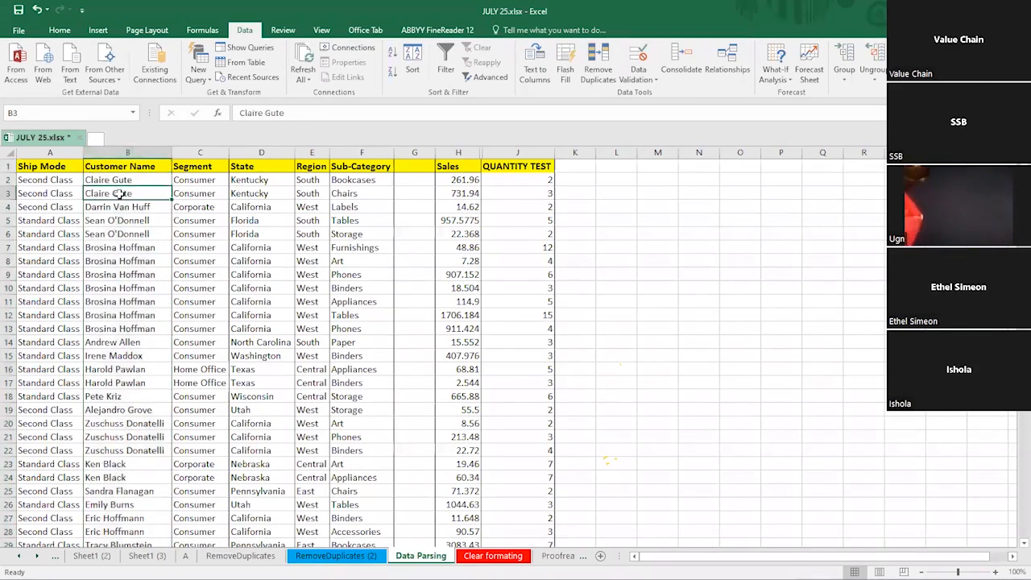
# Examine the customer names in cells B4 through B9 of the Customer Name column
pyautogui.click(119, 211)
pyautogui.click(115, 222)
pyautogui.click(113, 248)
pyautogui.click(114, 264)
pyautogui.click(113, 276)
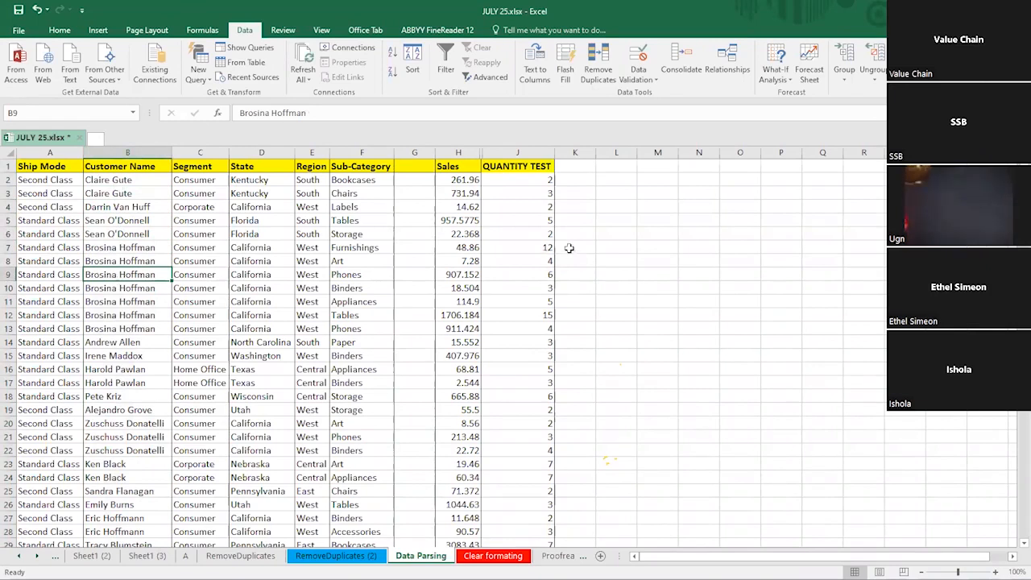
# Add the headers NAME in K1 and SURNAME in L1, beside the QUANTITY TEST column
pyautogui.click(570, 184)
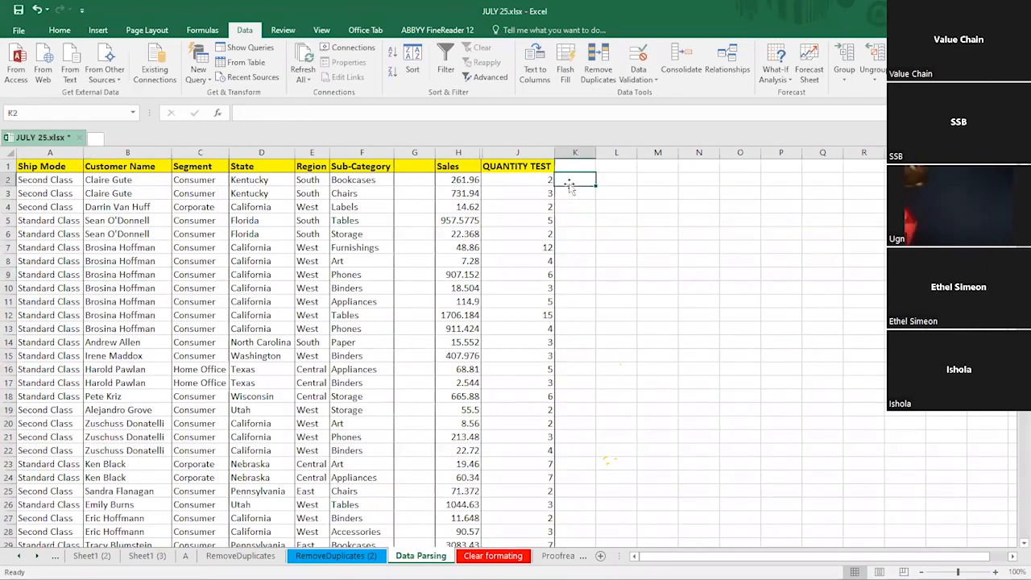
pyautogui.click(573, 166)
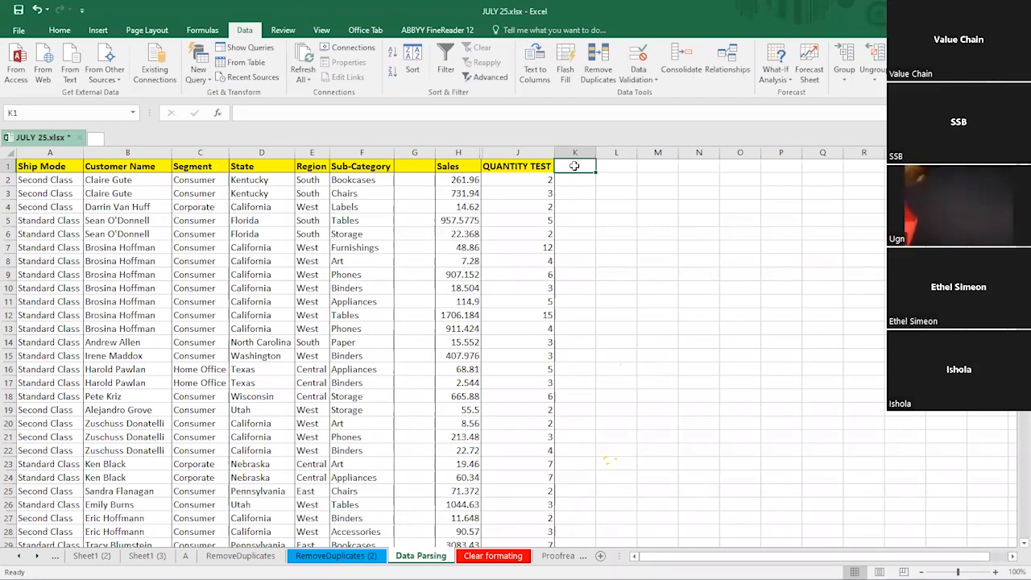
pyautogui.write('NA')
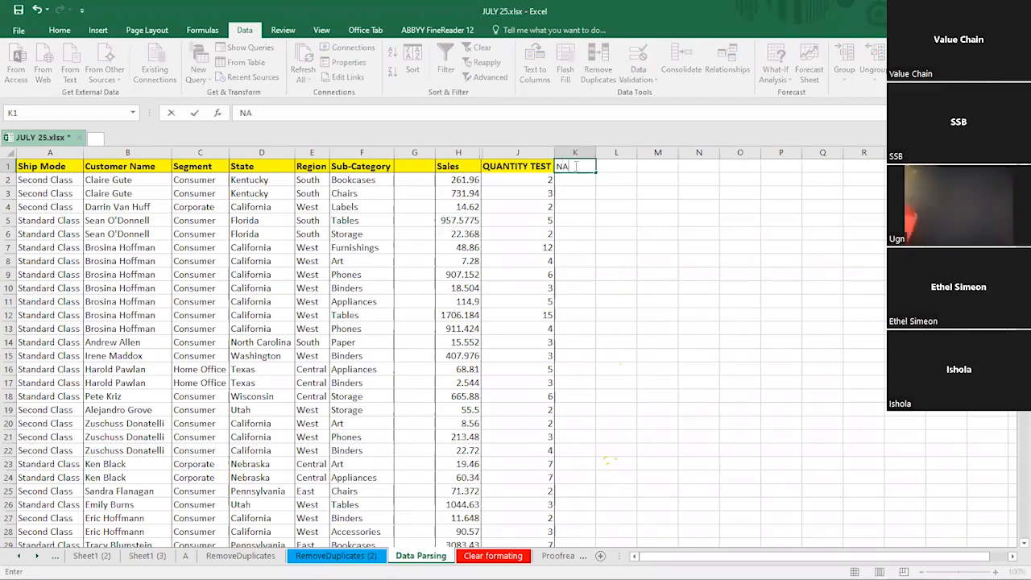
pyautogui.press('BackSpace')
pyautogui.press('BackSpace')
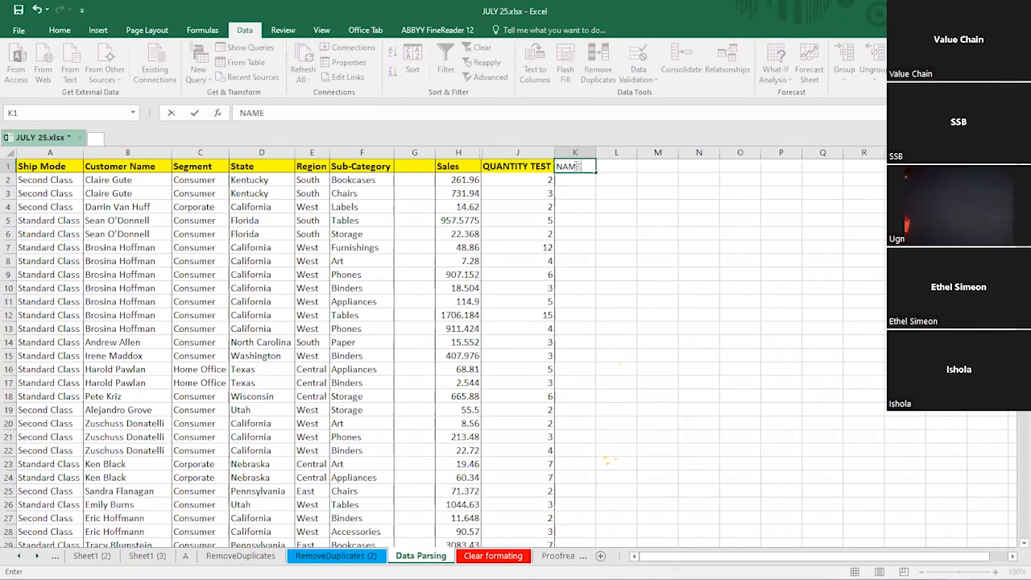
pyautogui.scroll(-1, 574, 166)
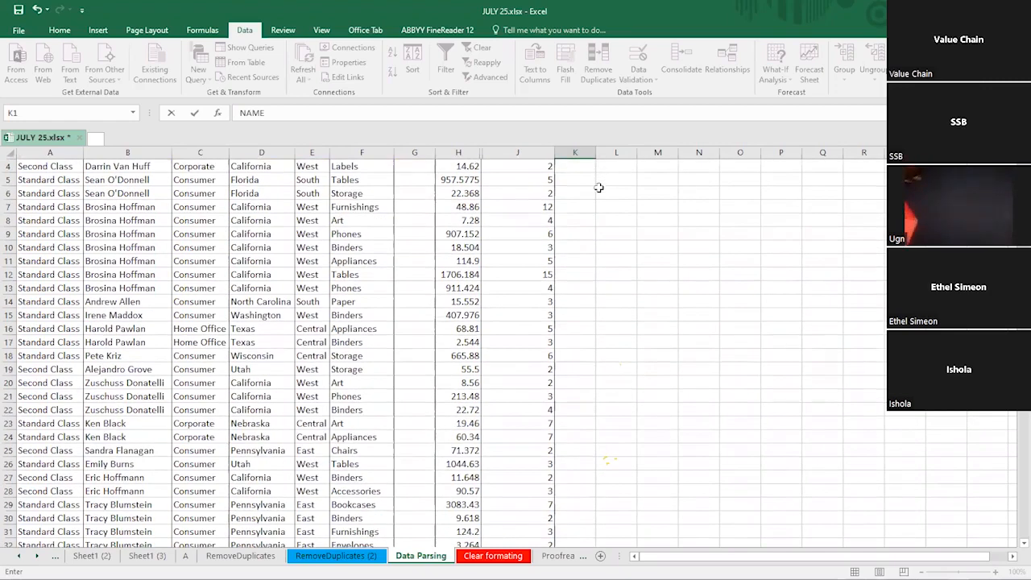
pyautogui.scroll(1, 600, 182)
pyautogui.click(616, 164)
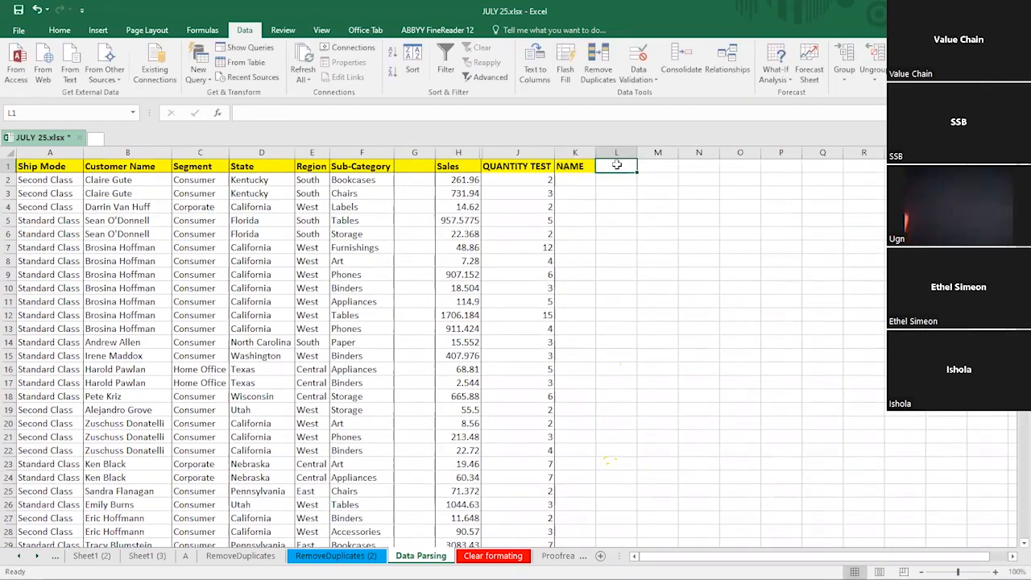
pyautogui.write('S')
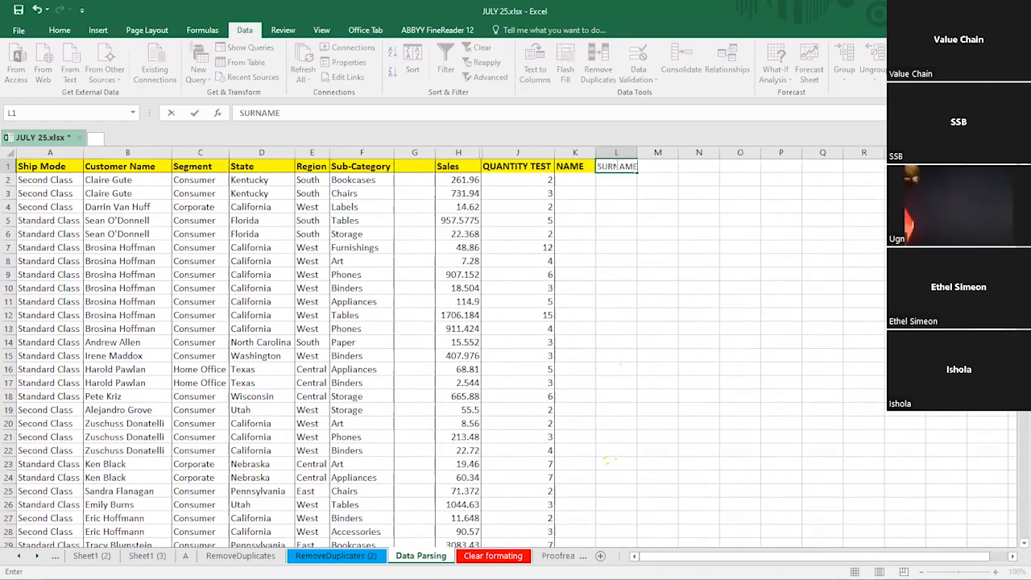
pyautogui.write('URNAME')
# Enter the first customer's given name in K2 and surname in L2 as a manual splitting example
pyautogui.click(579, 179)
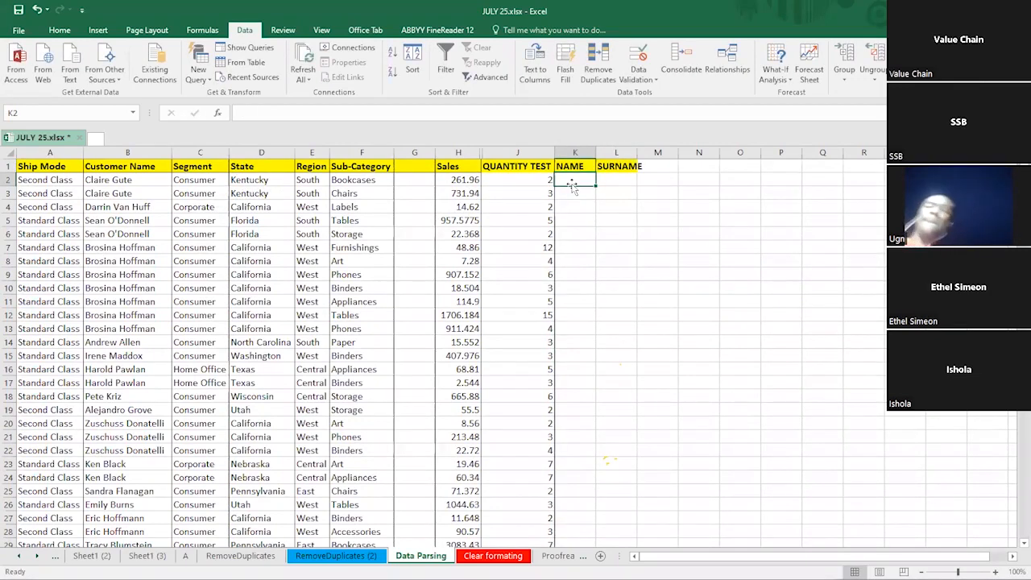
pyautogui.write('Claire')
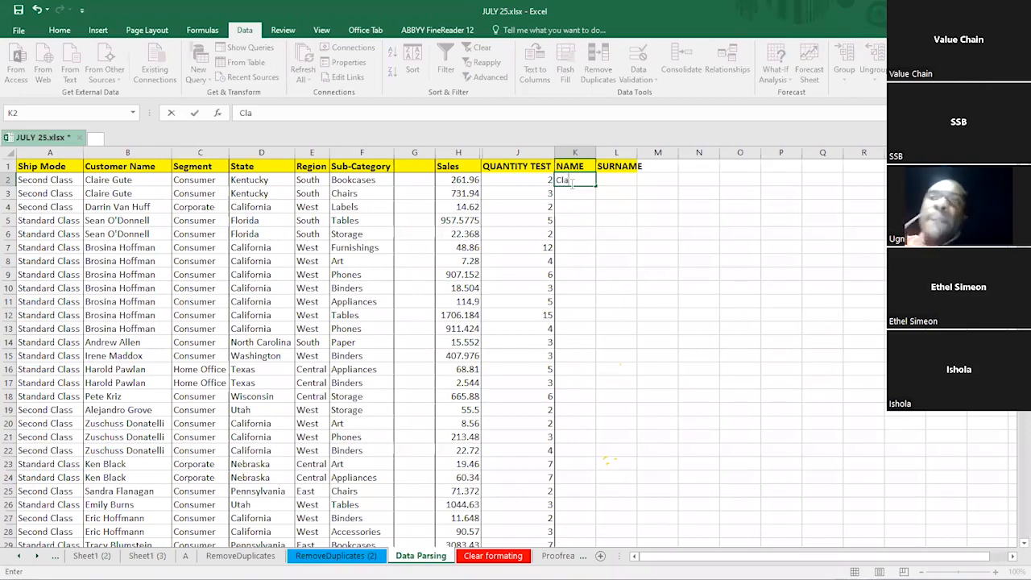
pyautogui.click(618, 180)
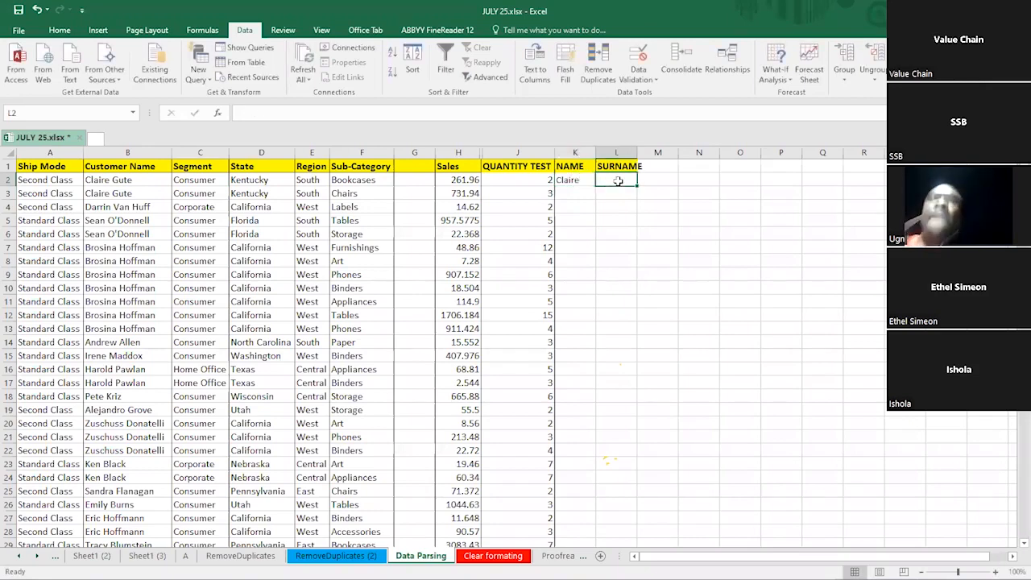
pyautogui.write('G')
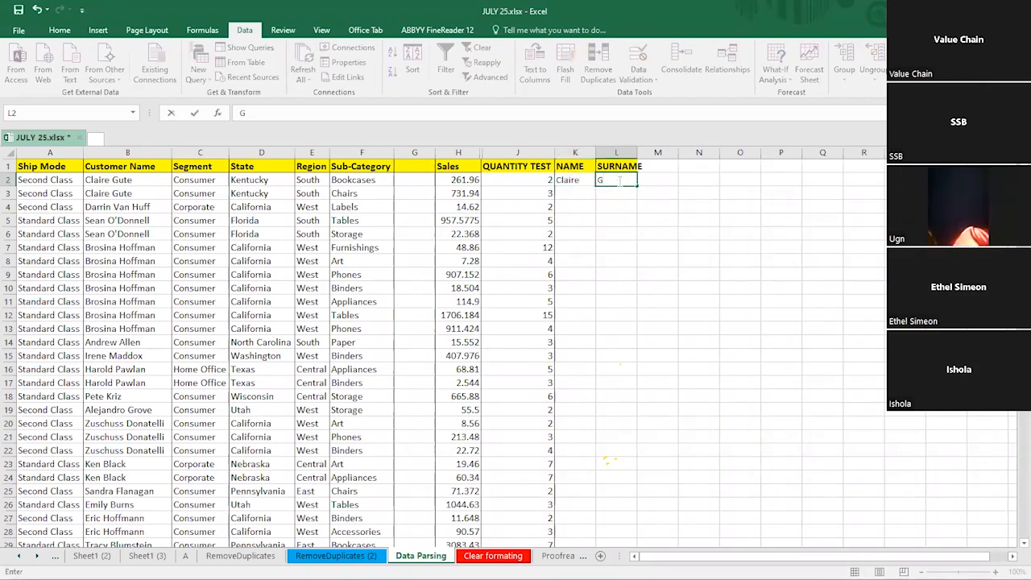
pyautogui.write('ute')
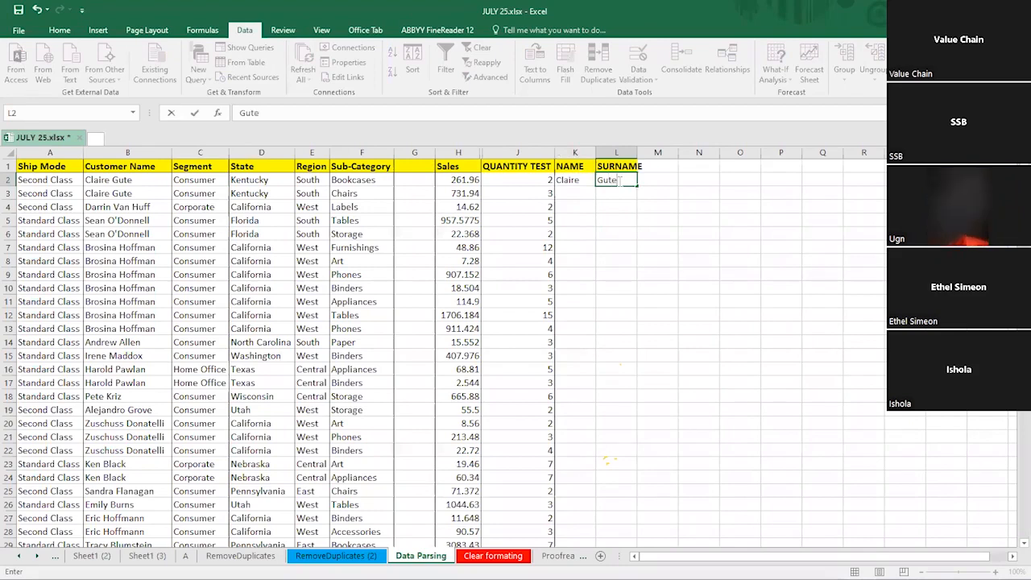
pyautogui.click(582, 194)
pyautogui.moveTo(568, 181); pyautogui.dragTo(606, 342)
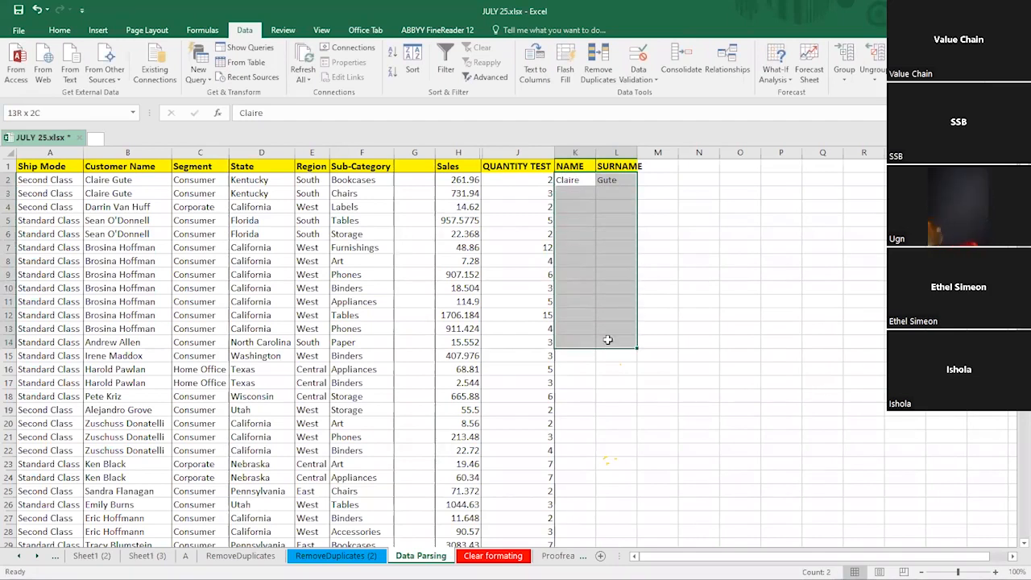
pyautogui.click(571, 185)
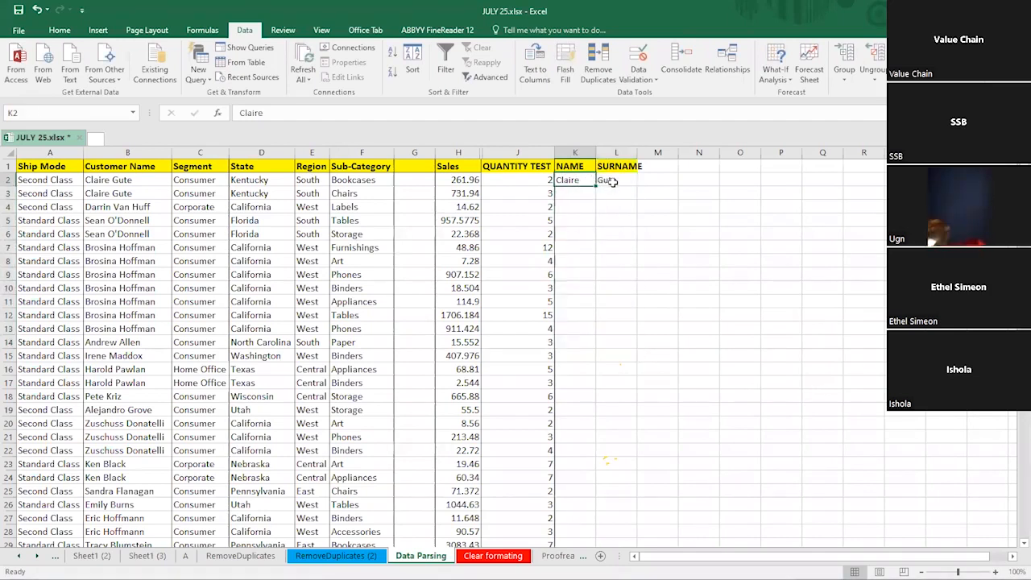
pyautogui.click(598, 185)
pyautogui.click(579, 190)
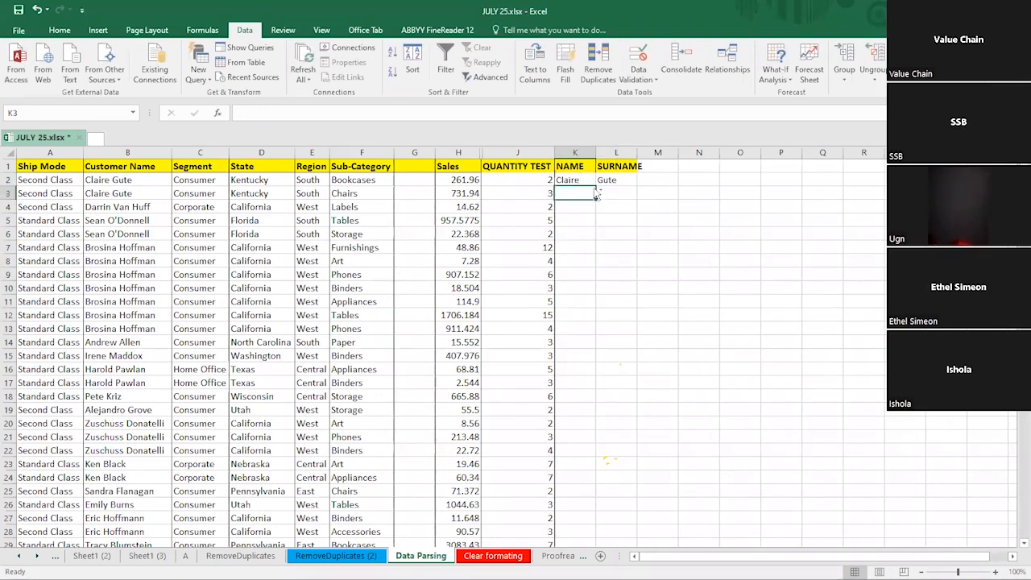
# Undo the manual entries in K2 and L2 under the NAME and SURNAME headers
pyautogui.hotkey('ctrl', 'z')
pyautogui.hotkey('ctrl', 'z')
pyautogui.click(568, 248)
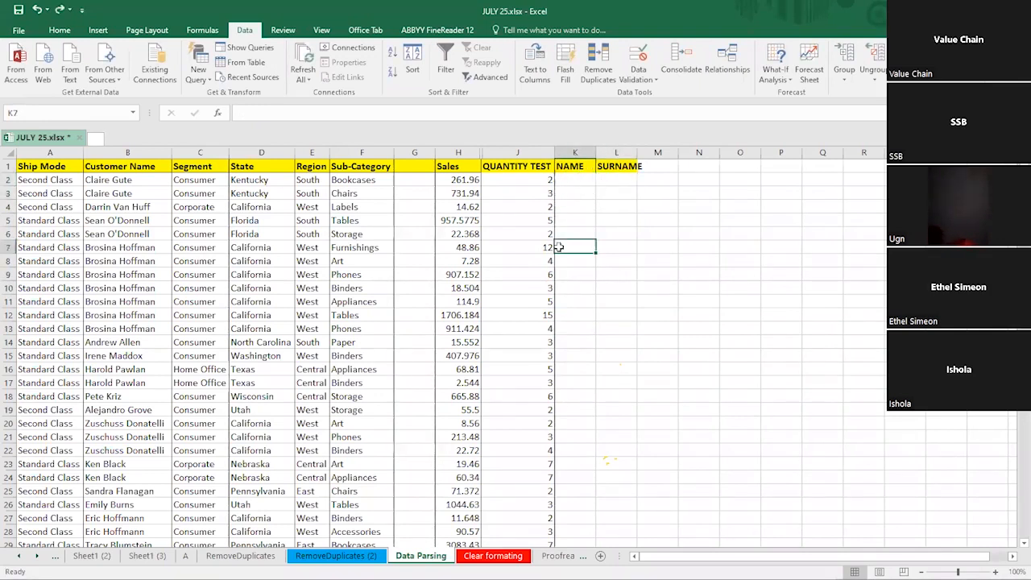
# Review the whole Customer Name column as the data to split, checking the entries in B2 and B4
pyautogui.click(127, 153)
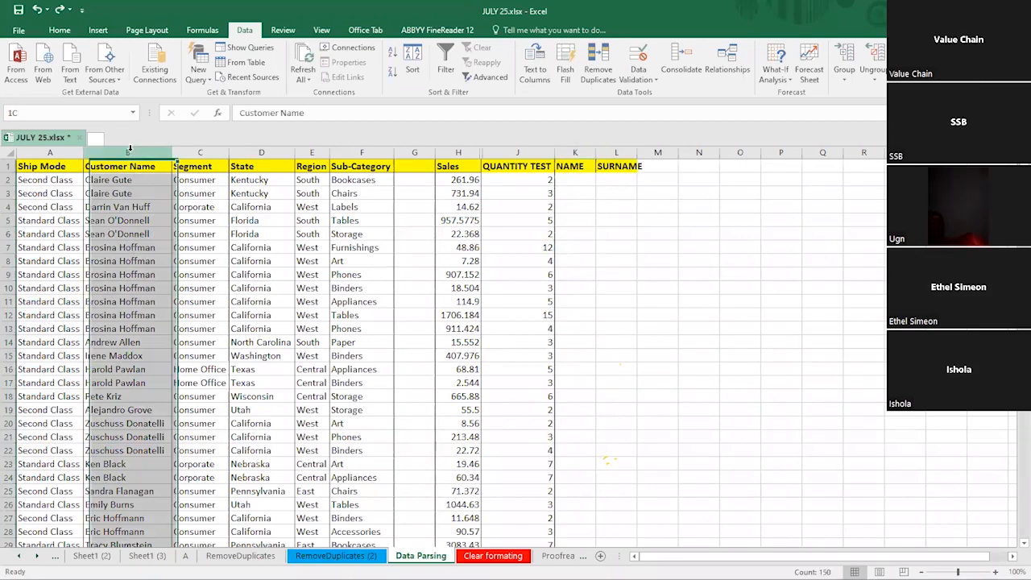
pyautogui.click(100, 180)
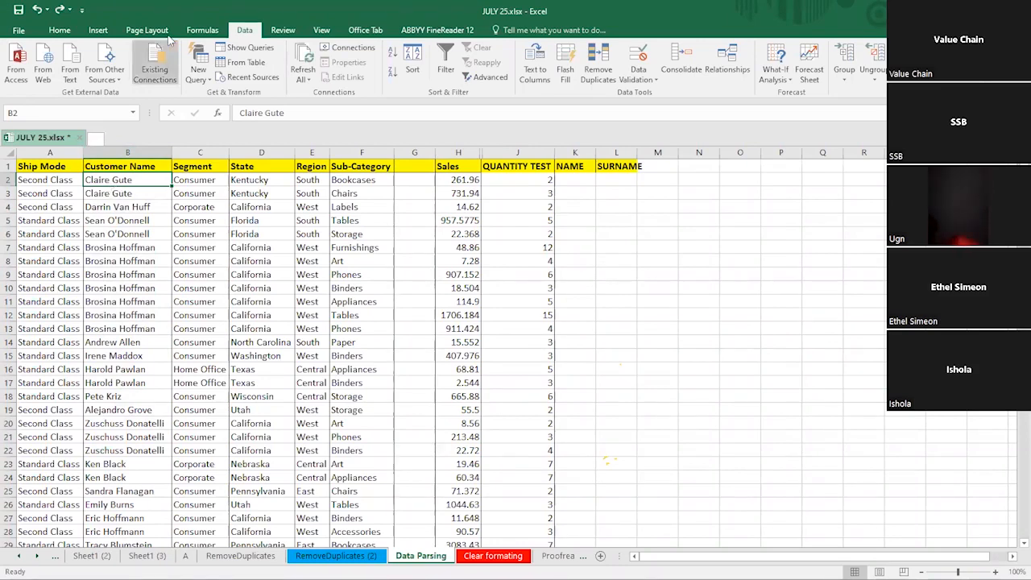
pyautogui.click(127, 151)
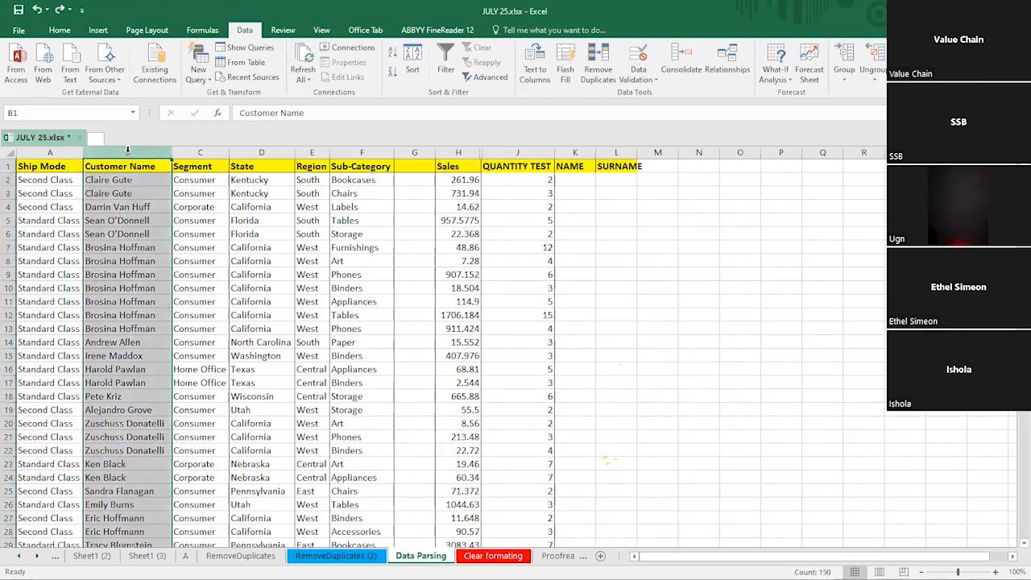
pyautogui.click(119, 204)
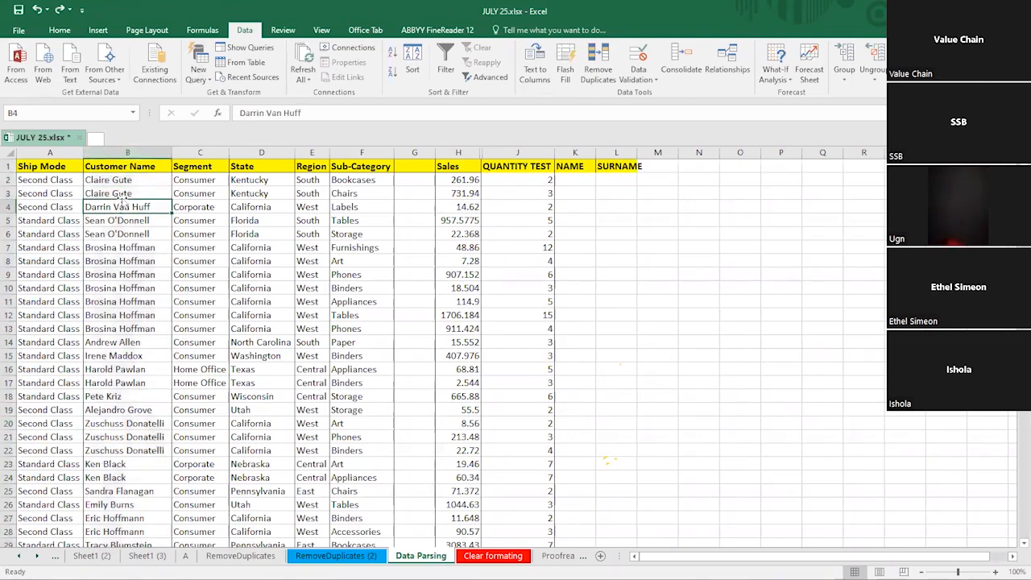
# Try to split the Customer Name column with Text to Columns as Delimited data, declining to replace the existing data
pyautogui.click(125, 152)
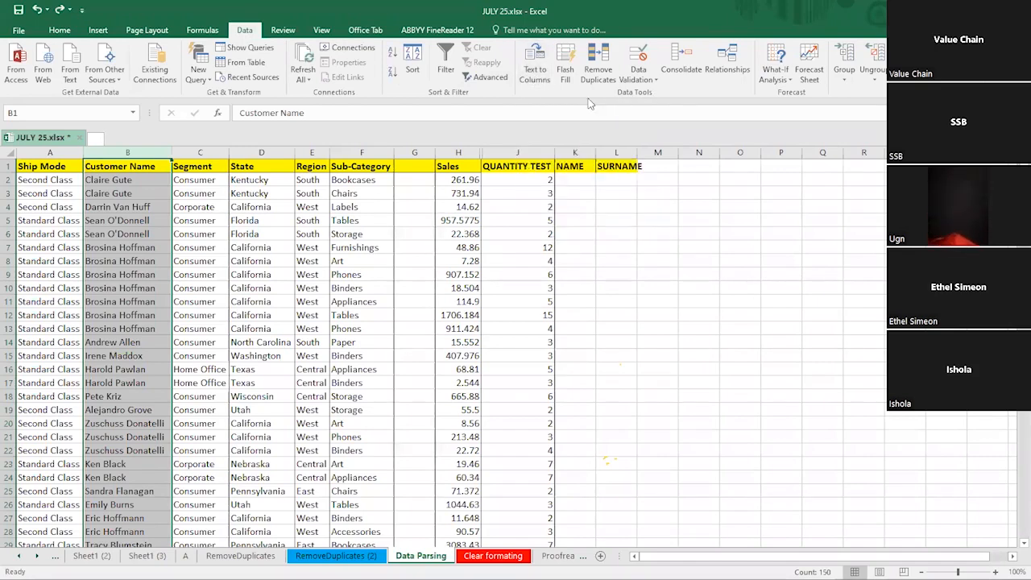
pyautogui.click(536, 85)
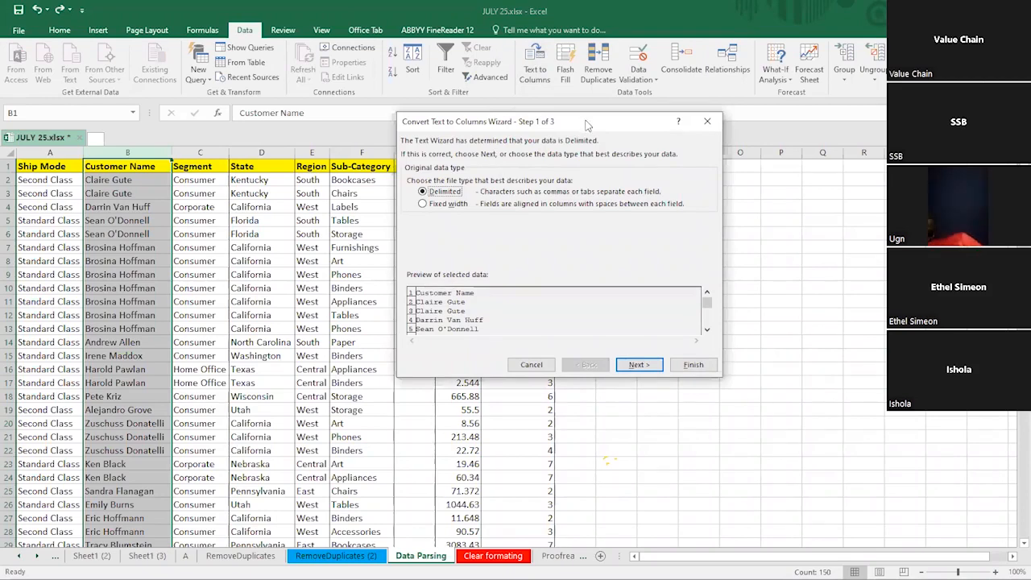
pyautogui.moveTo(584, 126); pyautogui.dragTo(543, 146)
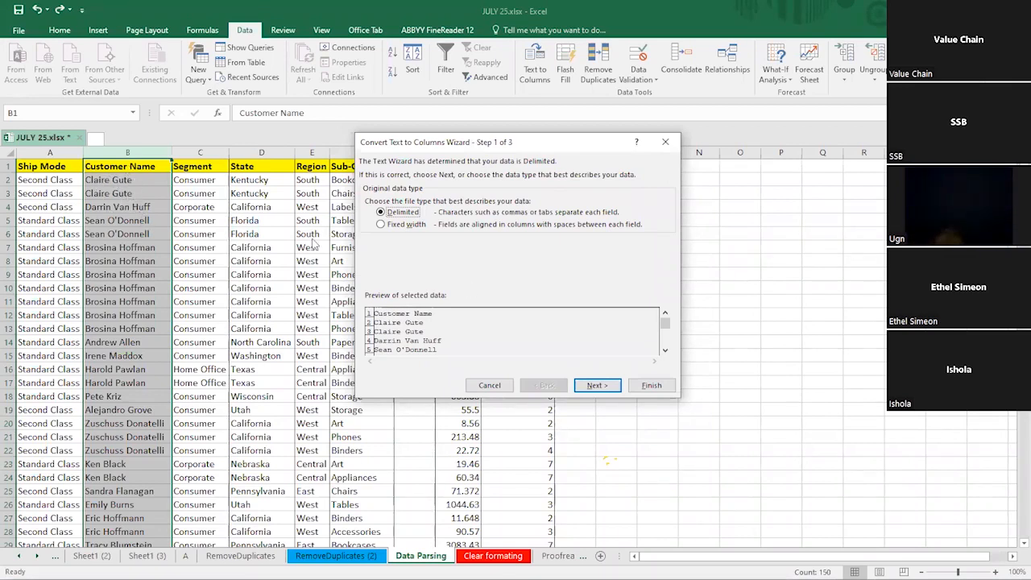
pyautogui.click(639, 390)
pyautogui.click(537, 334)
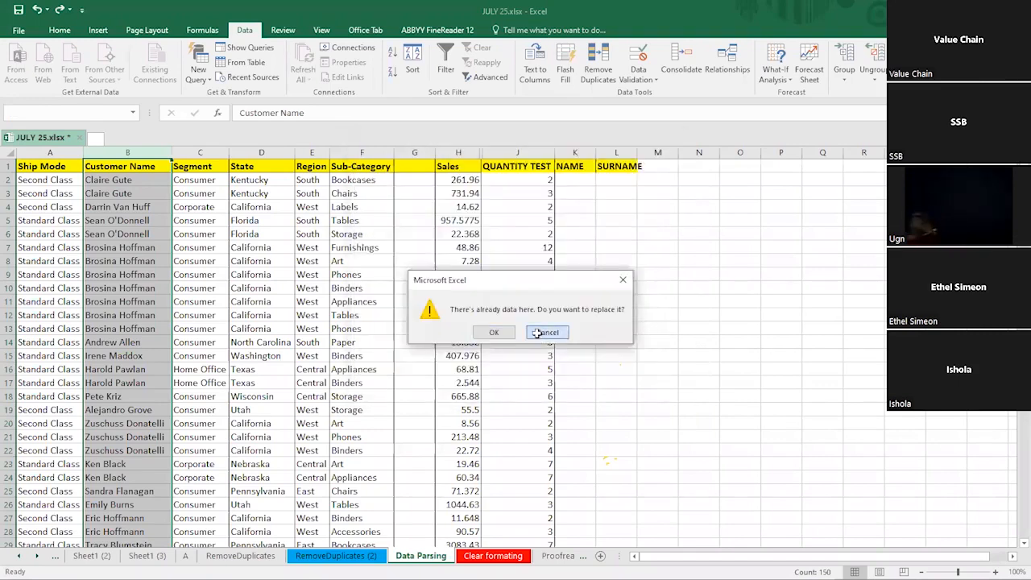
# Compare the two-part and three-part customer names in cells B2 through B4
pyautogui.click(157, 197)
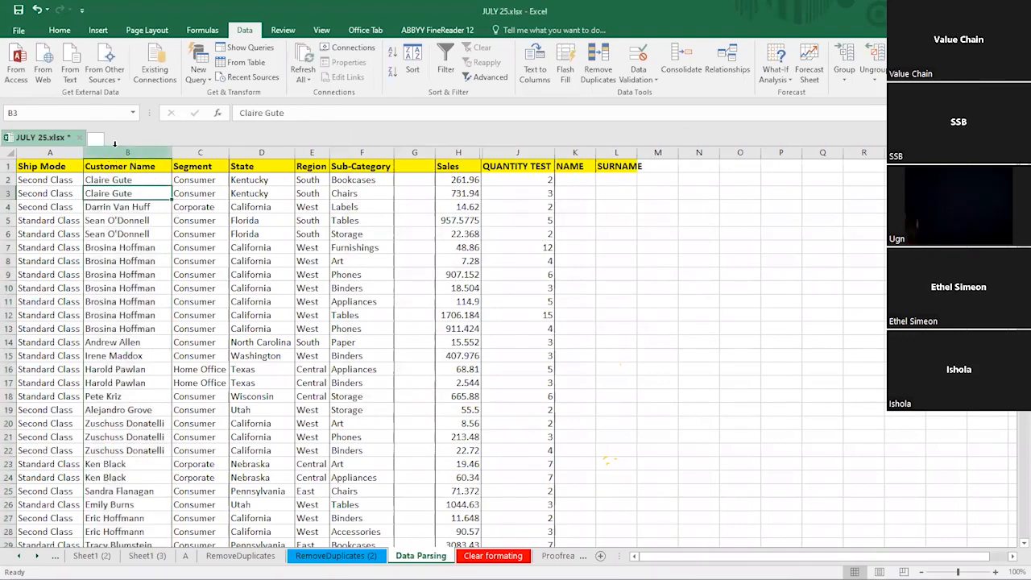
pyautogui.click(117, 179)
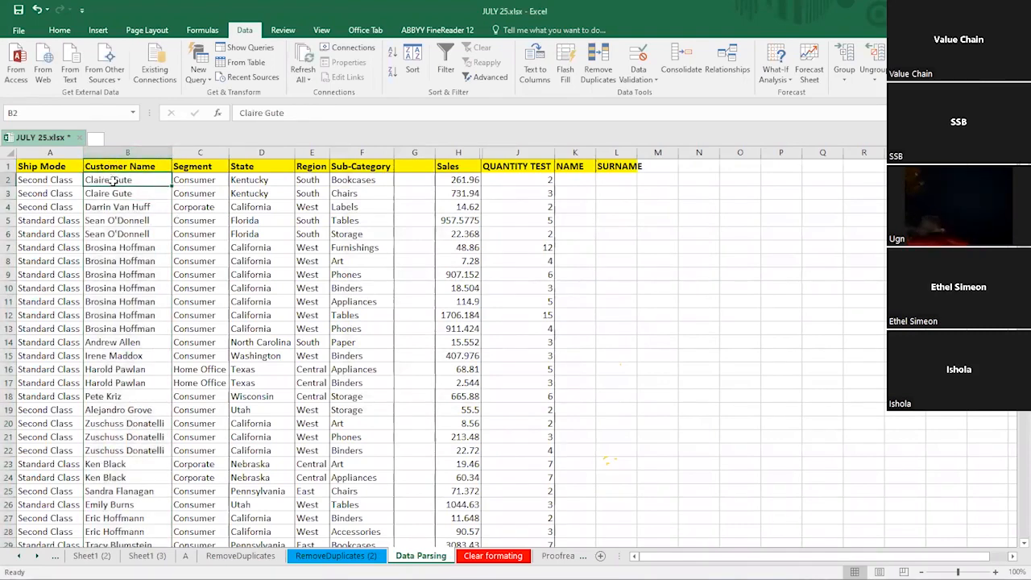
pyautogui.press('Down')
pyautogui.press('Down')
pyautogui.press('Down')
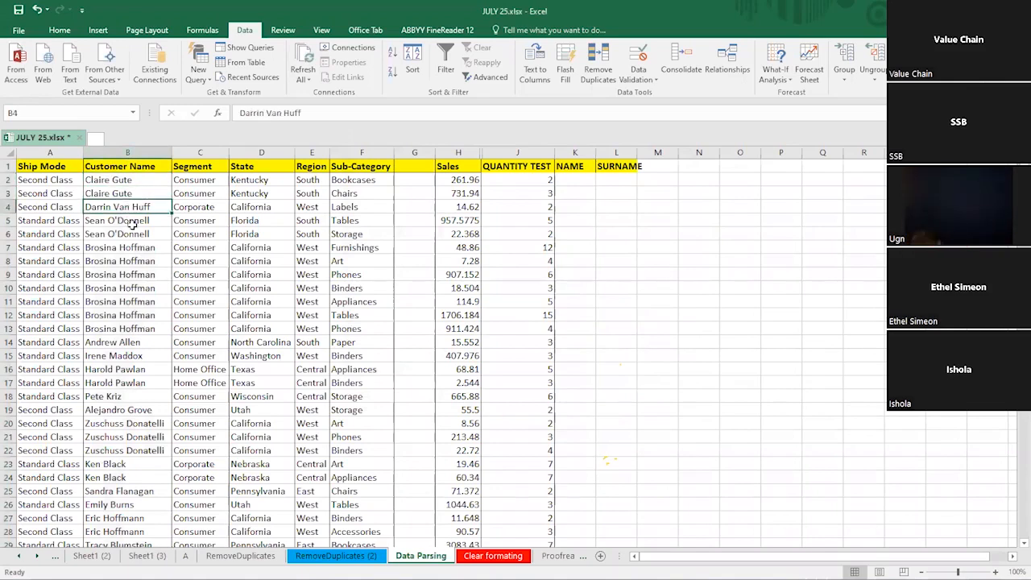
# Insert three blank columns between the Customer Name and Segment columns
pyautogui.click(187, 151)
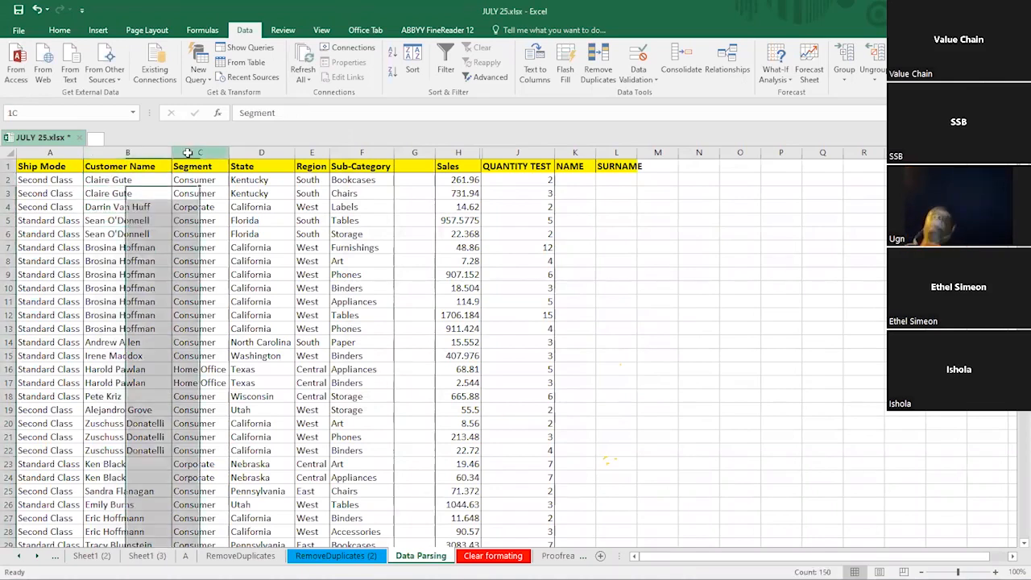
pyautogui.rightClick(205, 167)
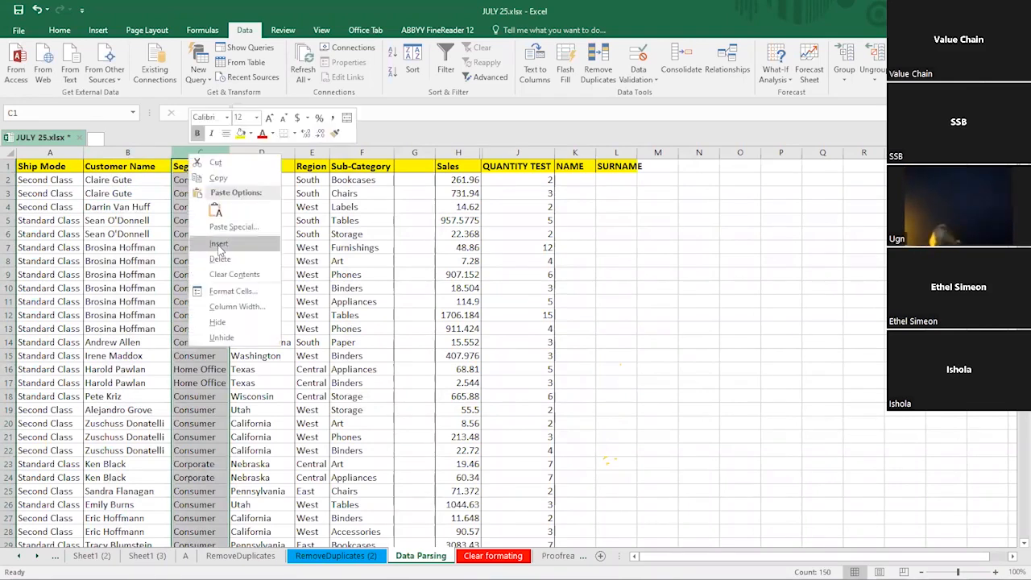
pyautogui.click(218, 245)
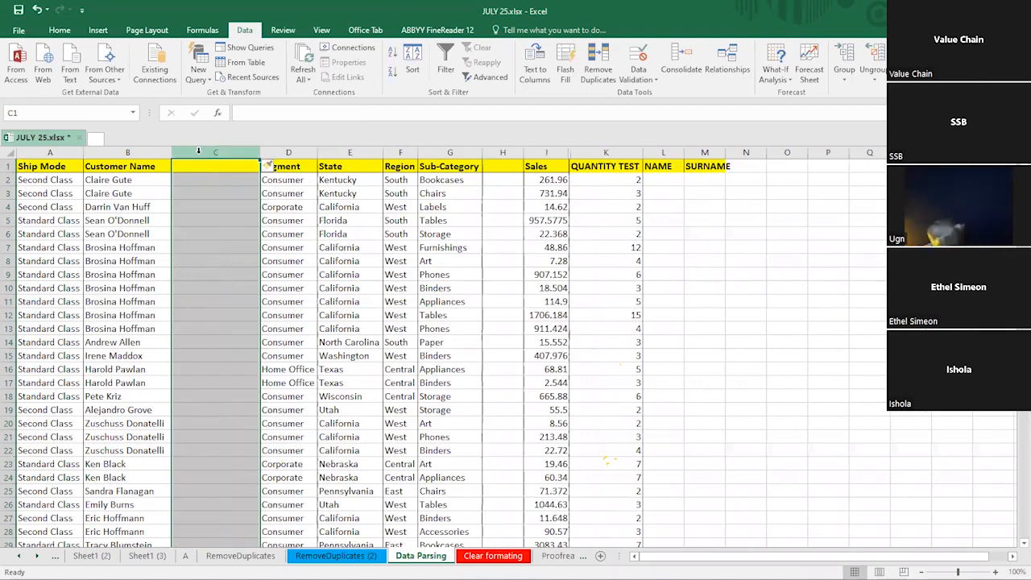
pyautogui.rightClick(208, 160)
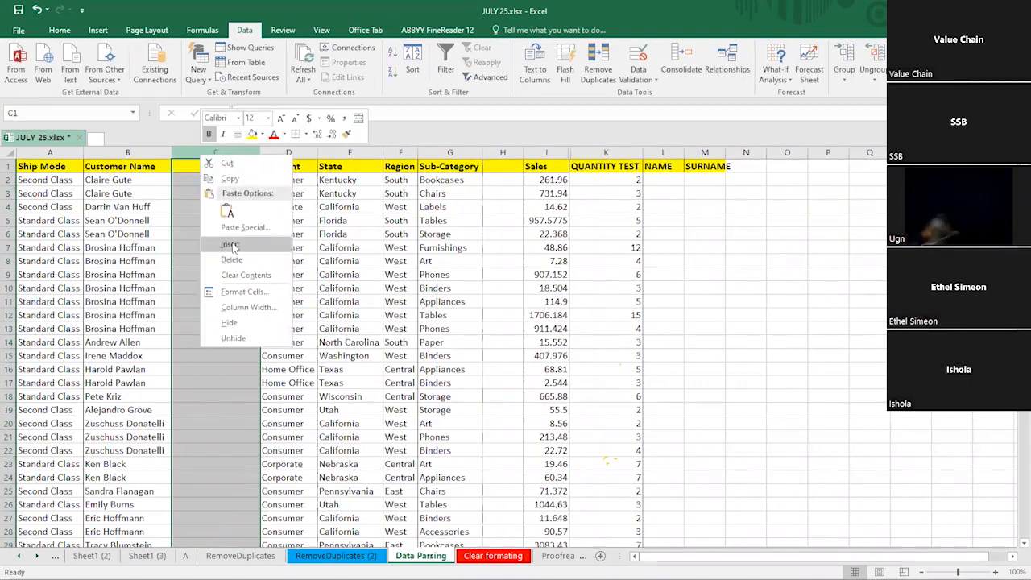
pyautogui.click(231, 245)
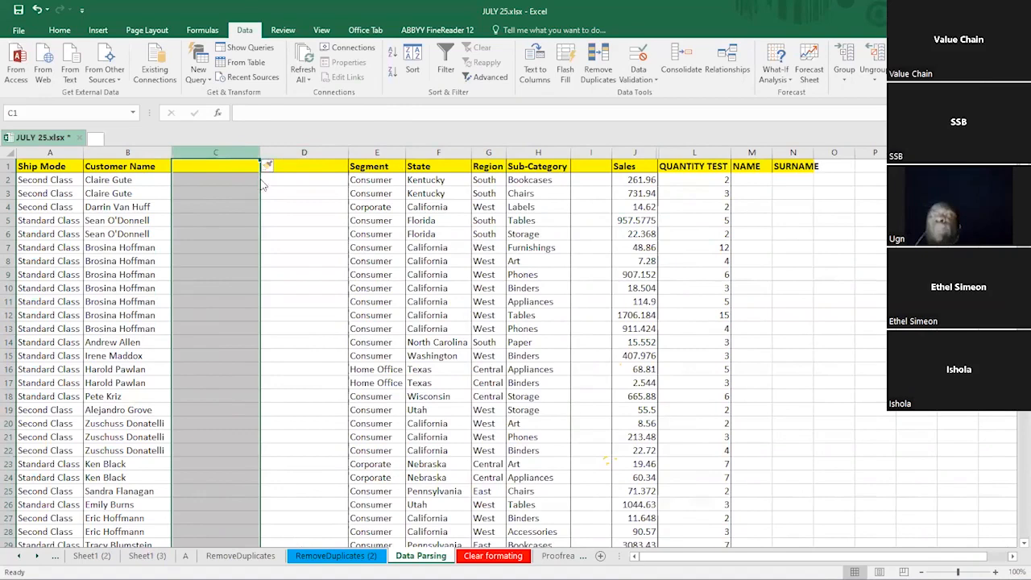
pyautogui.rightClick(230, 153)
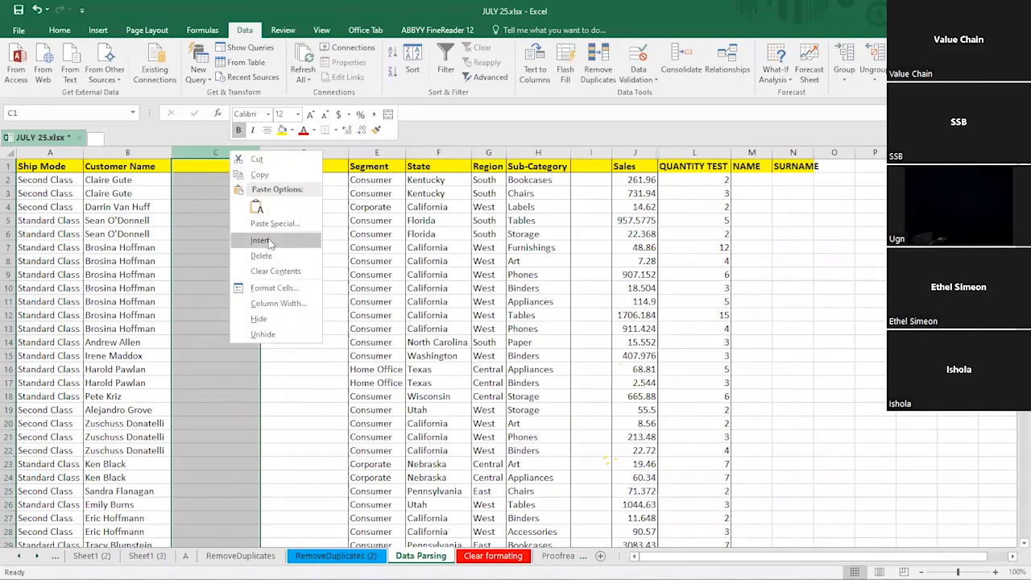
pyautogui.click(260, 240)
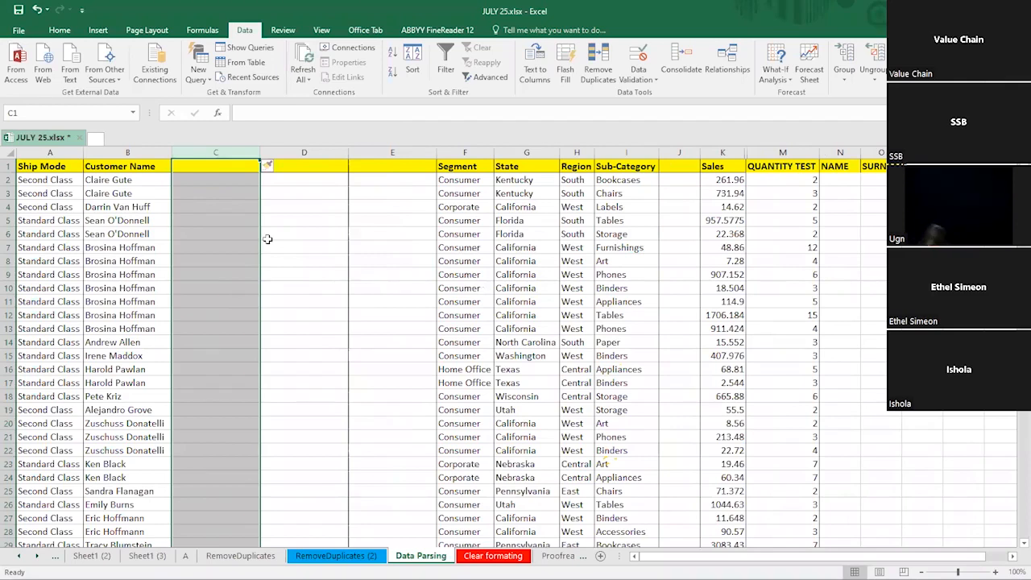
# Review the blank columns C to E between Customer Name and Segment as room for the split name parts
pyautogui.click(297, 151)
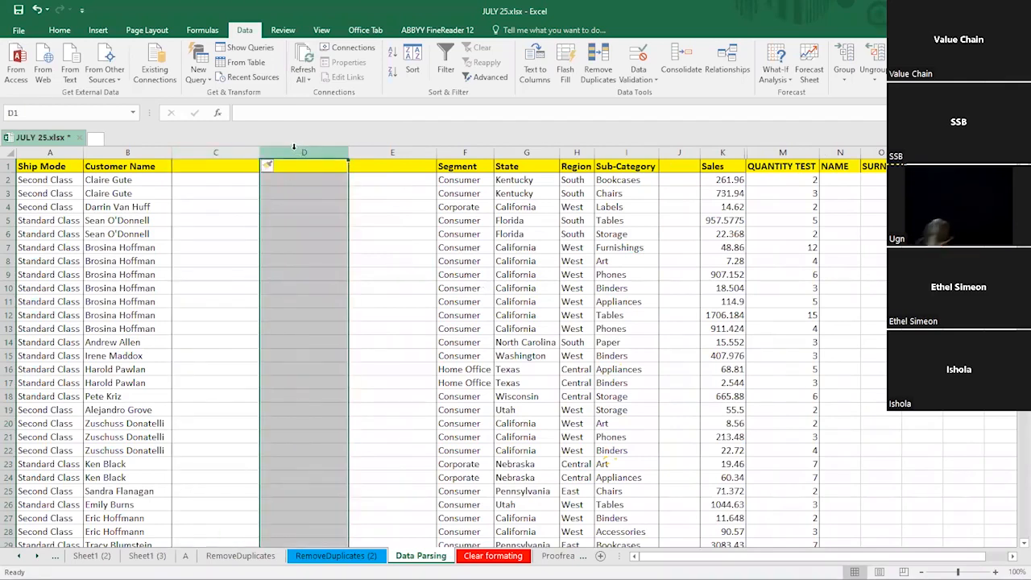
pyautogui.rightClick(299, 152)
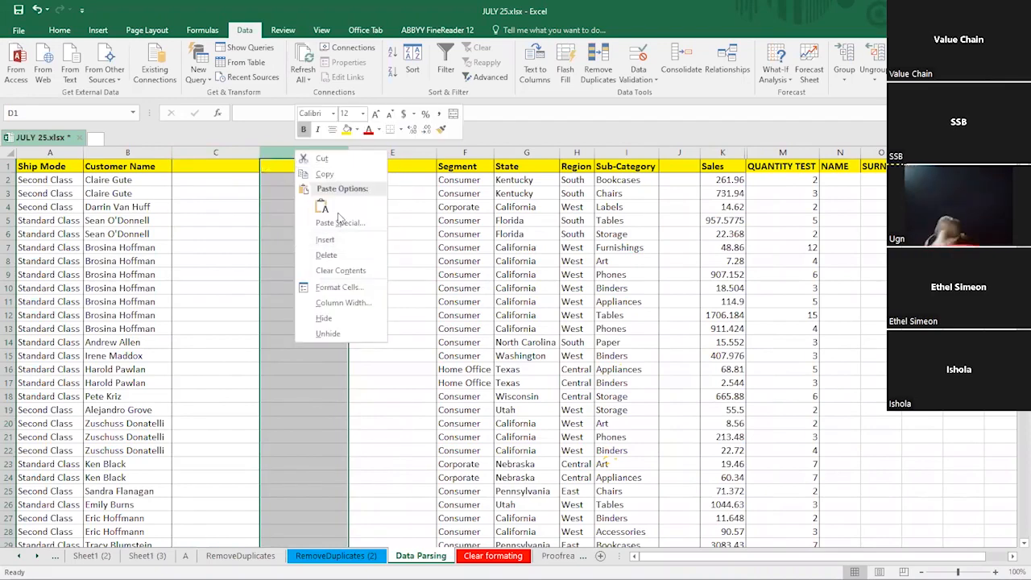
pyautogui.click(266, 260)
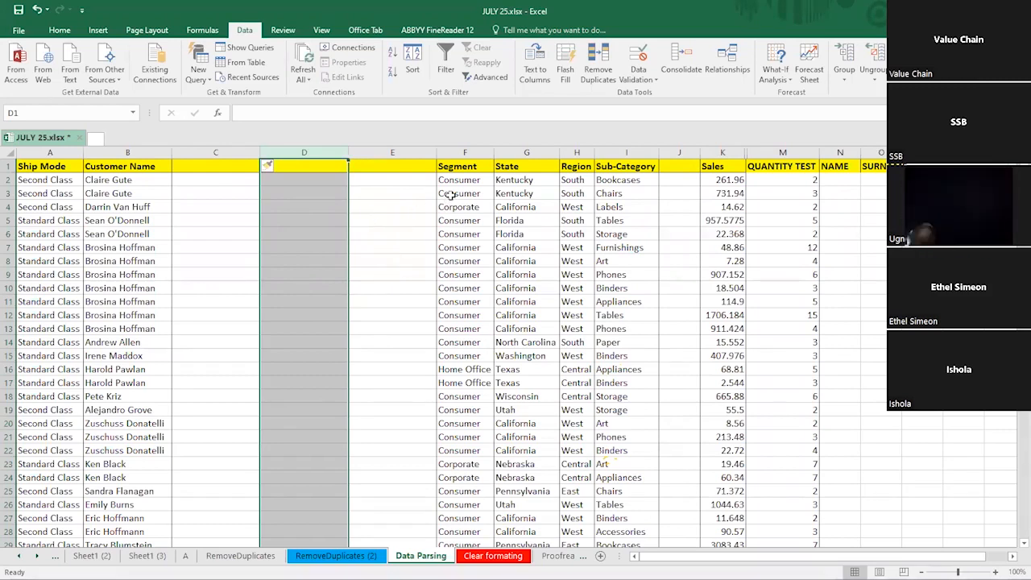
pyautogui.moveTo(457, 153); pyautogui.dragTo(523, 151)
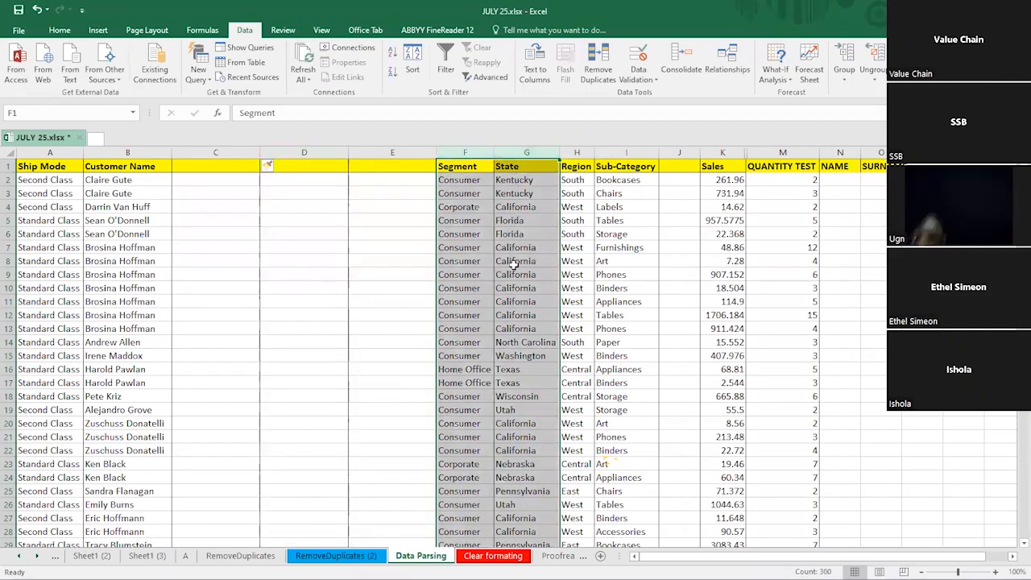
pyautogui.click(205, 151)
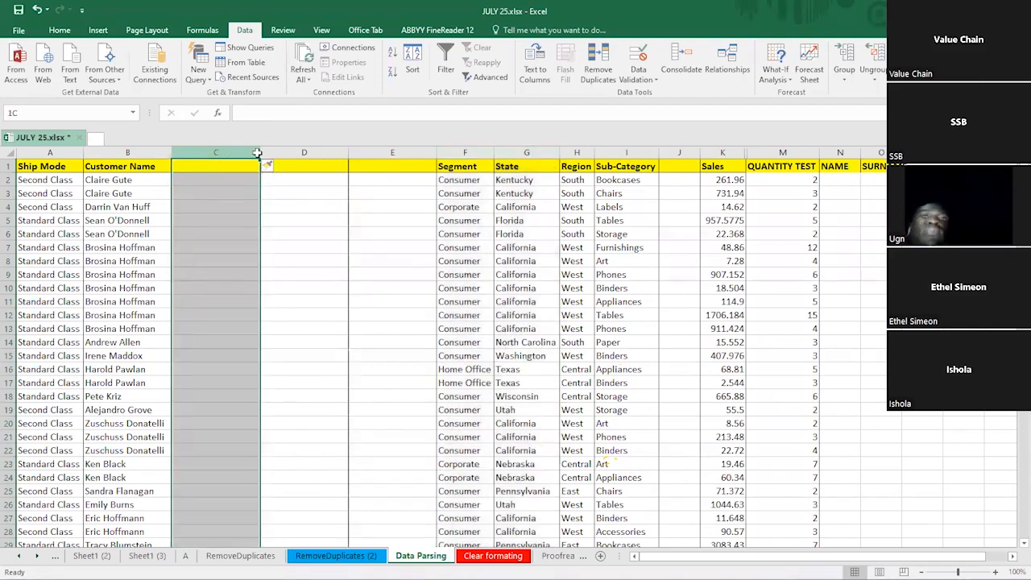
pyautogui.keyDown('shift'); pyautogui.click(370, 150); pyautogui.keyUp('shift')
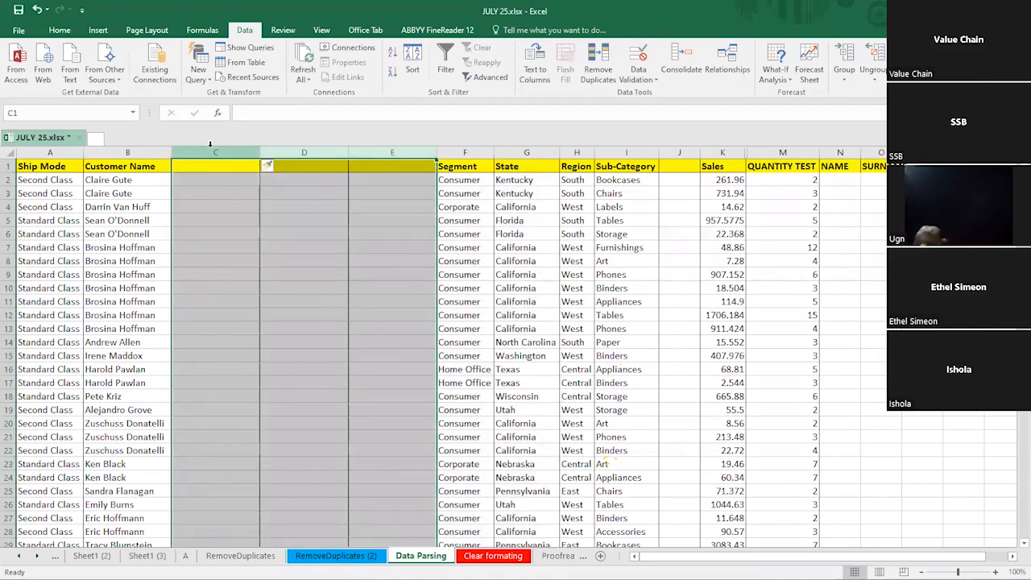
pyautogui.click(233, 180)
pyautogui.click(276, 181)
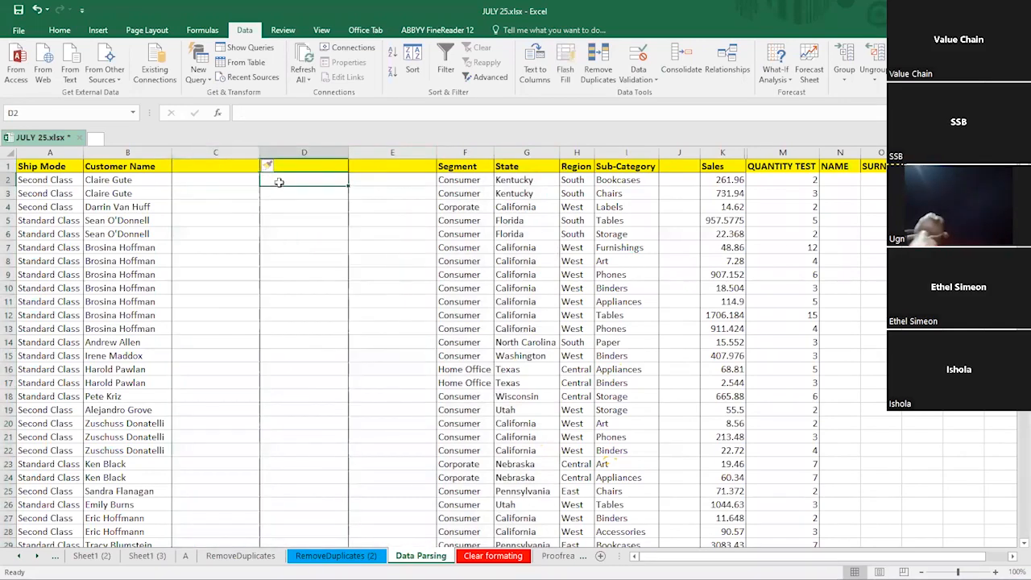
pyautogui.click(375, 182)
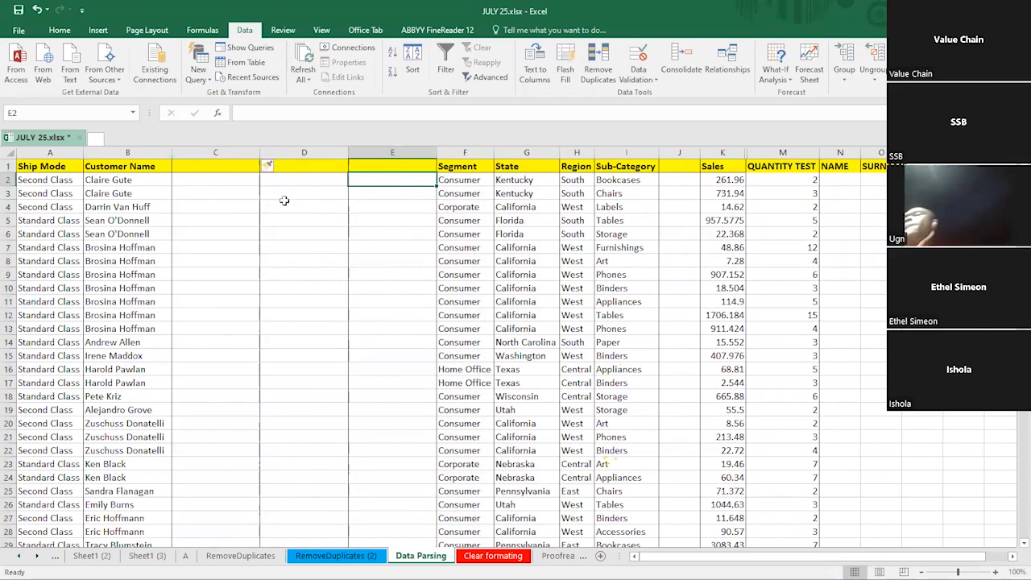
pyautogui.click(232, 194)
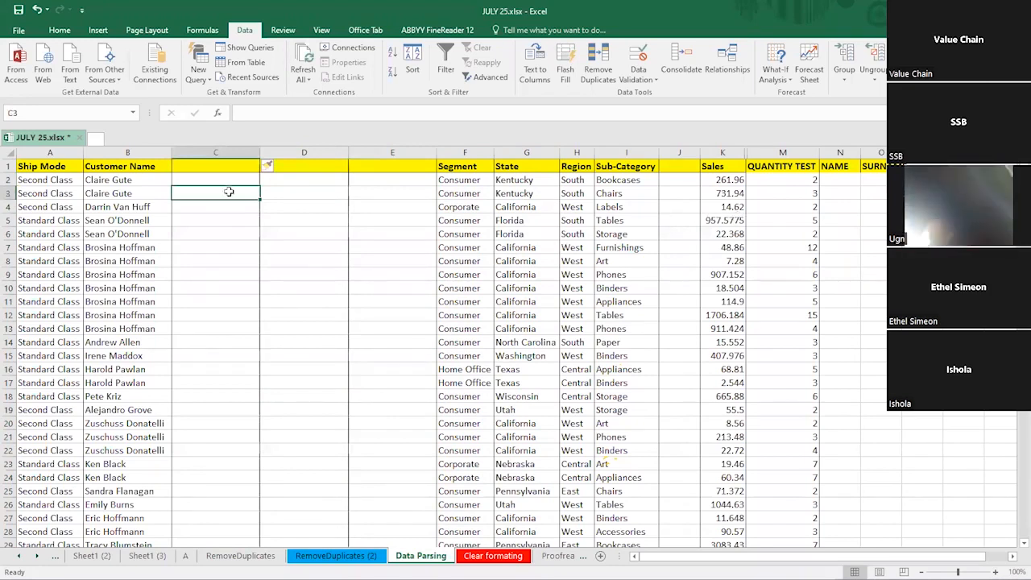
# Start Text to Columns on the Customer Name column as Delimited data, with Tab and Space as the delimiters
pyautogui.click(108, 180)
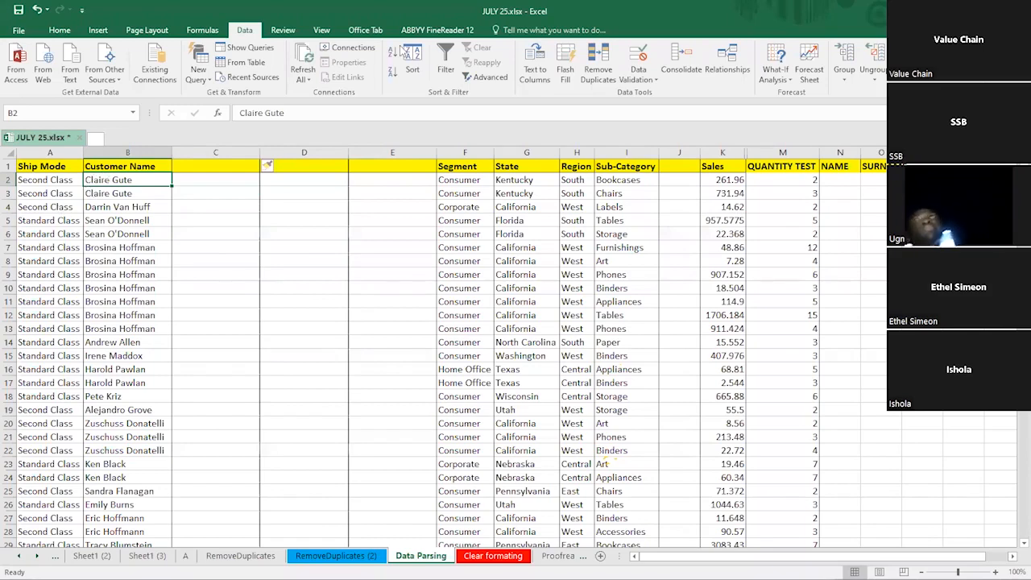
pyautogui.click(127, 152)
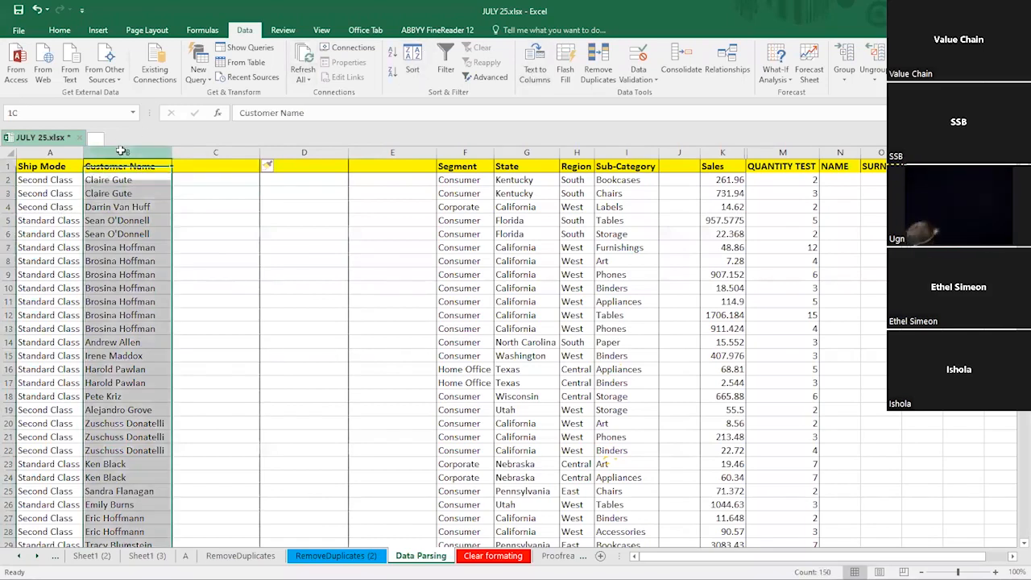
pyautogui.click(535, 71)
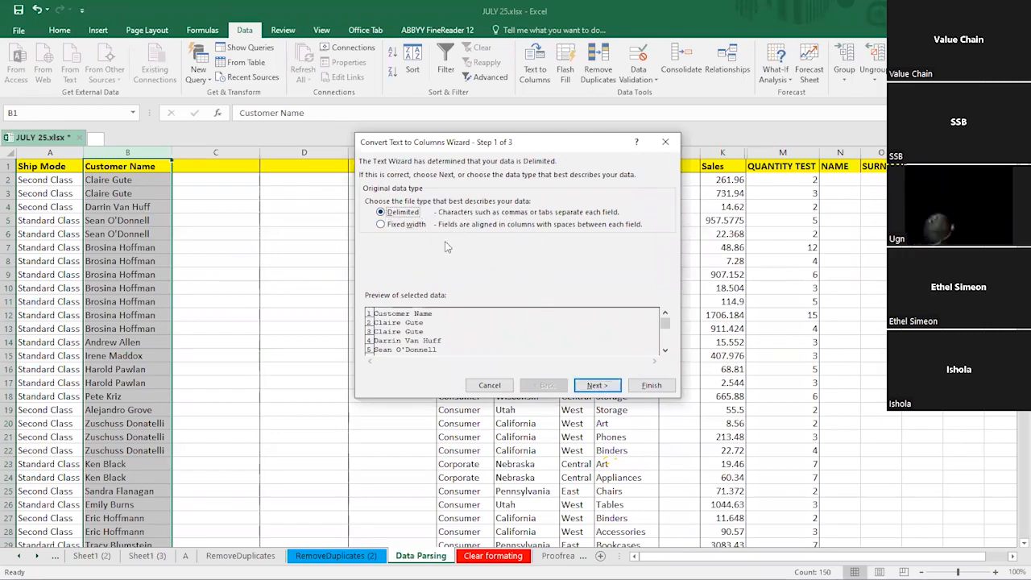
pyautogui.click(595, 385)
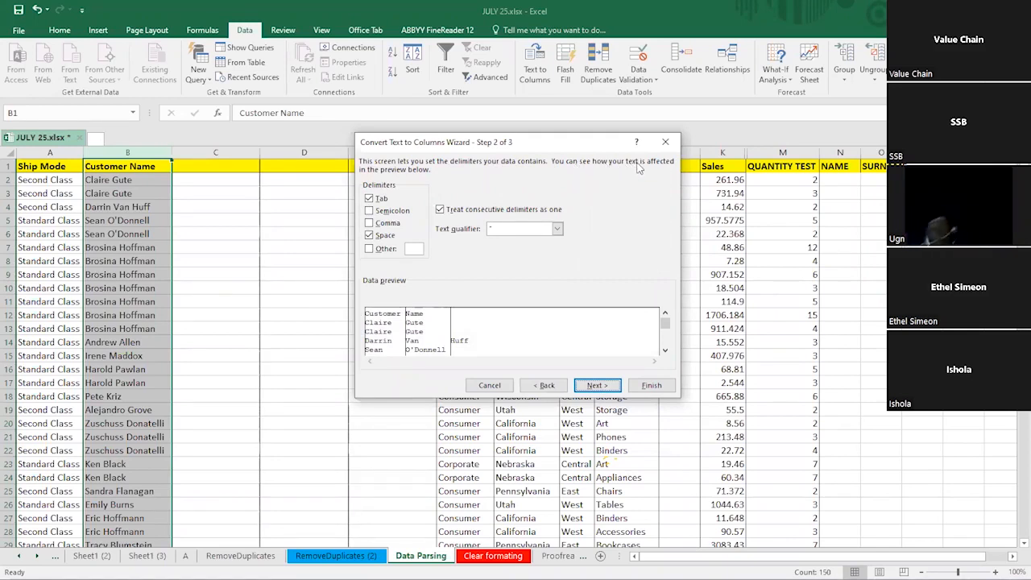
pyautogui.click(369, 235)
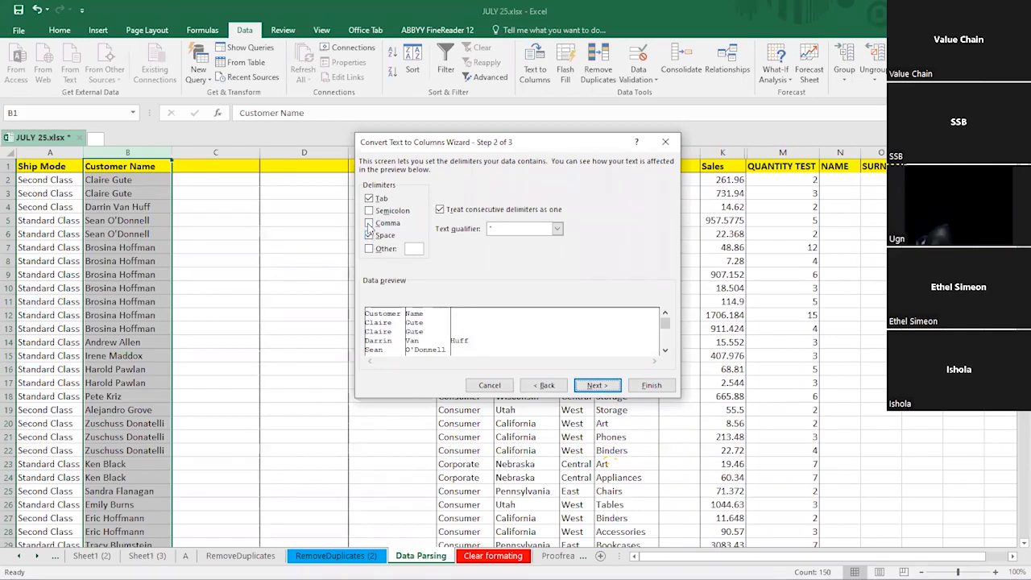
pyautogui.click(369, 224)
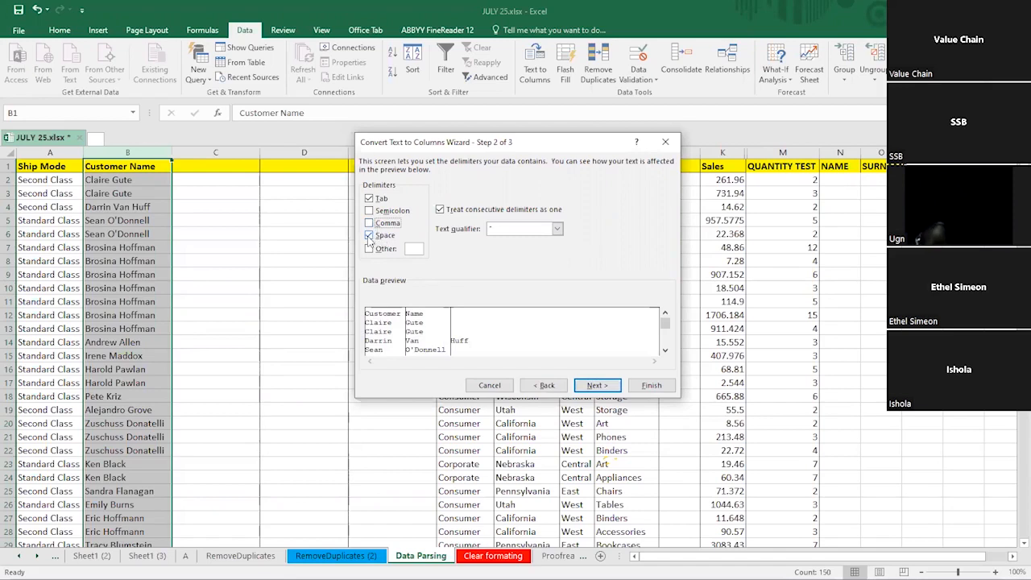
pyautogui.click(369, 236)
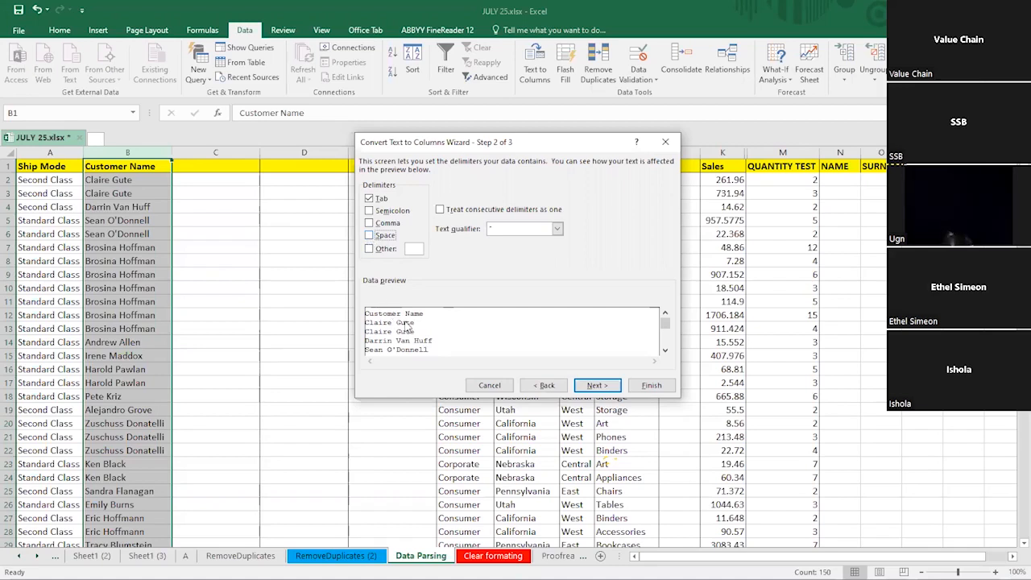
pyautogui.click(369, 235)
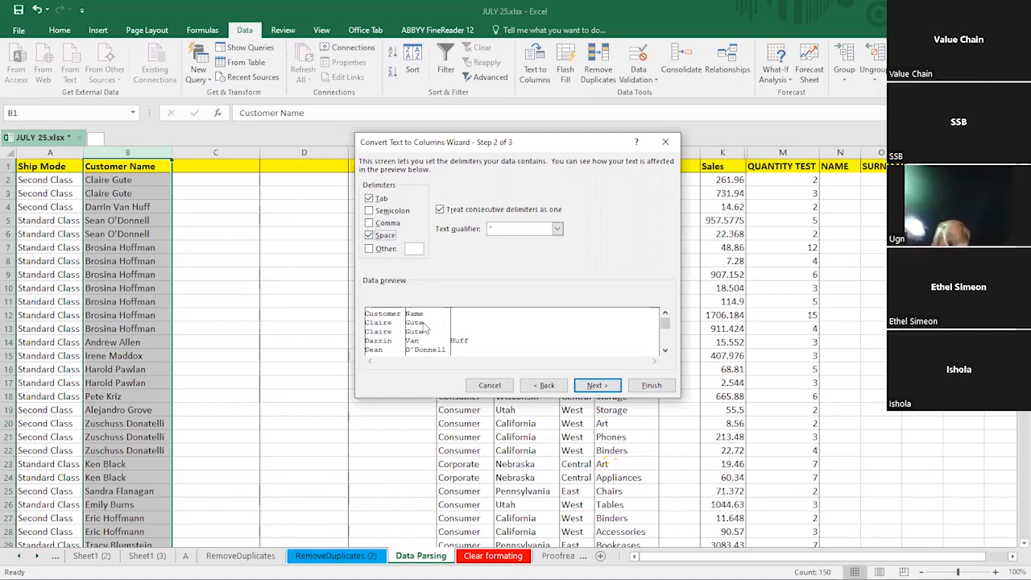
# Finish the Customer Name split in General format at destination $B$1, replacing the existing data
pyautogui.click(597, 386)
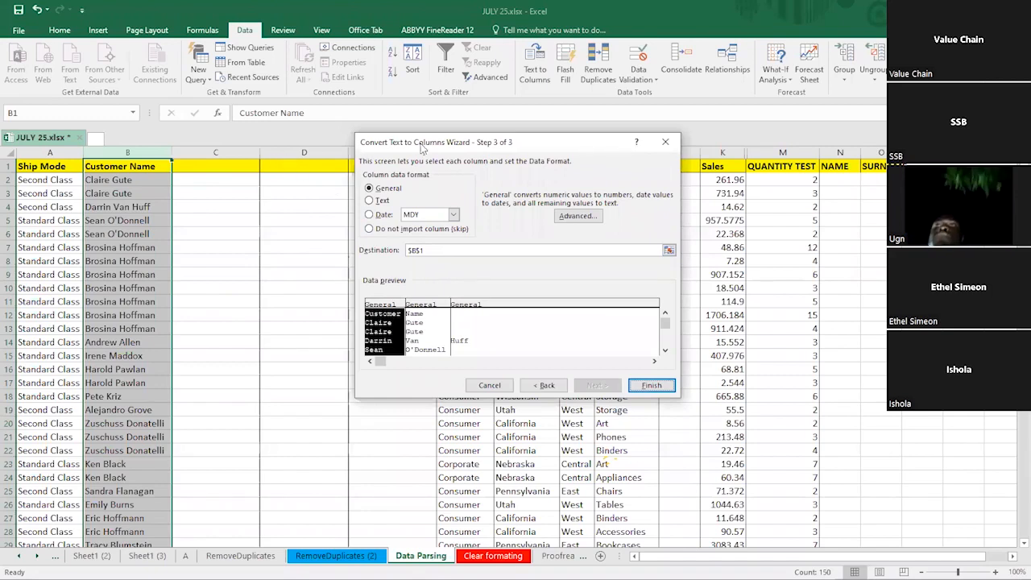
pyautogui.moveTo(425, 148); pyautogui.dragTo(463, 148)
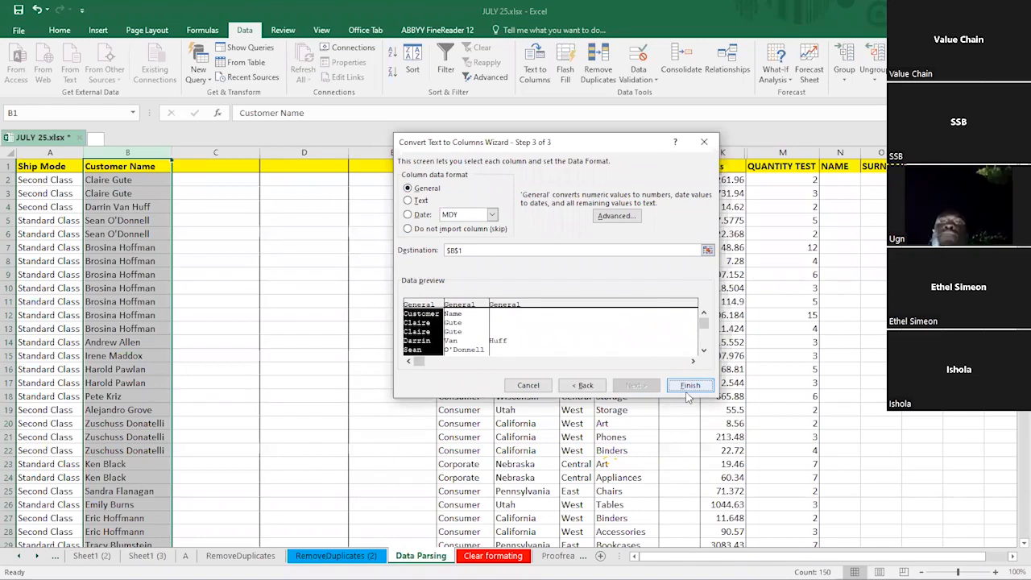
pyautogui.press('Return')
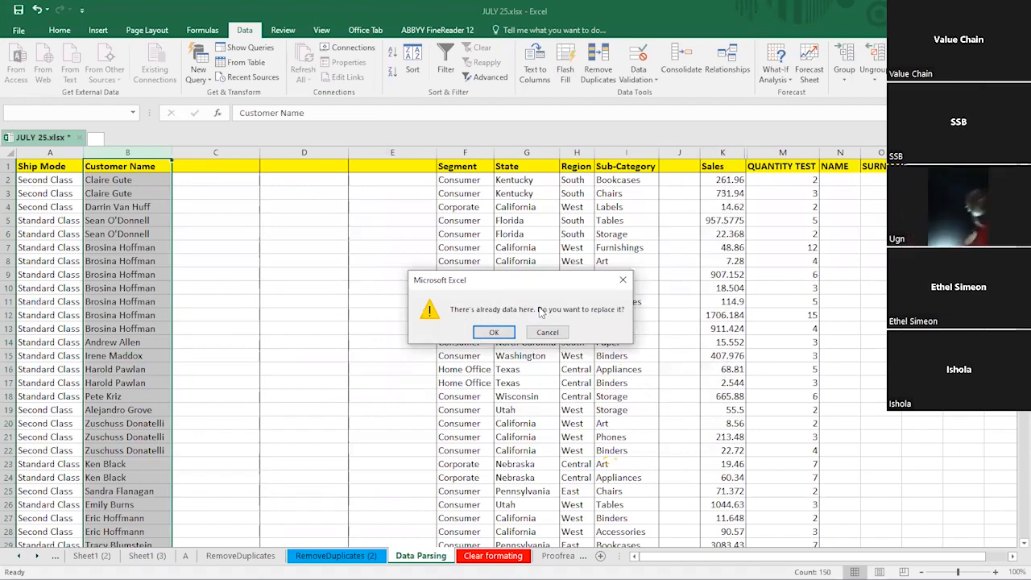
pyautogui.click(498, 332)
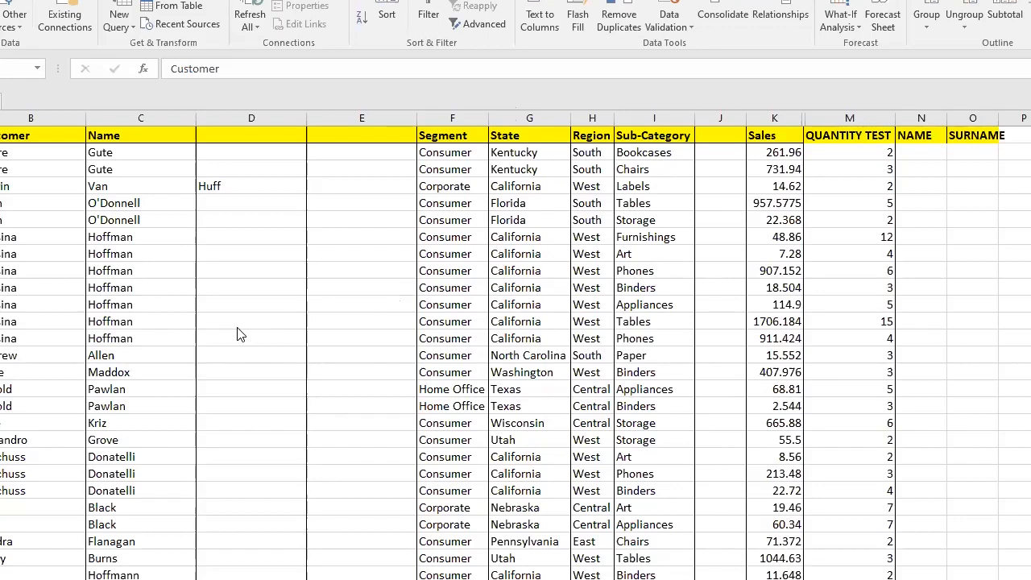
# Undo the in-place split of the Customer Name column
pyautogui.click(217, 233)
pyautogui.hotkey('ctrl', 'z')
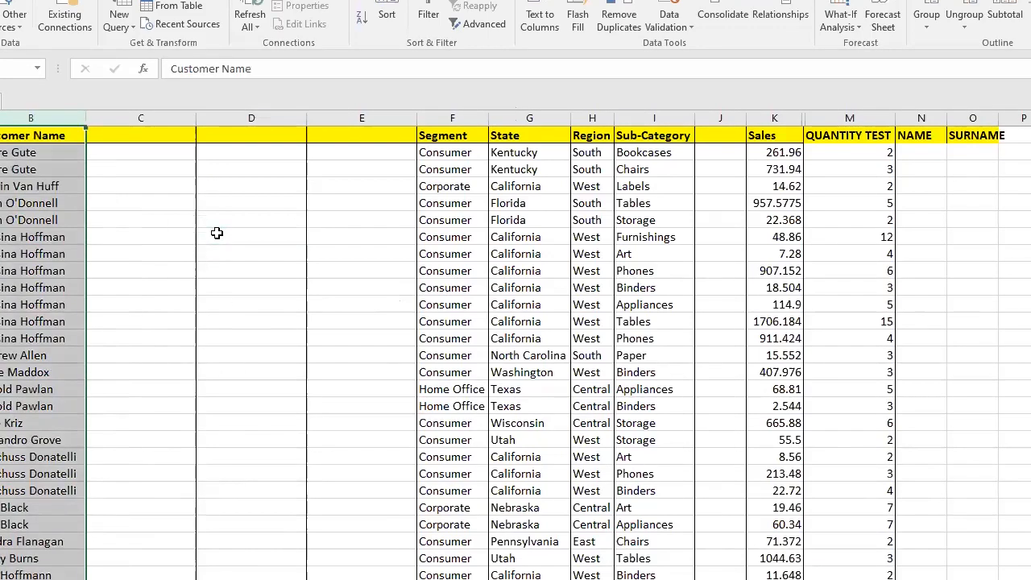
pyautogui.click(114, 196)
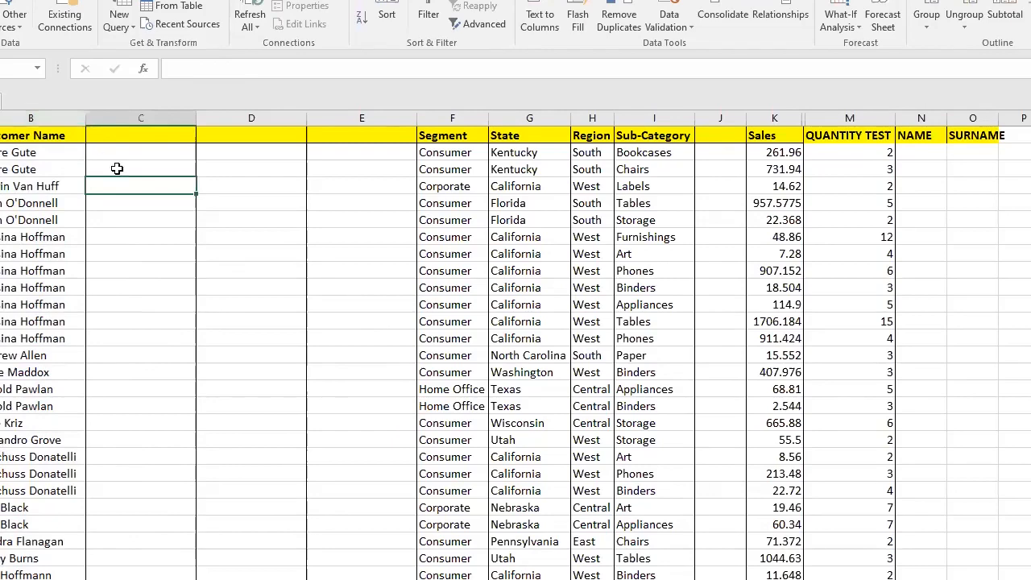
# Start Text to Columns again on the whole Customer Name column, keeping Delimited as the data type
pyautogui.click(27, 114)
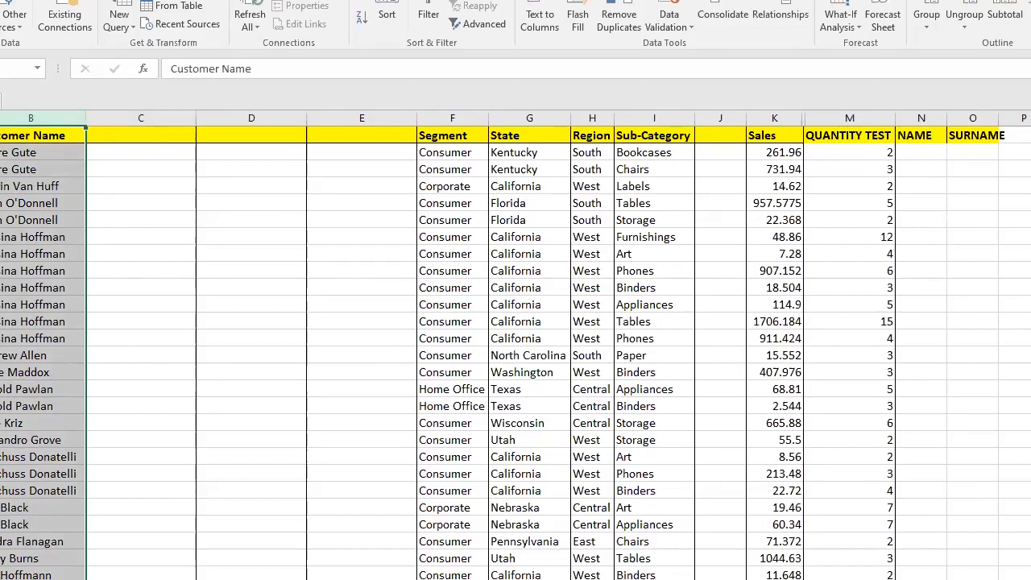
pyautogui.click(541, 27)
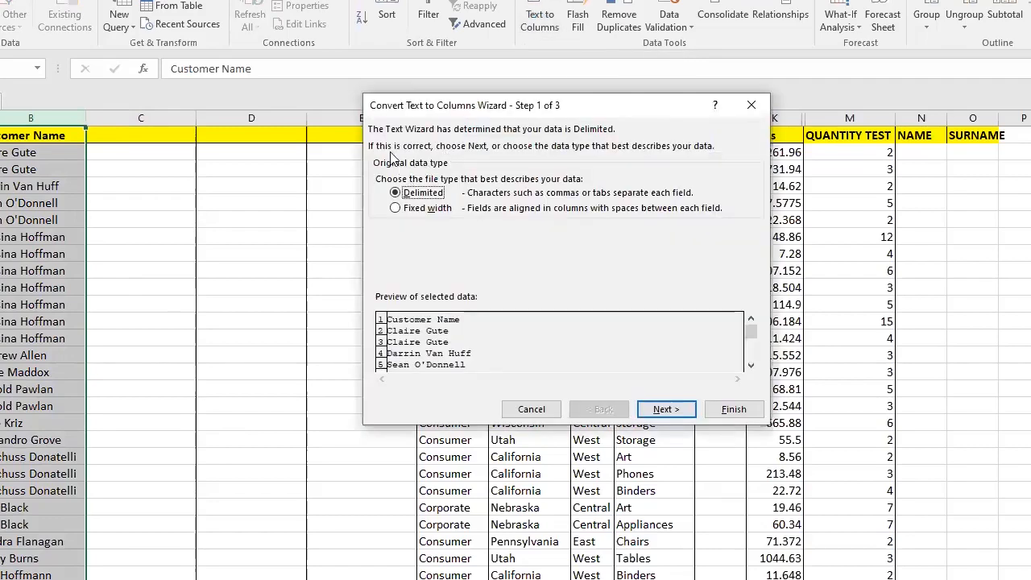
pyautogui.click(662, 409)
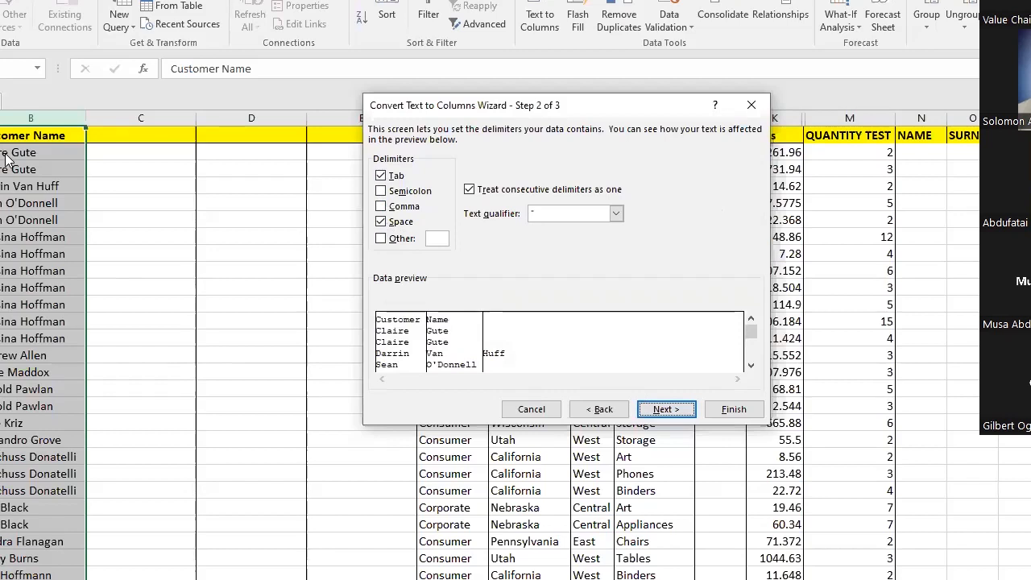
# Try the Semicolon and Comma delimiters alongside Tab and Space in the split preview
pyautogui.click(382, 192)
pyautogui.click(382, 192)
pyautogui.click(382, 207)
pyautogui.click(382, 207)
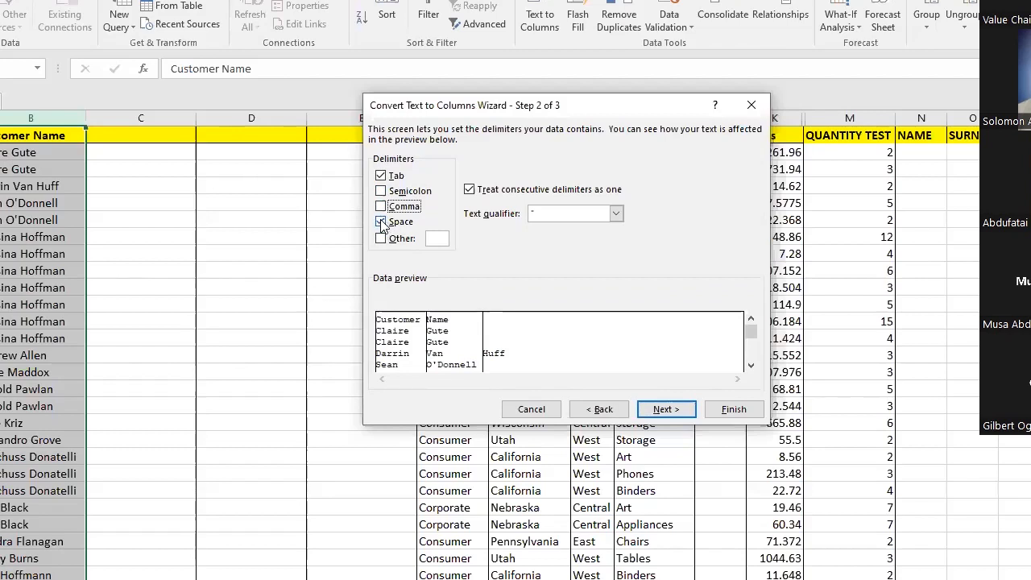
pyautogui.click(381, 191)
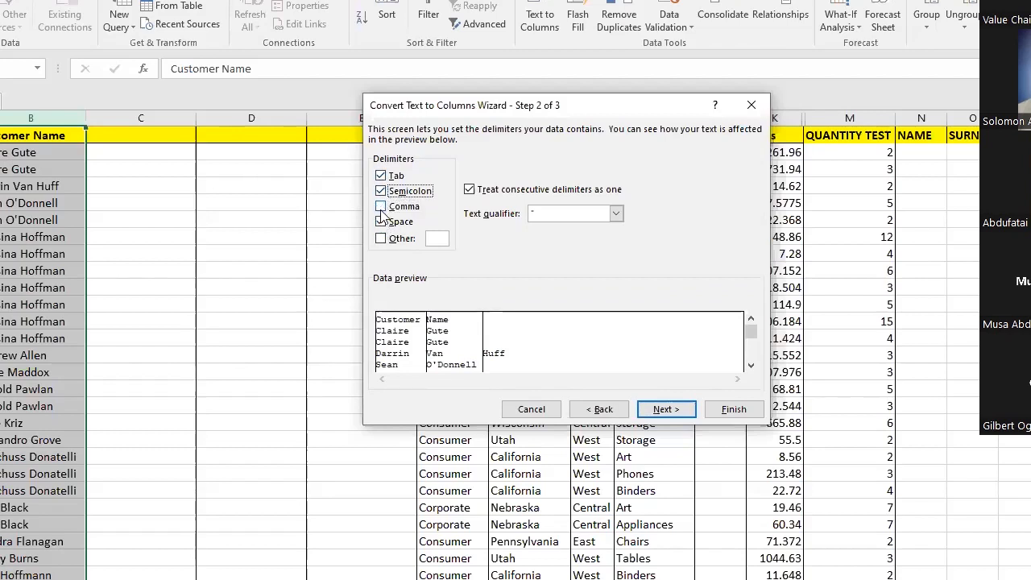
pyautogui.click(381, 207)
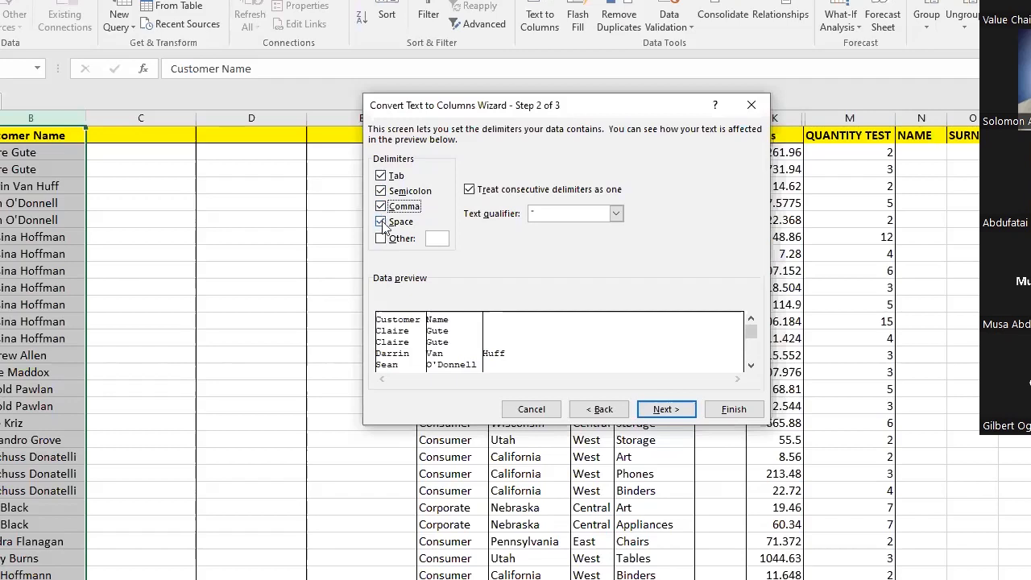
# Clear the Tab, Semicolon and Comma delimiters and leave only Space enabled for splitting the names
pyautogui.click(381, 175)
pyautogui.click(381, 191)
pyautogui.click(381, 207)
pyautogui.click(381, 222)
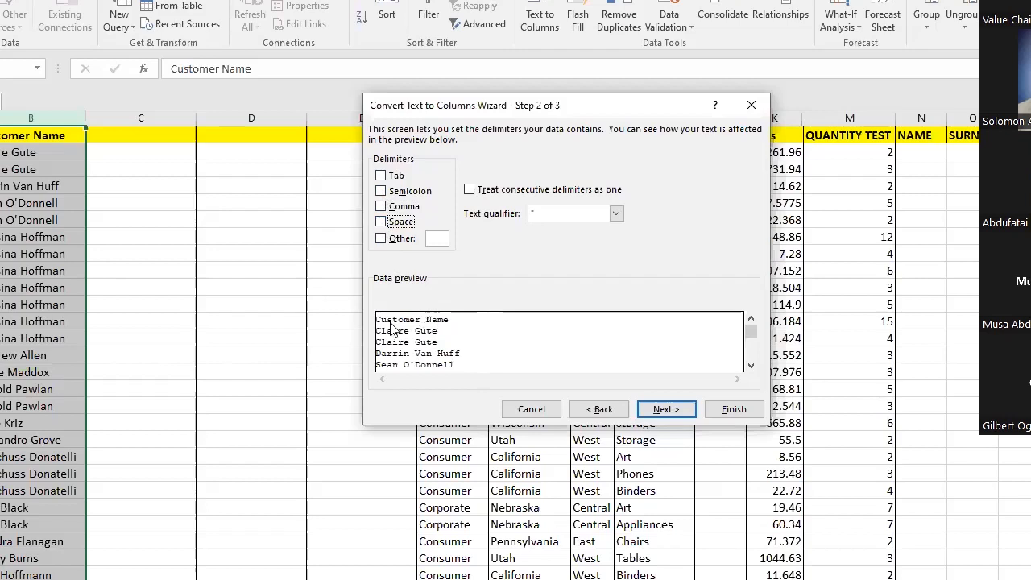
pyautogui.click(382, 223)
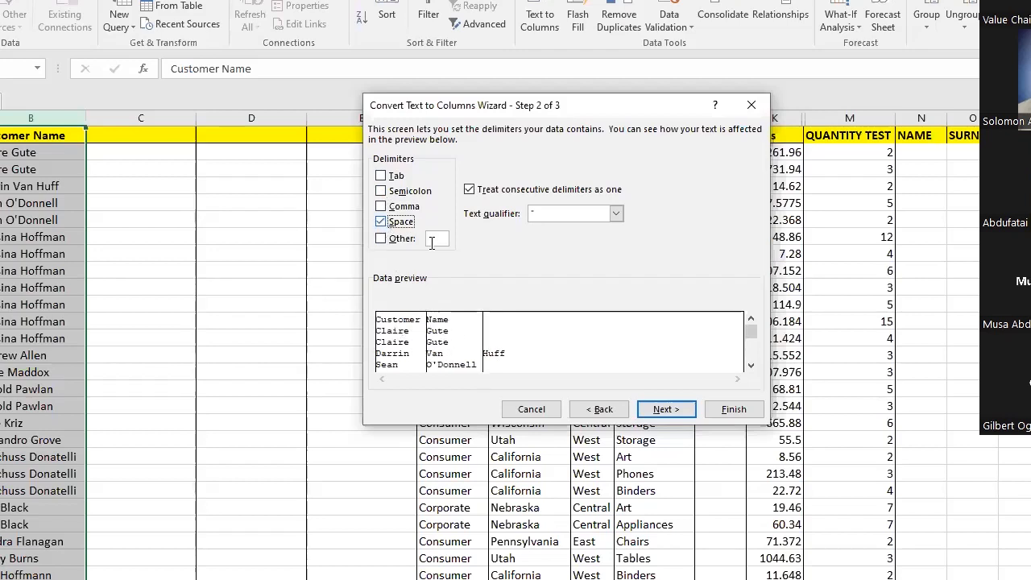
# Keep the General column format and set the destination of the split data to column C (=$C:$C)
pyautogui.click(667, 410)
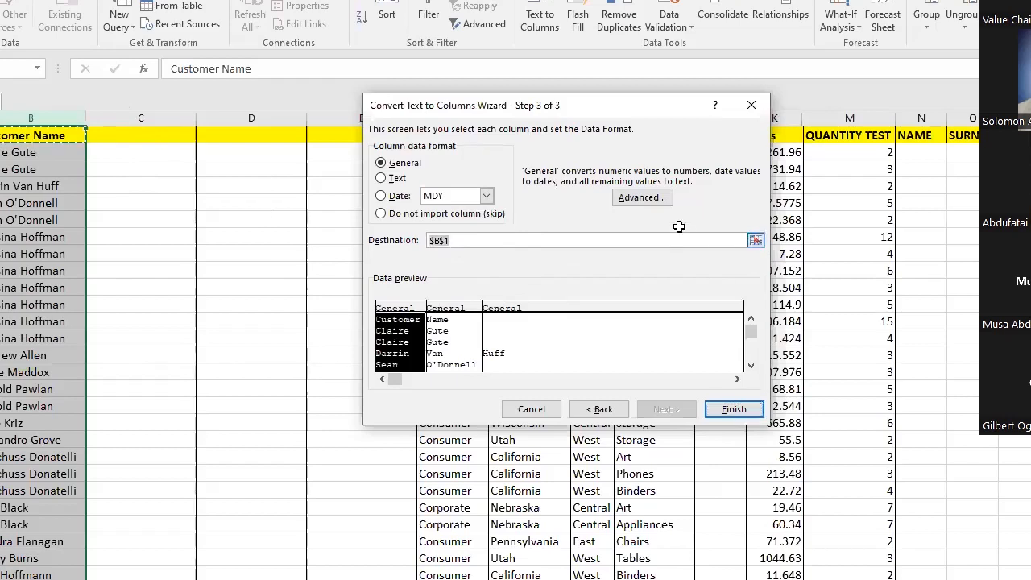
pyautogui.click(755, 241)
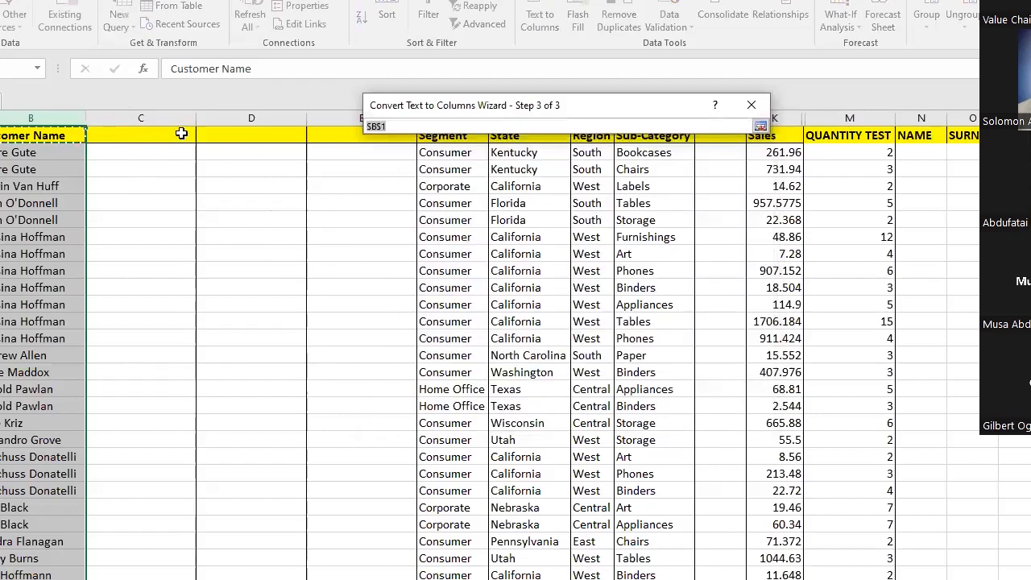
pyautogui.click(747, 113)
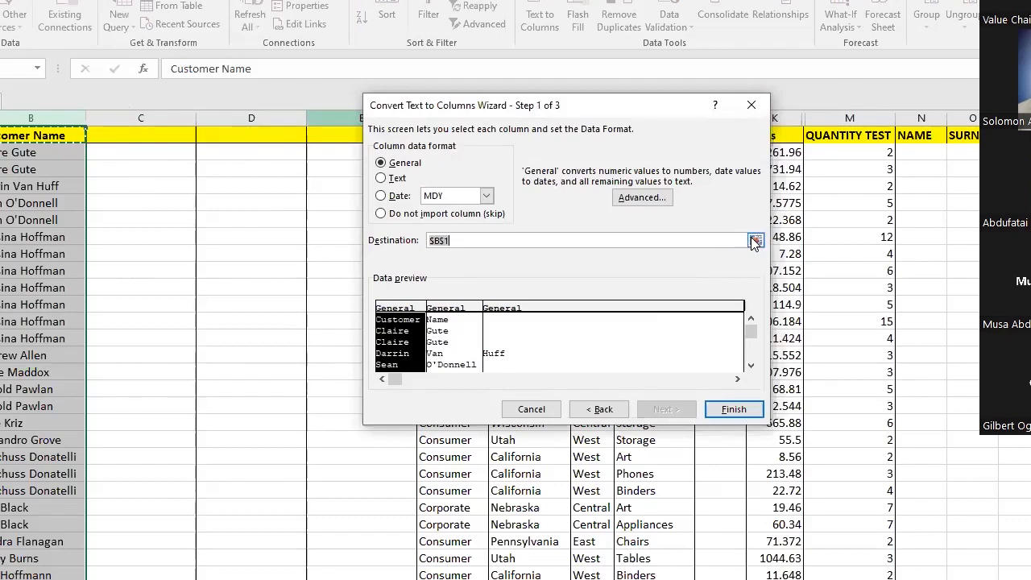
pyautogui.click(135, 119)
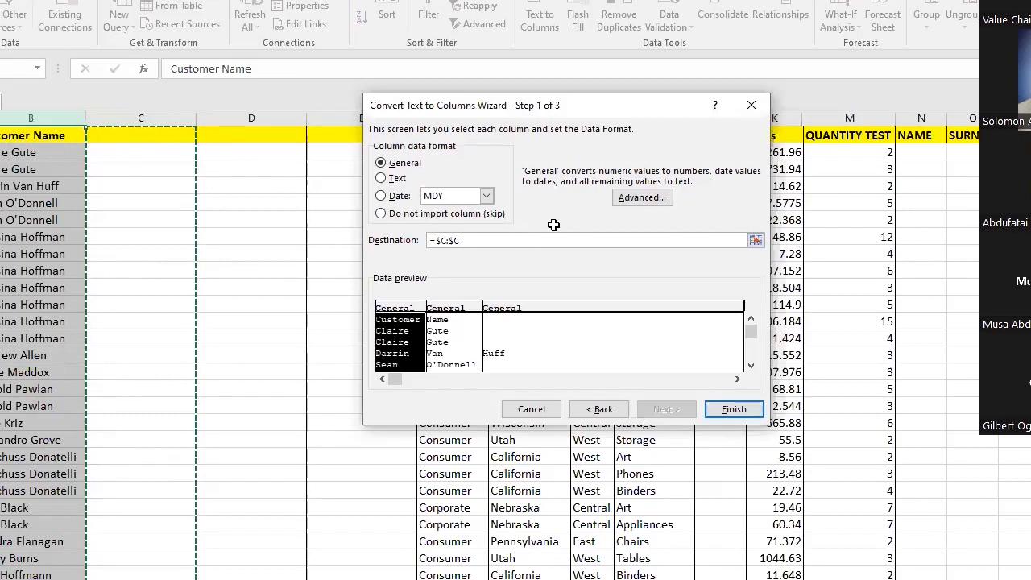
# Complete the Customer Name split into columns C to E, replacing existing data, and check the resulting columns and the three-part name
pyautogui.click(727, 410)
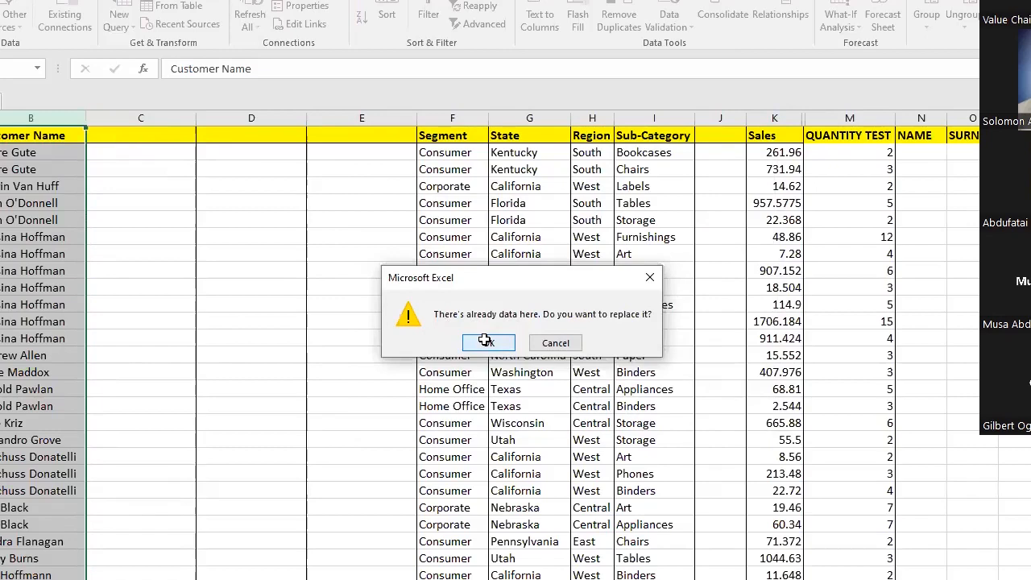
pyautogui.click(487, 342)
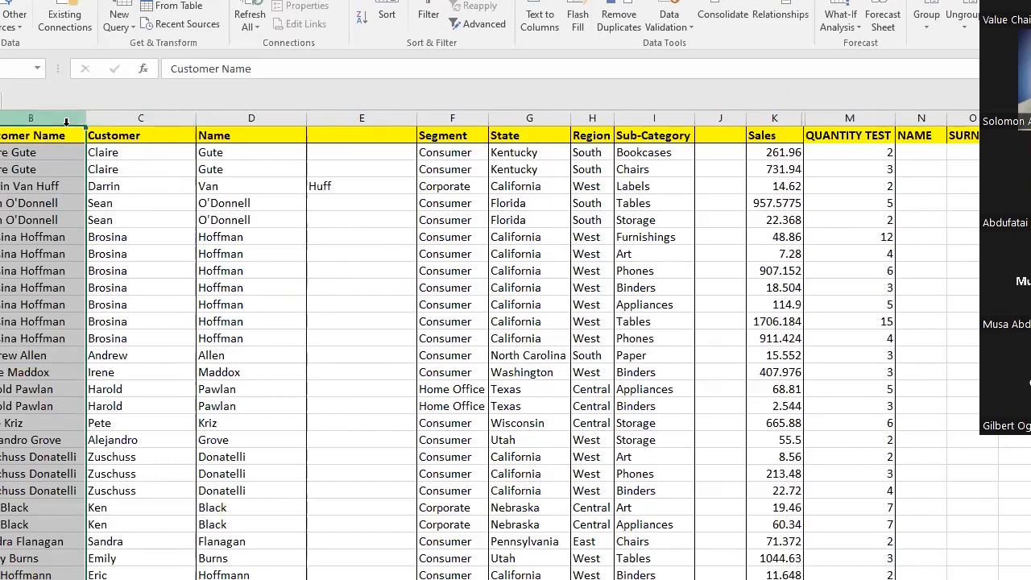
pyautogui.click(121, 118)
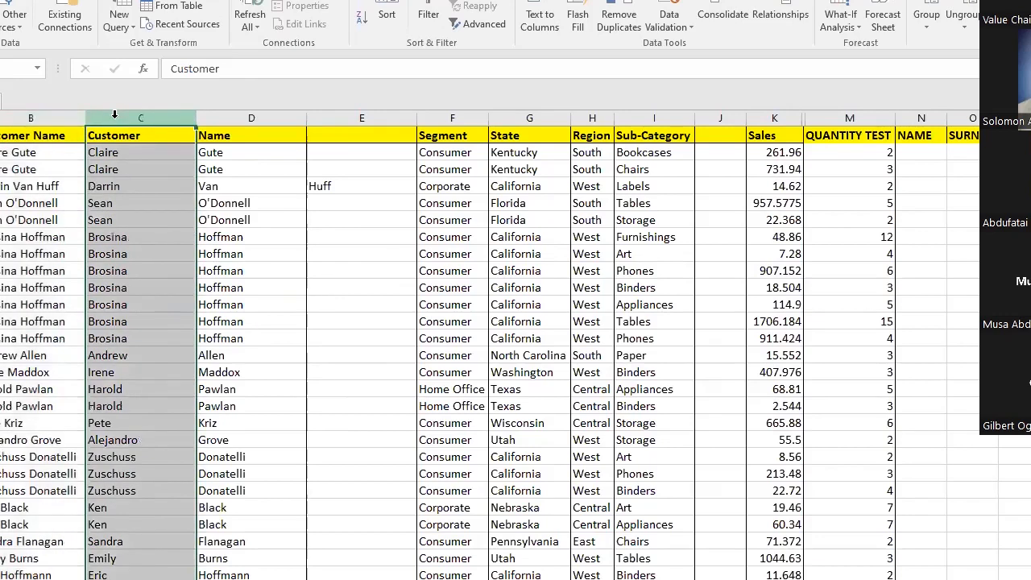
pyautogui.click(214, 117)
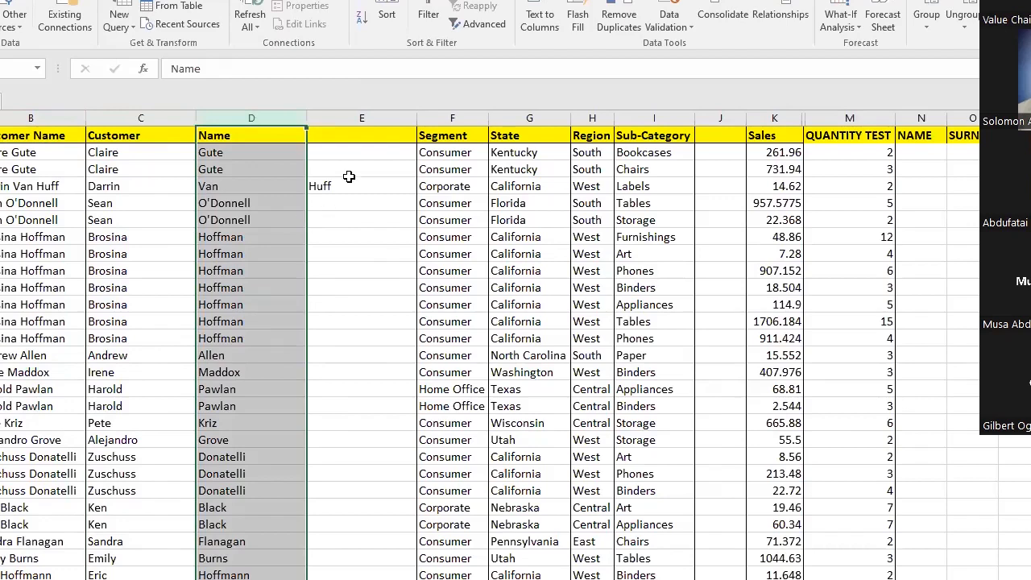
pyautogui.click(351, 118)
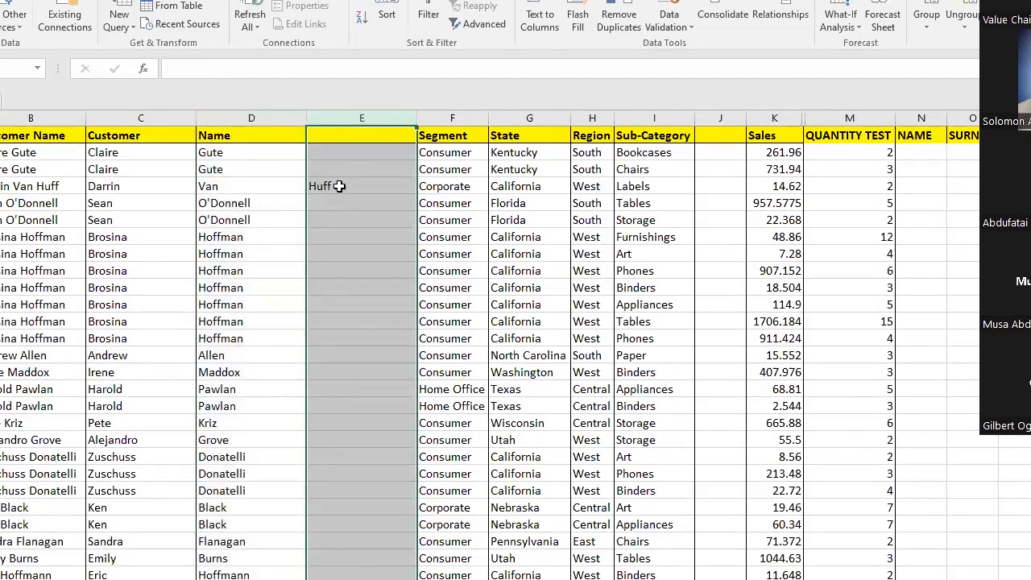
pyautogui.click(118, 186)
pyautogui.click(241, 186)
pyautogui.click(341, 186)
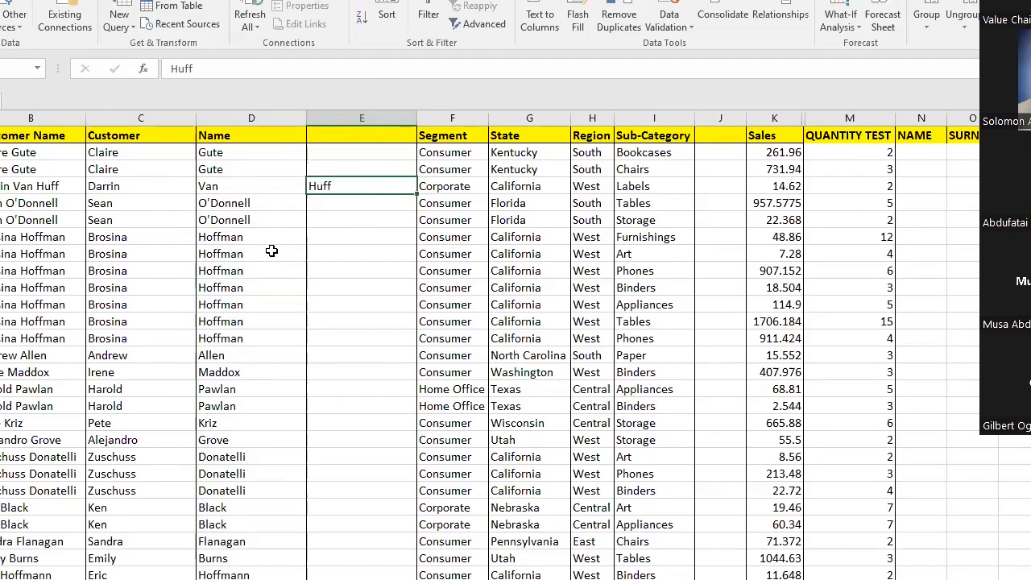
# Delete the split name columns C to E
pyautogui.click(143, 119)
pyautogui.moveTo(196, 120); pyautogui.dragTo(353, 113)
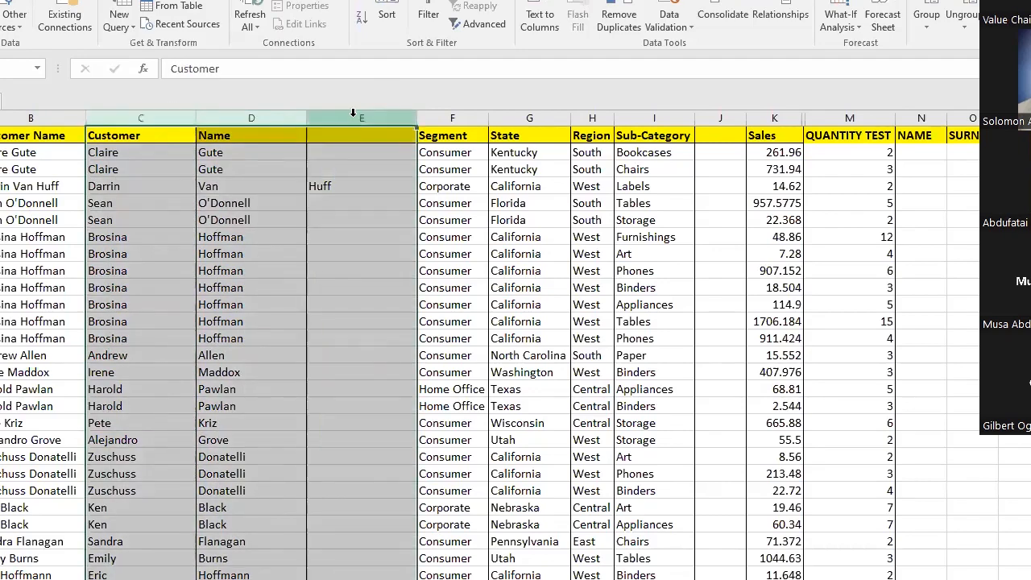
pyautogui.rightClick(352, 117)
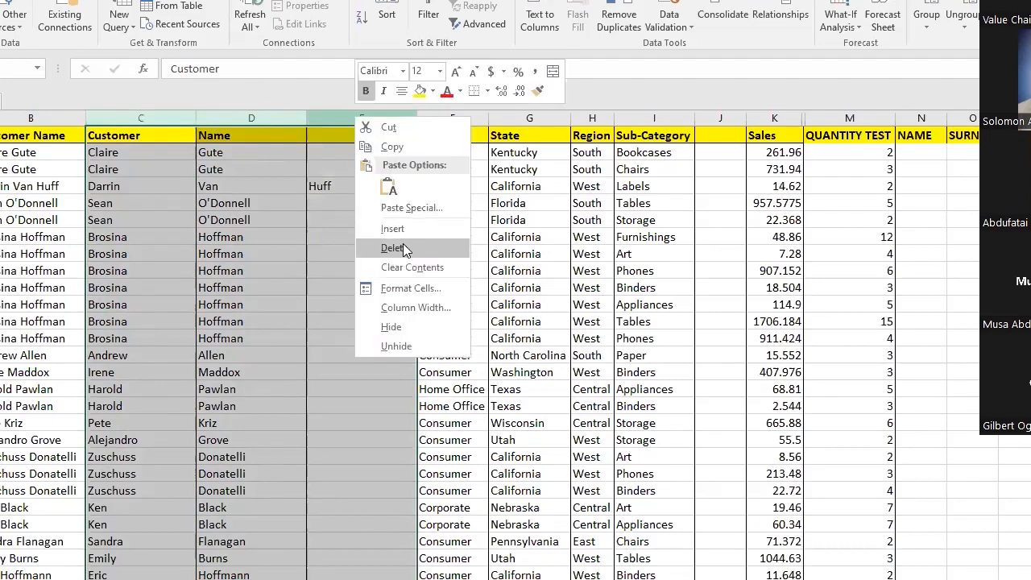
pyautogui.click(405, 251)
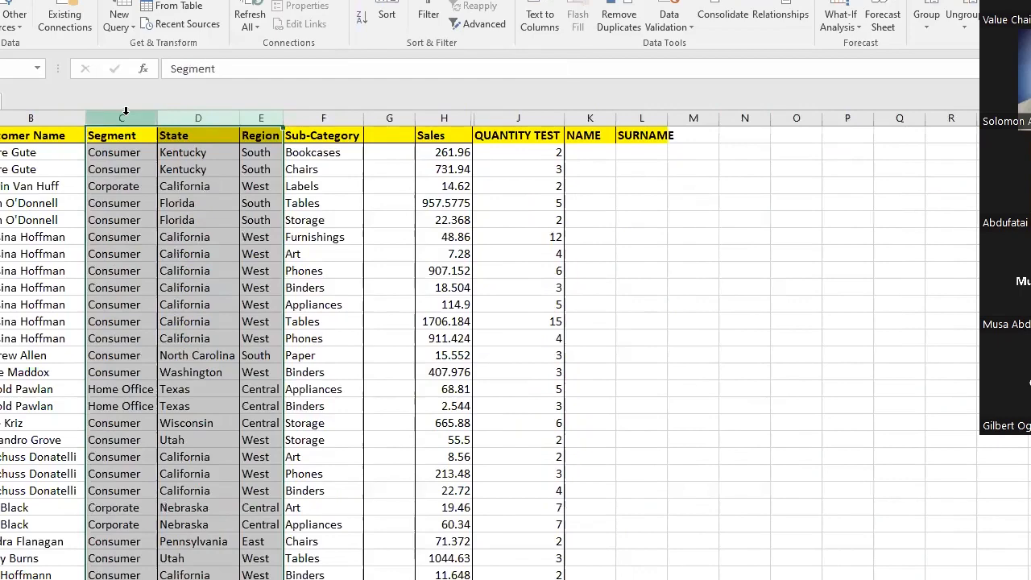
pyautogui.click(120, 157)
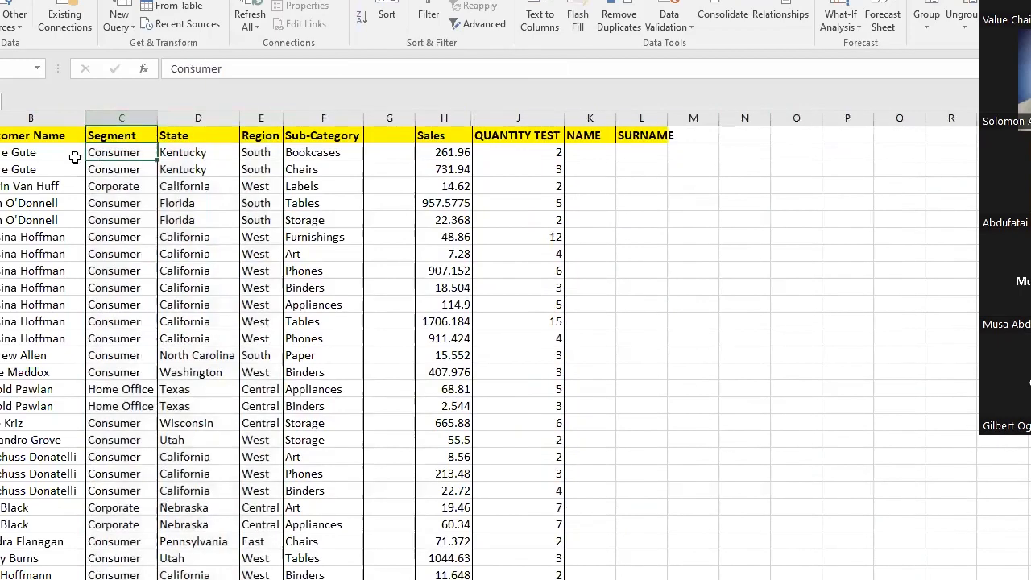
# Split the Customer Name column by Space with the destination kept at $B$1, replacing existing data, and inspect columns B to D
pyautogui.click(30, 117)
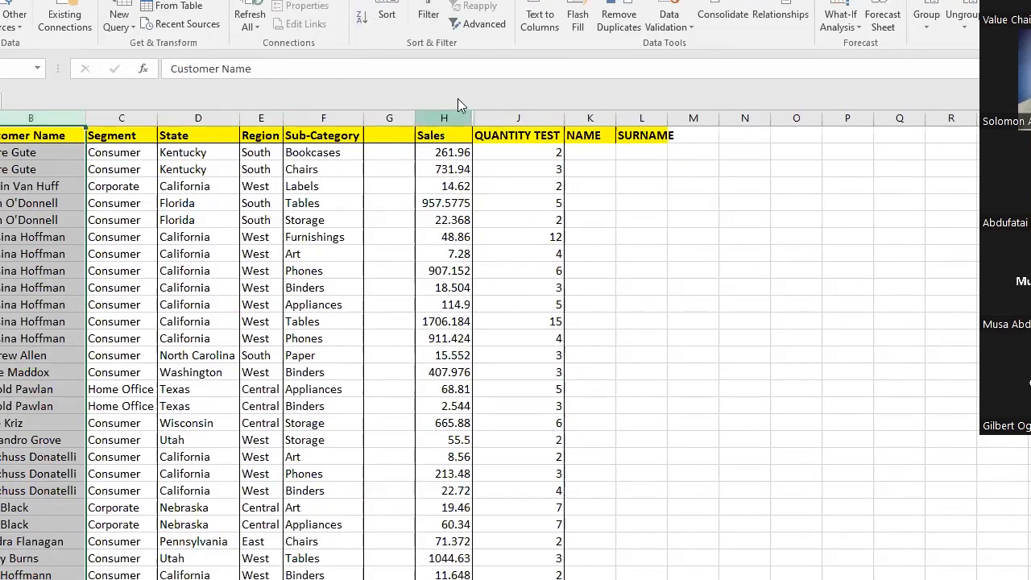
pyautogui.click(536, 24)
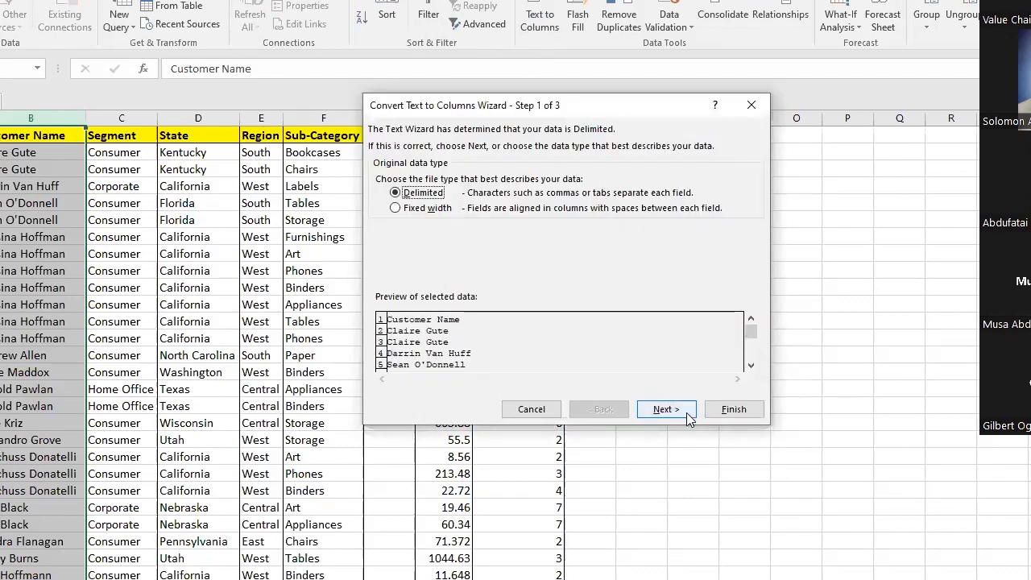
pyautogui.click(667, 409)
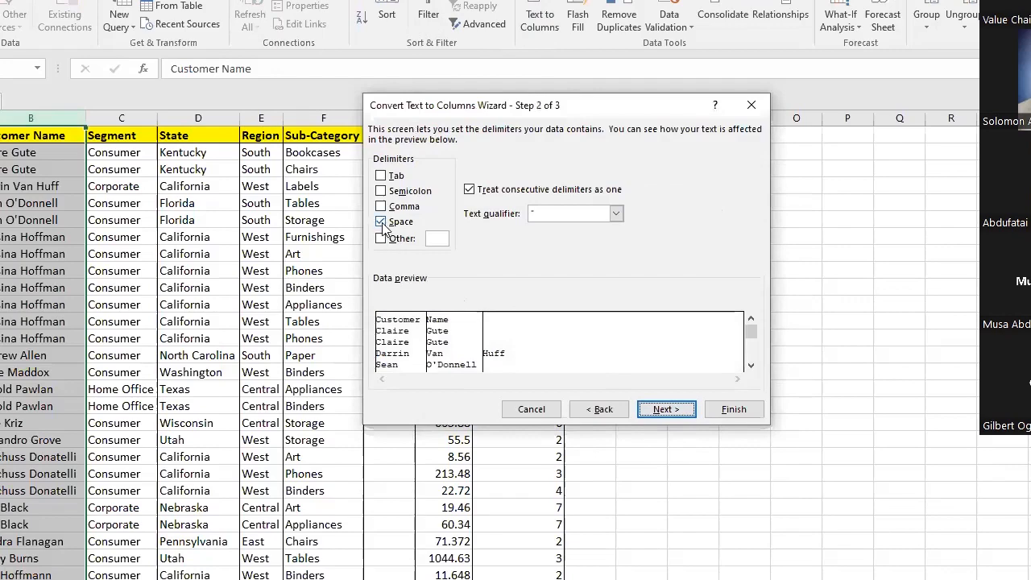
pyautogui.click(670, 411)
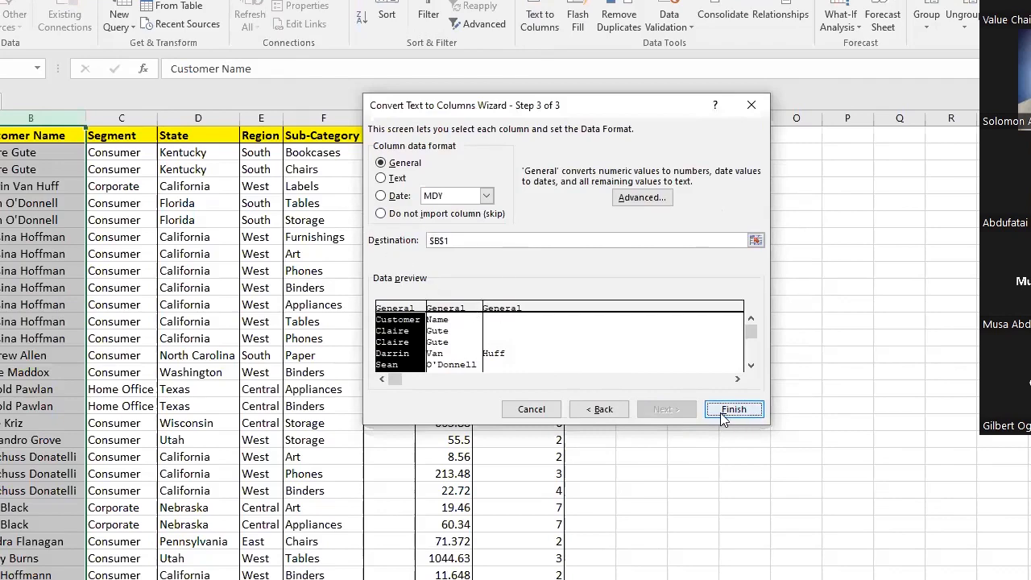
pyautogui.press('Return')
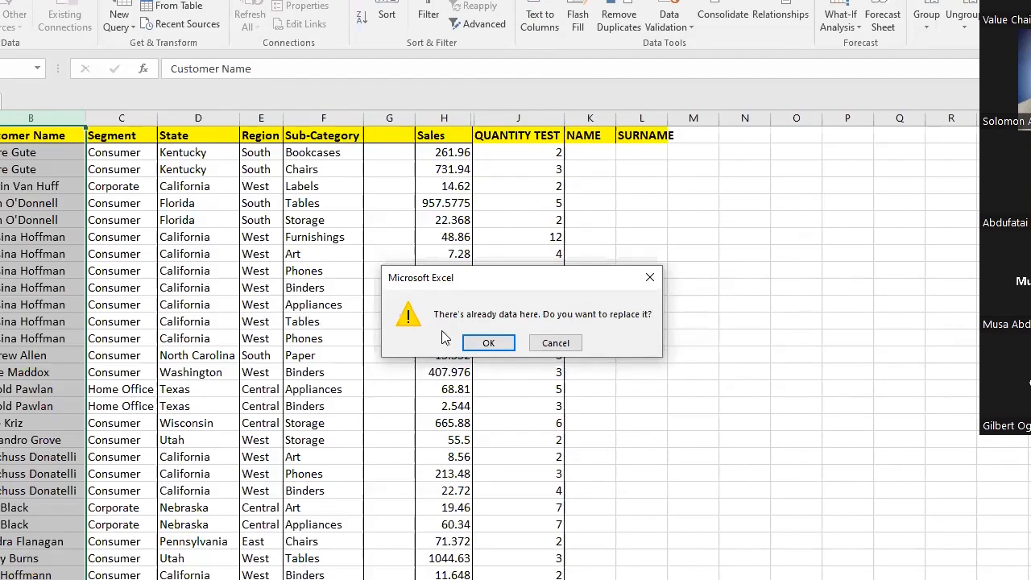
pyautogui.click(489, 344)
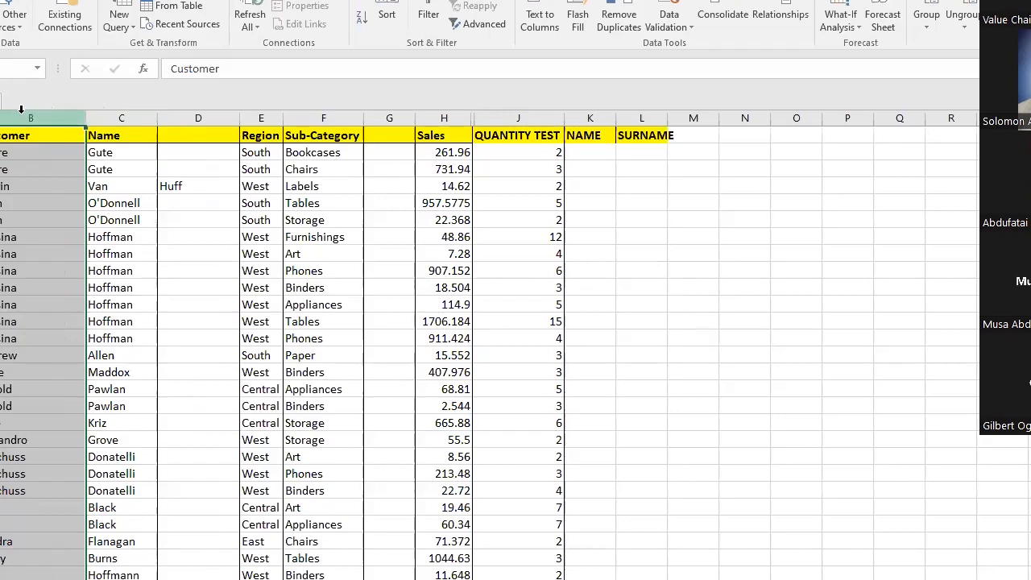
pyautogui.moveTo(21, 108); pyautogui.dragTo(114, 109)
pyautogui.click(114, 109)
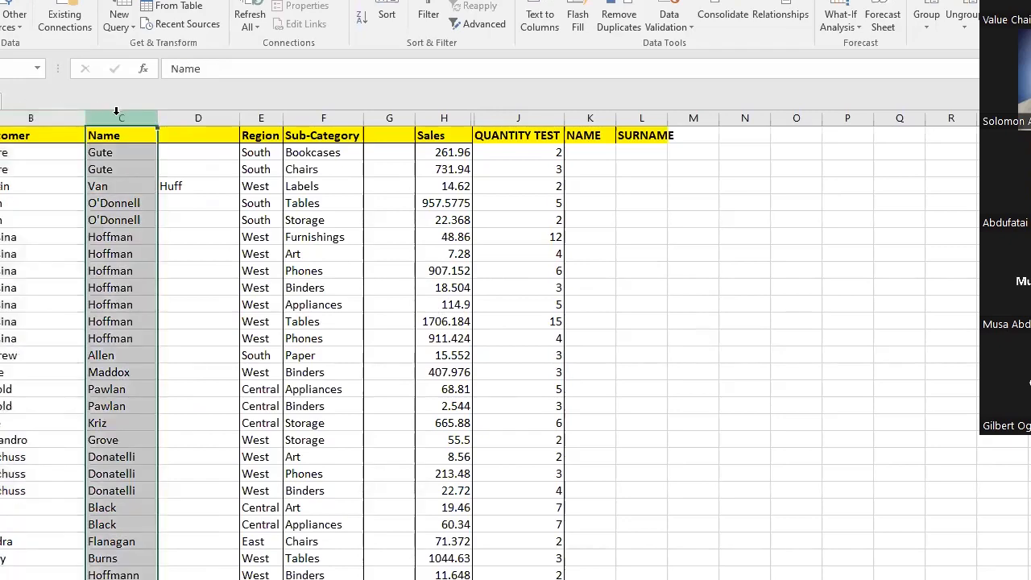
pyautogui.click(182, 113)
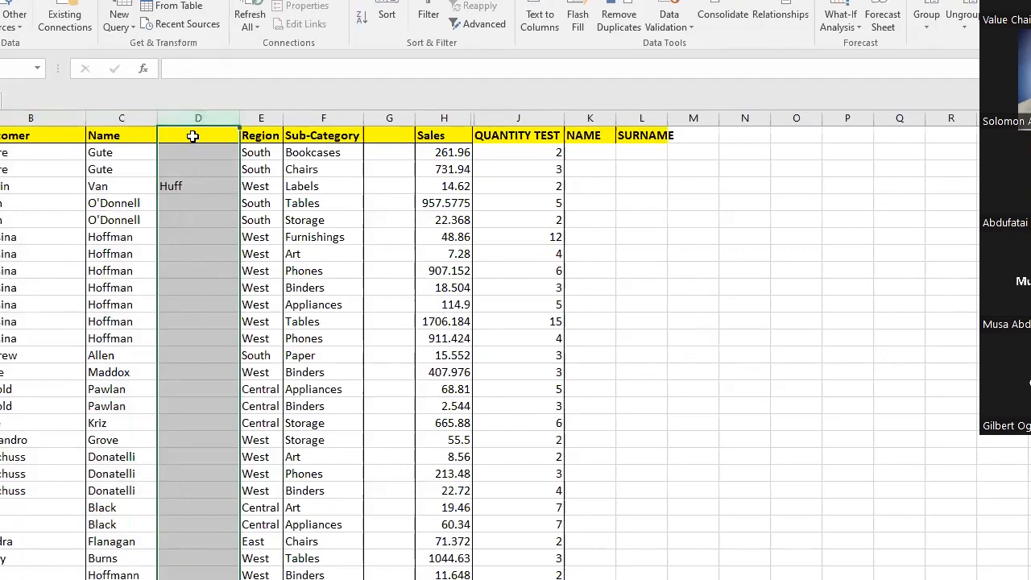
# Undo the in-place split and the deletion of the split name columns C to E
pyautogui.hotkey('ctrl', 'z')
pyautogui.hotkey('ctrl', 'z')
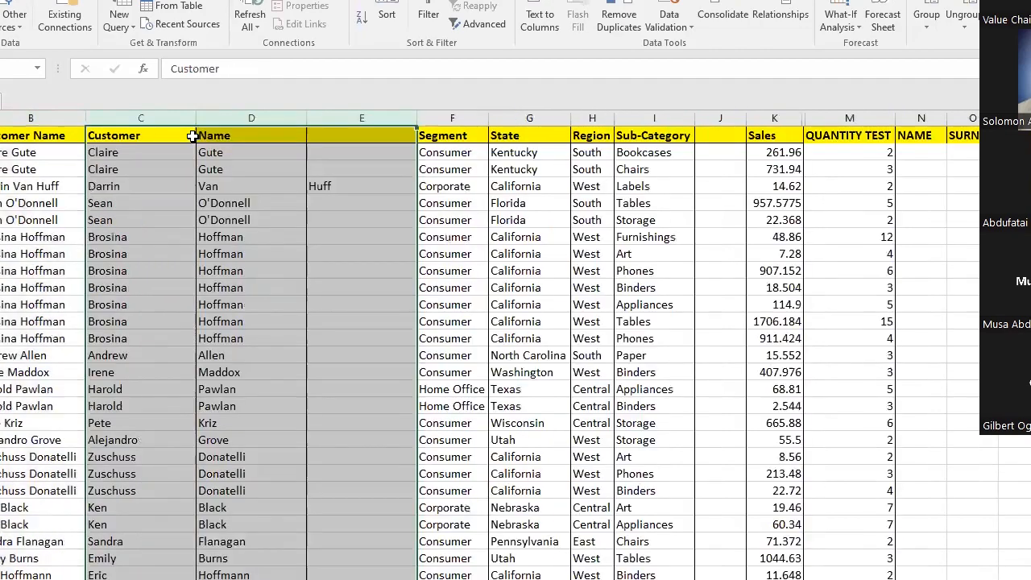
pyautogui.click(310, 179)
pyautogui.click(244, 169)
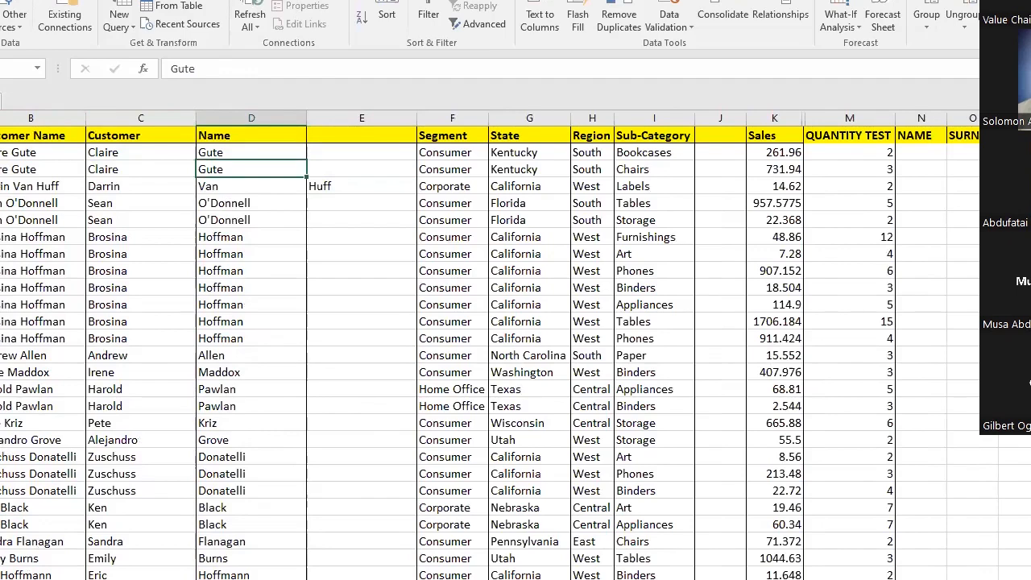
# View the list of data cleaning techniques and open the worksheet with the sales by state and segment summary
pyautogui.click(150, 579)
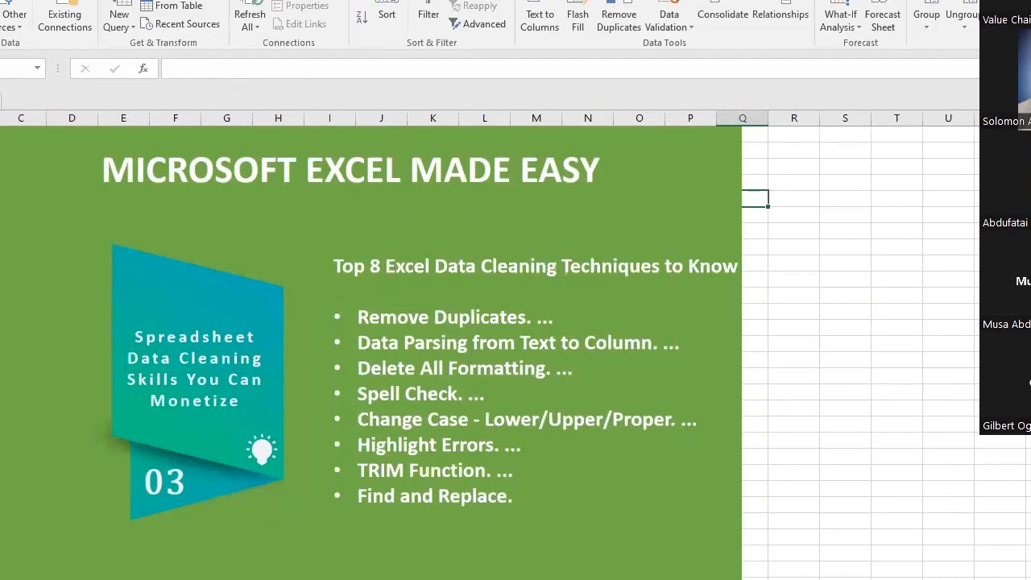
pyautogui.click(193, 579)
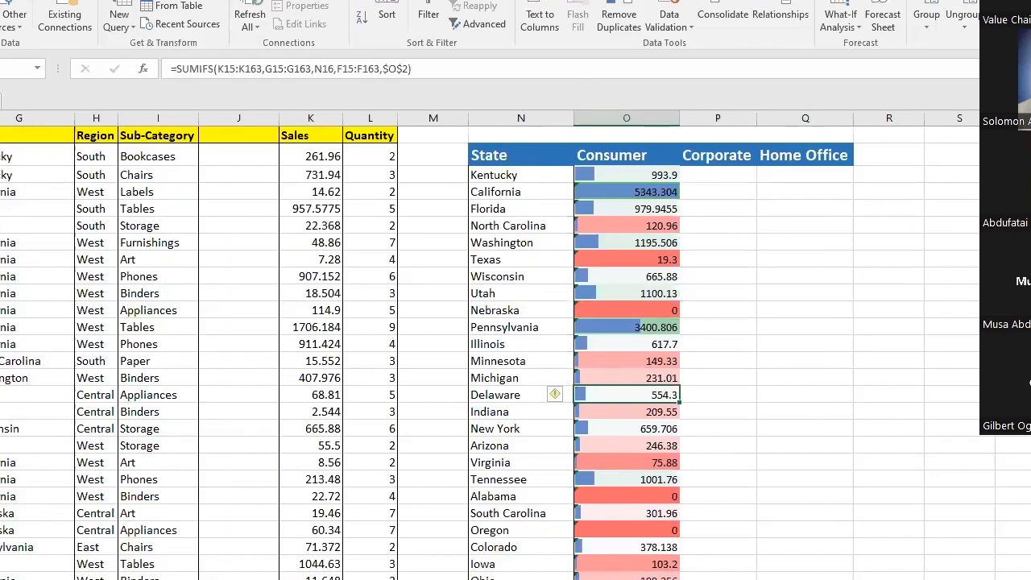
pyautogui.hotkey('alt', 'Tab')
pyautogui.click(2, 119)
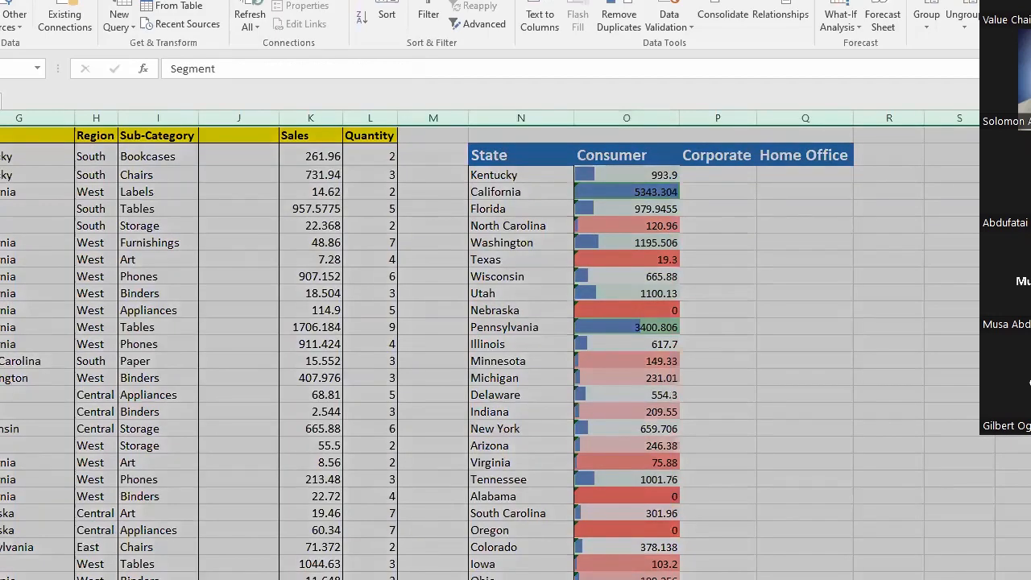
pyautogui.click(16, 209)
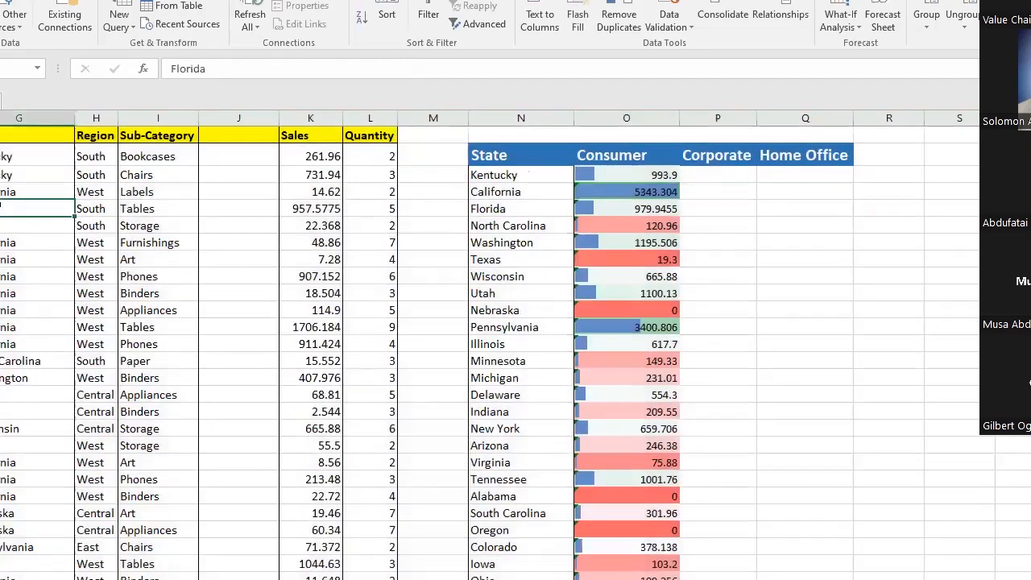
# Clear all formats from the entire worksheet containing the sales table and the state summary
pyautogui.click(2, 118)
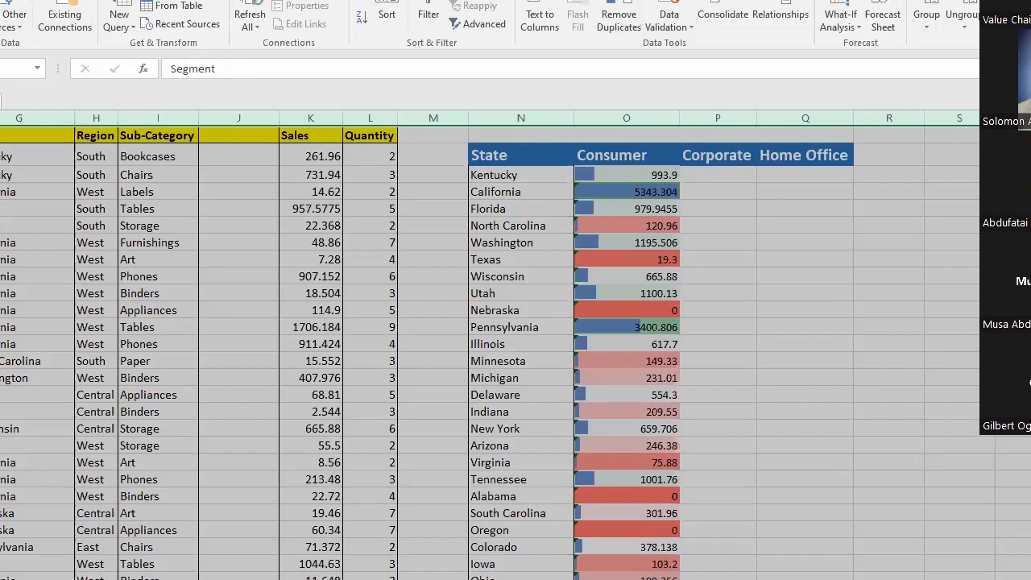
pyautogui.hotkey('alt', 'h')
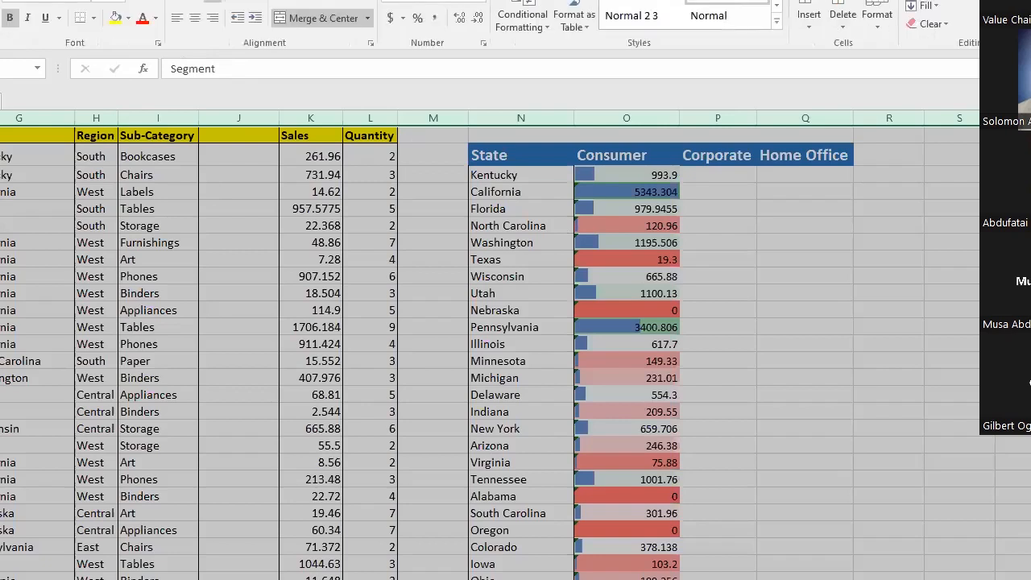
pyautogui.click(944, 23)
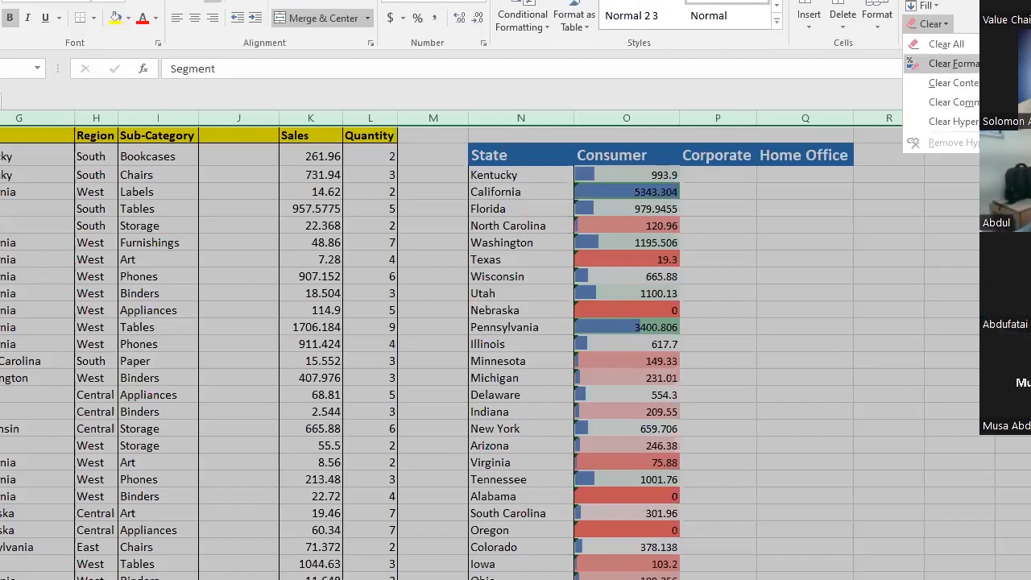
pyautogui.click(955, 63)
pyautogui.click(555, 236)
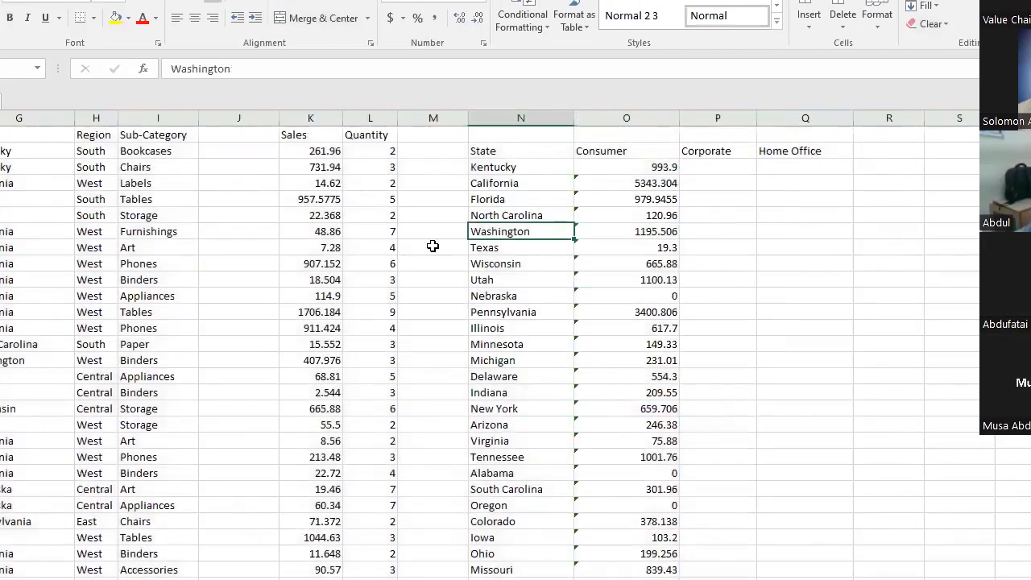
pyautogui.click(145, 233)
pyautogui.click(4, 200)
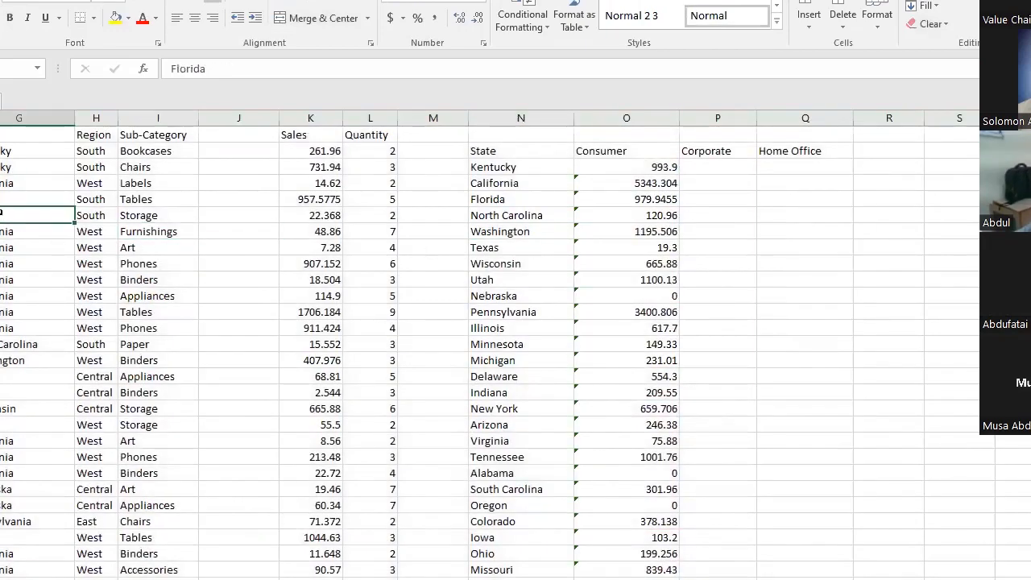
# Start a spelling check on the sheet with the QUANTITY TEST column and ignore all occurrences of the flagged customer first name
pyautogui.click(269, 197)
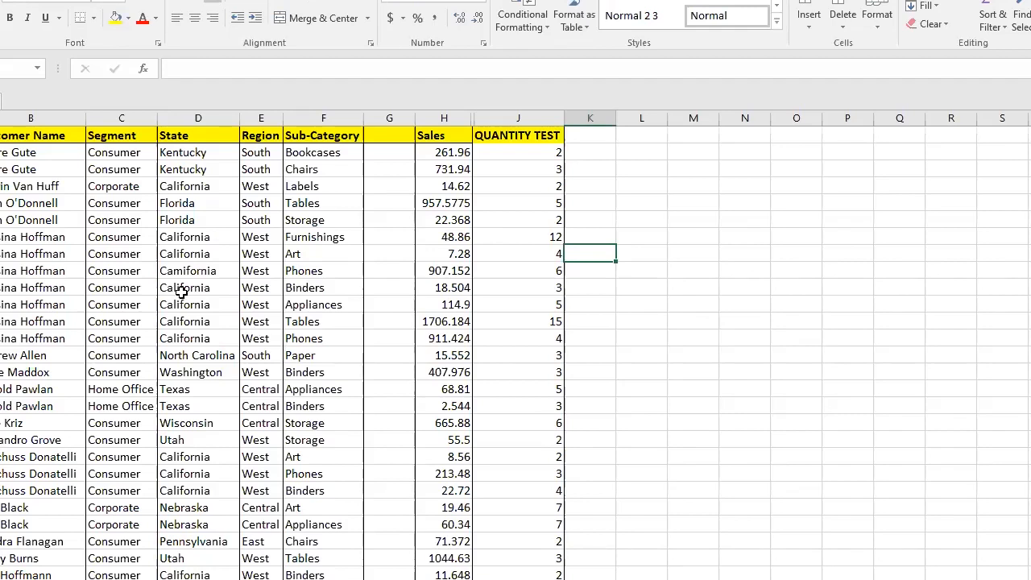
pyautogui.click(10, 153)
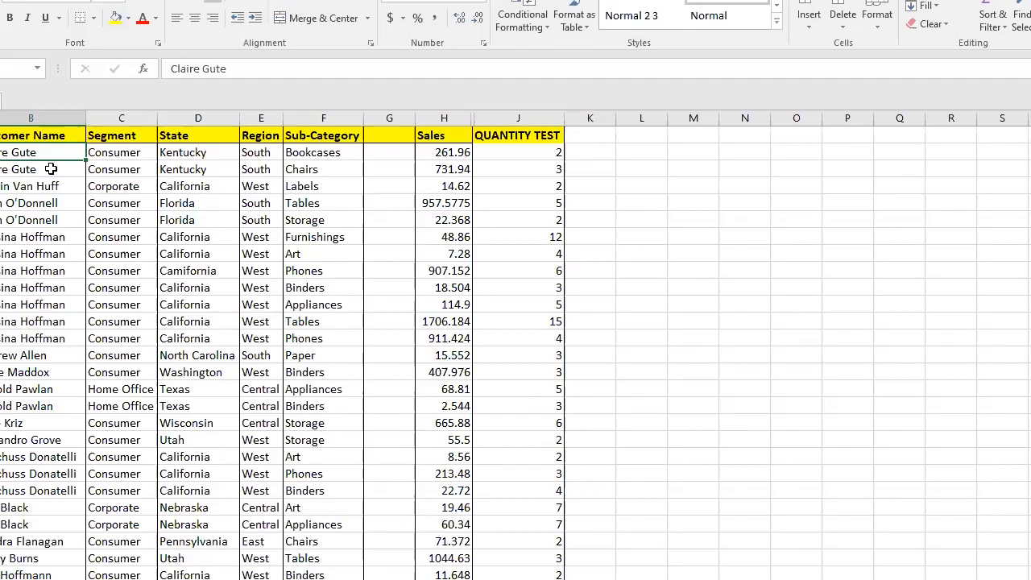
pyautogui.click(143, 219)
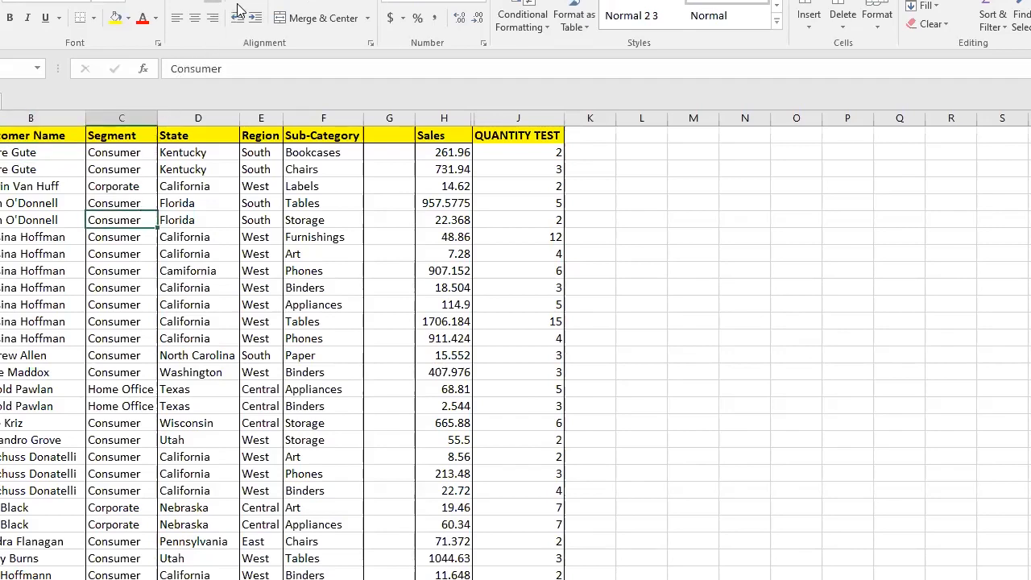
pyautogui.click(205, 1)
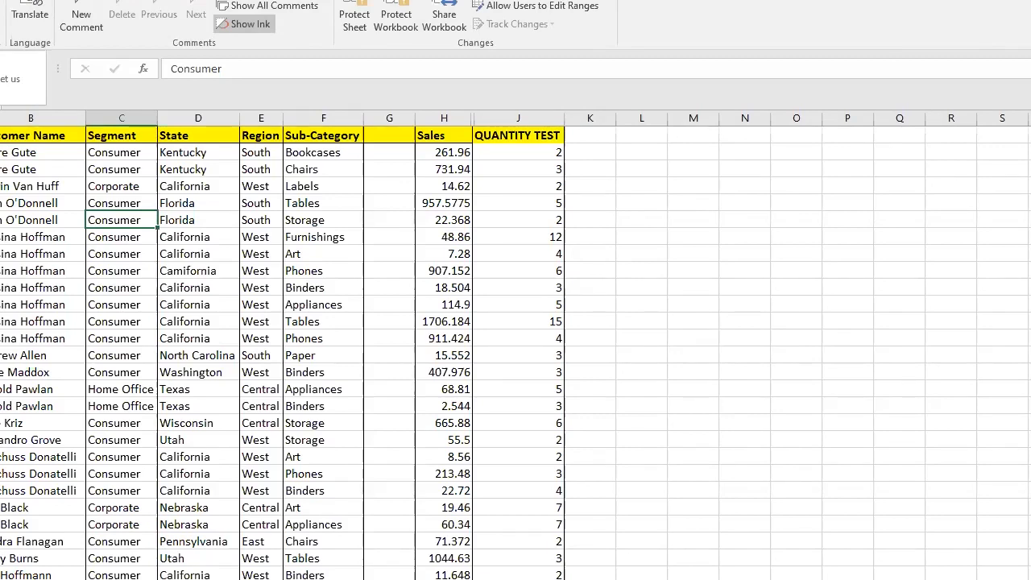
pyautogui.press('F7')
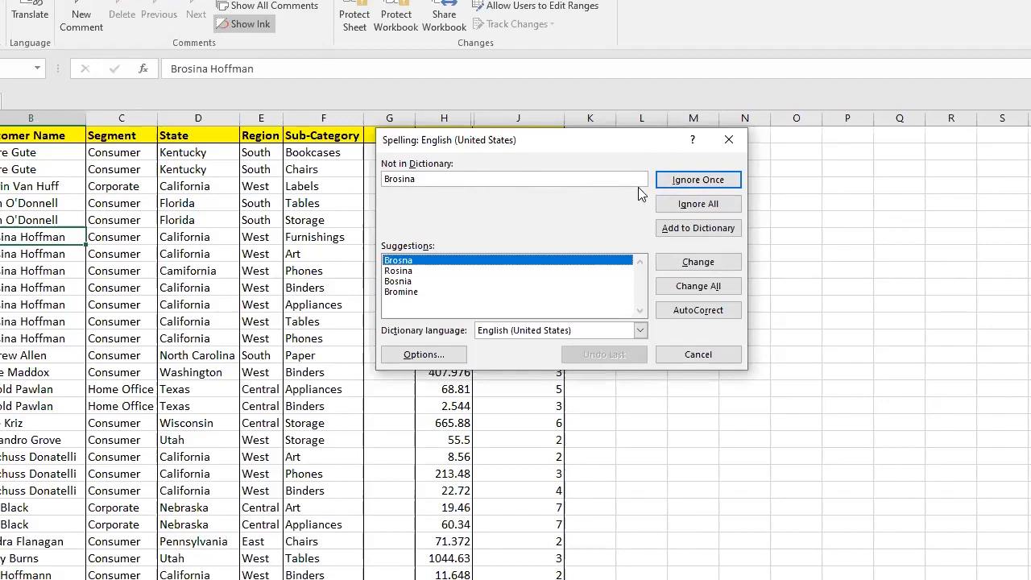
pyautogui.click(683, 206)
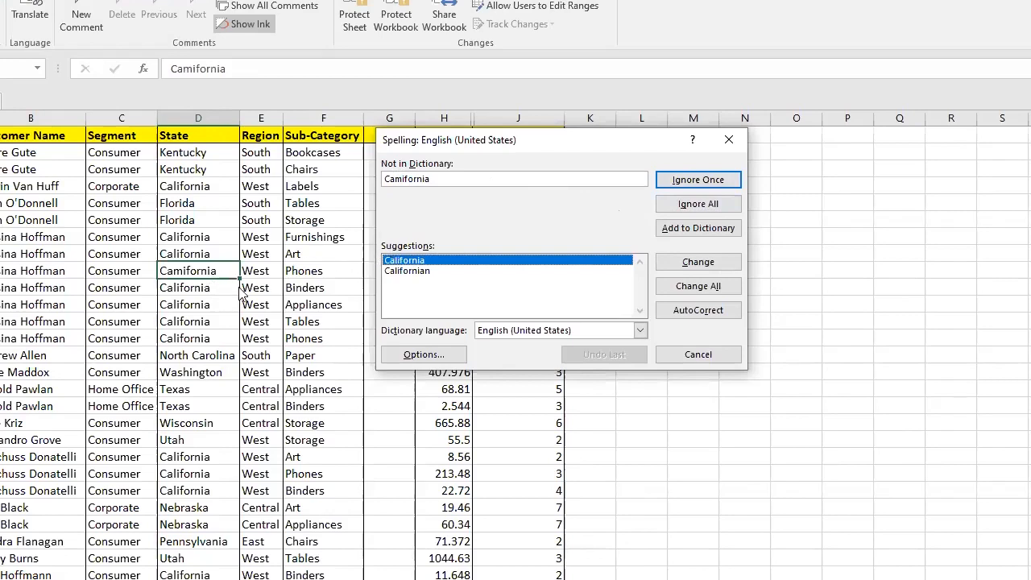
# Correct the flagged state Camifornia to California, and skip the flagged customer surname once before ignoring all its occurrences
pyautogui.click(413, 264)
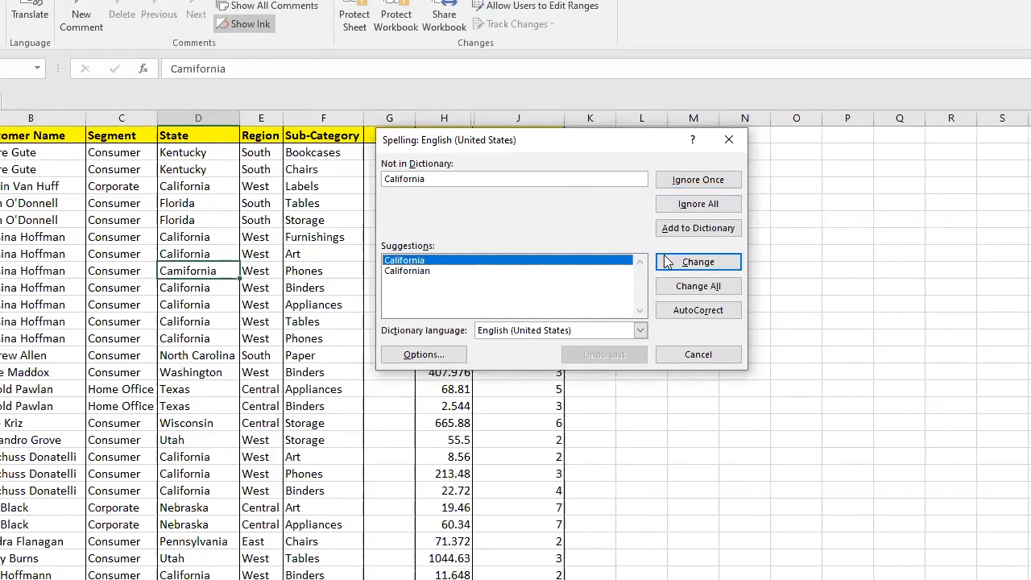
pyautogui.click(698, 262)
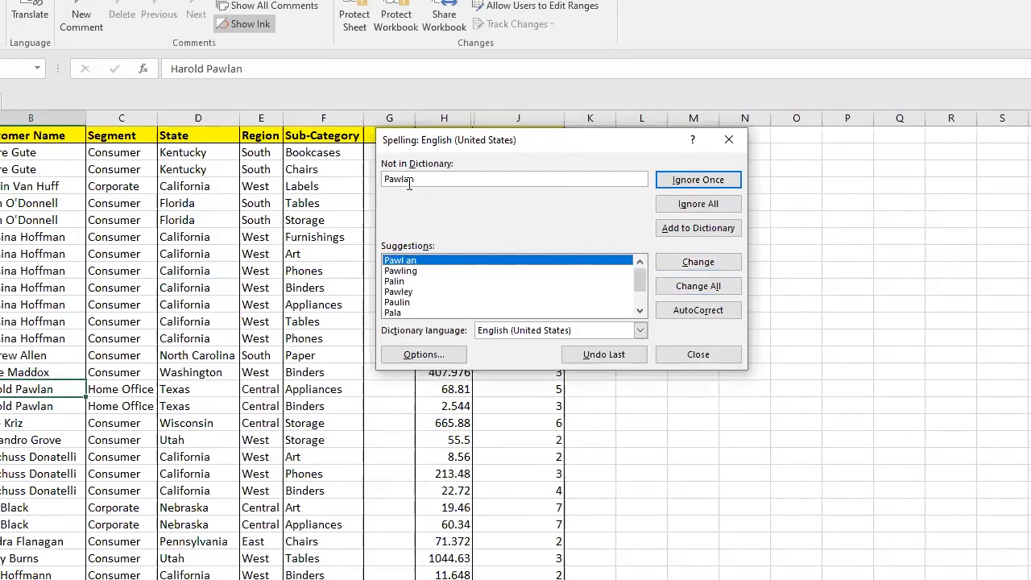
pyautogui.click(683, 182)
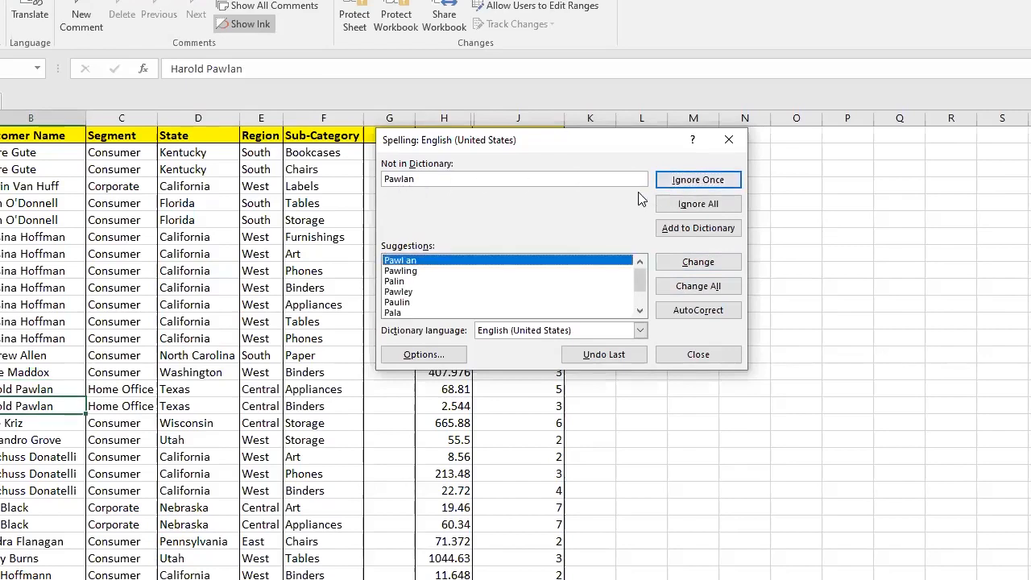
pyautogui.click(690, 204)
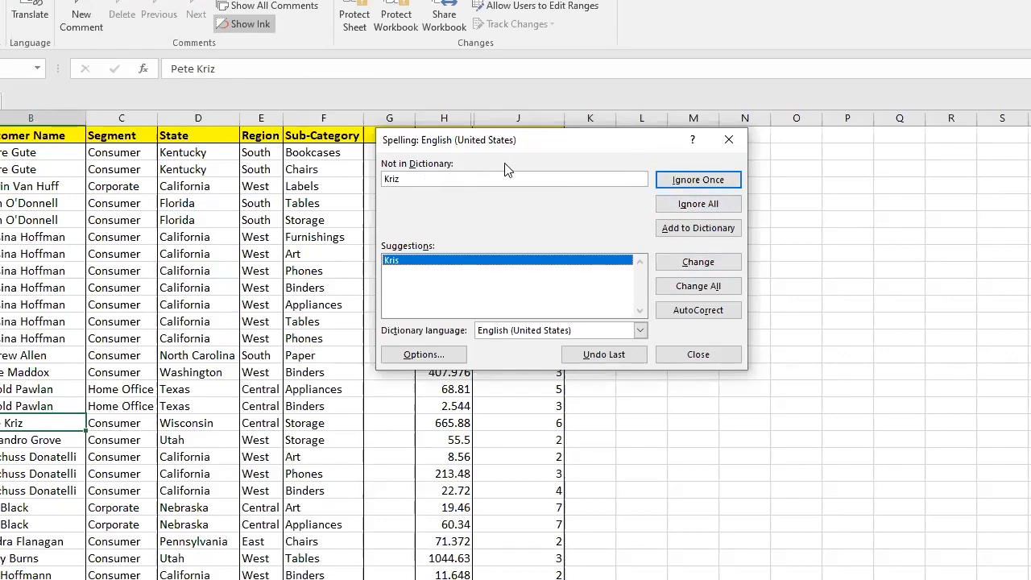
# Ignore all occurrences of each flagged customer name up to the misspelled state Mimnesota, and correct that entry to Minnesota
pyautogui.click(694, 205)
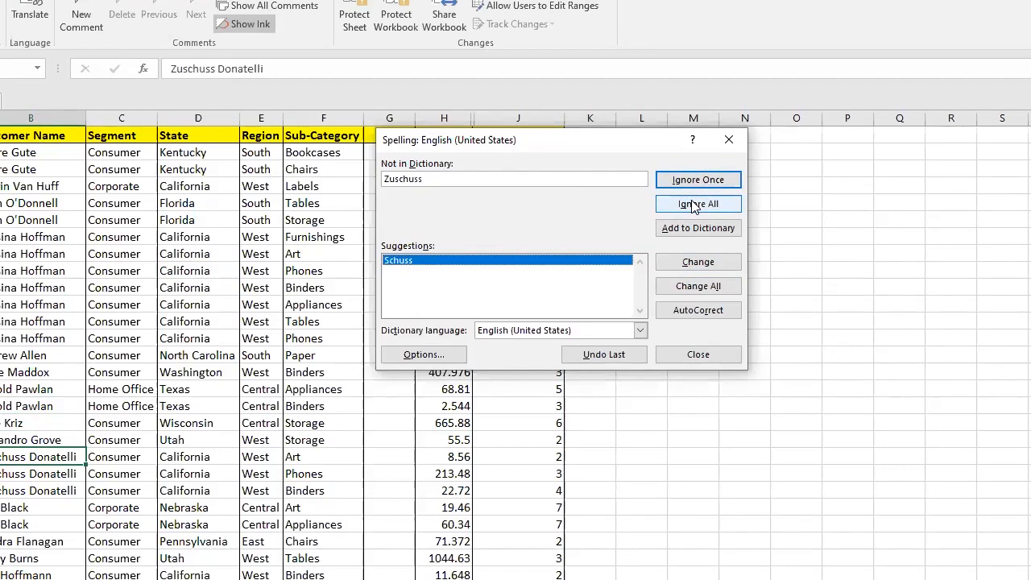
pyautogui.click(694, 204)
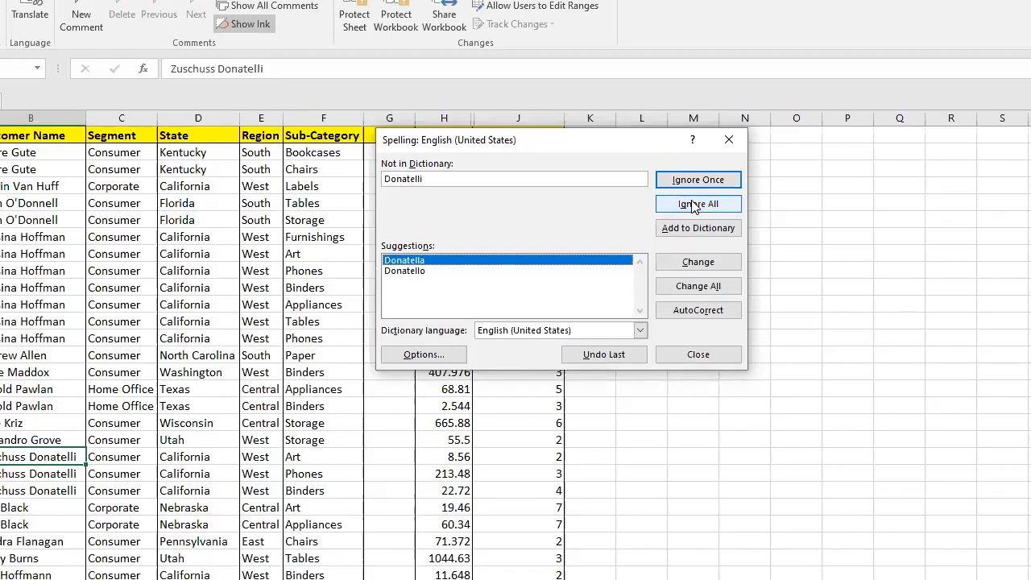
pyautogui.click(694, 206)
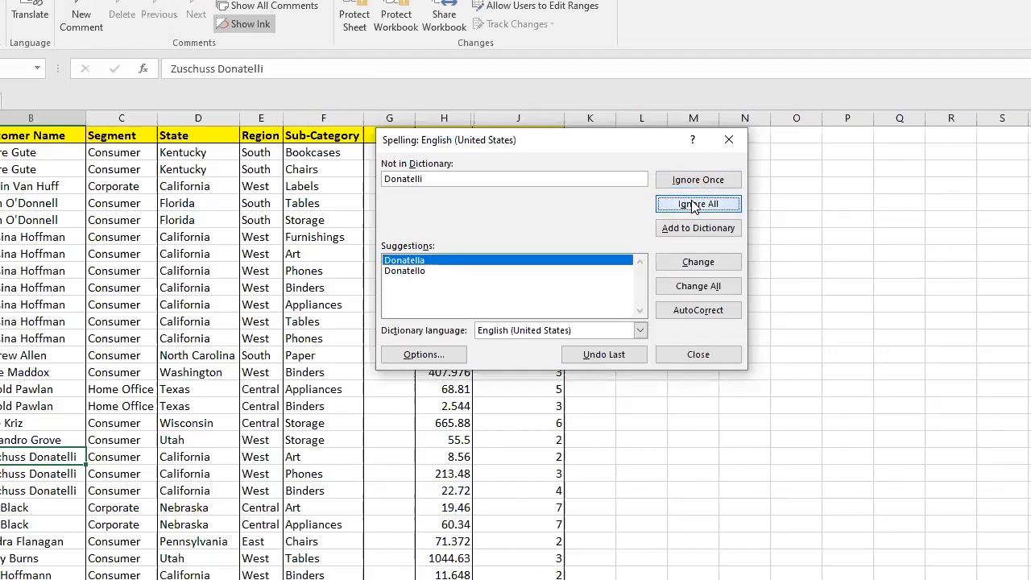
pyautogui.click(695, 206)
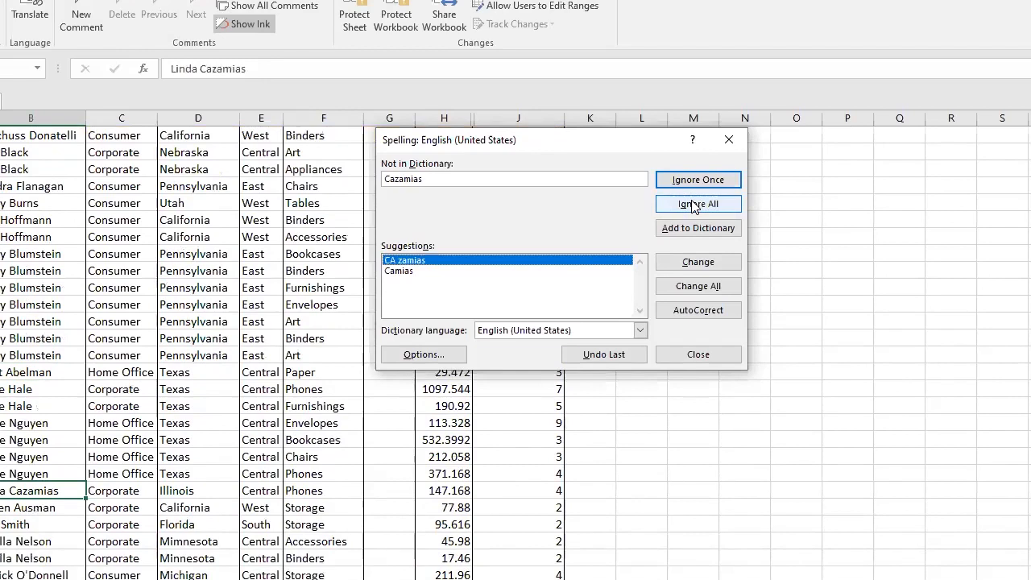
pyautogui.click(694, 206)
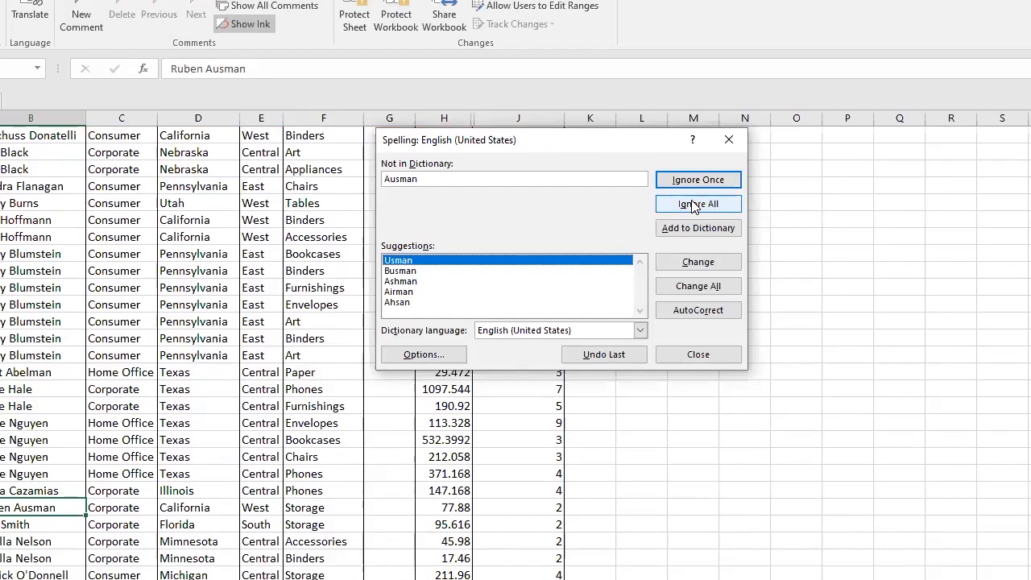
pyautogui.click(693, 204)
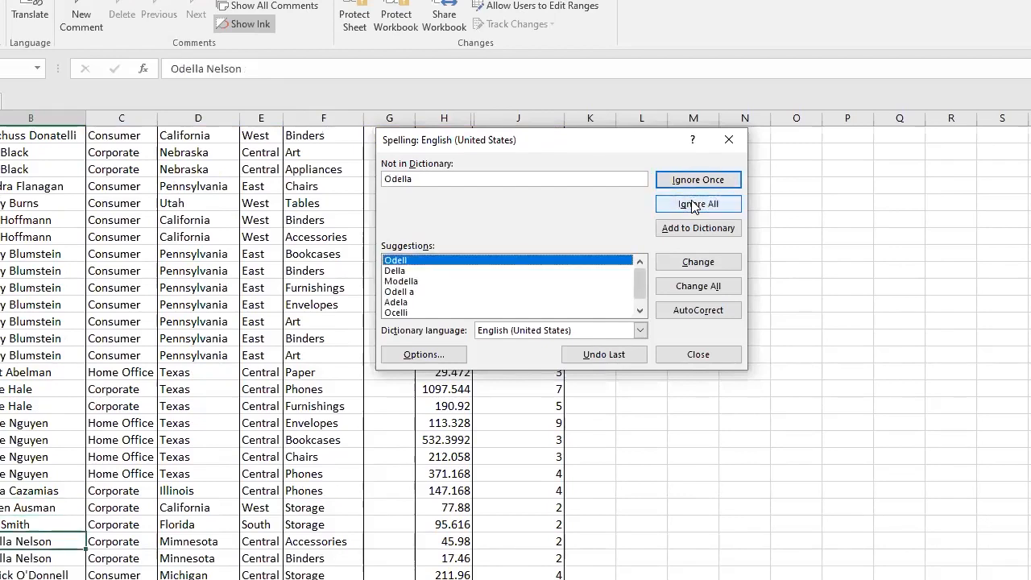
pyautogui.click(693, 204)
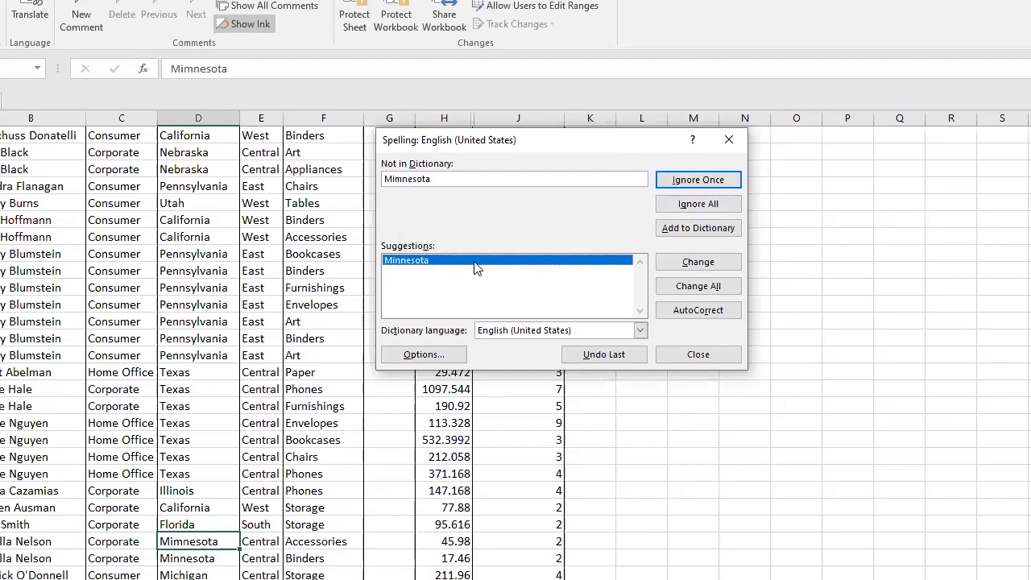
pyautogui.click(686, 267)
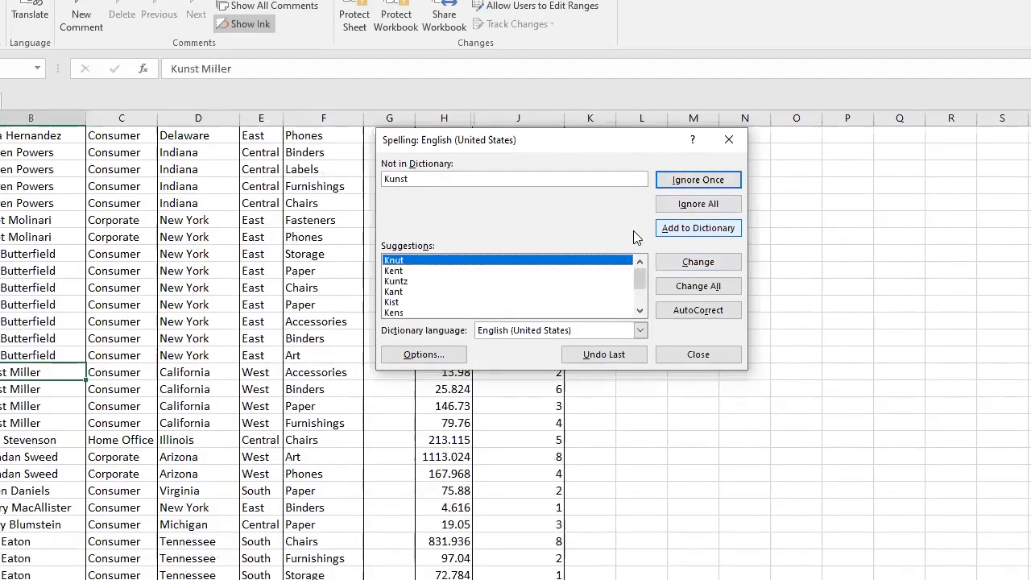
# Ignore all occurrences of the two flagged customer names, and correct the sub-category Stolage to Storage
pyautogui.click(683, 206)
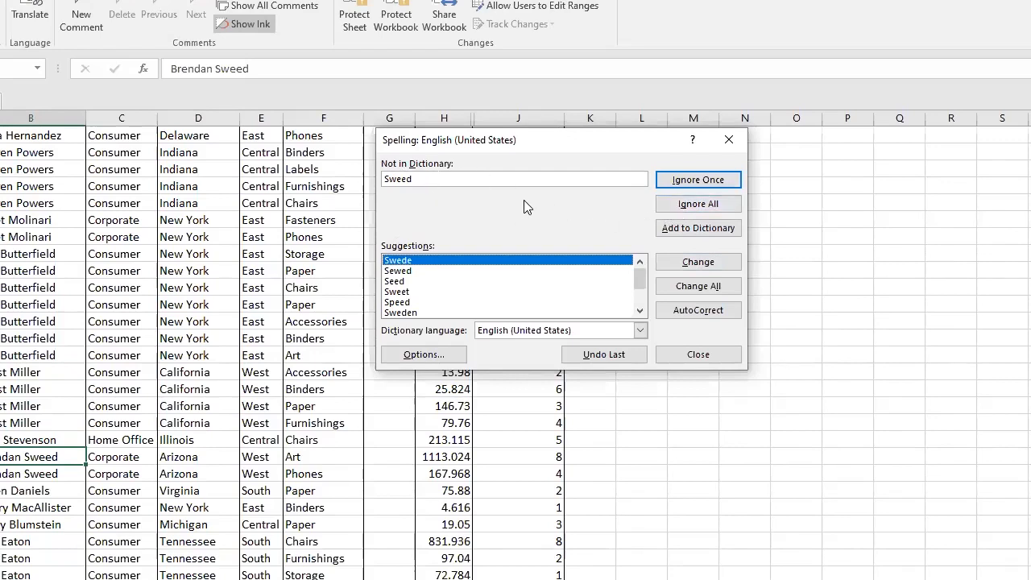
pyautogui.click(690, 205)
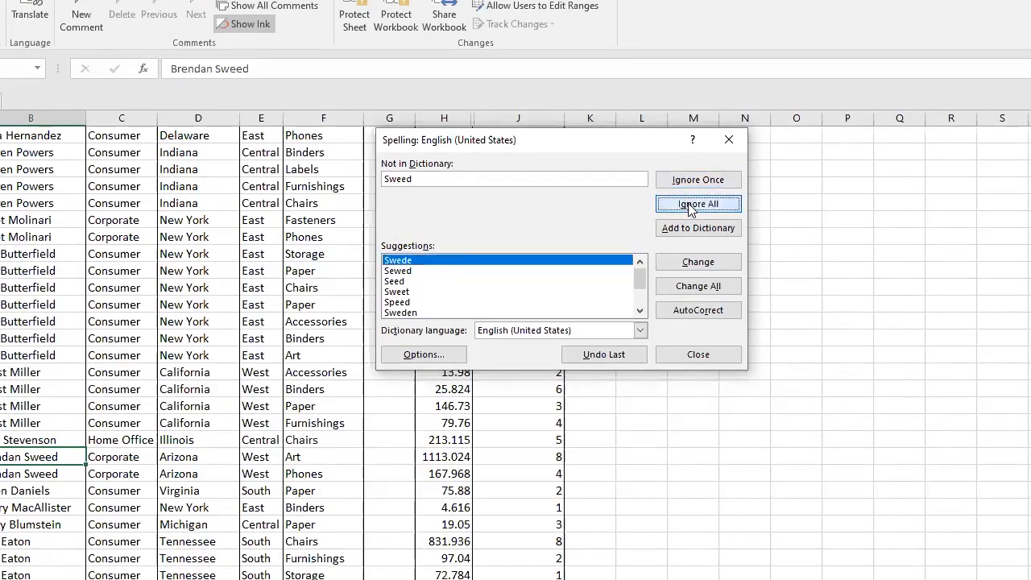
pyautogui.click(690, 205)
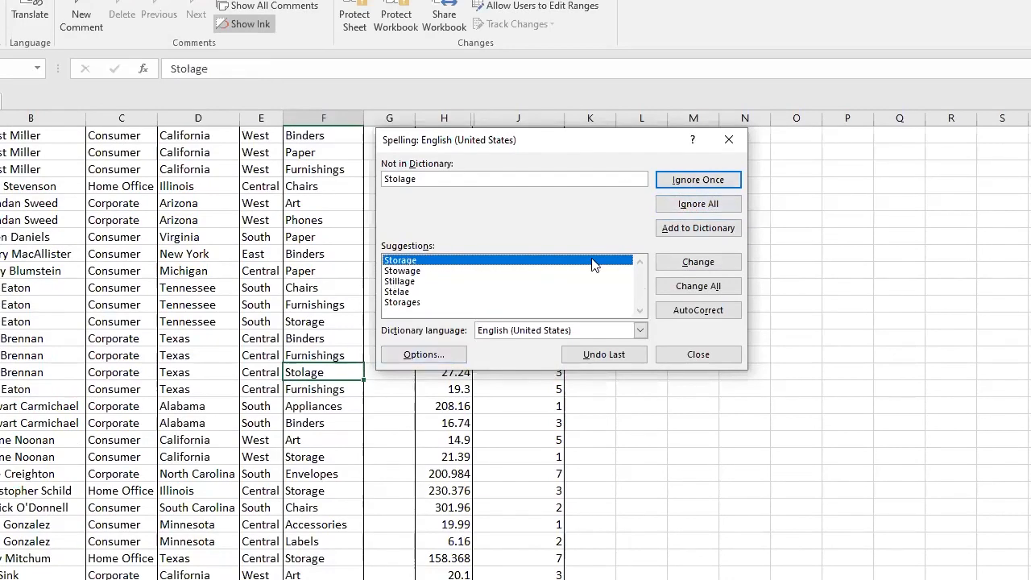
pyautogui.click(694, 262)
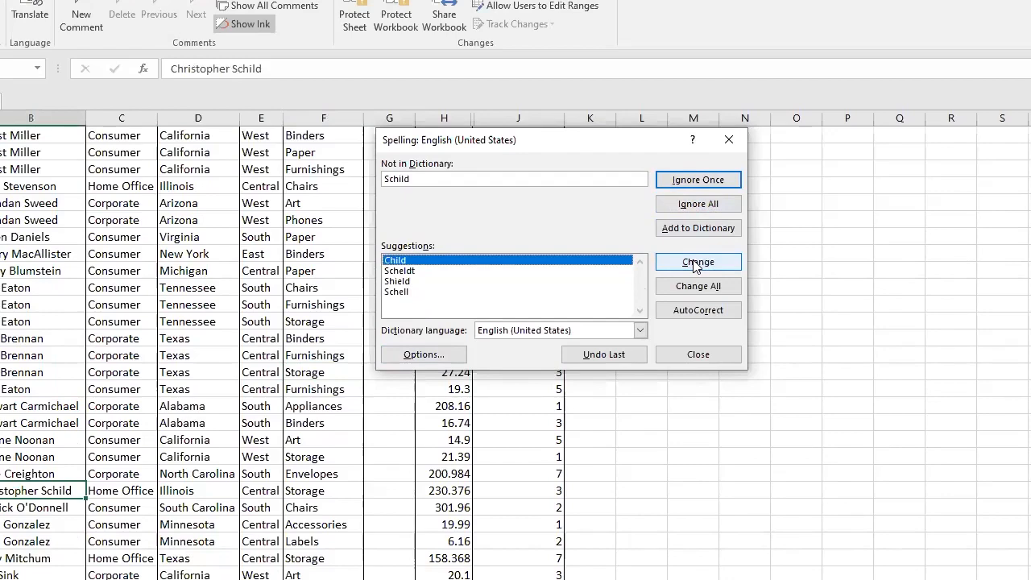
# Skip the flagged customer names one at a time, ignore all occurrences of the repeated surname, and correct the region Centtral to Central
pyautogui.click(693, 181)
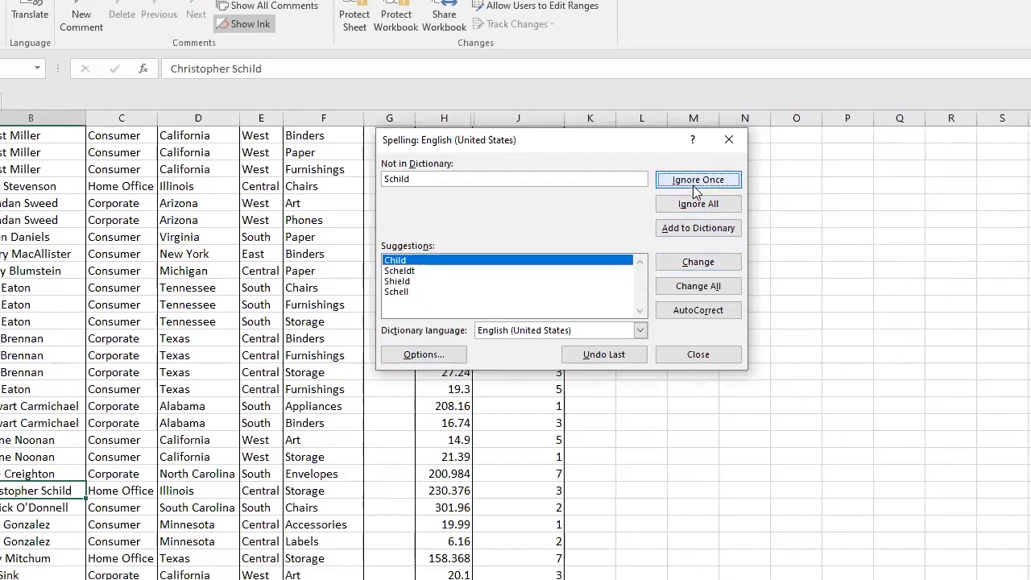
pyautogui.click(693, 185)
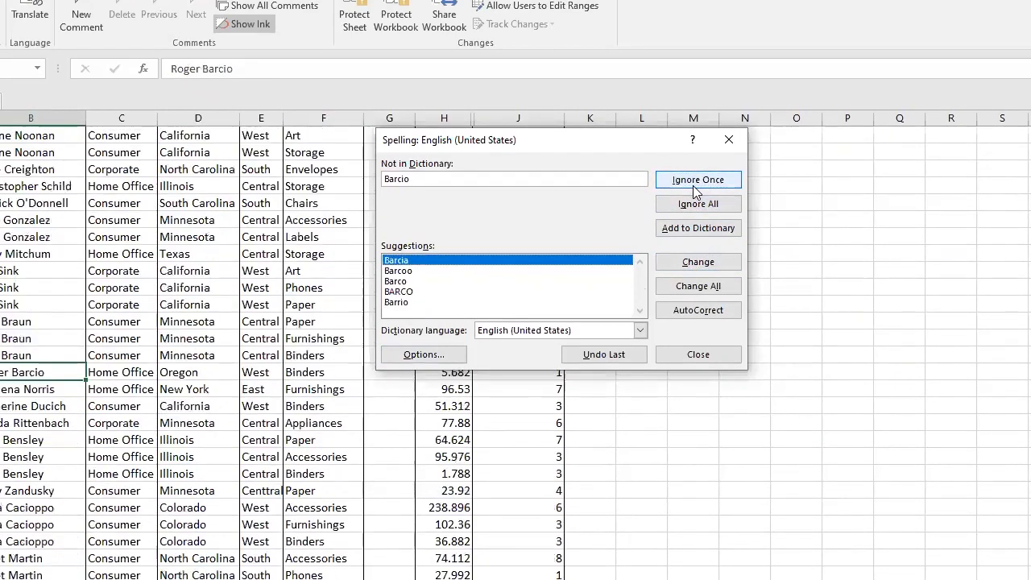
pyautogui.click(693, 185)
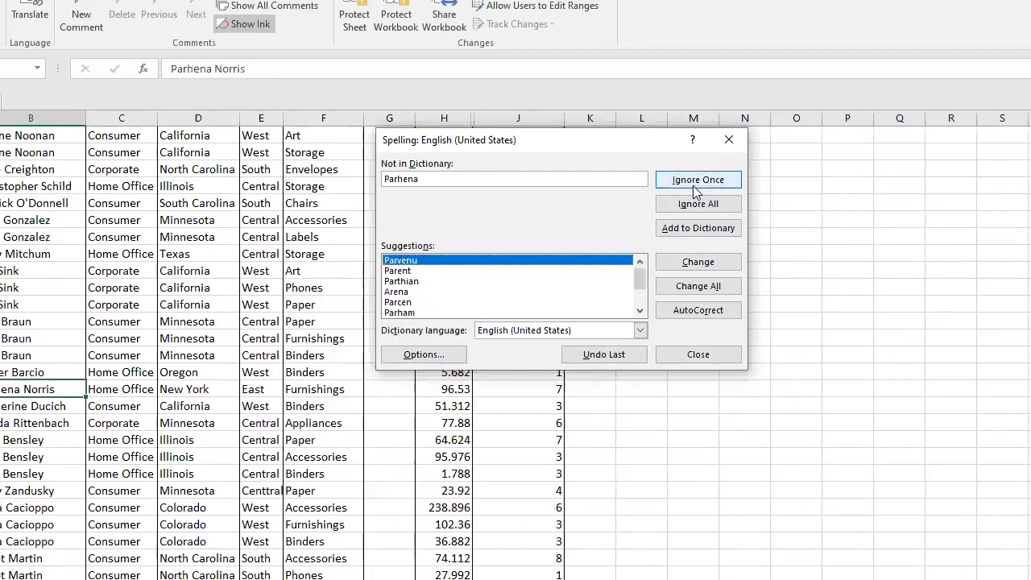
pyautogui.click(693, 186)
pyautogui.click(693, 186)
pyautogui.click(692, 185)
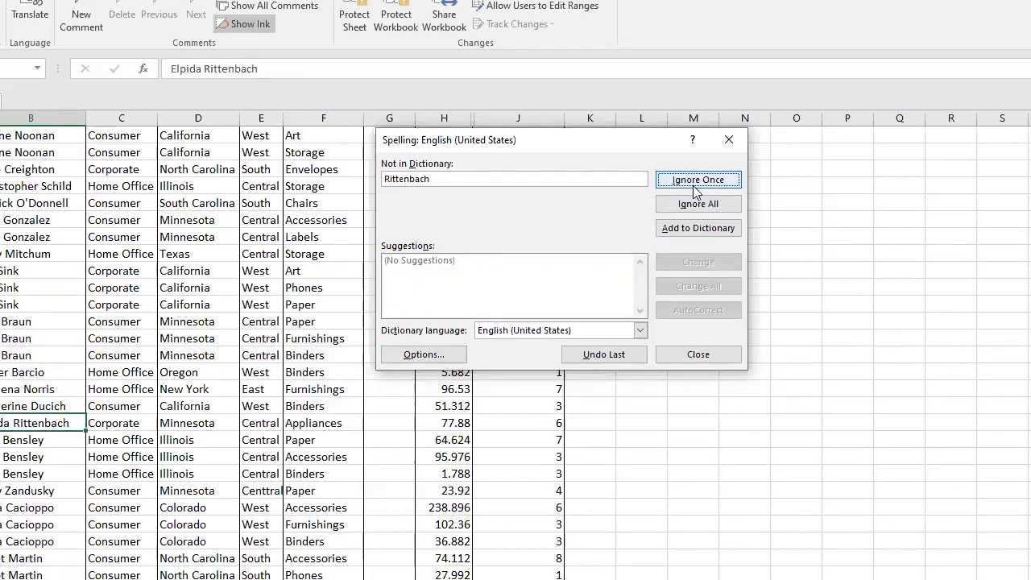
pyautogui.click(693, 185)
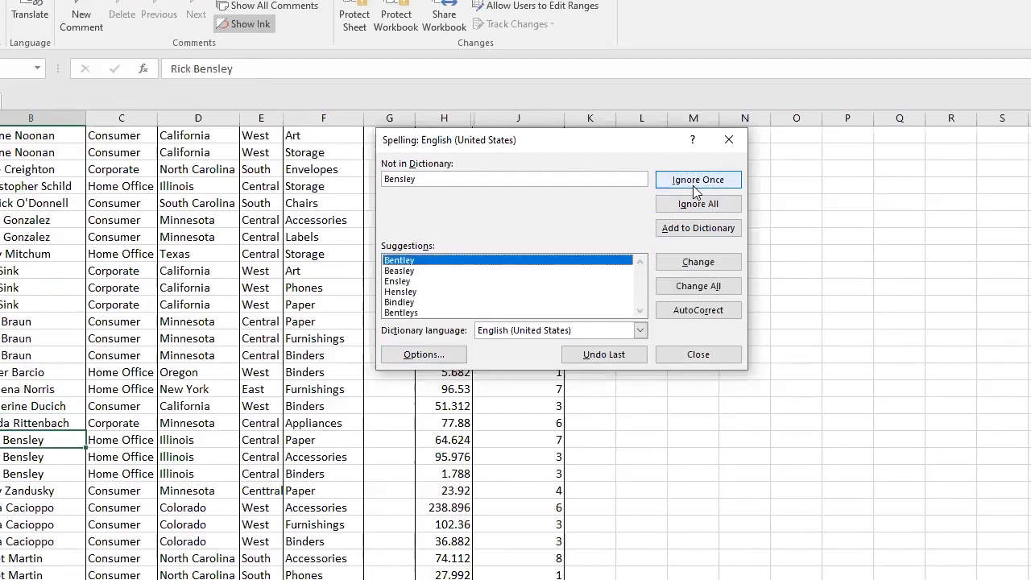
pyautogui.click(692, 185)
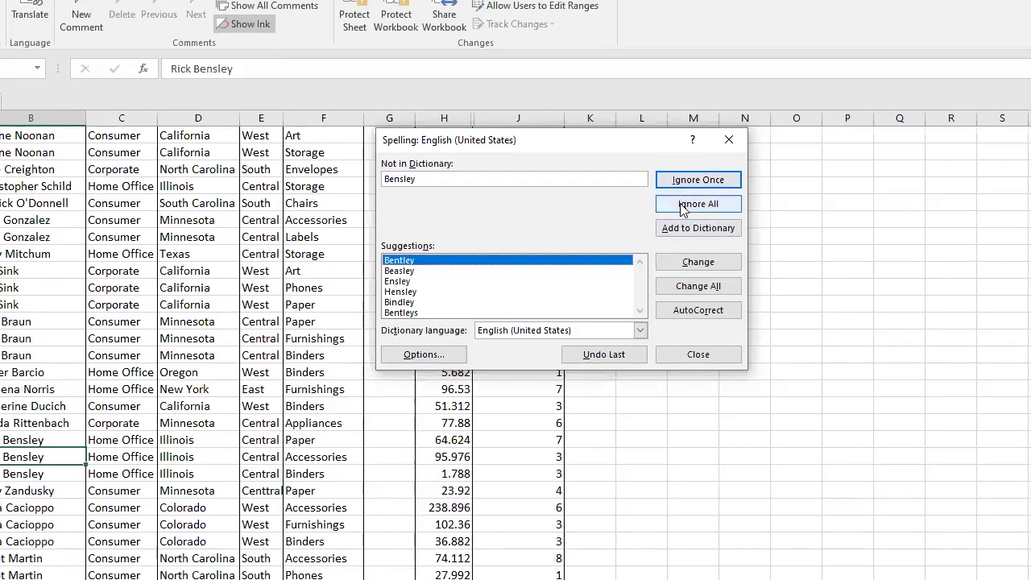
pyautogui.click(683, 208)
pyautogui.click(684, 208)
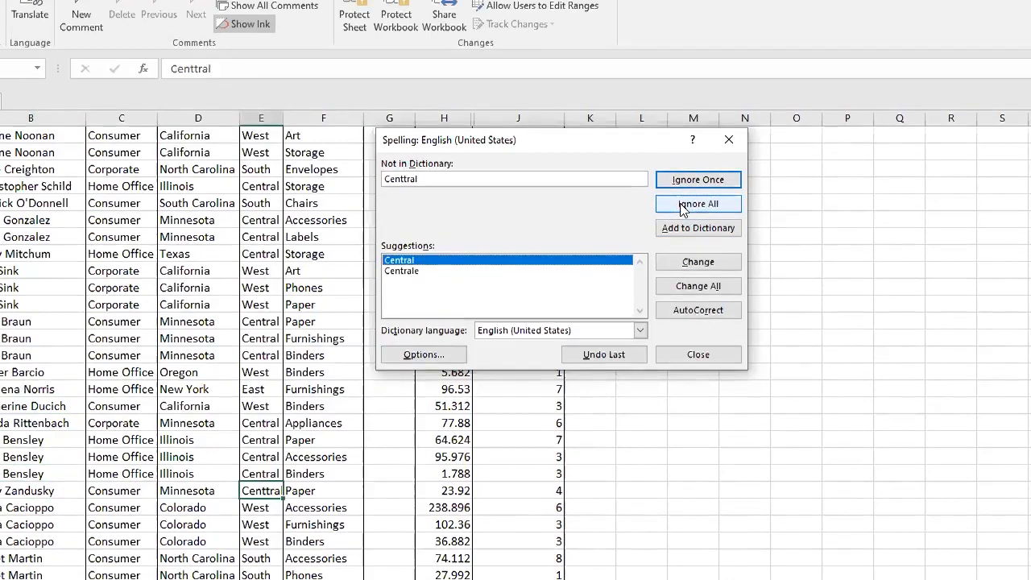
pyautogui.click(698, 264)
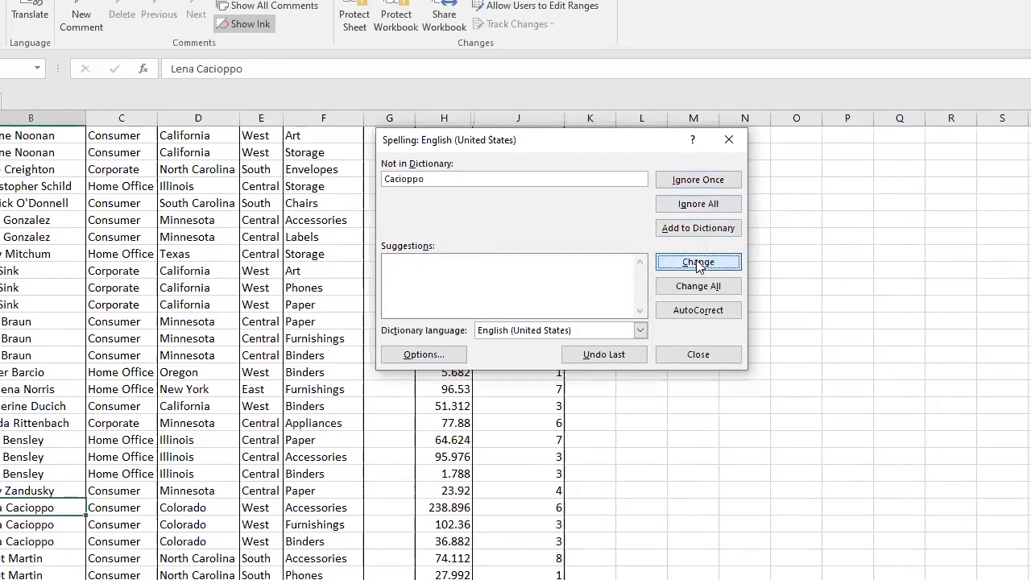
# Skip the flagged customer surname once, ignore its remaining occurrences, and correct Klass to Class in the Standard Klass entry
pyautogui.click(686, 182)
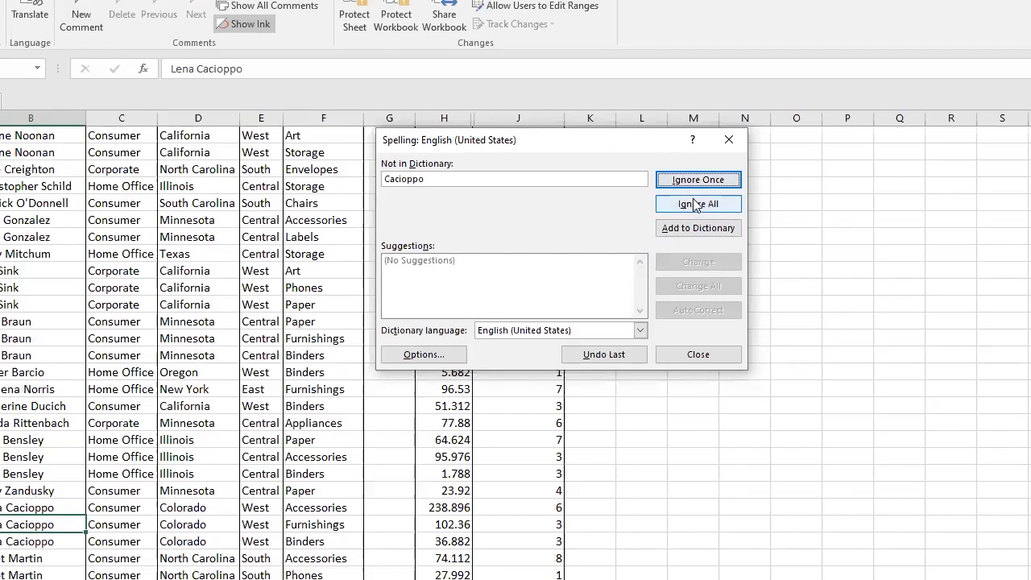
pyautogui.click(693, 205)
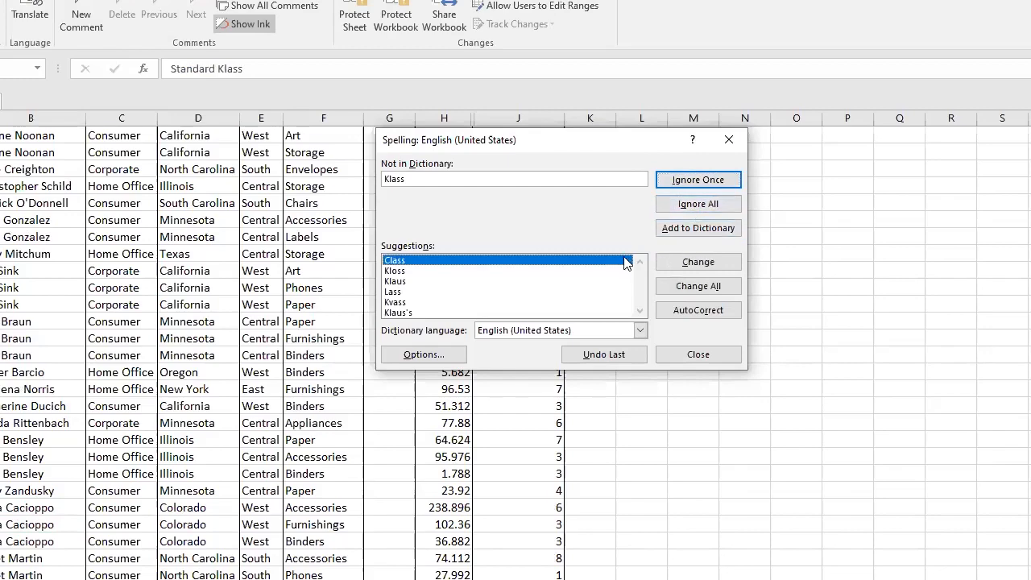
pyautogui.click(679, 266)
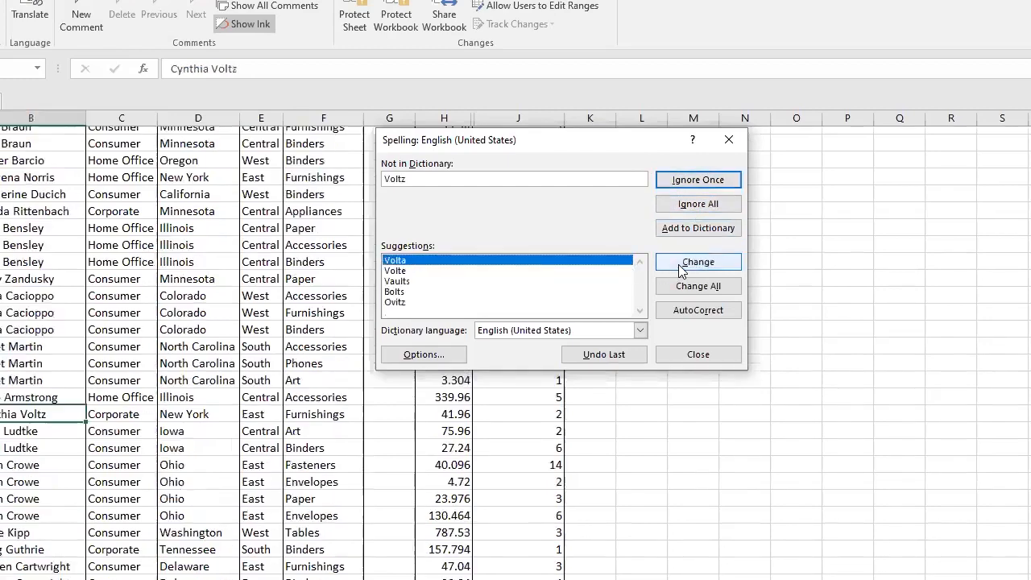
# Ignore all occurrences of each flagged customer surname, and correct Standerd to Standard in the Standerd Class entry
pyautogui.click(699, 206)
pyautogui.click(699, 206)
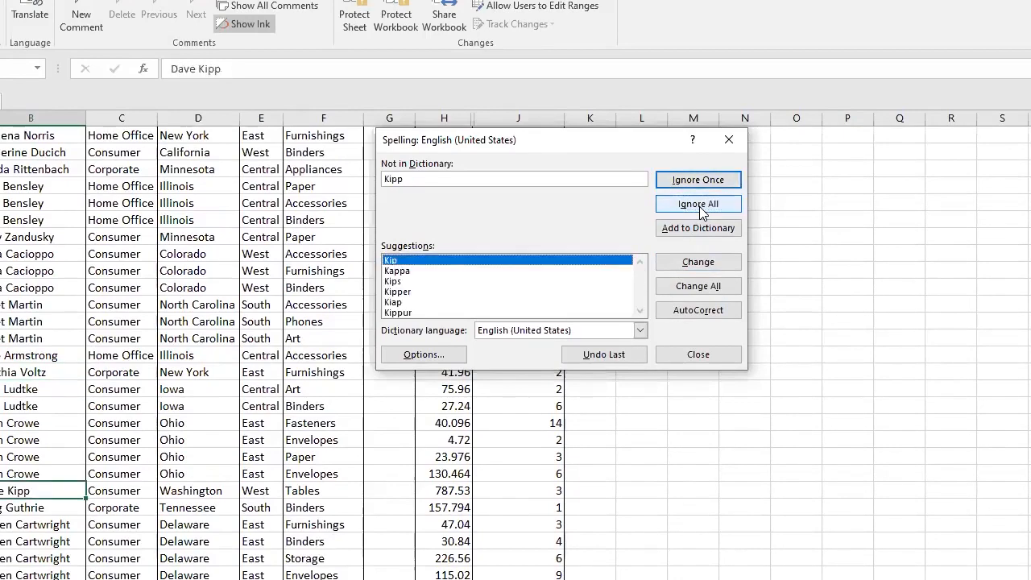
pyautogui.click(699, 206)
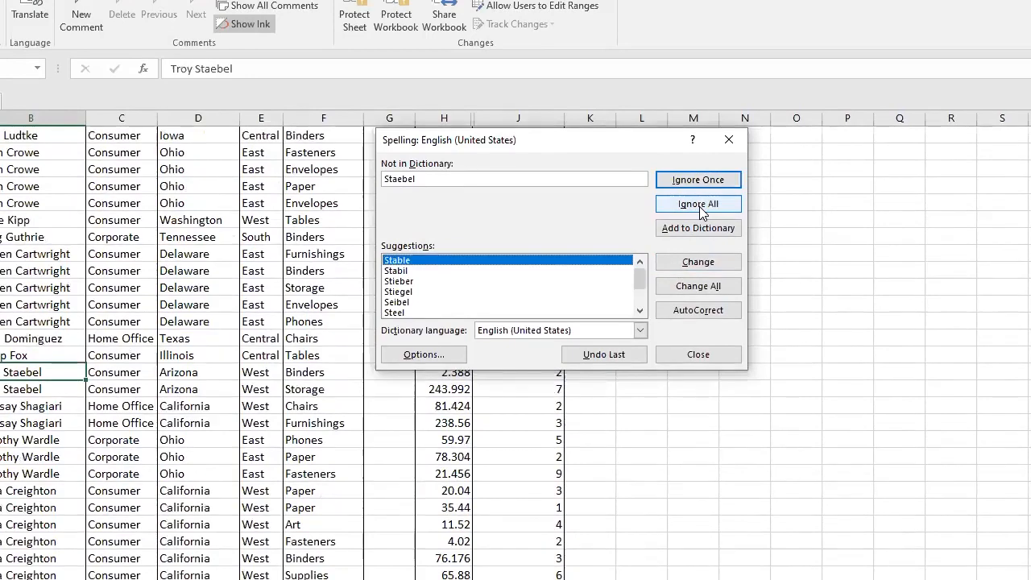
pyautogui.click(699, 206)
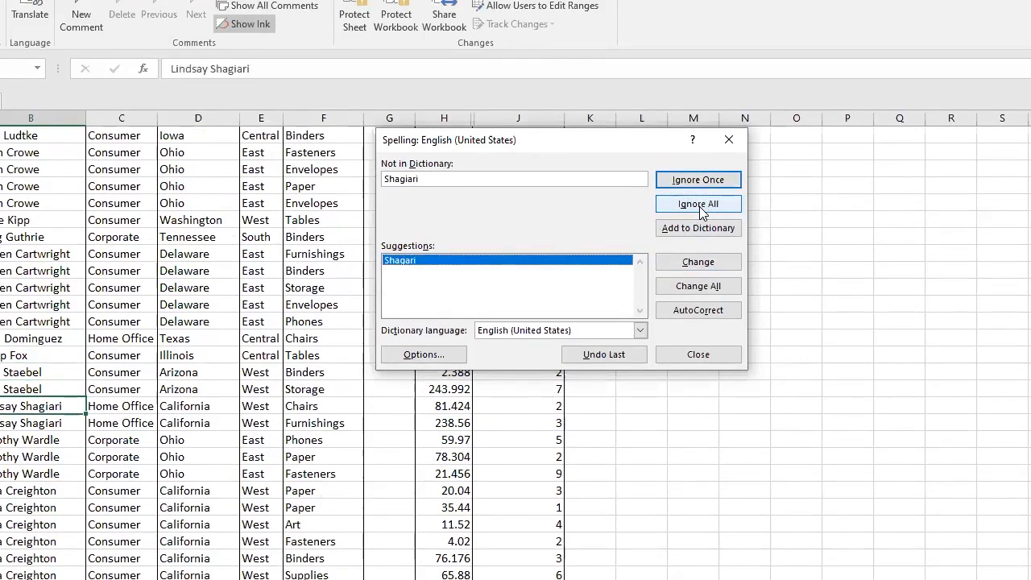
pyautogui.click(699, 206)
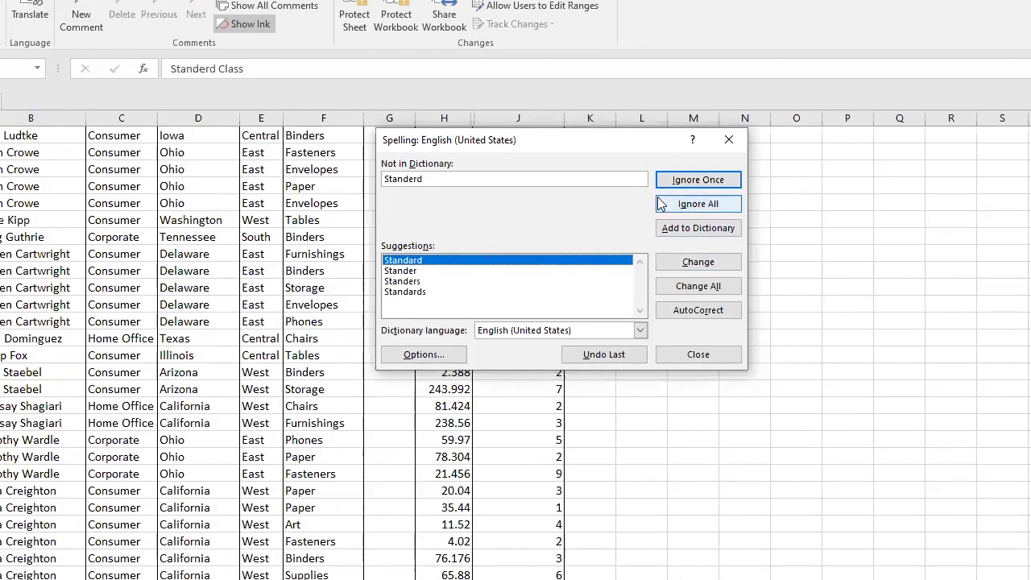
pyautogui.click(683, 268)
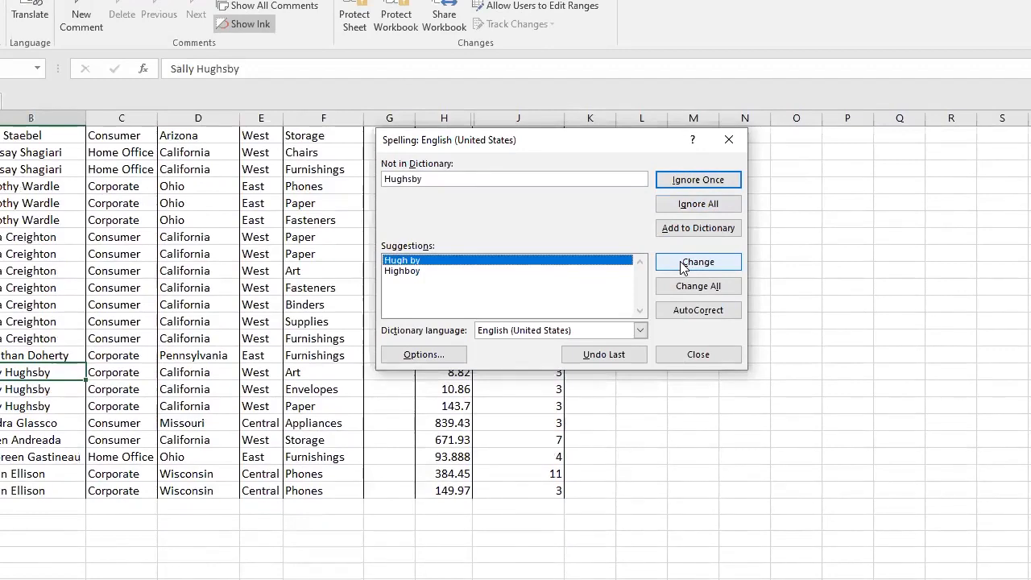
# Ignore all occurrences of the remaining flagged customer surnames to reach the end of the sheet's spelling check
pyautogui.click(712, 200)
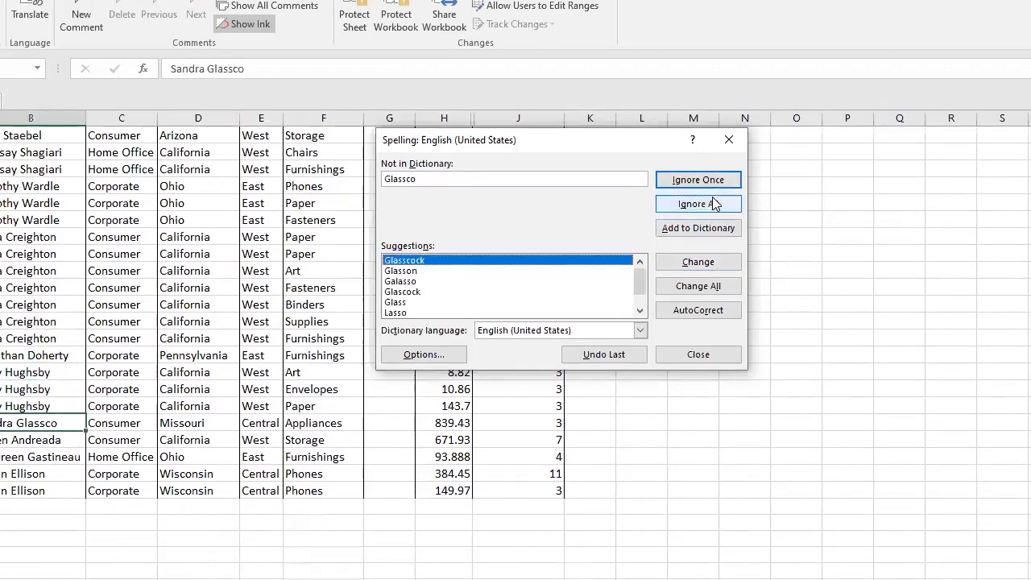
pyautogui.click(702, 202)
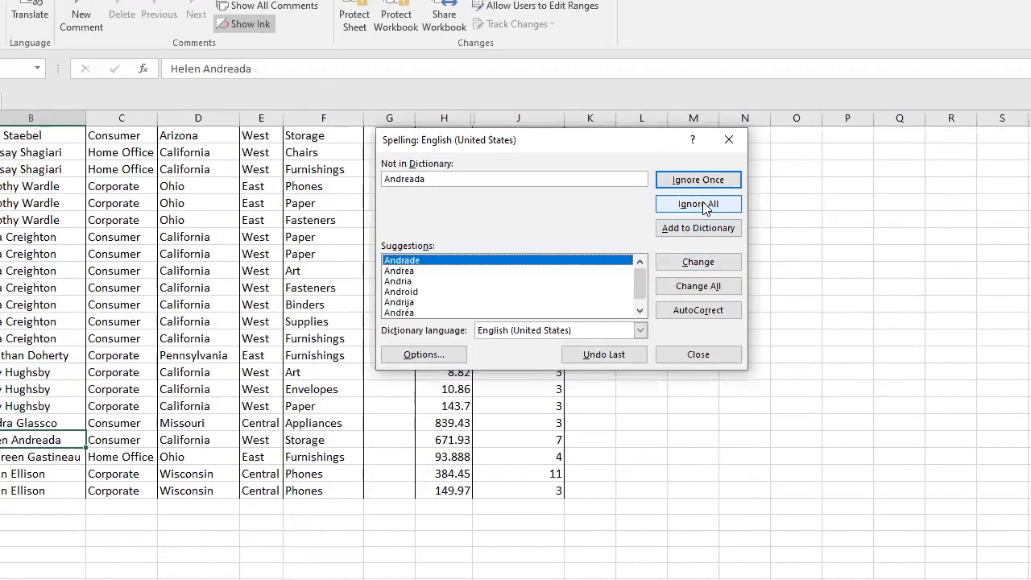
pyautogui.press('Return')
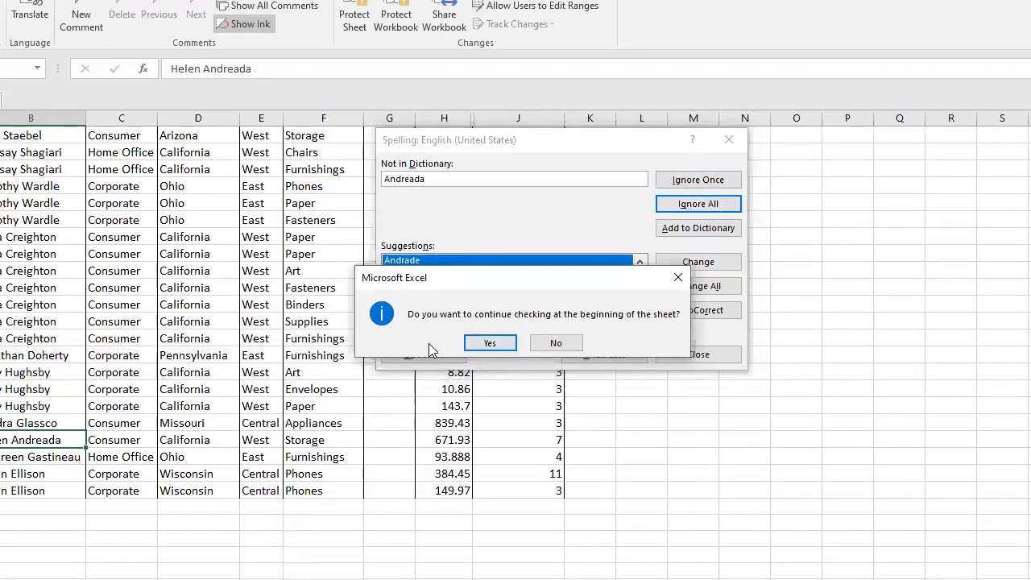
# Continue the spelling check from the beginning of the sheet, ignoring all occurrences of the flagged customer surname, and finish the check
pyautogui.click(501, 345)
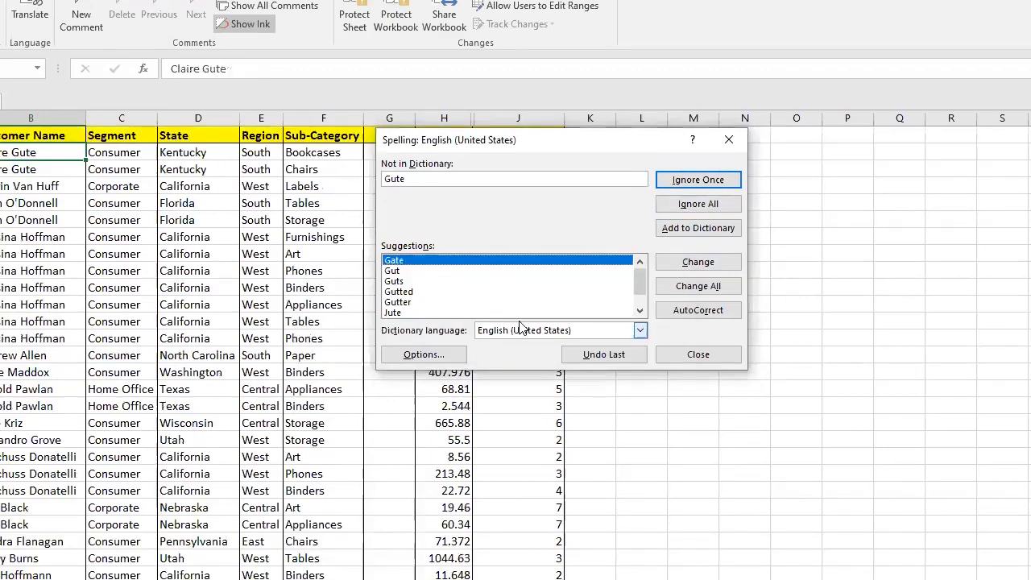
pyautogui.click(707, 206)
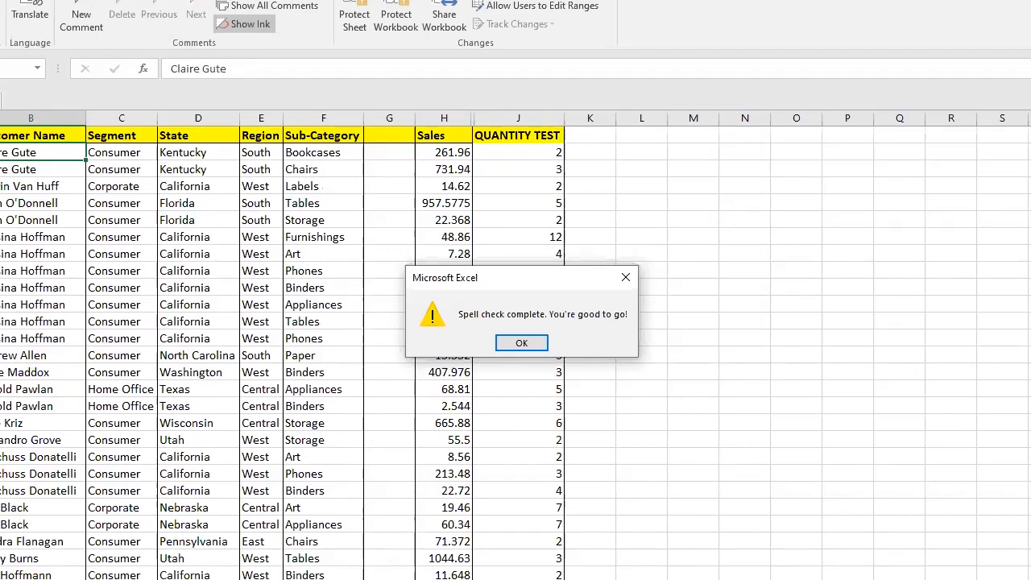
pyautogui.click(520, 342)
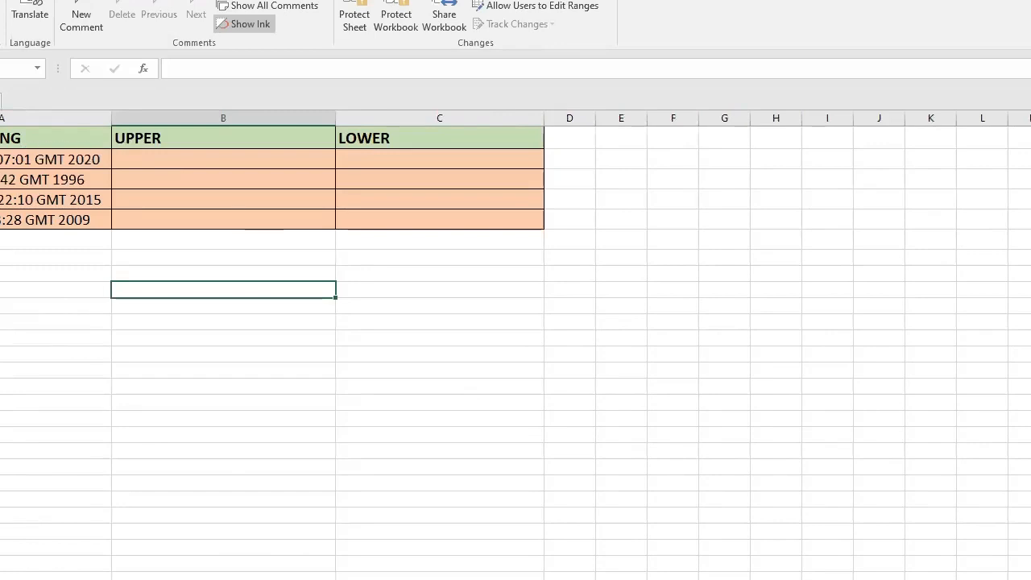
# Enter an UPPER formula in B2 that converts the date string in A2 to uppercase
pyautogui.click(35, 158)
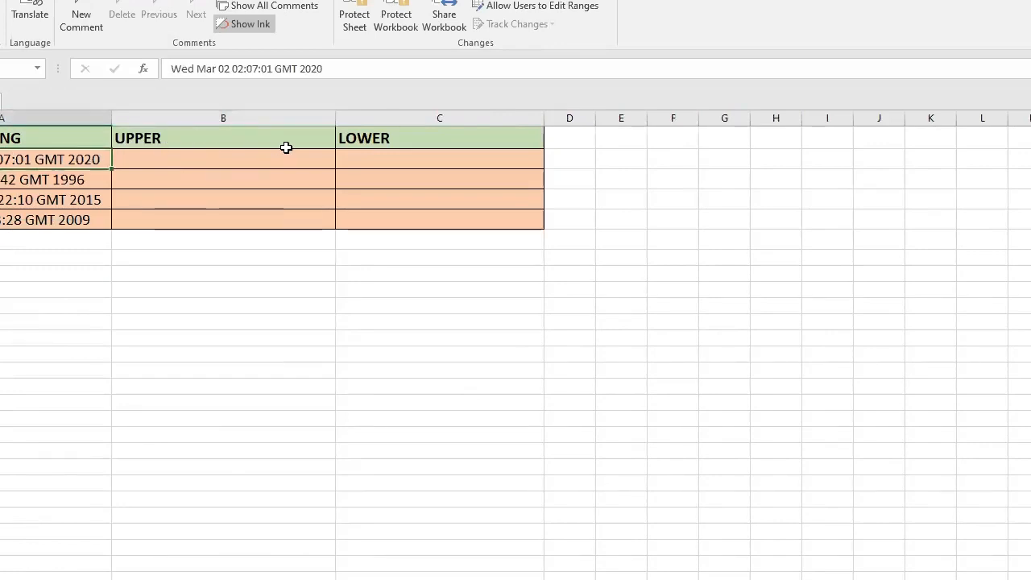
pyautogui.click(228, 158)
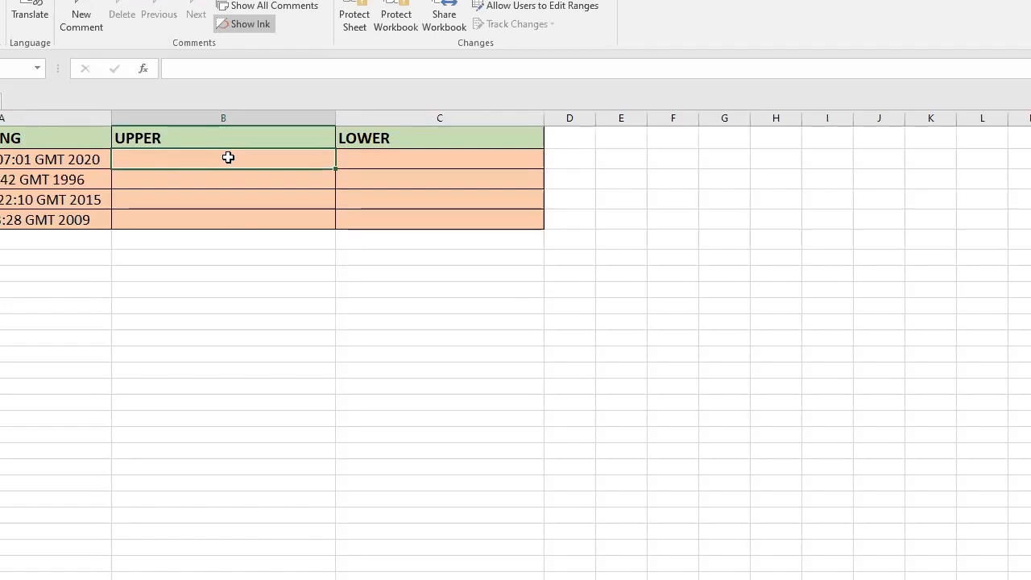
pyautogui.write('=')
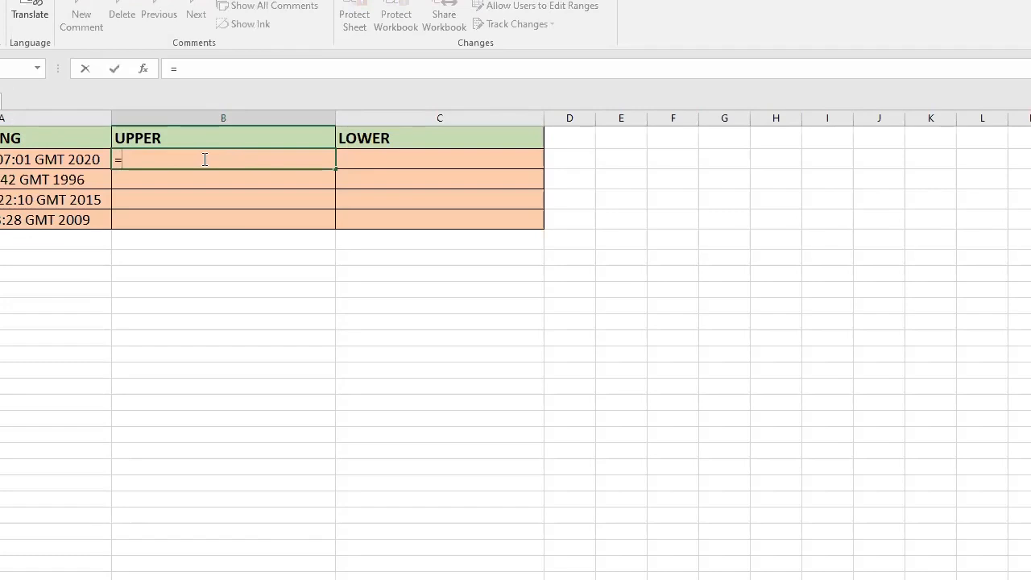
pyautogui.write('upp')
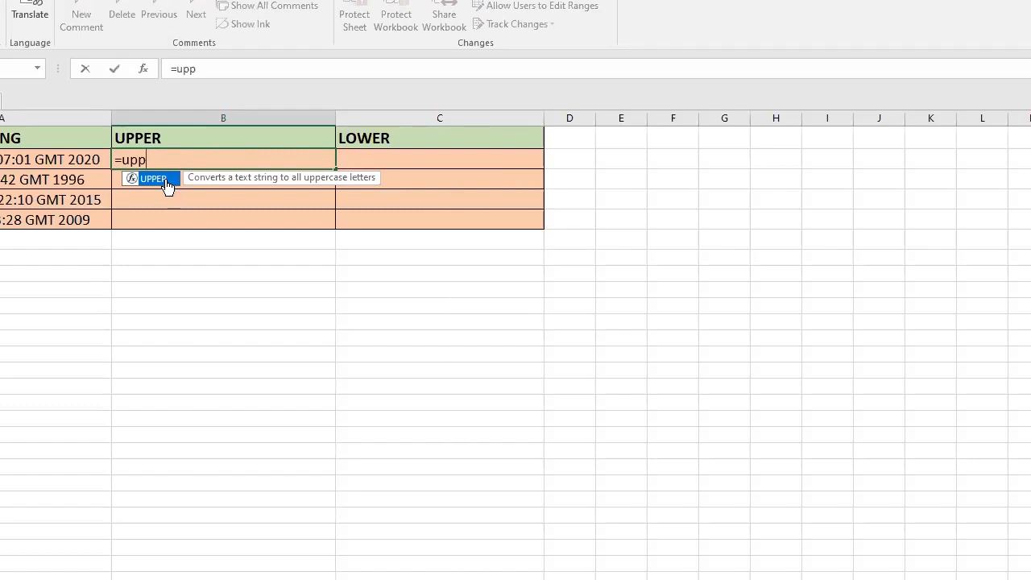
pyautogui.doubleClick(153, 178)
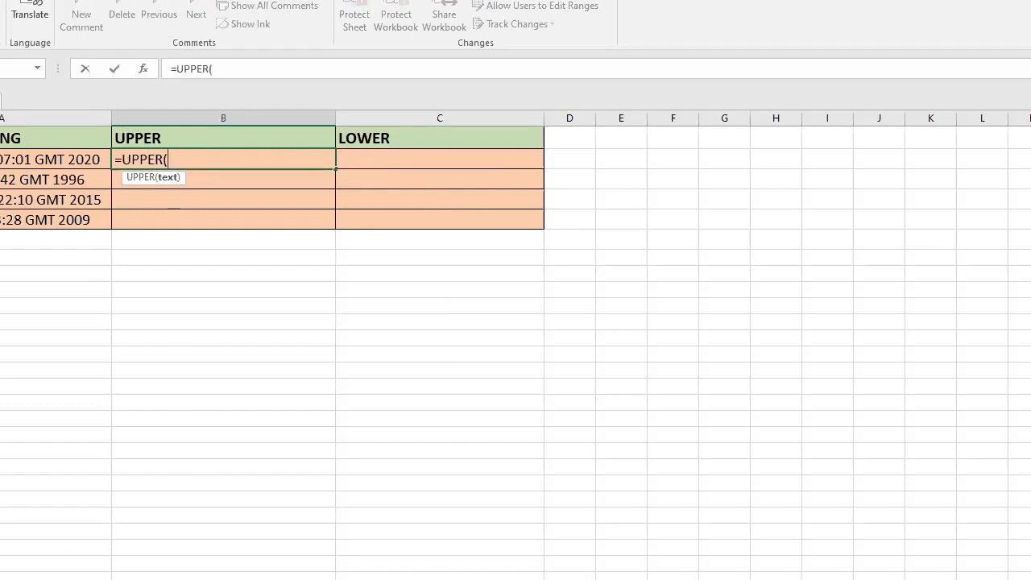
pyautogui.press('Left')
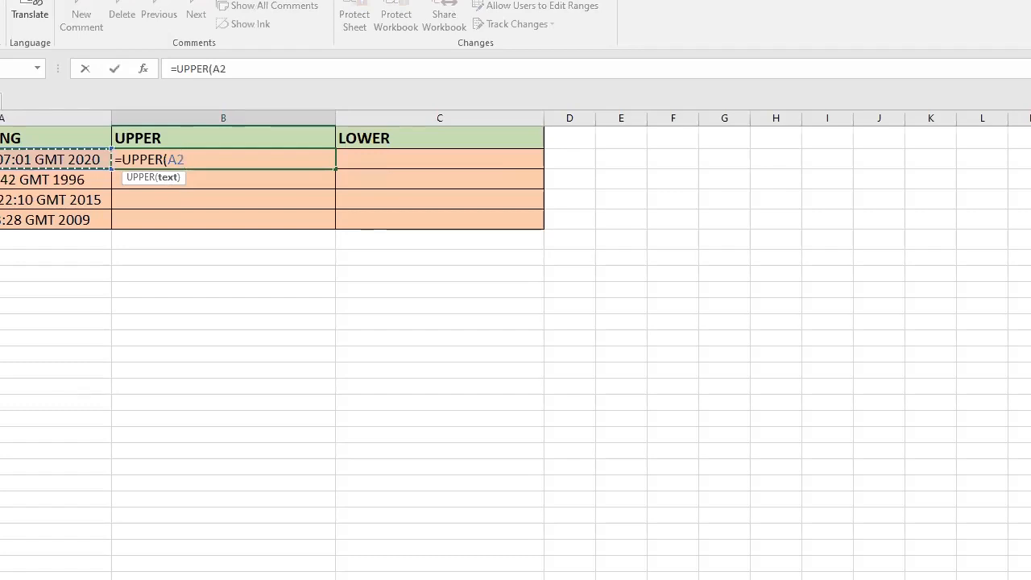
pyautogui.press('Return')
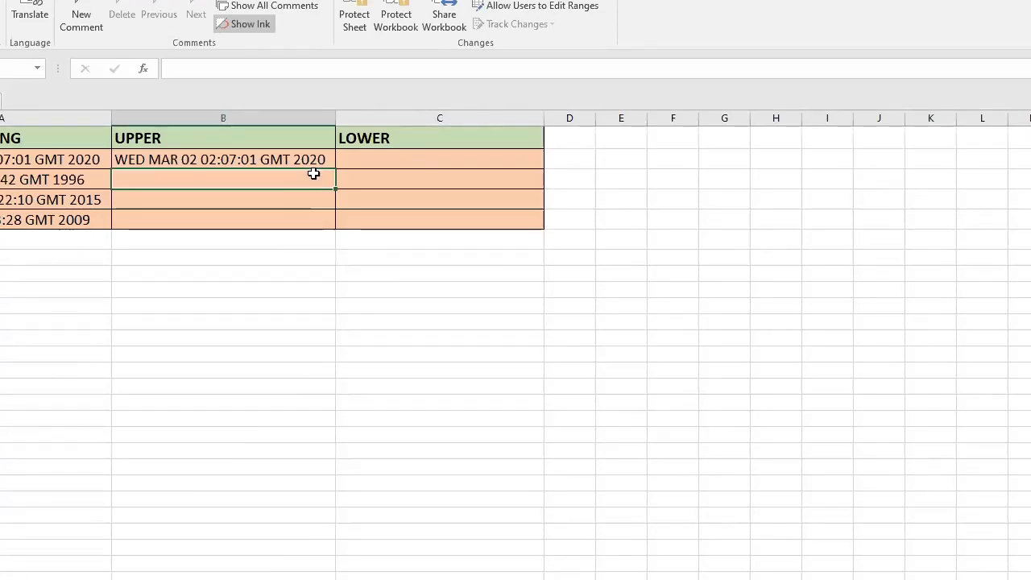
# Enter a LOWER formula in C2 that converts the date string in A2 to lowercase
pyautogui.click(354, 157)
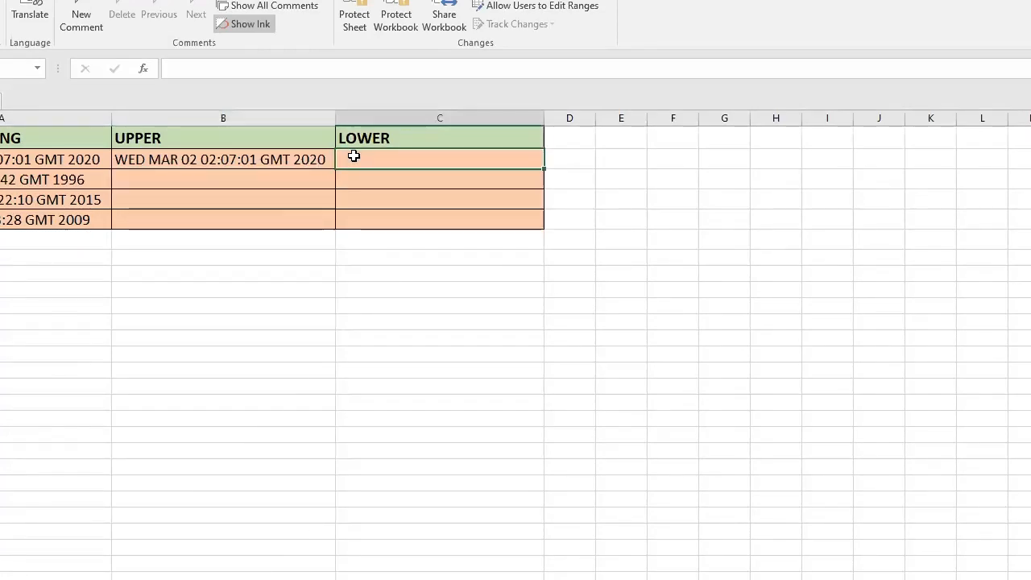
pyautogui.write('=')
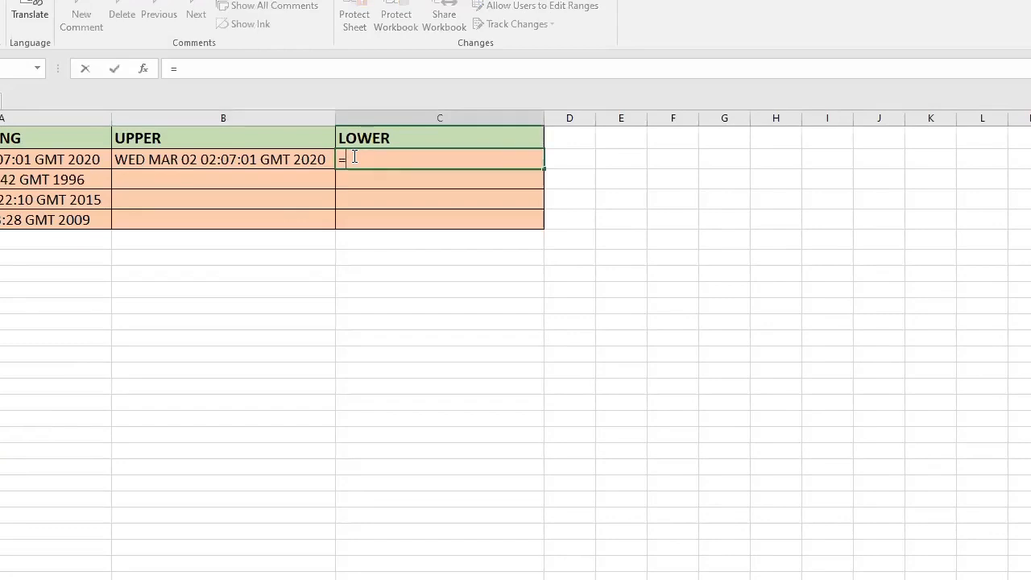
pyautogui.write('lower')
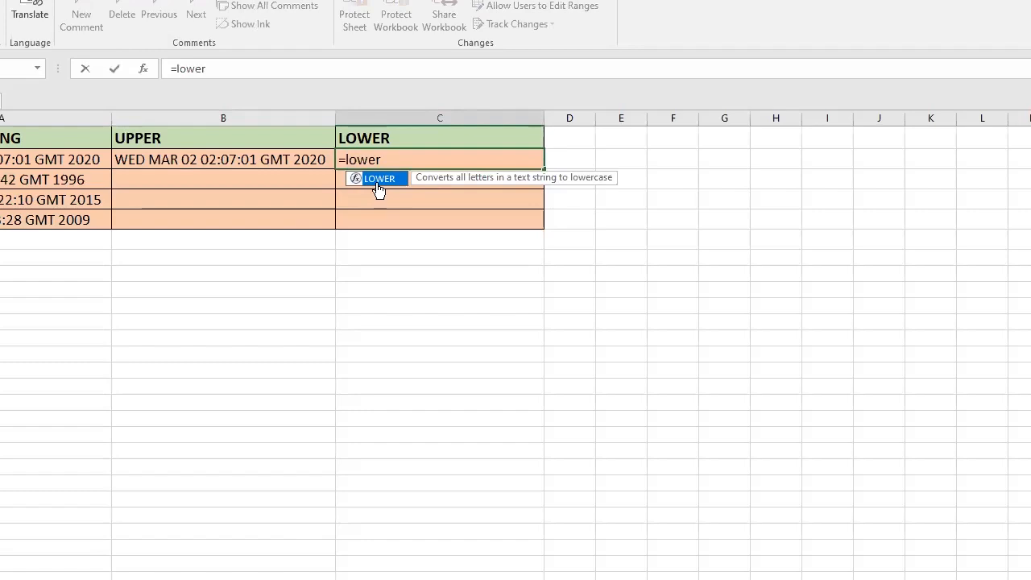
pyautogui.press('Tab')
pyautogui.click(23, 160)
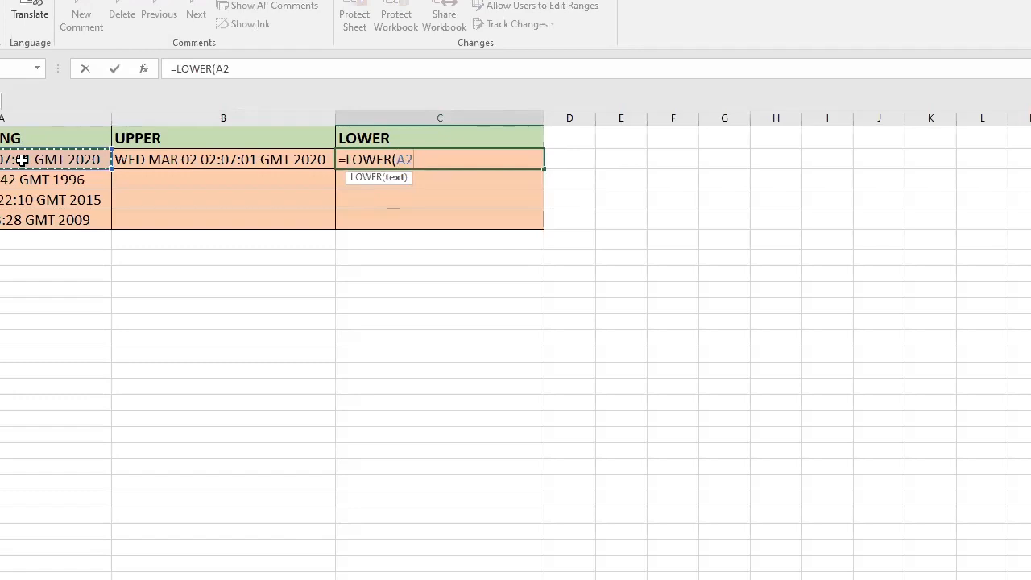
pyautogui.press('Return')
pyautogui.click(358, 158)
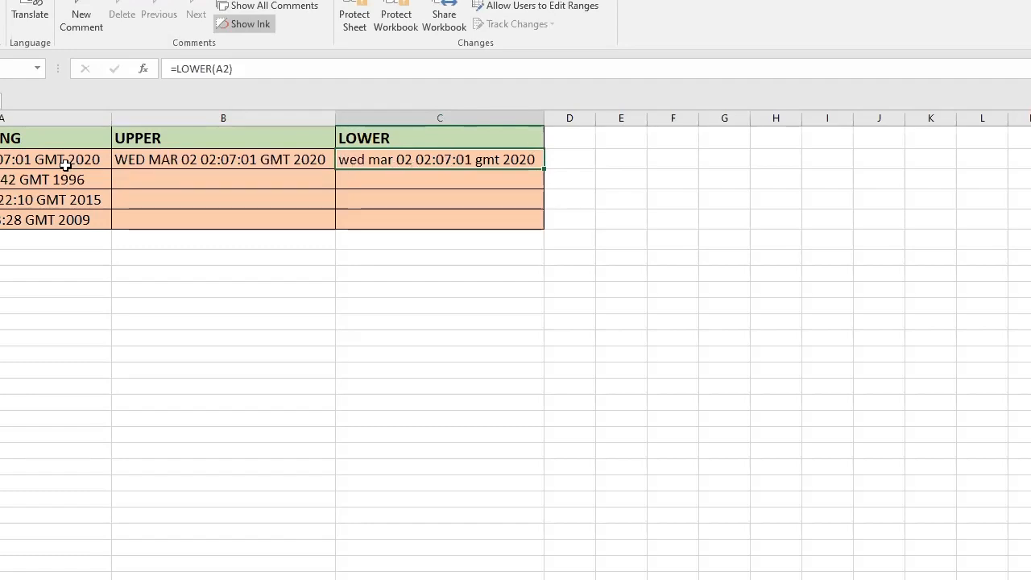
# Fill the UPPER formula from B2 down through B5 and check the formula in the last row
pyautogui.click(254, 159)
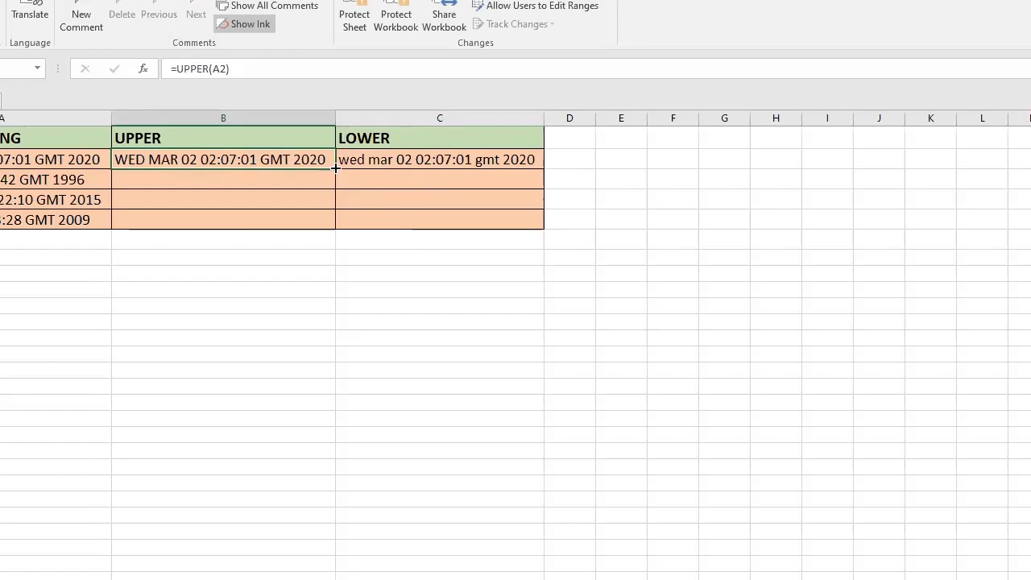
pyautogui.moveTo(339, 220); pyautogui.dragTo(338, 221)
pyautogui.click(223, 272)
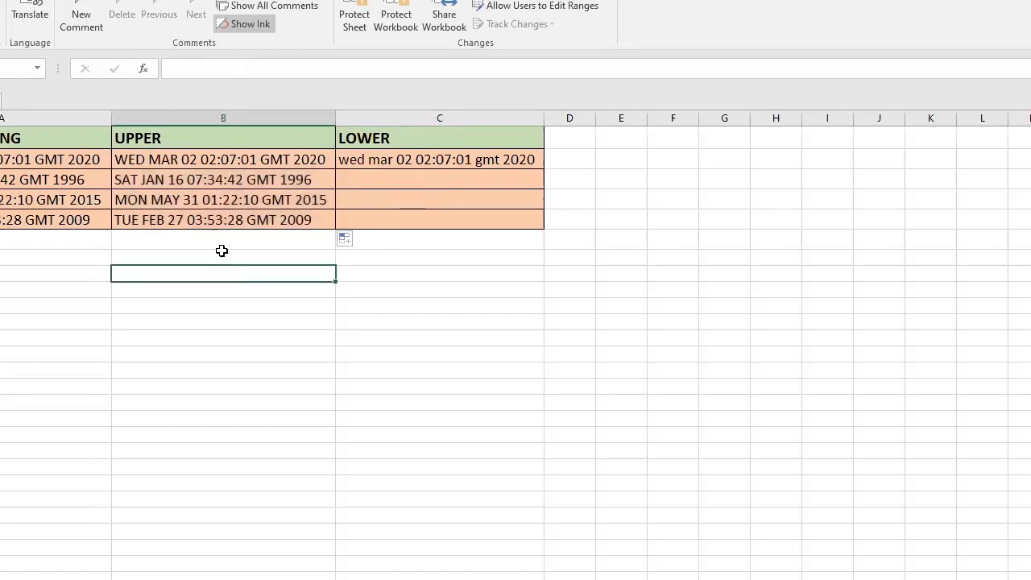
pyautogui.click(218, 216)
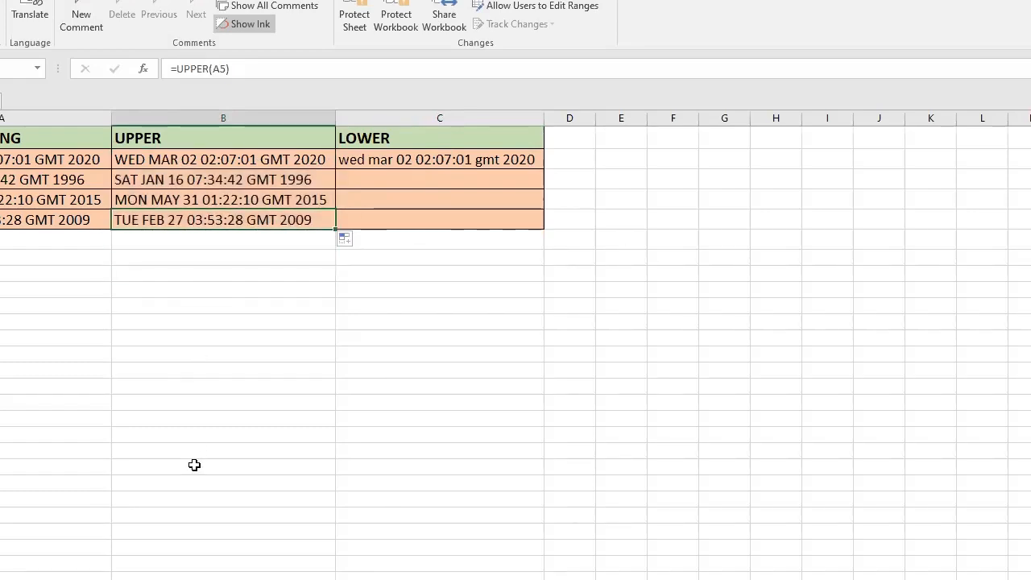
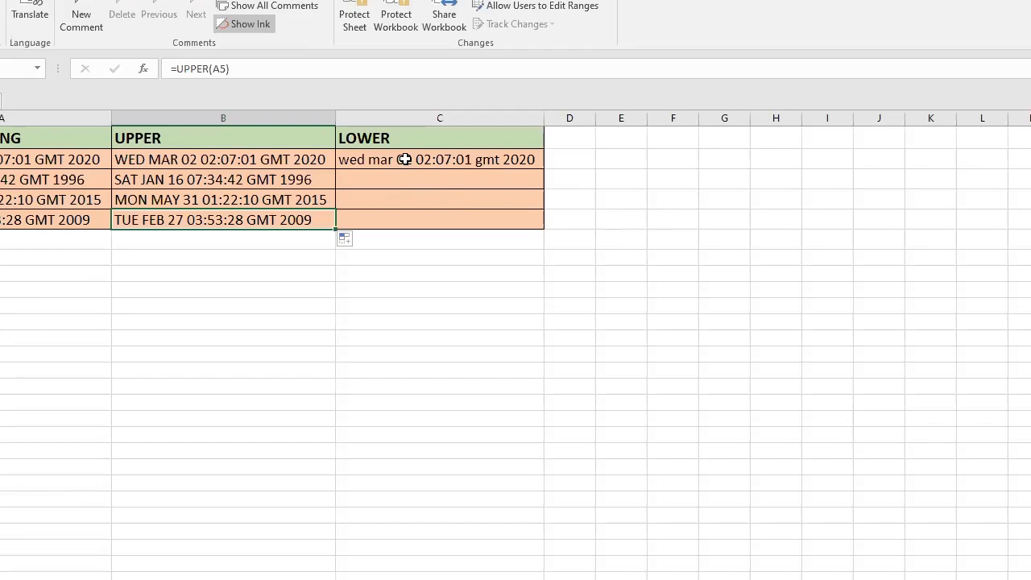
pyautogui.click(405, 160)
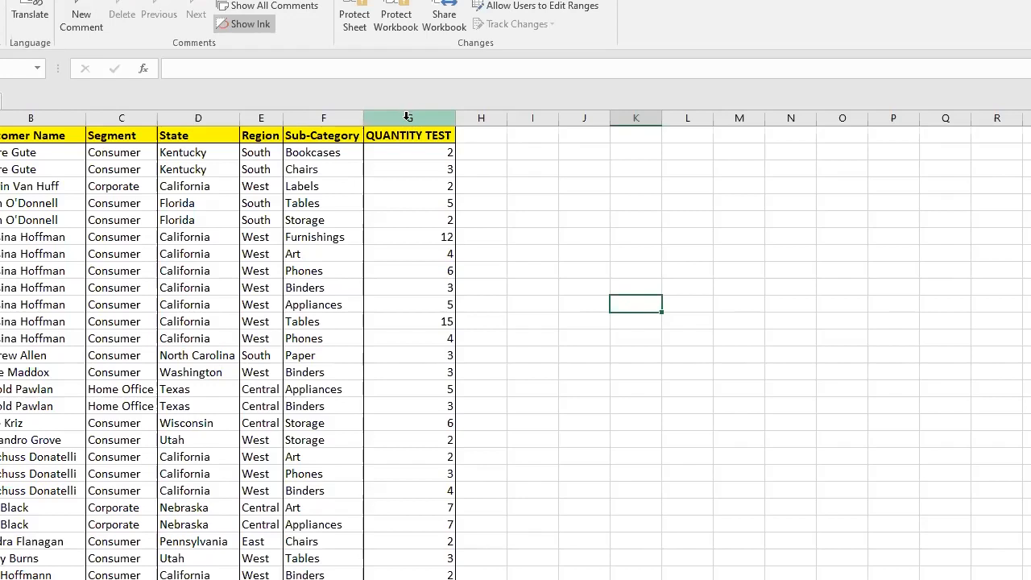
pyautogui.click(407, 118)
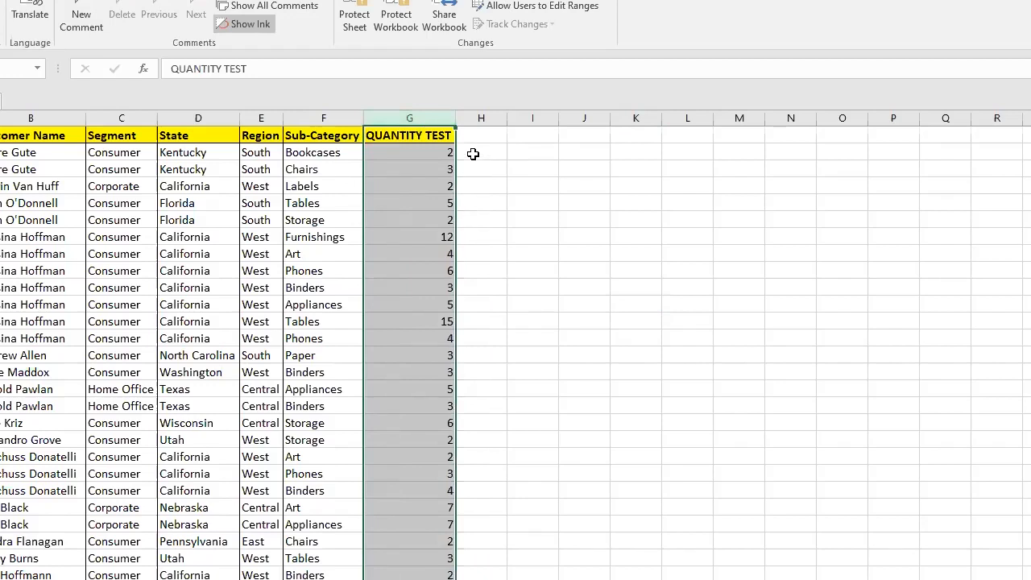
pyautogui.click(495, 167)
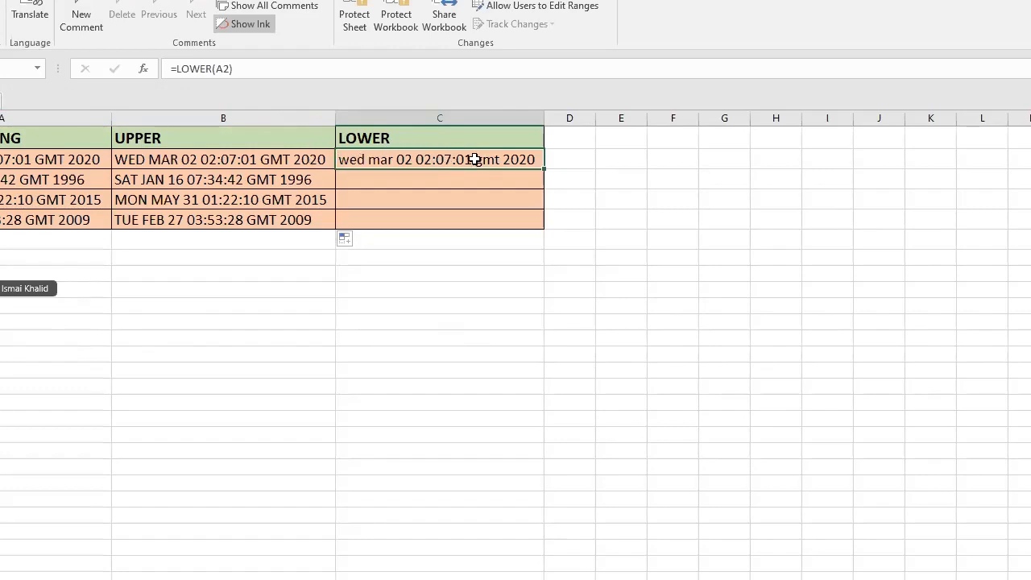
# Add the heading PROPER in D1 beside LOWER and fit column D to its width
pyautogui.click(565, 134)
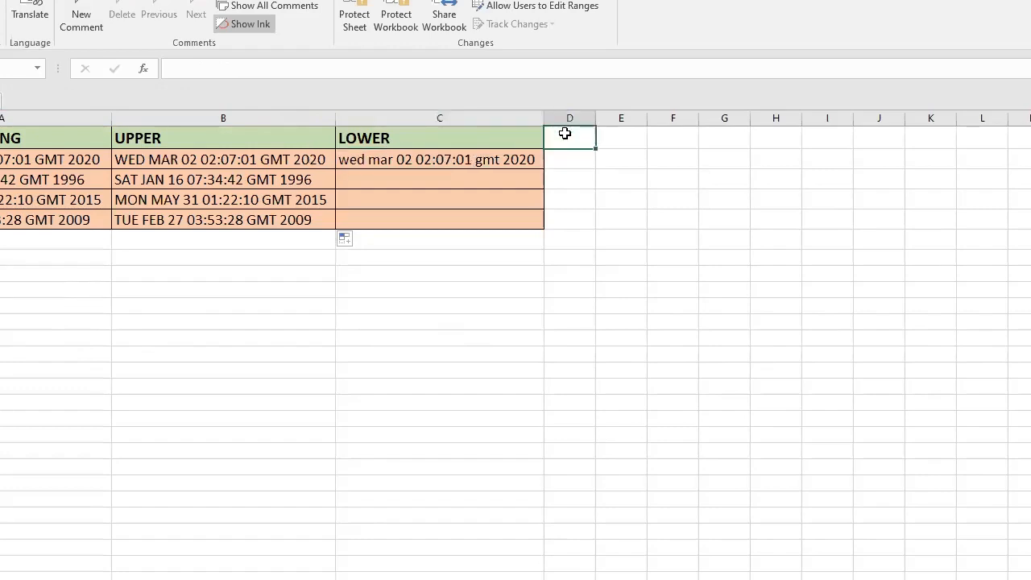
pyautogui.write('PROPER')
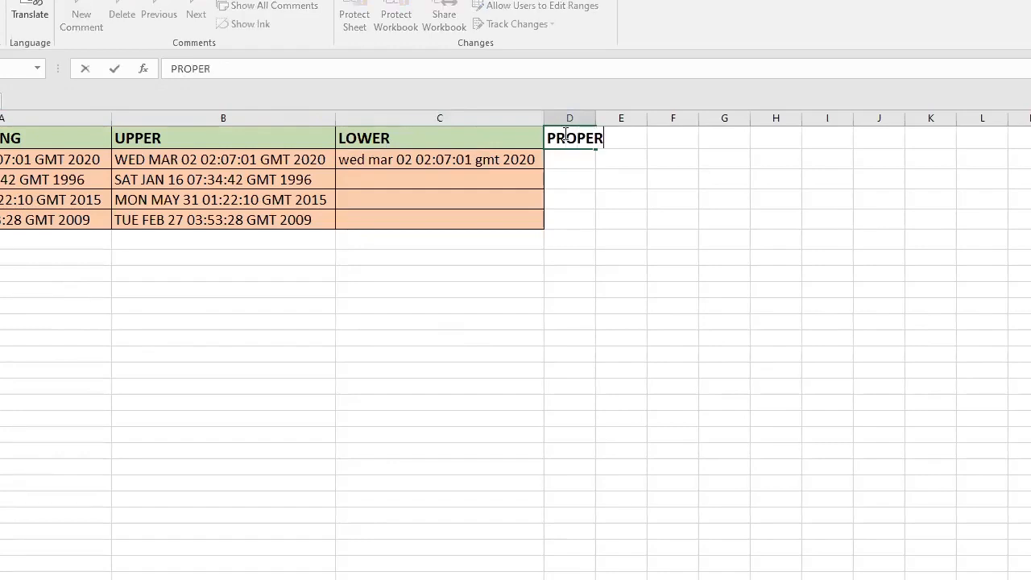
pyautogui.press('Return')
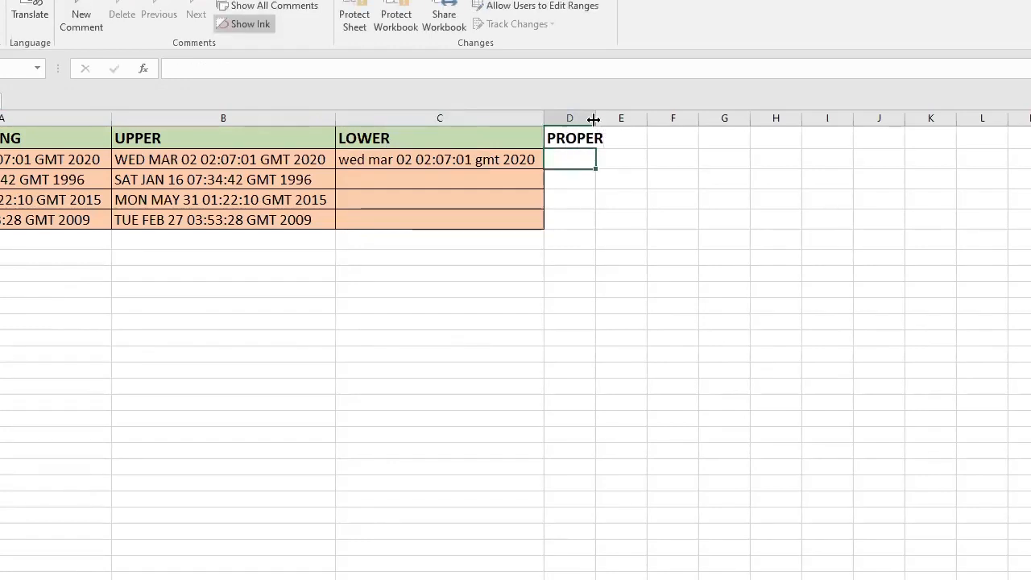
pyautogui.doubleClick(595, 119)
pyautogui.click(573, 138)
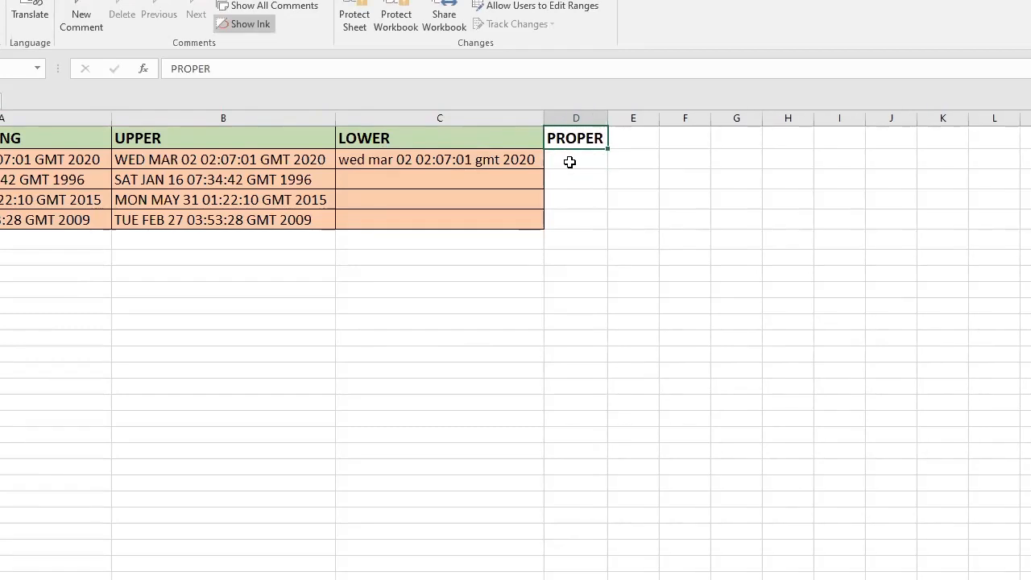
# Enter a PROPER formula in D2 that converts the lowercase text in C2, and fit column D to the result
pyautogui.click(569, 162)
pyautogui.write('=')
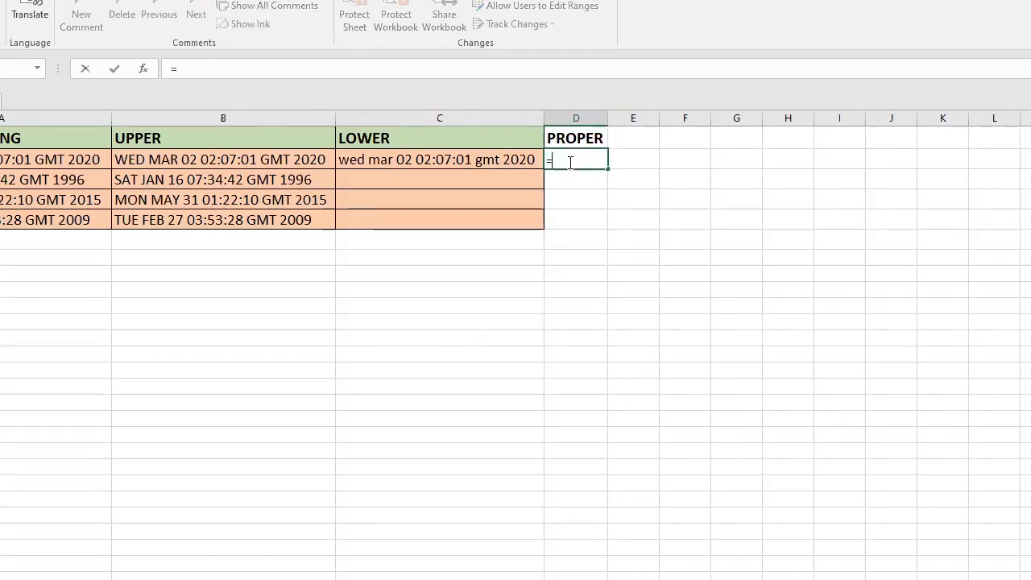
pyautogui.write('PRO')
pyautogui.click(586, 206)
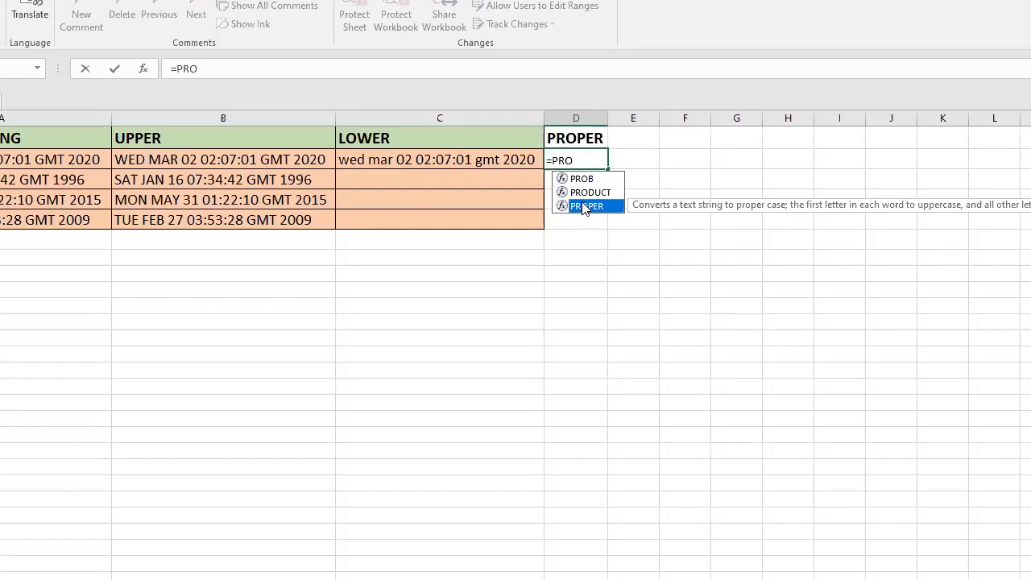
pyautogui.doubleClick(580, 206)
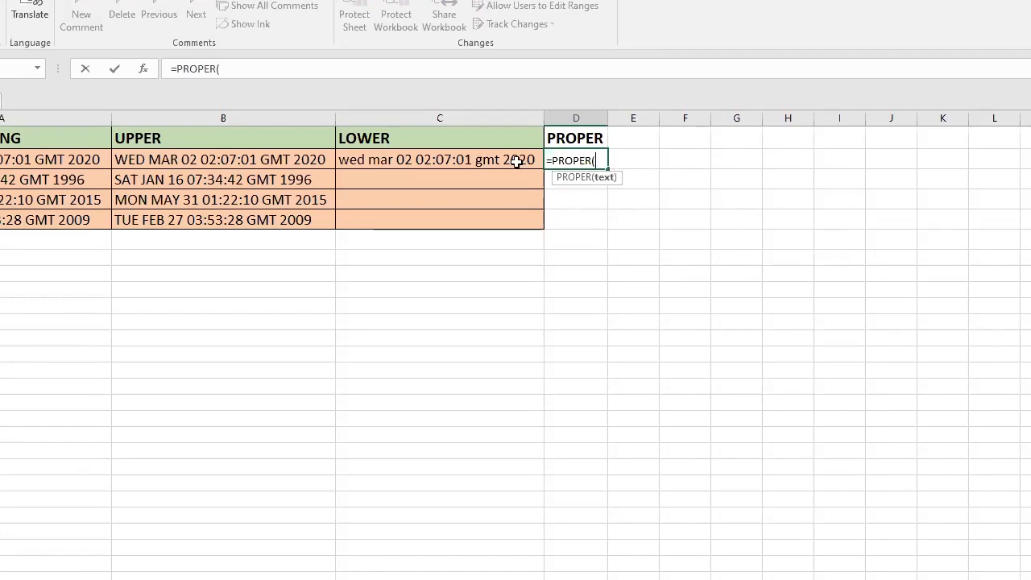
pyautogui.click(469, 157)
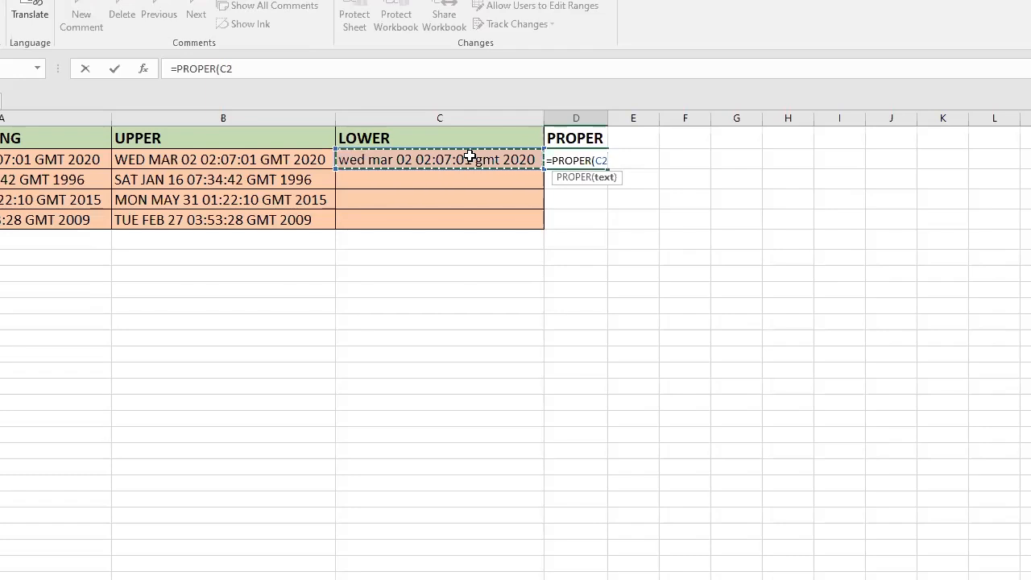
pyautogui.press('Return')
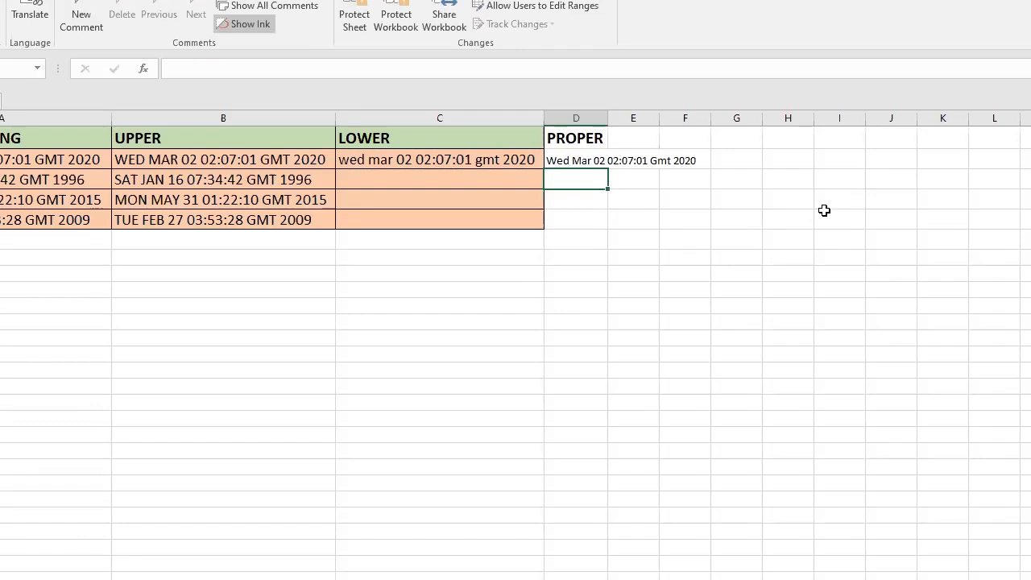
pyautogui.doubleClick(608, 119)
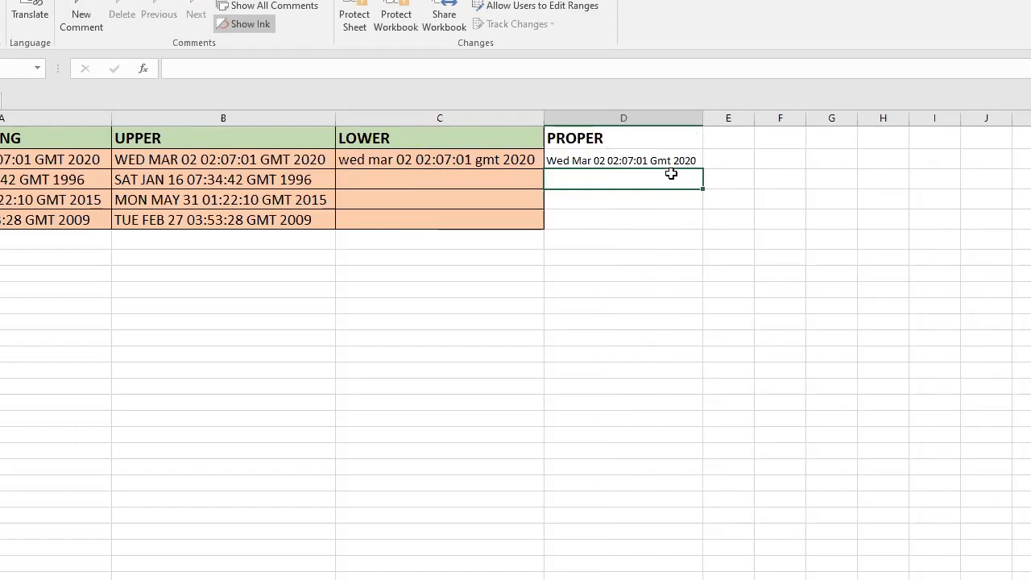
pyautogui.click(662, 160)
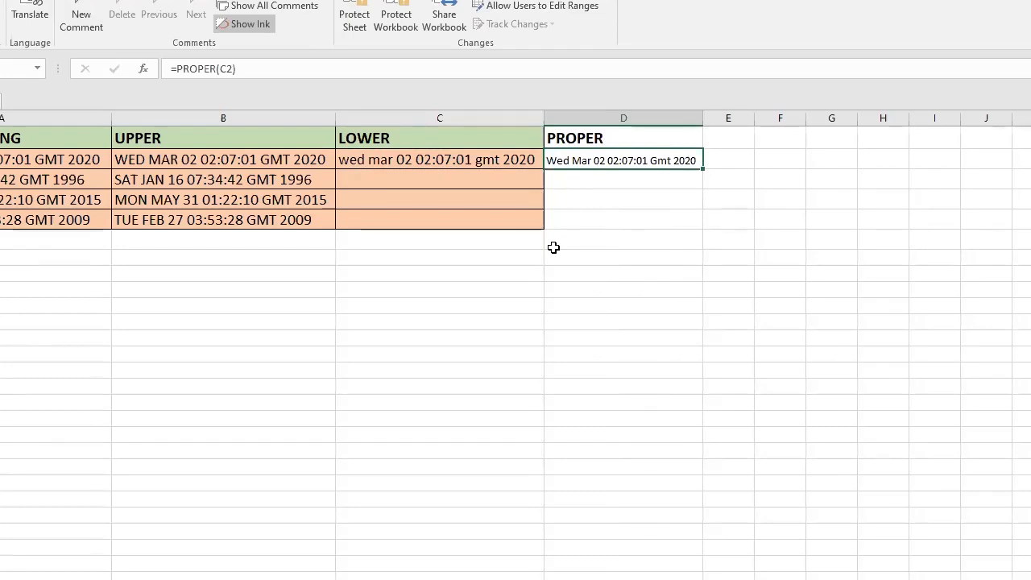
# Start a new conditional formatting rule for the whole QUANTITY TEST column from the rules manager
pyautogui.hotkey('ctrl', 'pagedown')
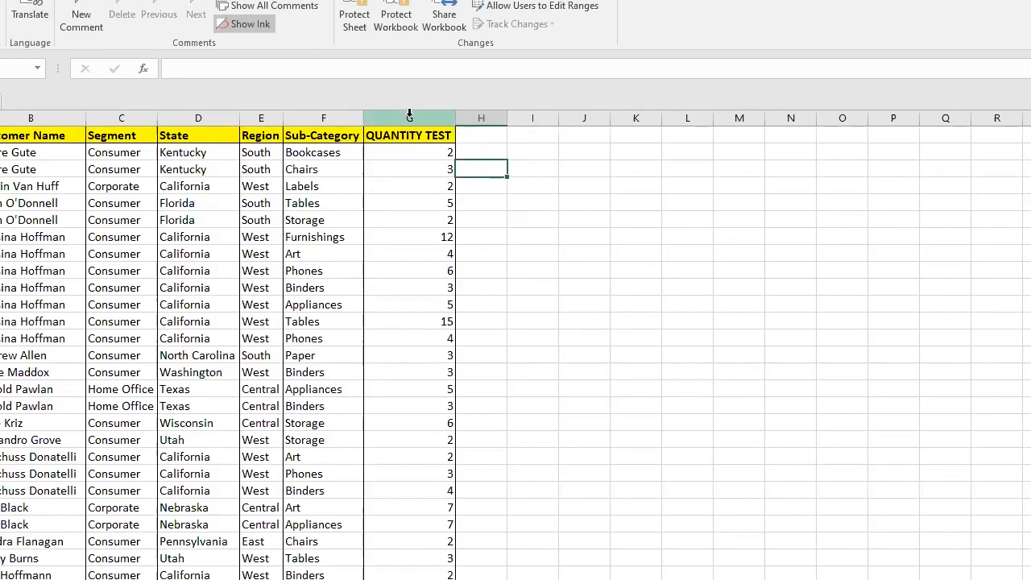
pyautogui.click(409, 114)
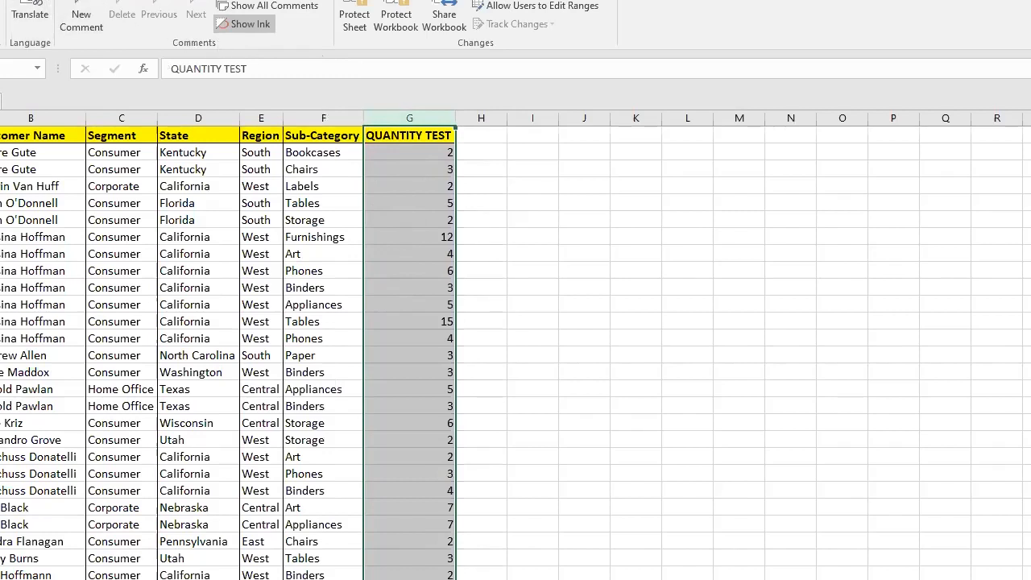
pyautogui.click(2, 1)
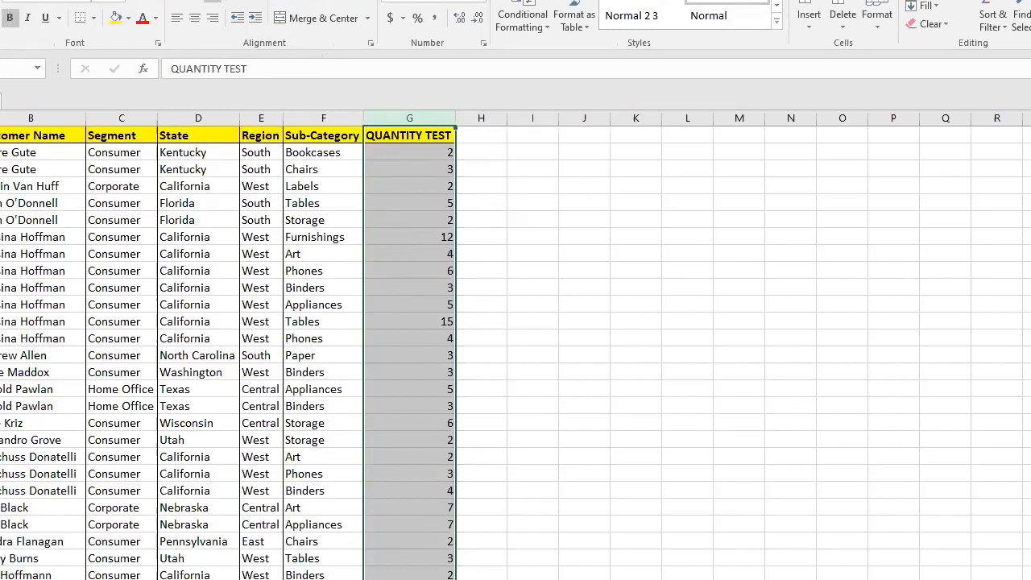
pyautogui.click(539, 26)
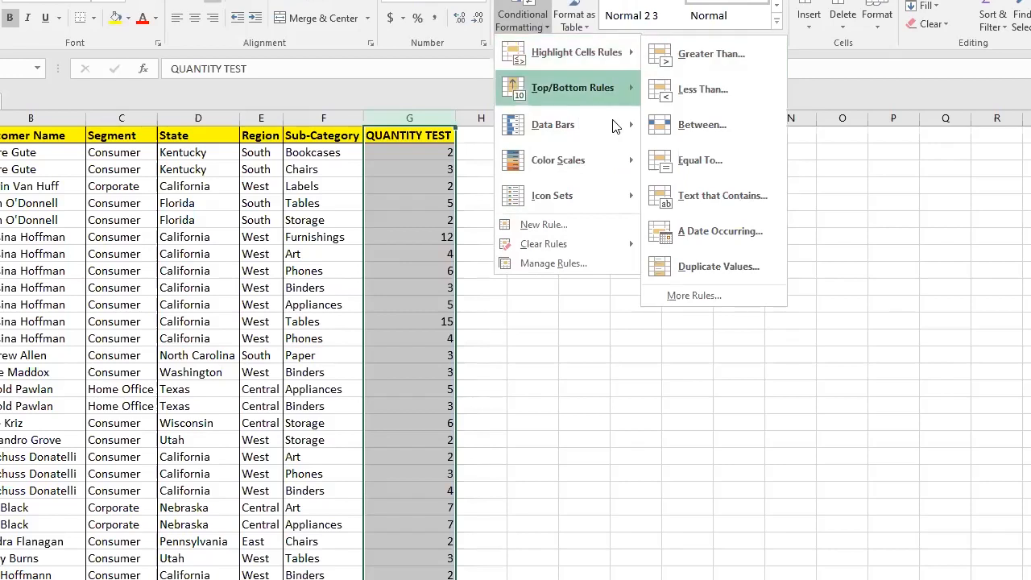
pyautogui.moveTo(580, 123)
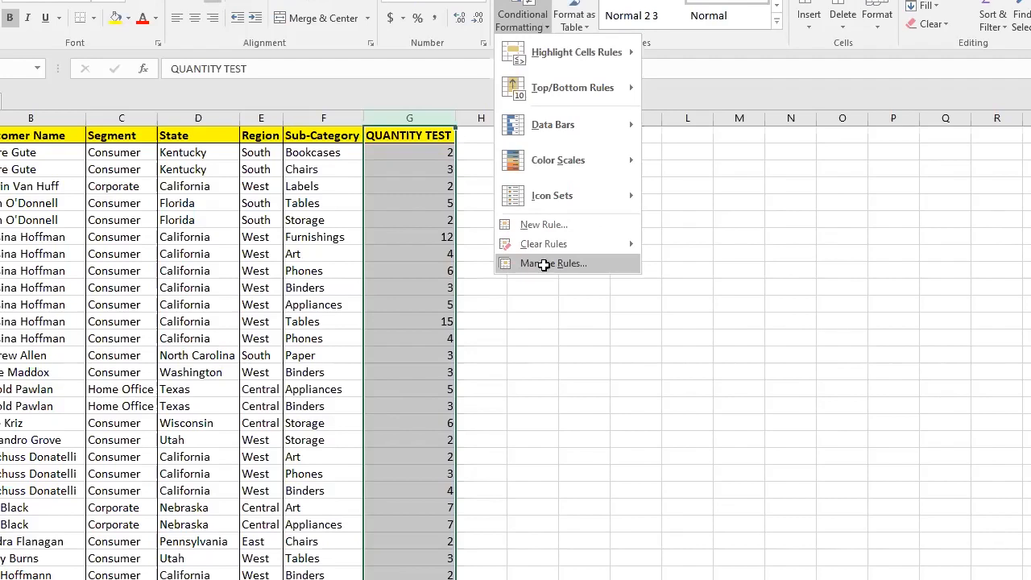
pyautogui.click(545, 266)
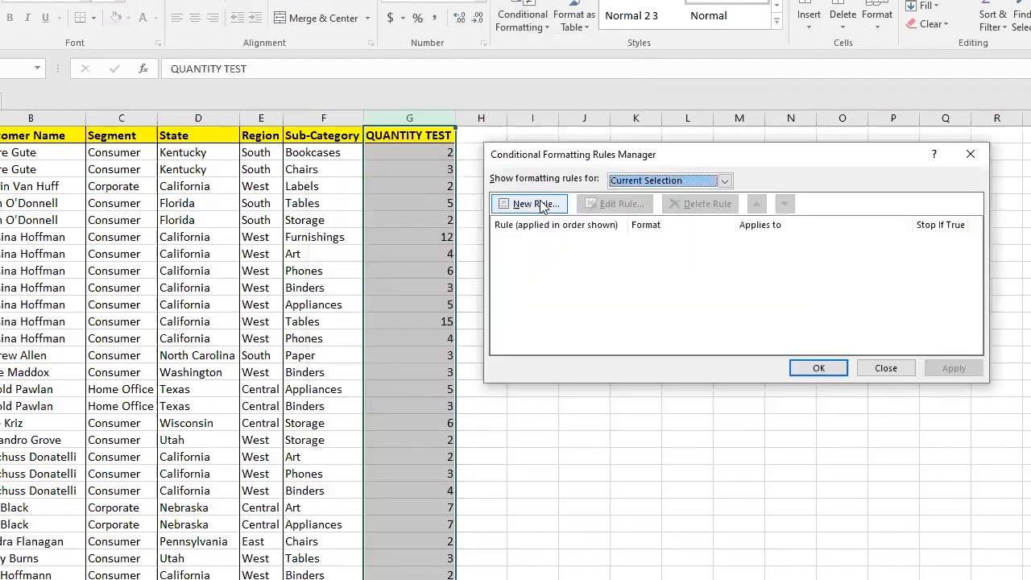
pyautogui.click(531, 206)
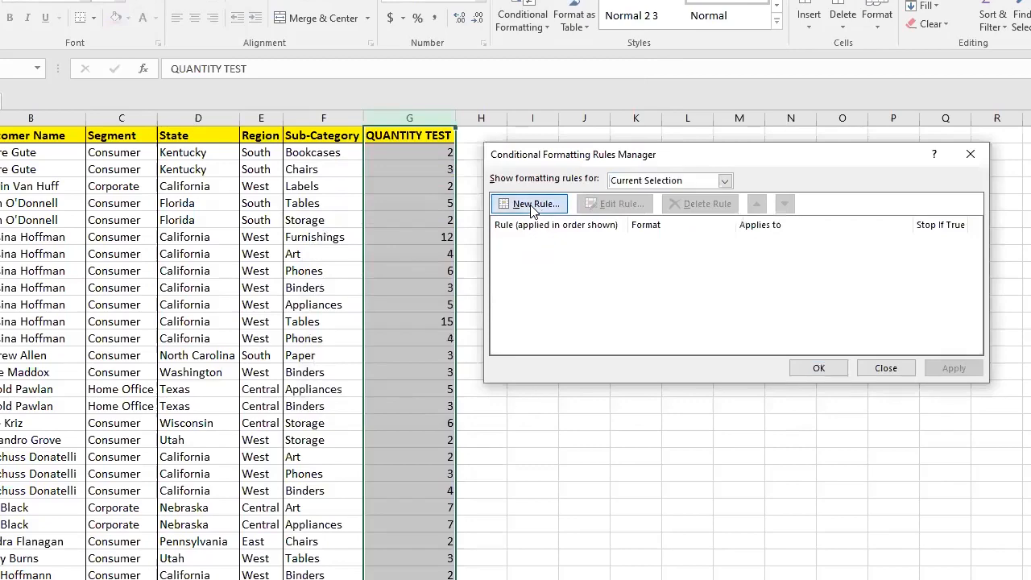
pyautogui.click(532, 206)
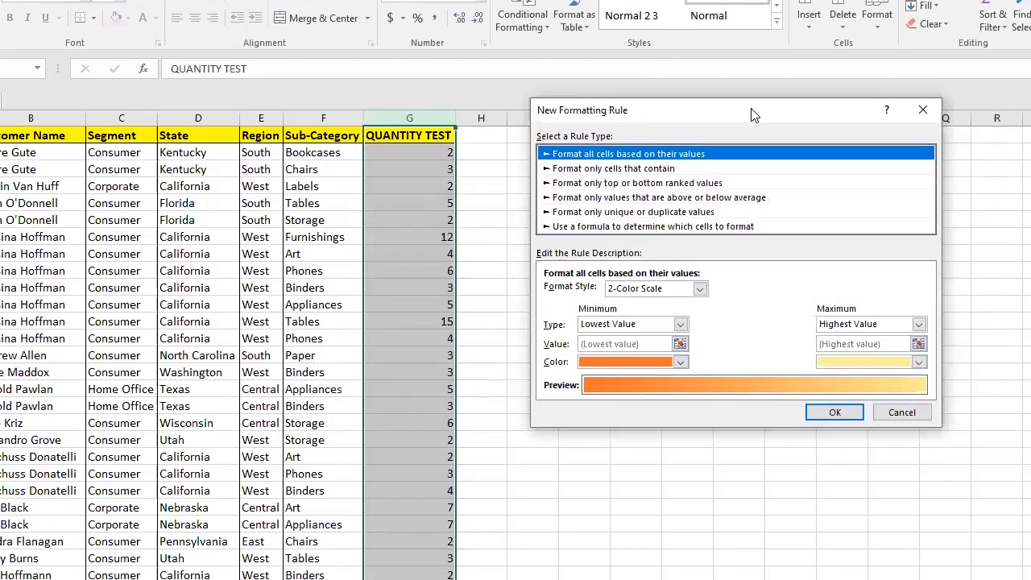
pyautogui.moveTo(753, 115); pyautogui.dragTo(672, 107)
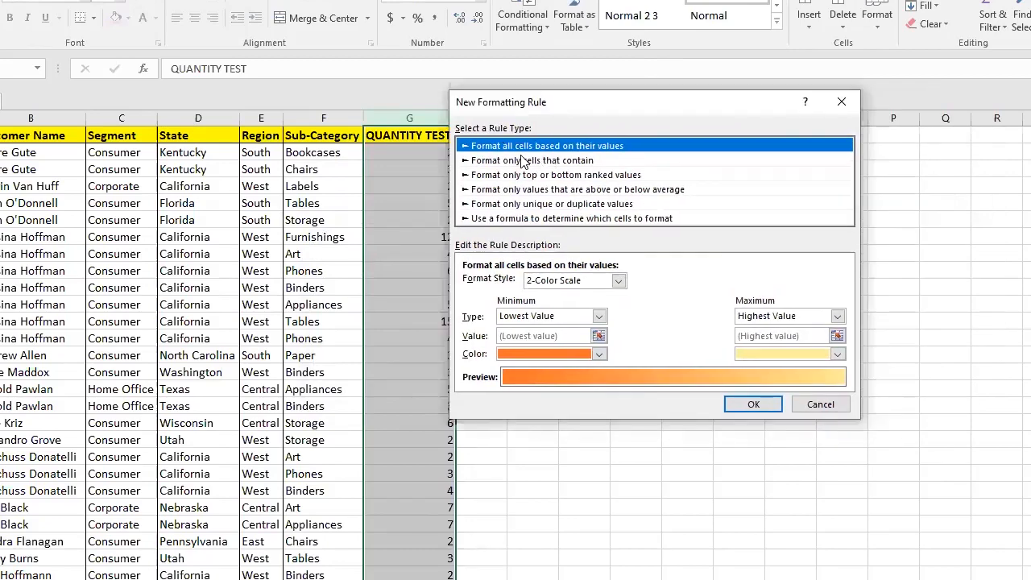
# Define the rule to format only cells whose cell value is equal to 2
pyautogui.click(570, 161)
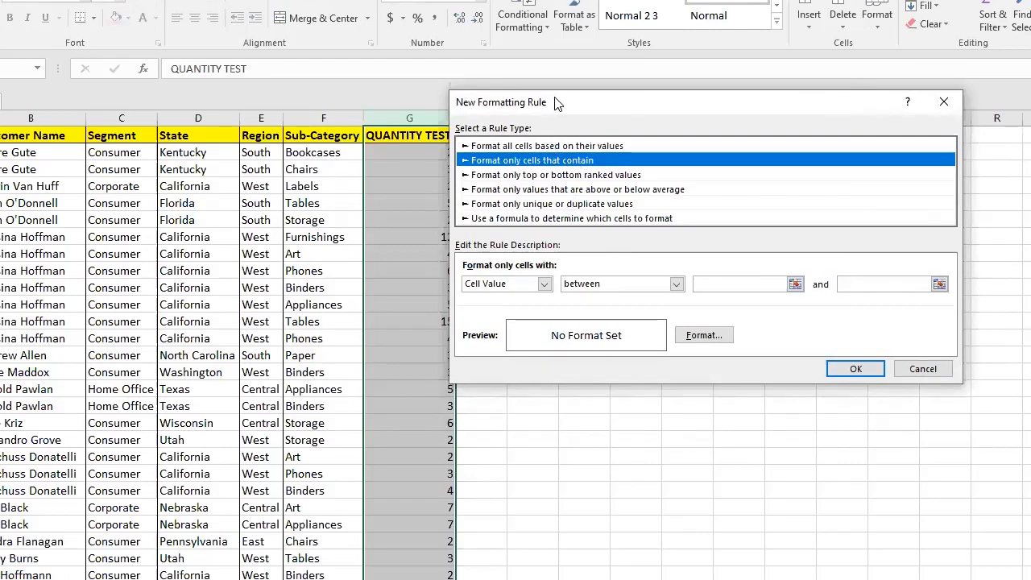
pyautogui.moveTo(556, 102); pyautogui.dragTo(596, 85)
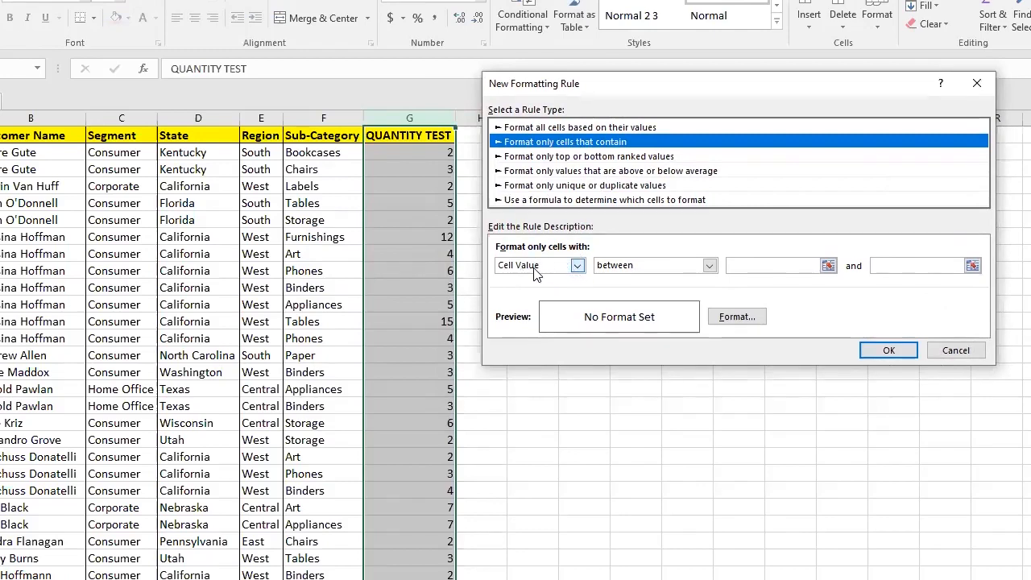
pyautogui.click(708, 265)
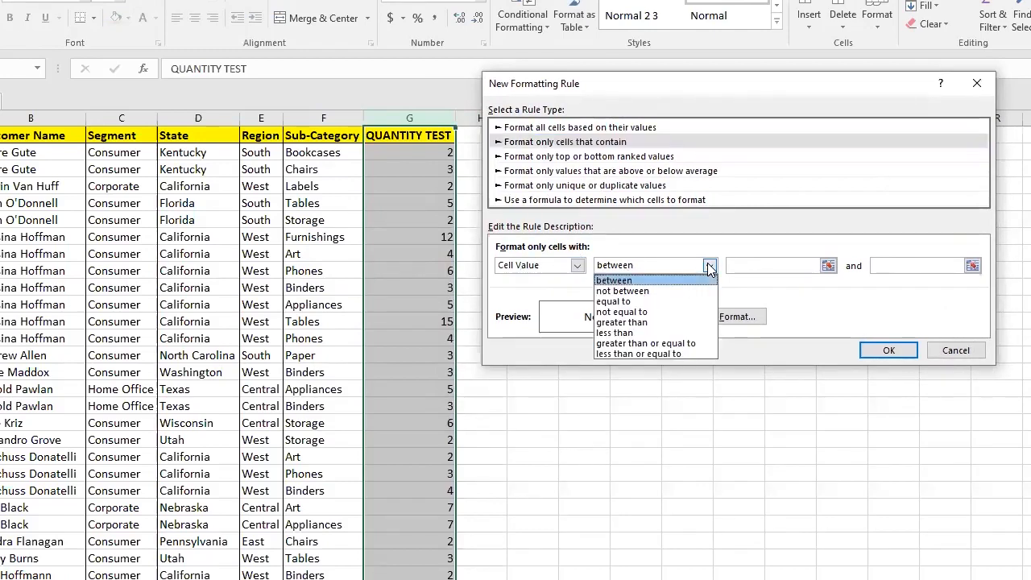
pyautogui.click(627, 302)
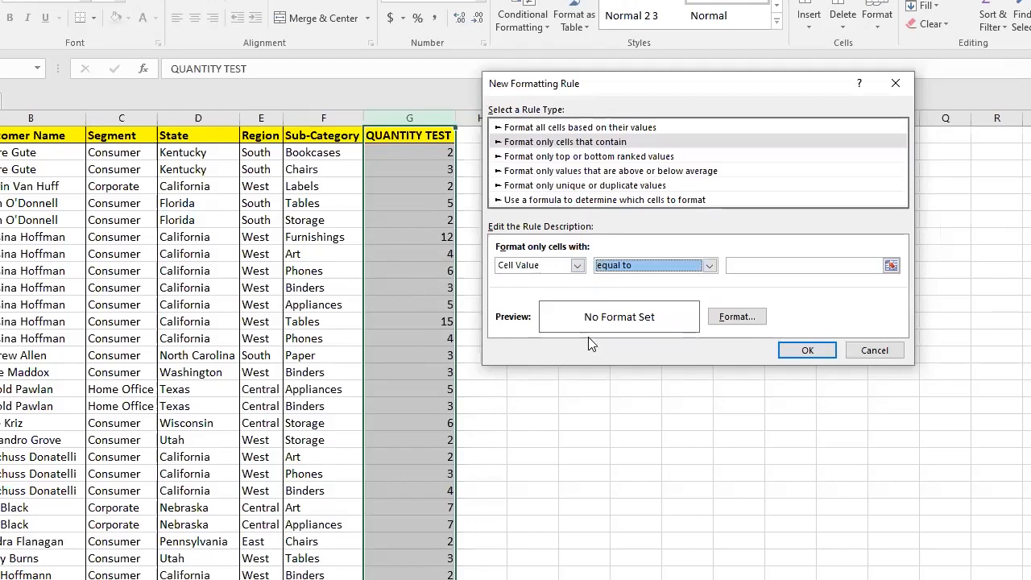
pyautogui.click(761, 266)
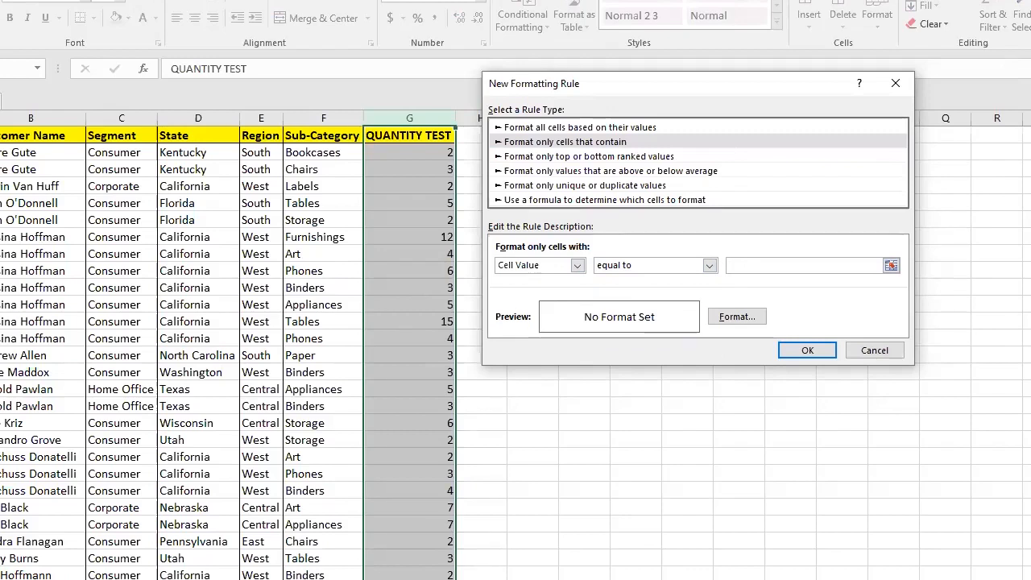
pyautogui.click(731, 264)
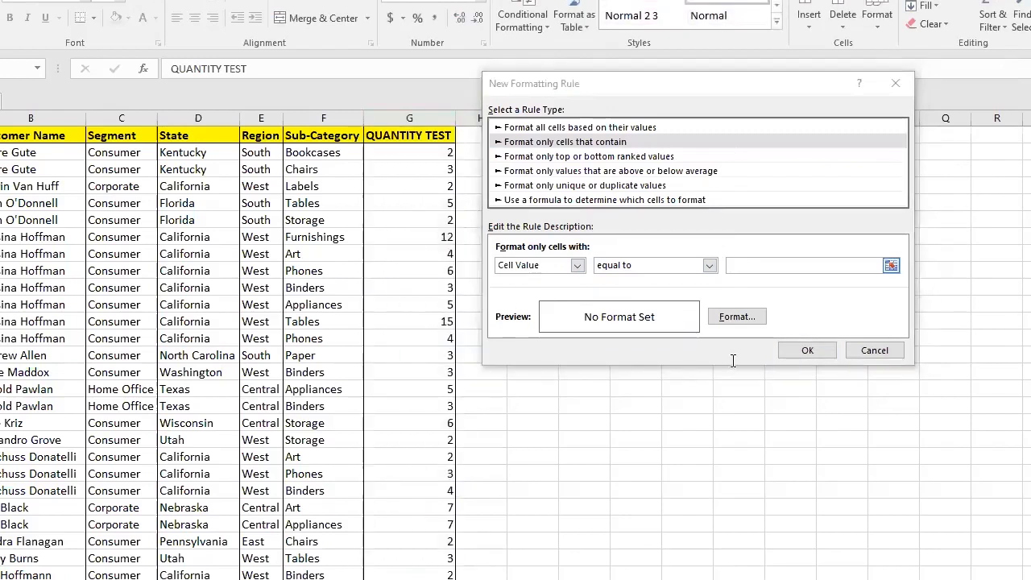
pyautogui.write('2')
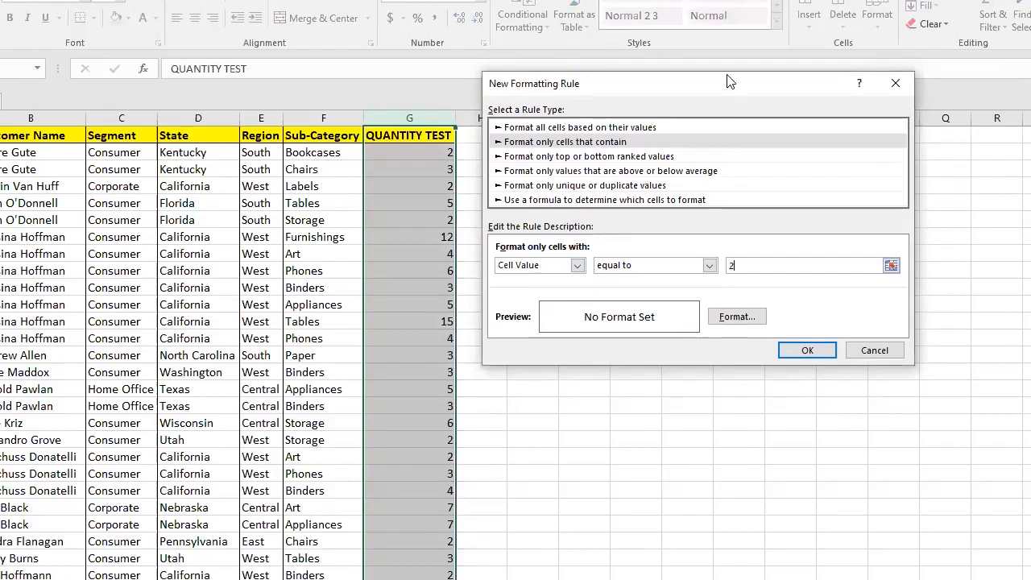
pyautogui.moveTo(729, 81); pyautogui.dragTo(692, 34)
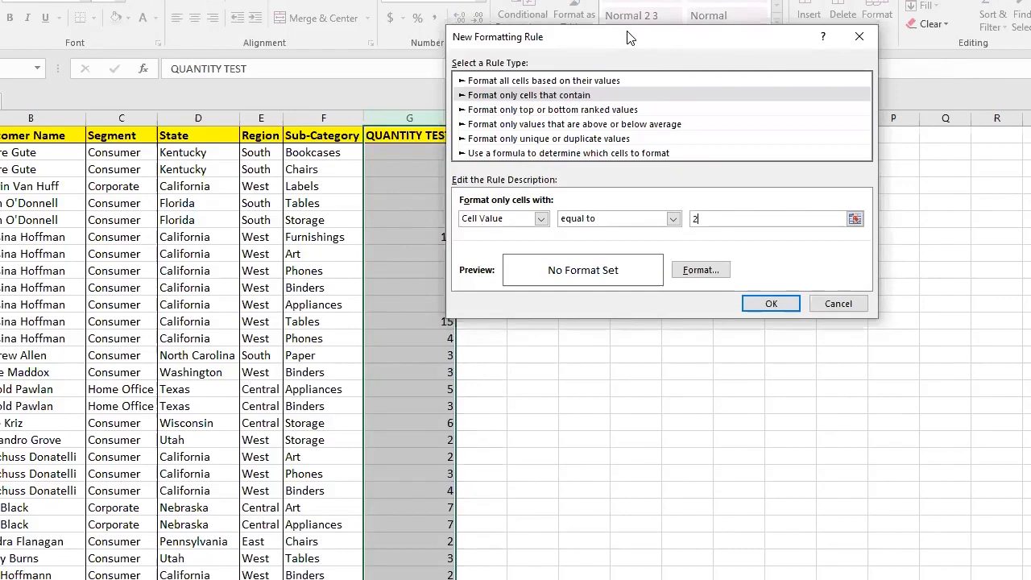
pyautogui.moveTo(629, 38); pyautogui.dragTo(95, 128)
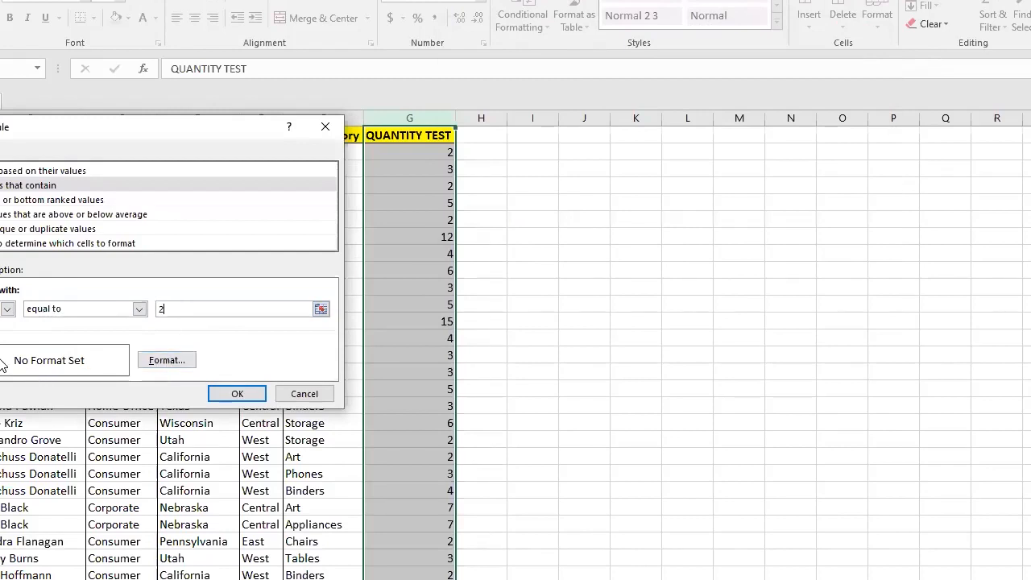
# Open the rule's format settings, review the font and border options, and choose a blue background fill
pyautogui.click(155, 364)
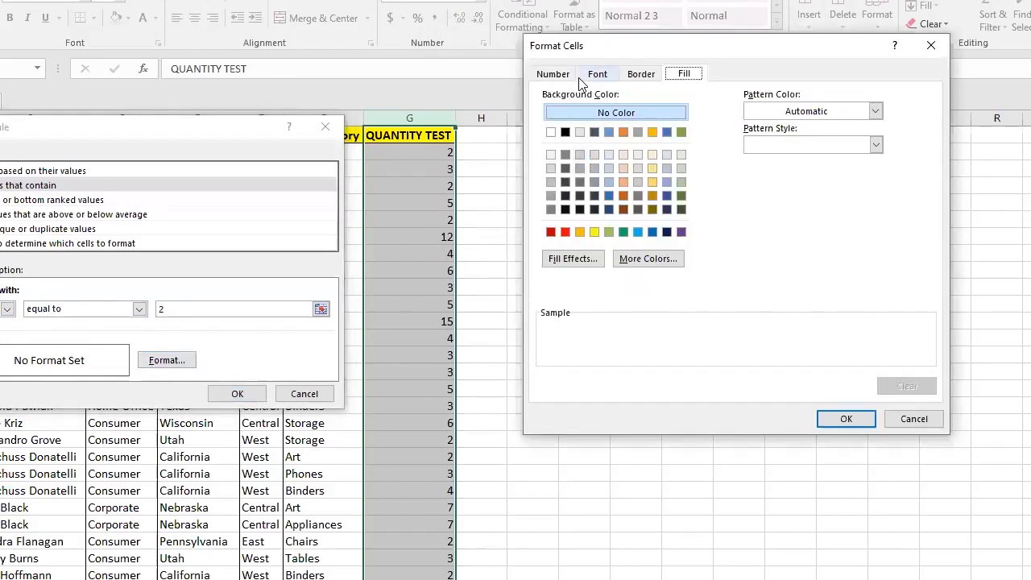
pyautogui.click(596, 75)
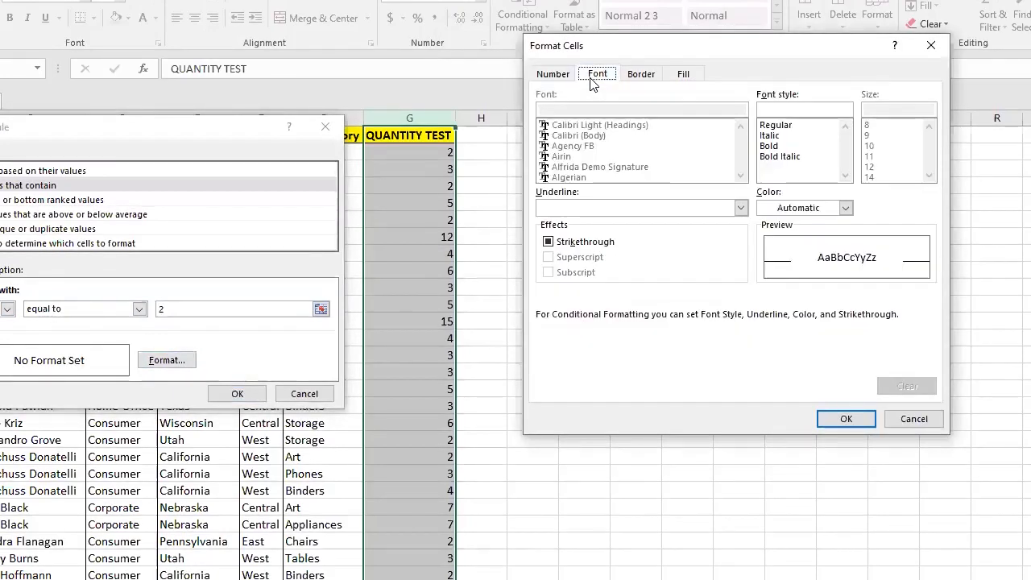
pyautogui.click(641, 75)
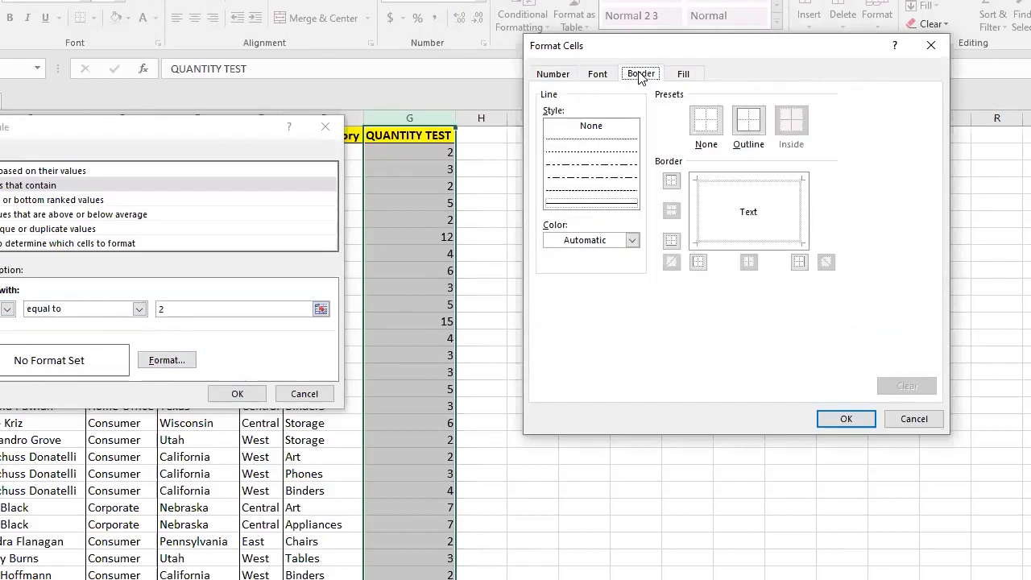
pyautogui.click(684, 77)
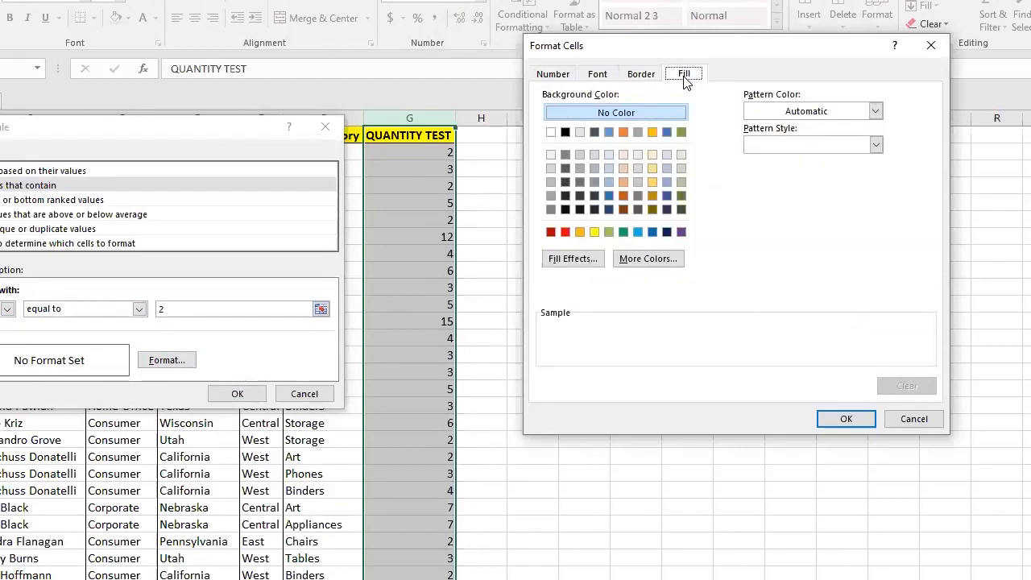
pyautogui.click(666, 133)
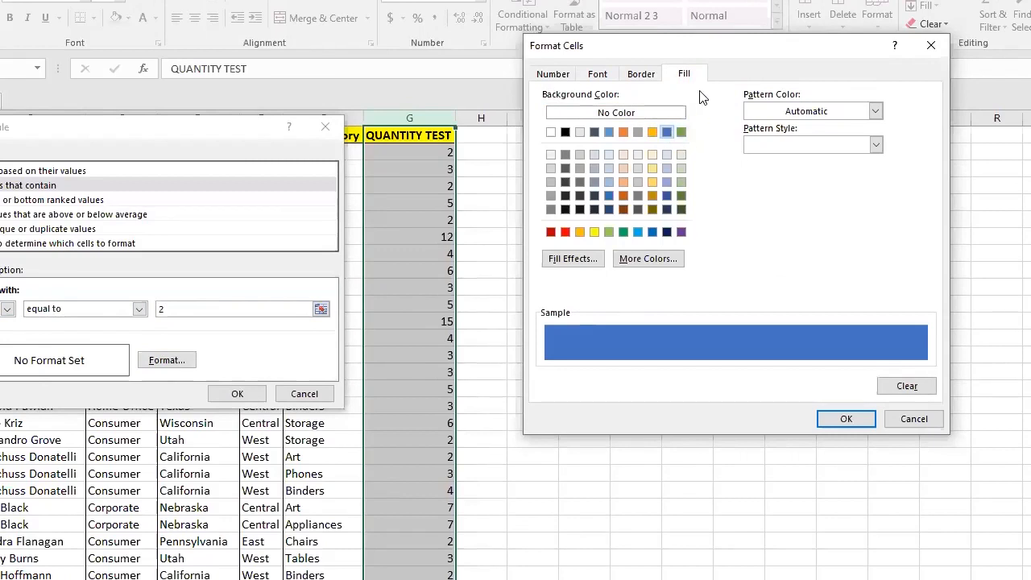
# Set the border line color to orange in the rule's format
pyautogui.click(643, 76)
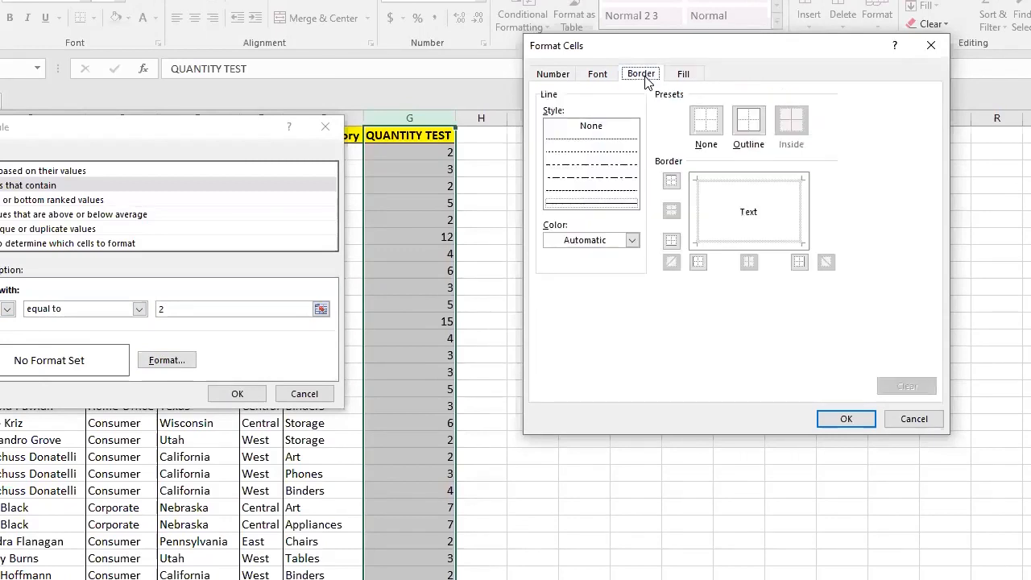
pyautogui.click(632, 242)
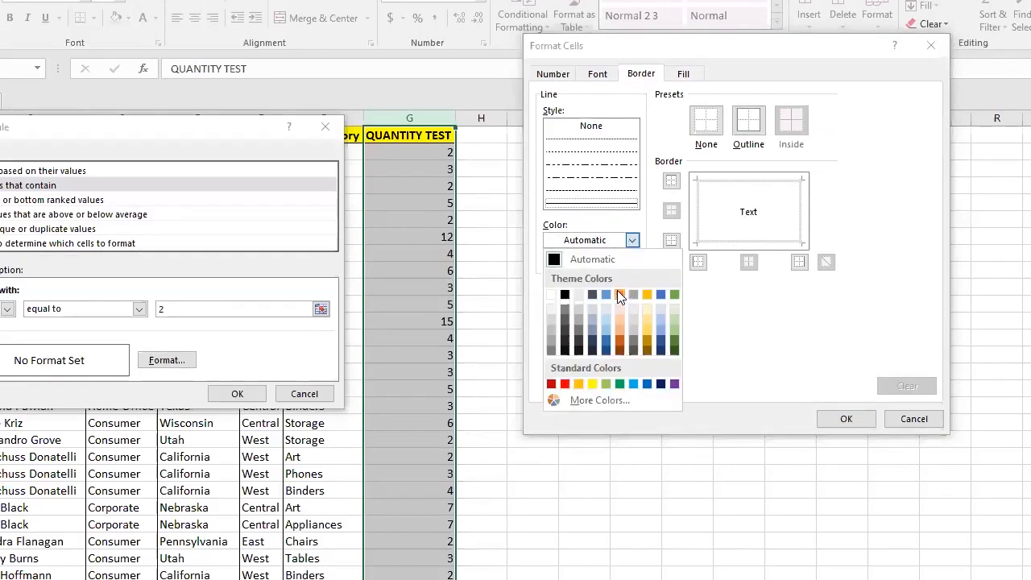
pyautogui.click(619, 295)
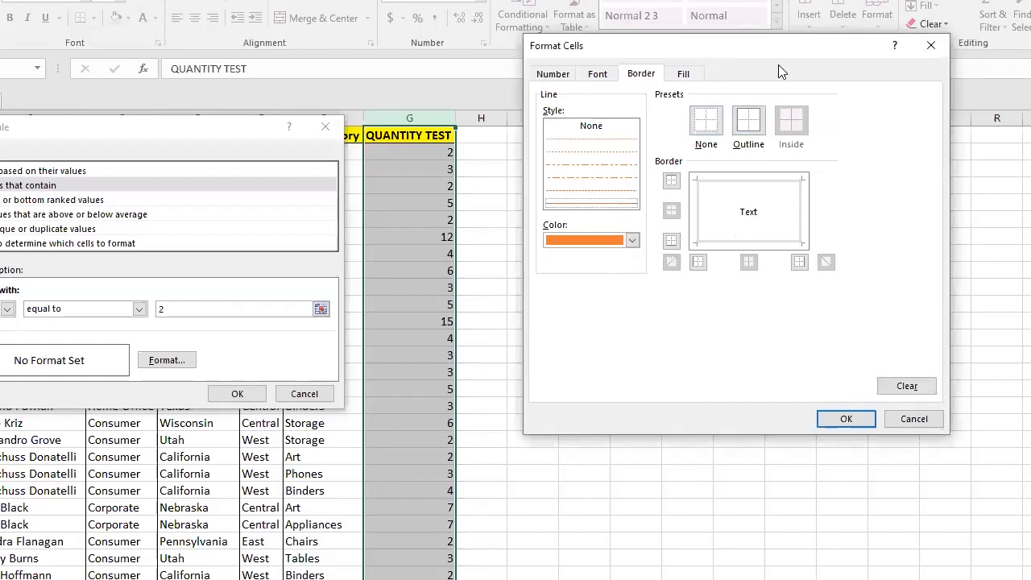
pyautogui.moveTo(780, 46); pyautogui.dragTo(734, 38)
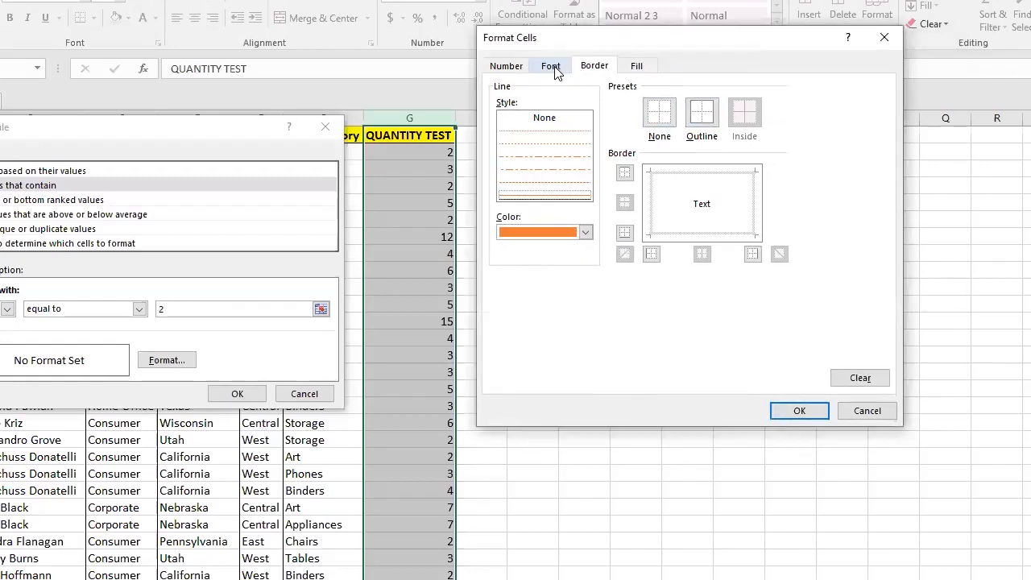
# Set the rule's font color to black and accept the cell format
pyautogui.click(551, 67)
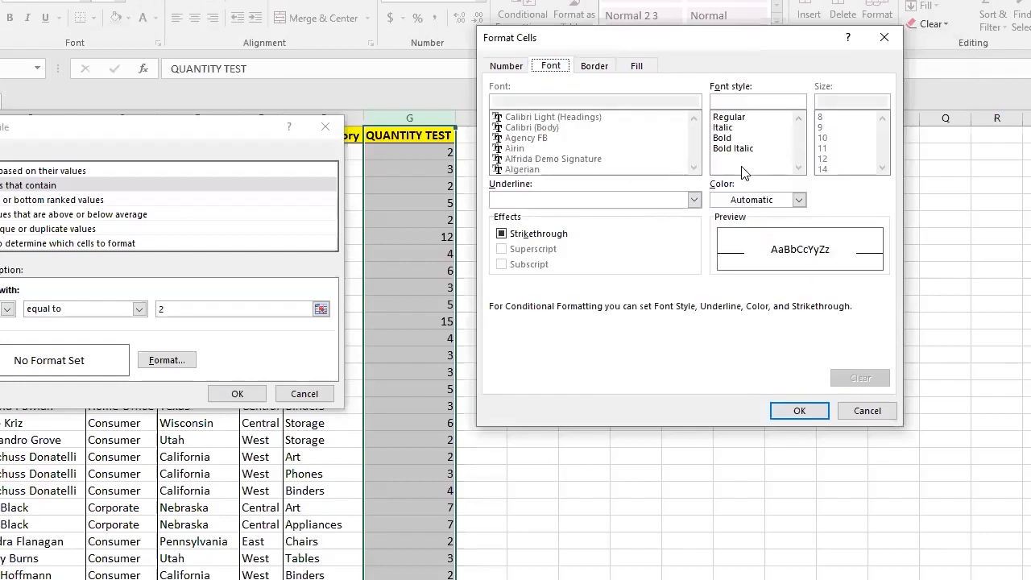
pyautogui.click(800, 201)
pyautogui.click(800, 201)
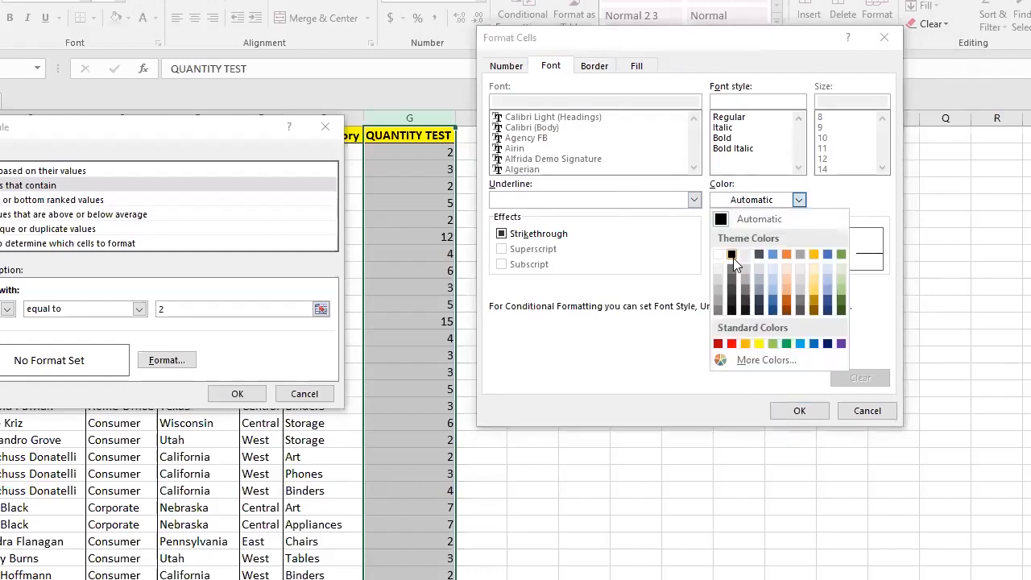
pyautogui.click(732, 257)
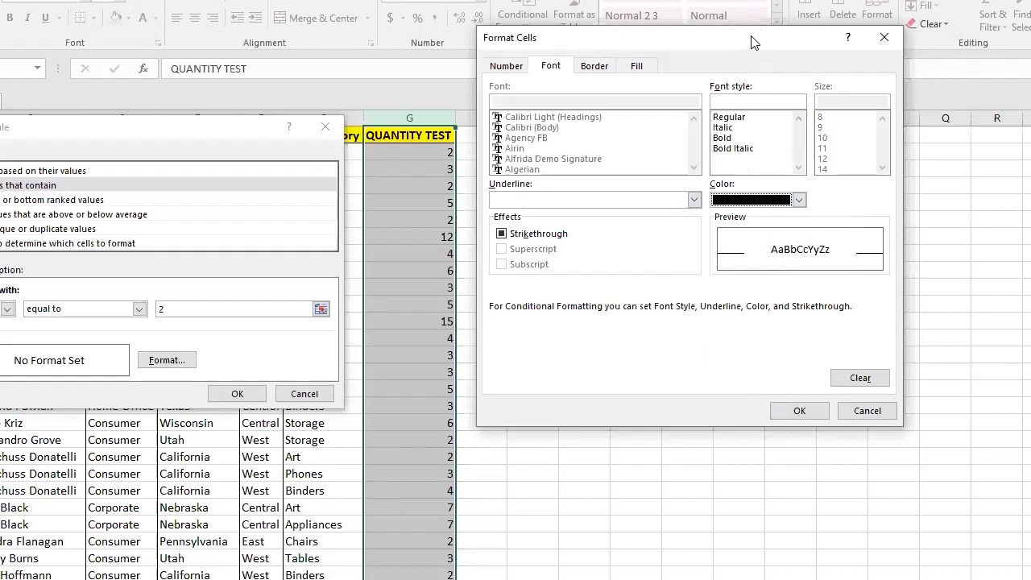
pyautogui.moveTo(754, 42); pyautogui.dragTo(670, 29)
pyautogui.click(721, 396)
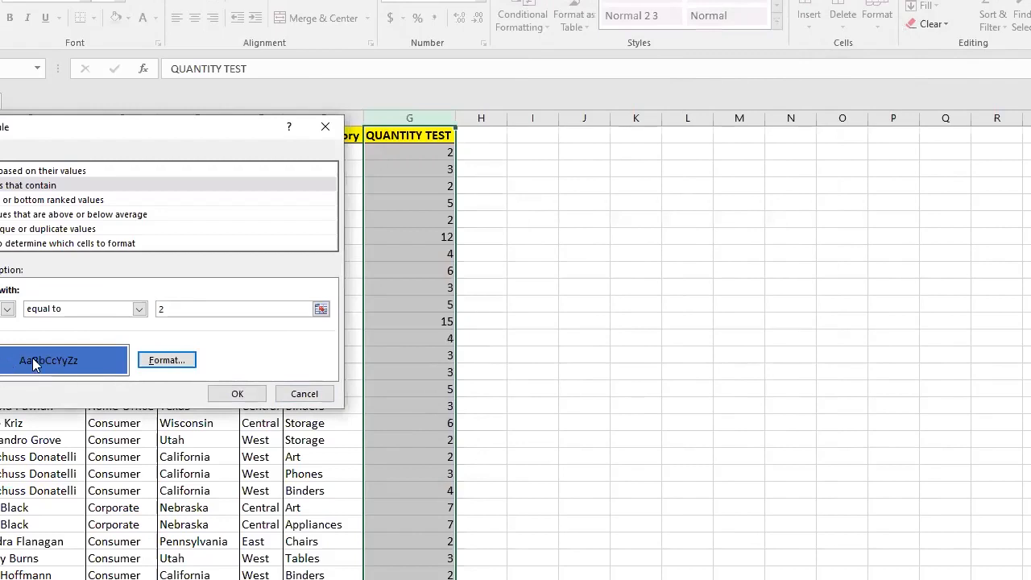
# Save the new rule and apply it to column G, keeping the rules manager open
pyautogui.click(236, 396)
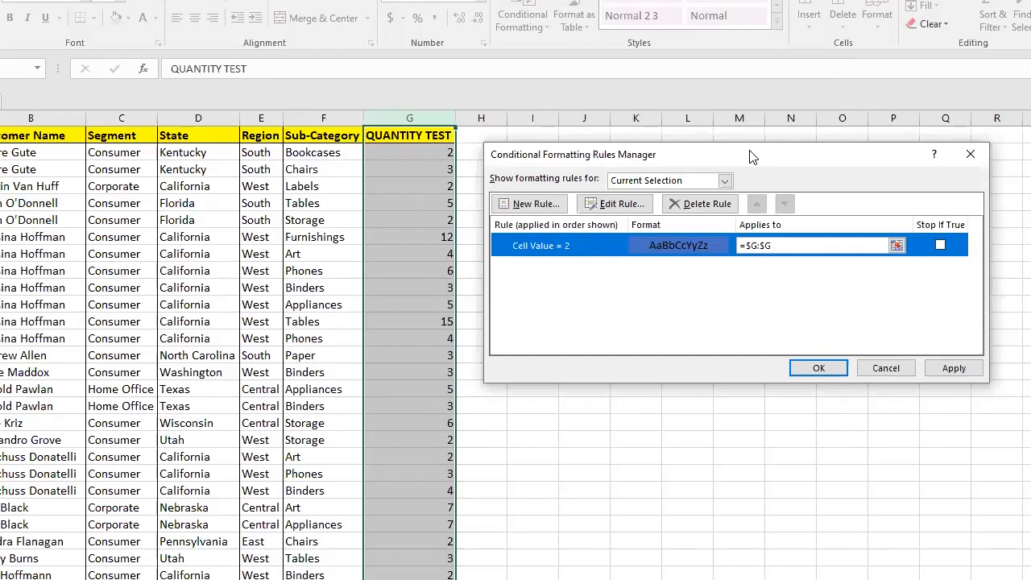
pyautogui.moveTo(750, 155); pyautogui.dragTo(123, 125)
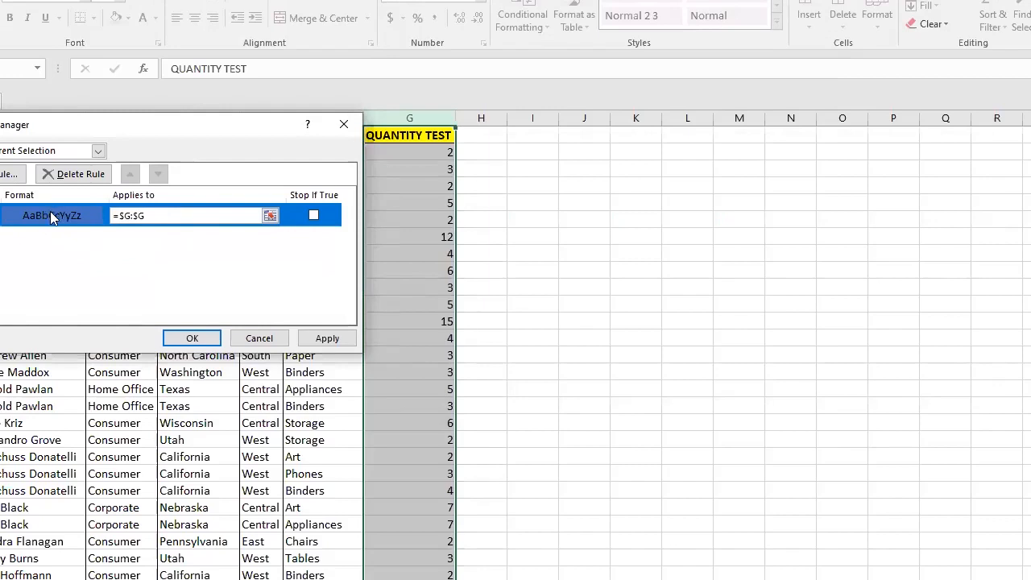
pyautogui.click(318, 339)
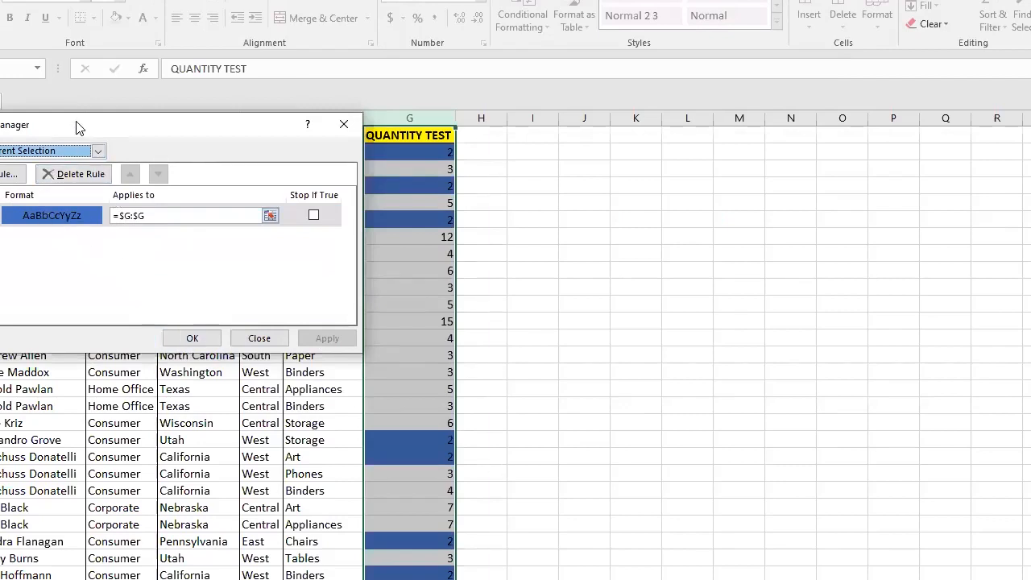
pyautogui.moveTo(80, 125); pyautogui.dragTo(628, 47)
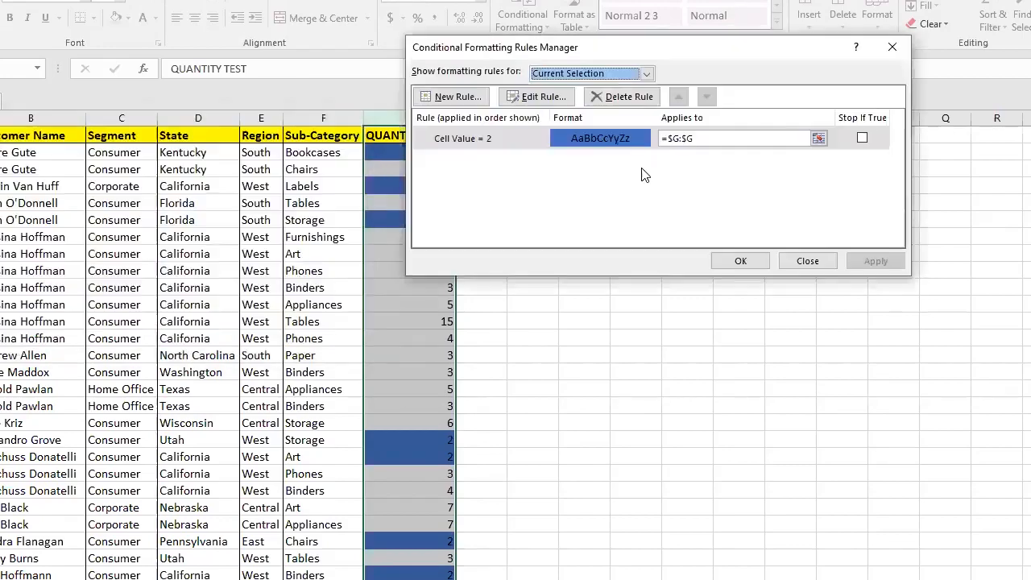
# Edit the Cell Value = 2 rule to use a white font color and save the rule
pyautogui.click(584, 135)
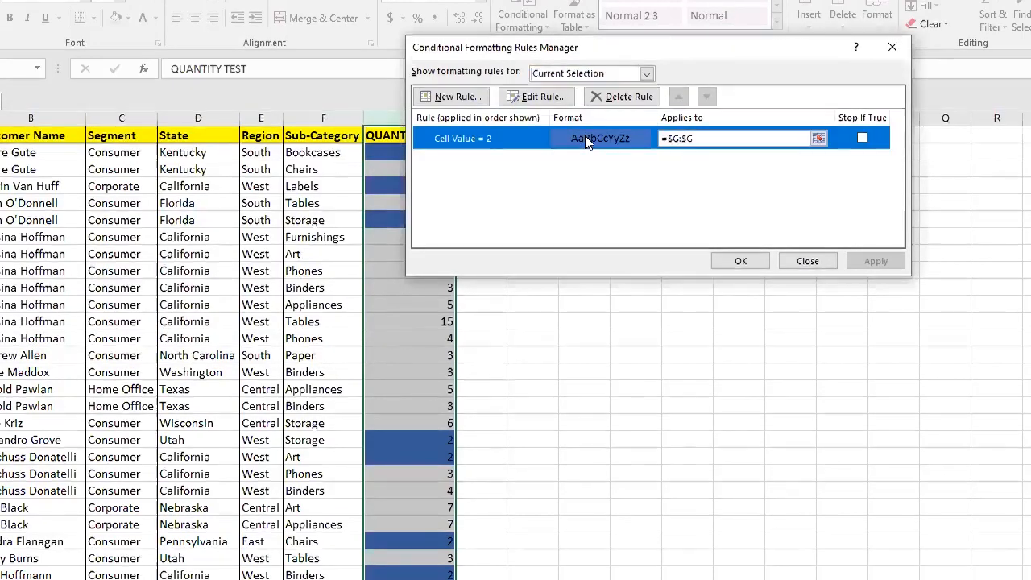
pyautogui.click(534, 97)
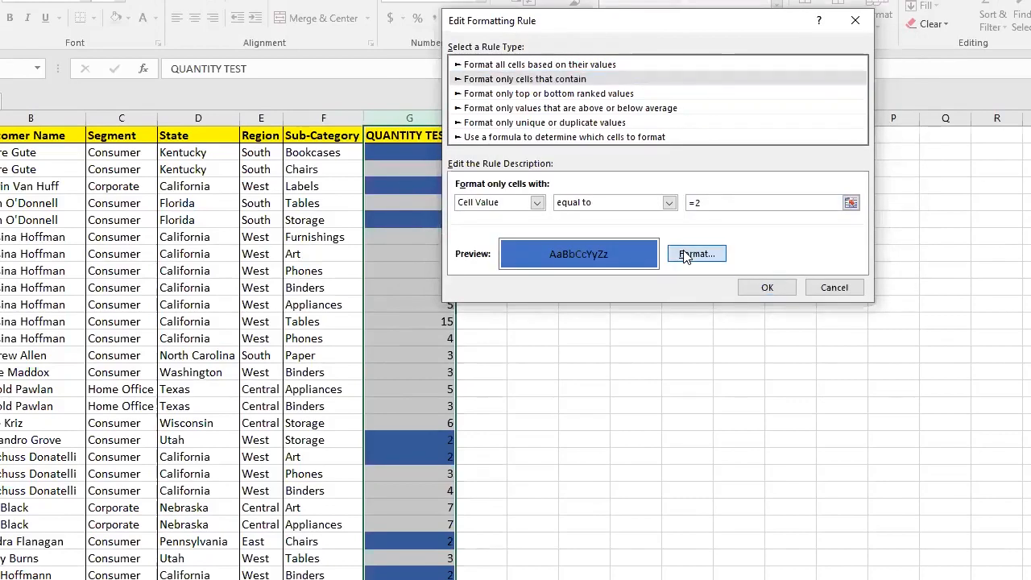
pyautogui.click(768, 104)
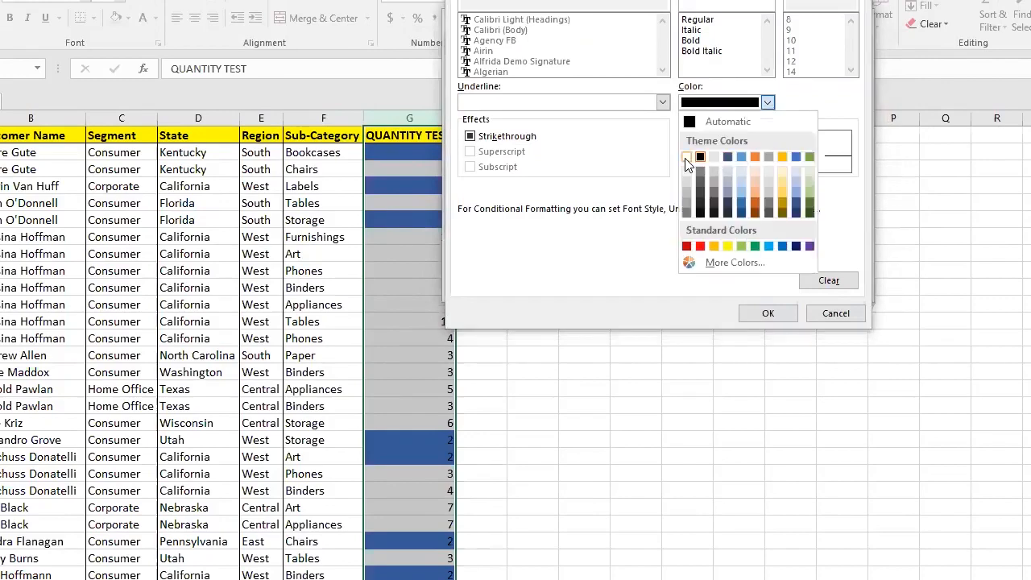
pyautogui.click(686, 159)
pyautogui.click(767, 314)
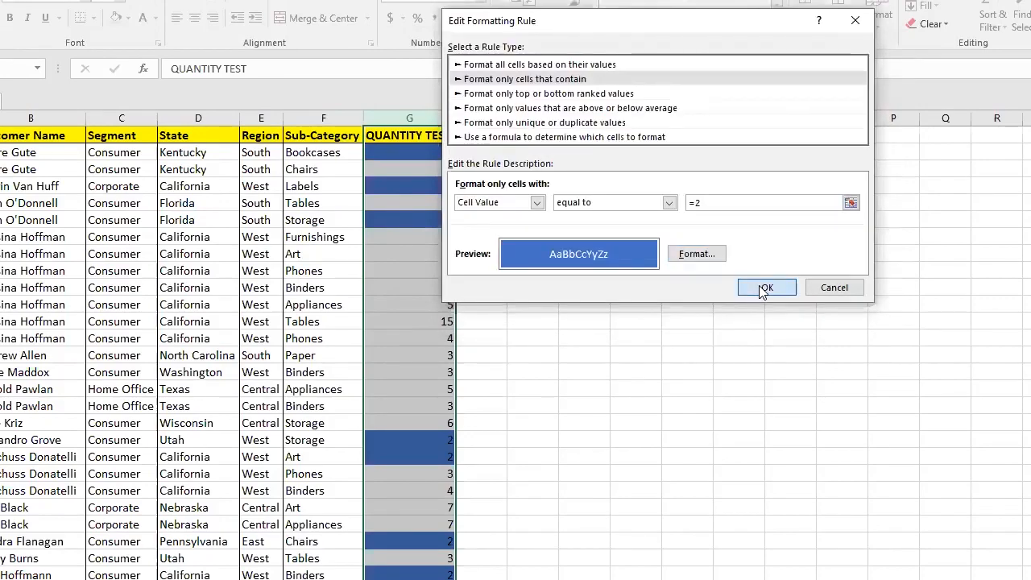
pyautogui.press('Return')
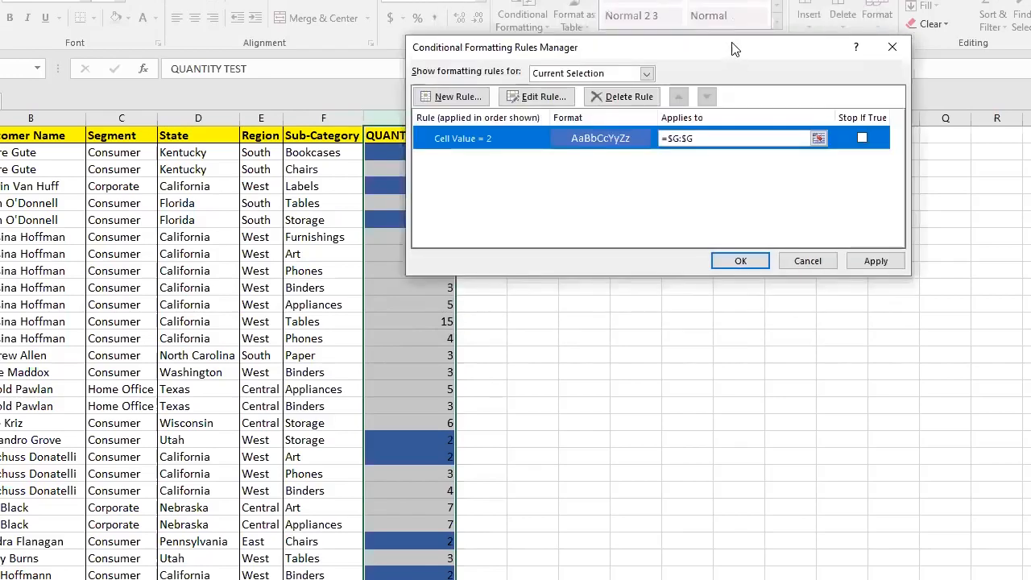
# Apply the edited rule to the QUANTITY TEST column, close the rules manager and deselect the column
pyautogui.moveTo(732, 48); pyautogui.dragTo(336, 0)
pyautogui.click(480, 155)
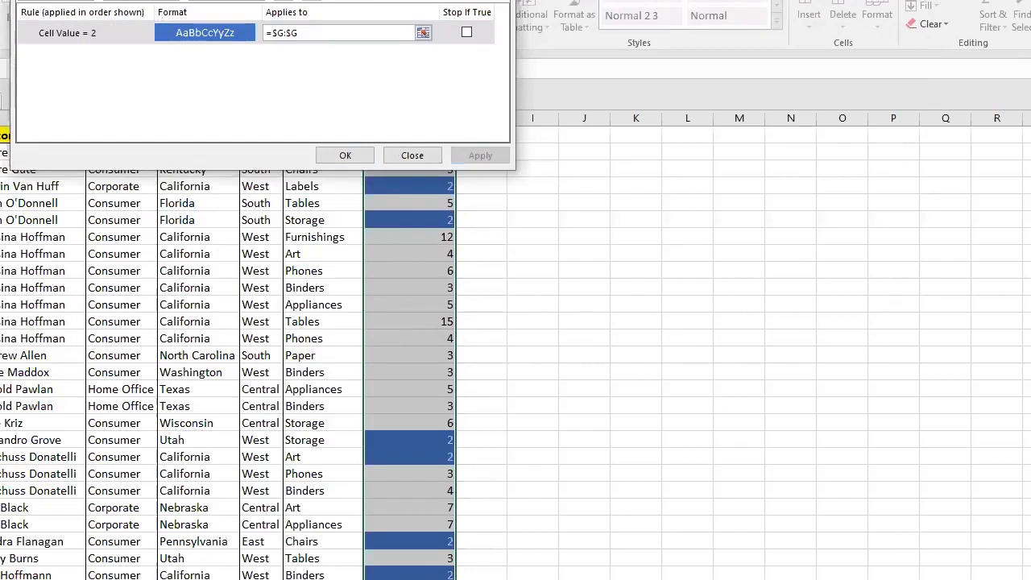
pyautogui.press('Return')
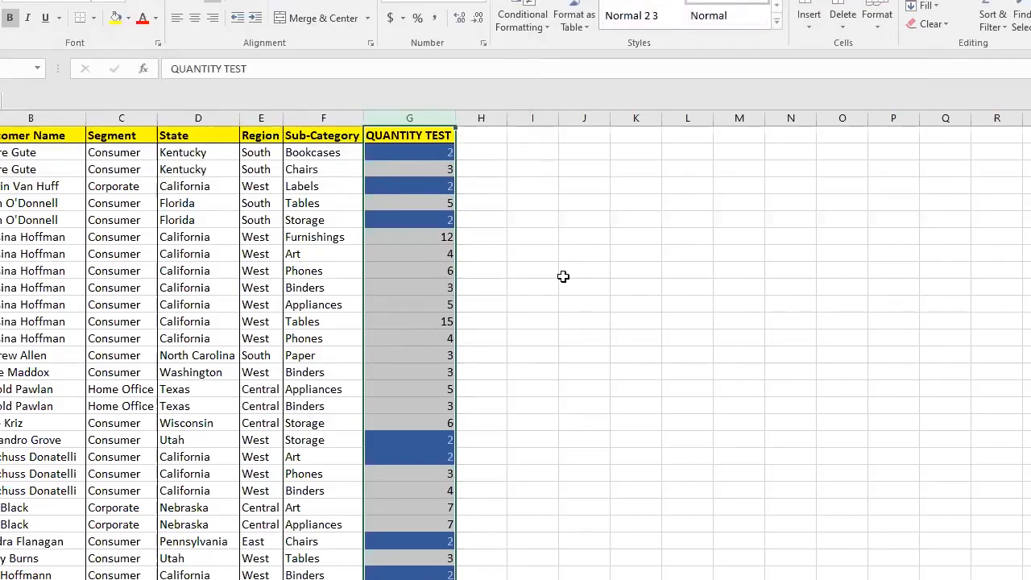
pyautogui.click(518, 306)
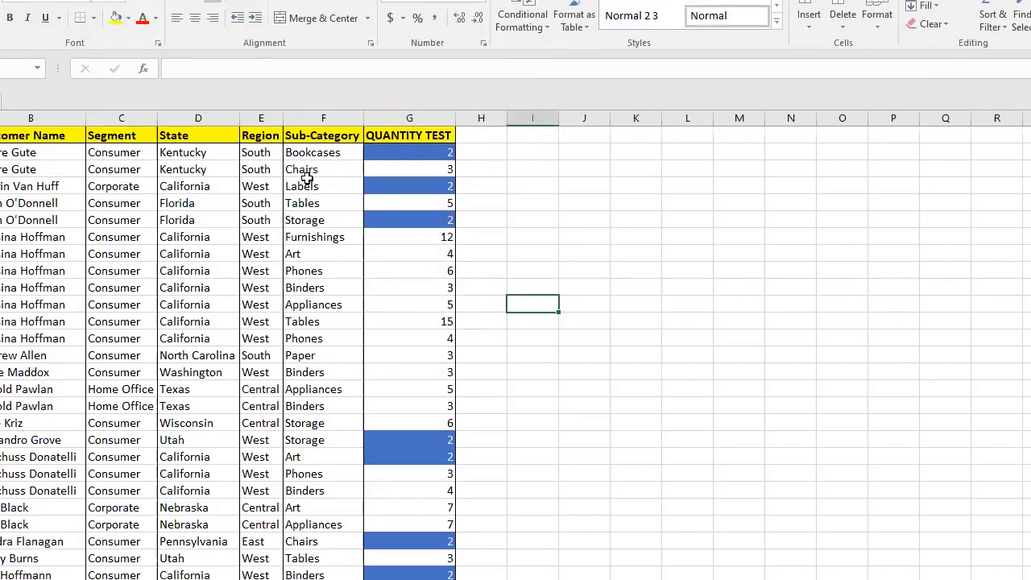
pyautogui.click(302, 117)
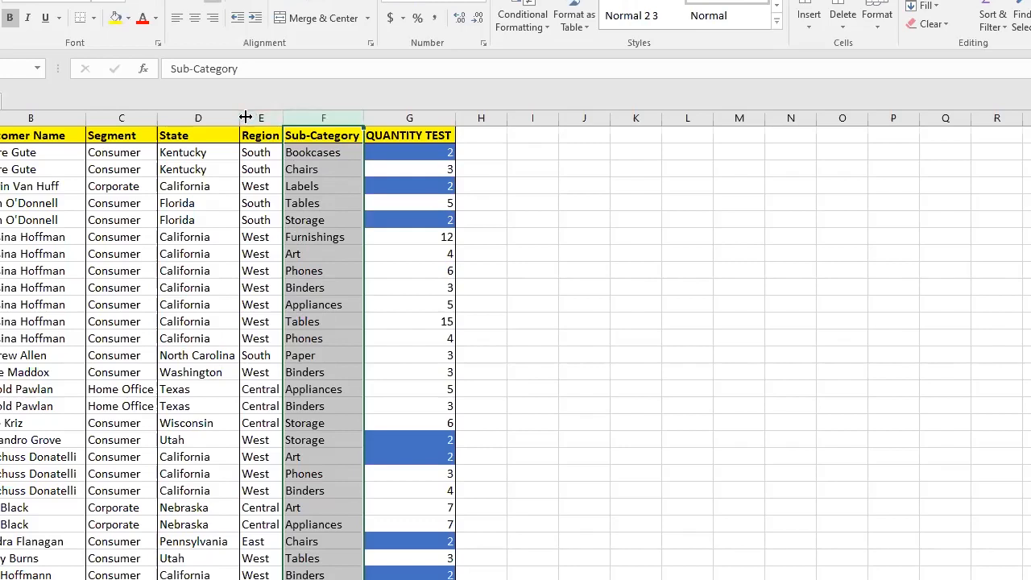
pyautogui.click(111, 117)
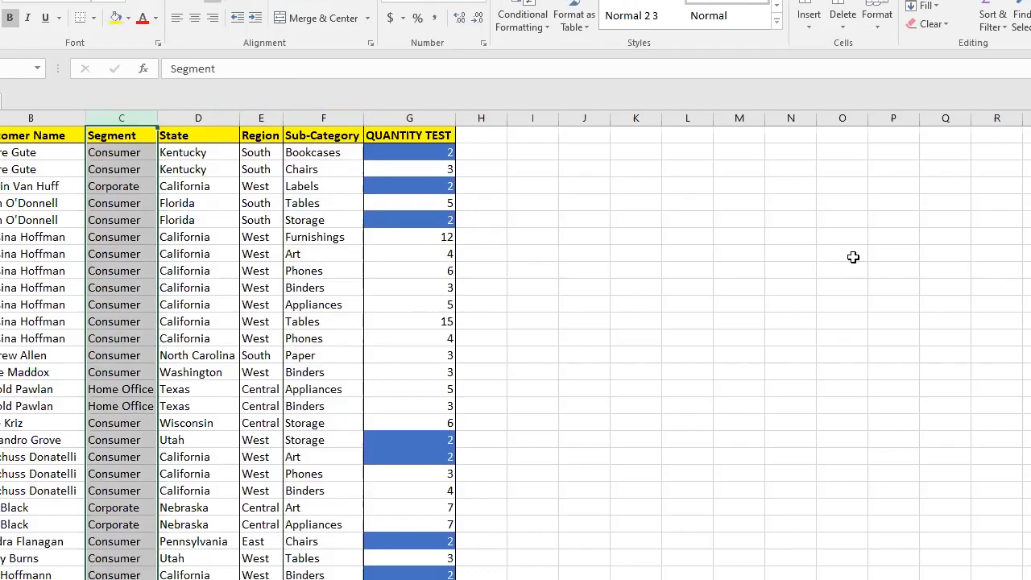
pyautogui.scroll(-2, 853, 257)
pyautogui.scroll(2, 854, 258)
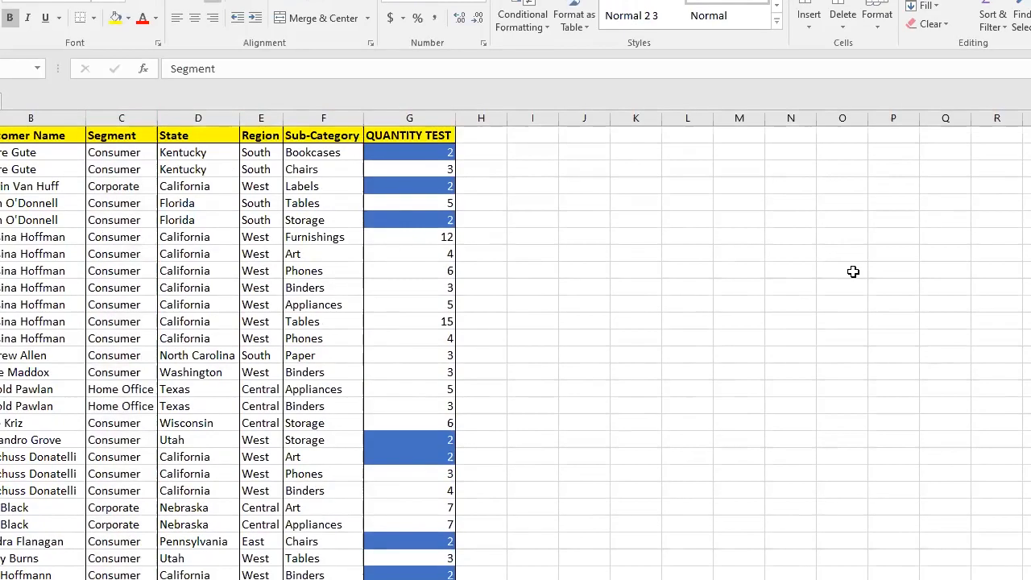
pyautogui.click(520, 237)
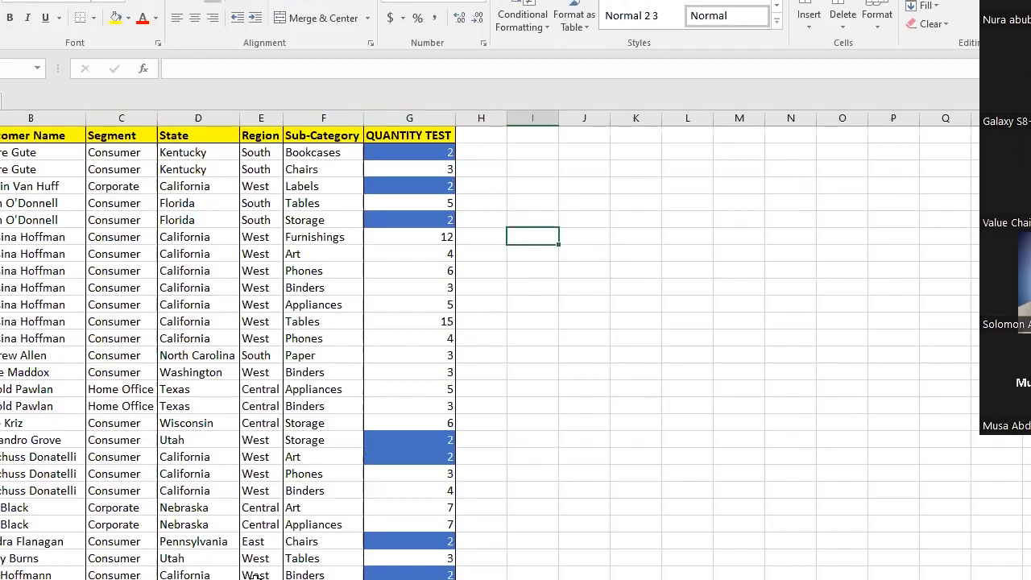
# Review the sheet listing the top 8 data cleaning techniques and open the sheet with the Comments column
pyautogui.click(254, 579)
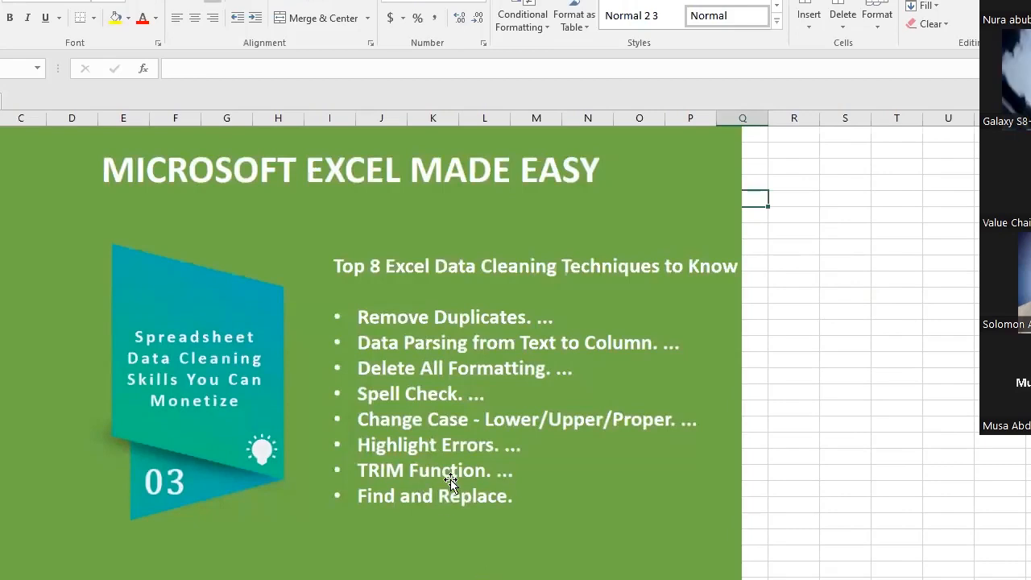
pyautogui.click(551, 579)
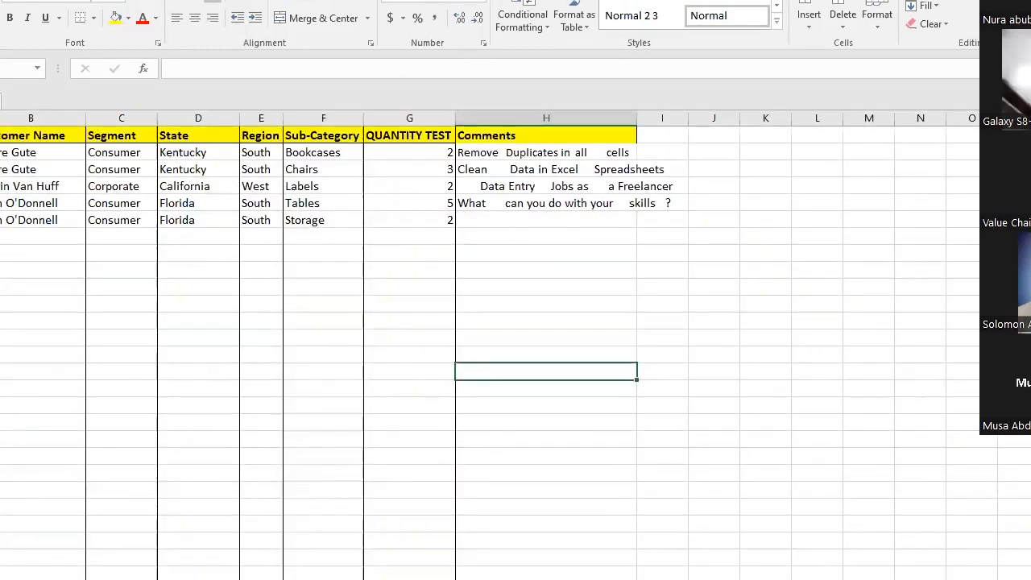
pyautogui.click(427, 579)
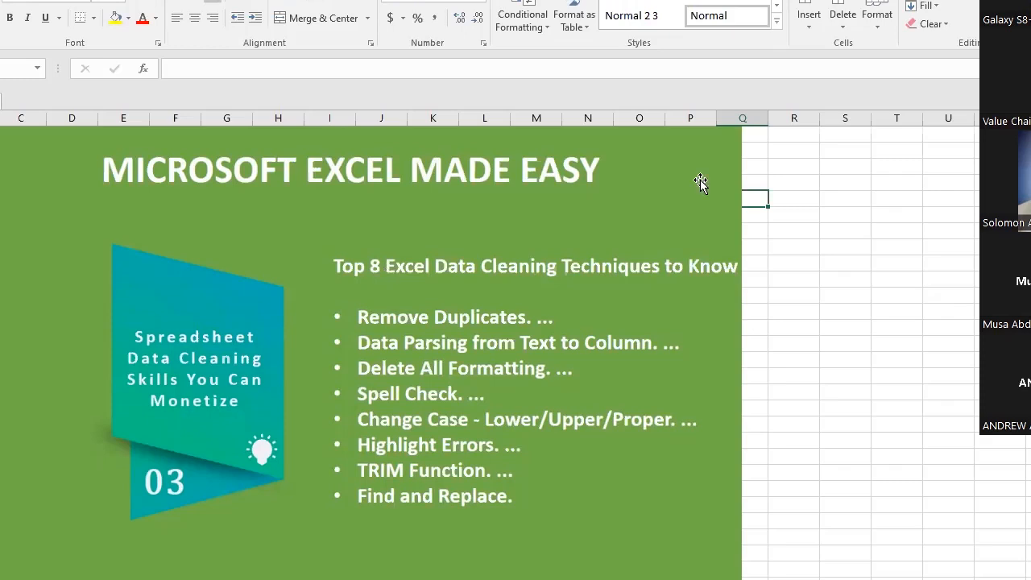
pyautogui.click(779, 176)
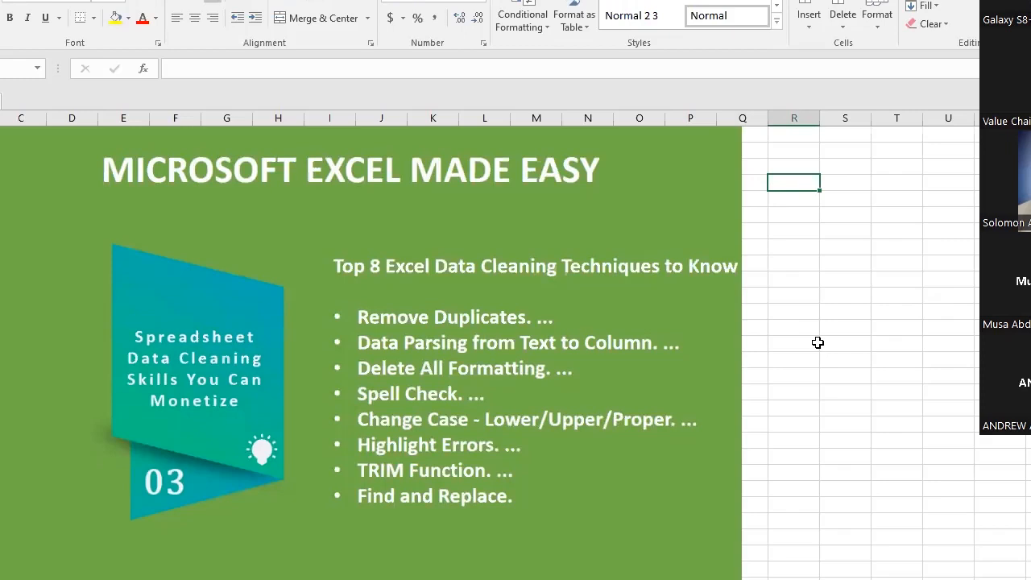
pyautogui.click(650, 474)
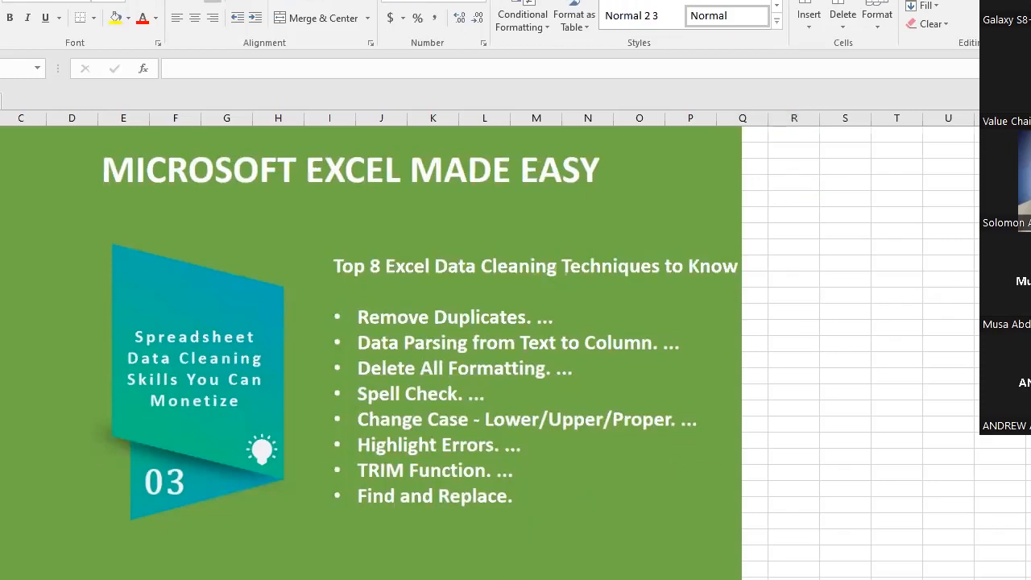
pyautogui.click(442, 578)
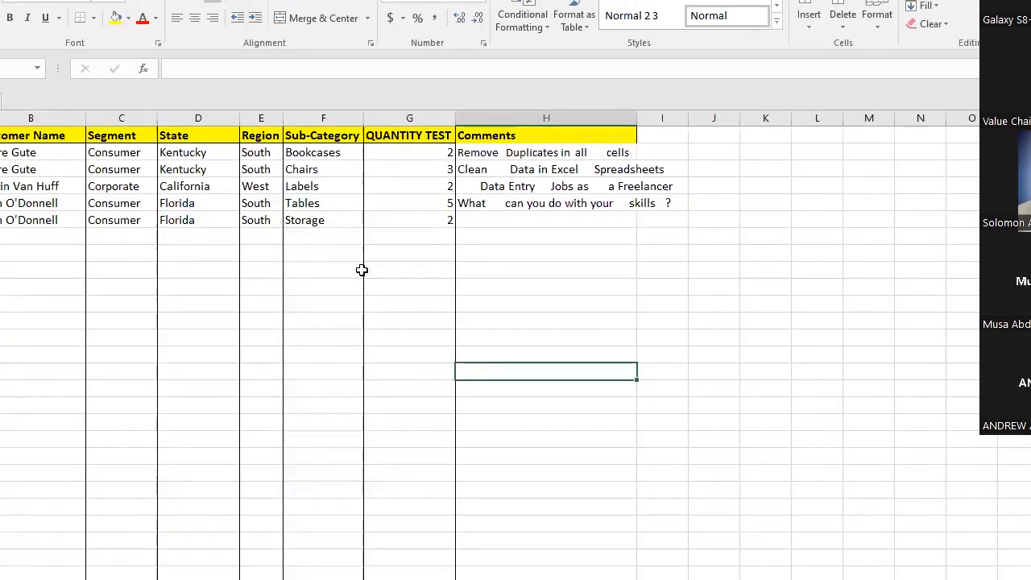
# Examine the text entries in the Comments column for extra leading and in-between spaces
pyautogui.click(582, 154)
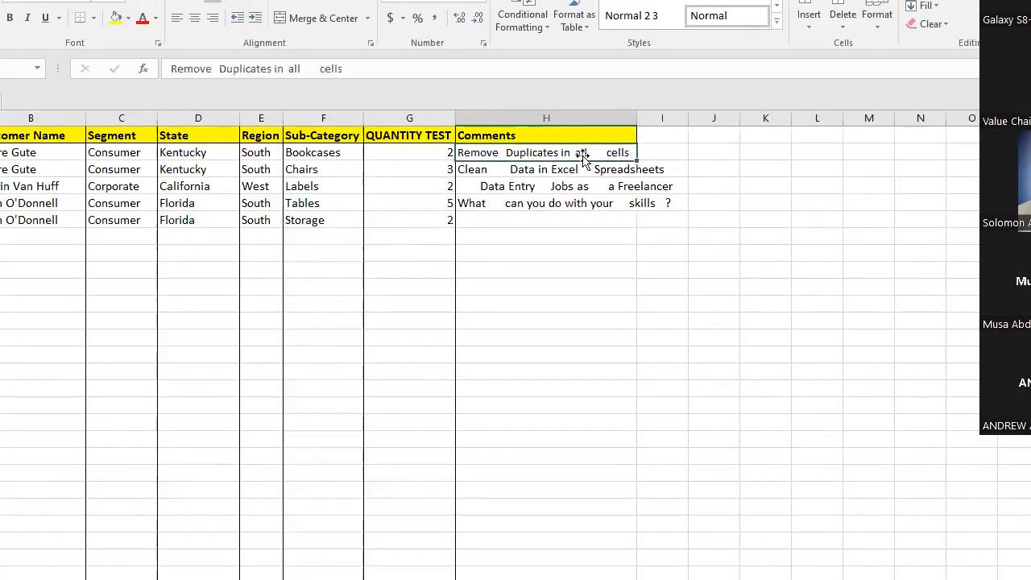
pyautogui.click(563, 172)
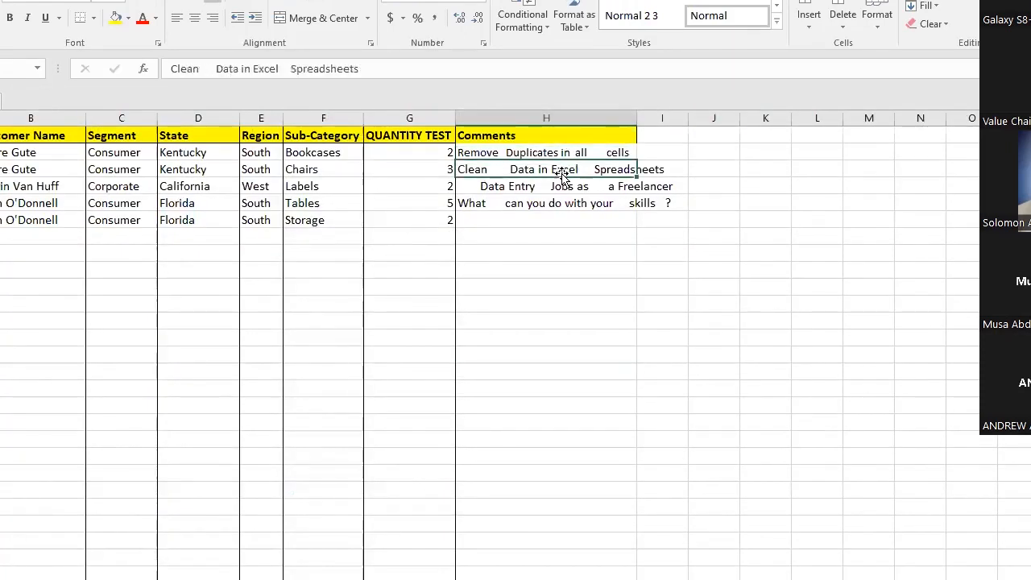
pyautogui.click(522, 191)
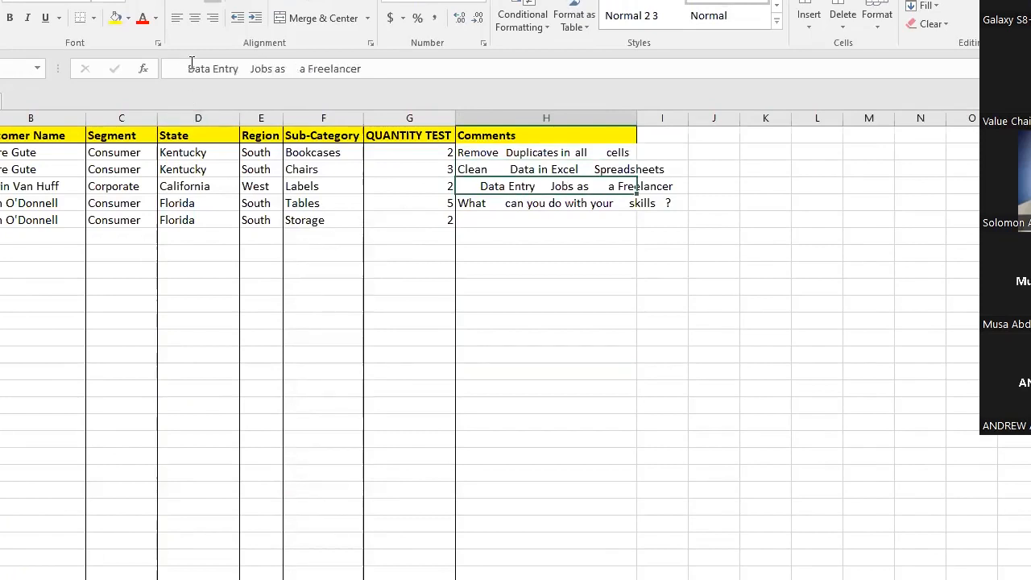
pyautogui.click(480, 153)
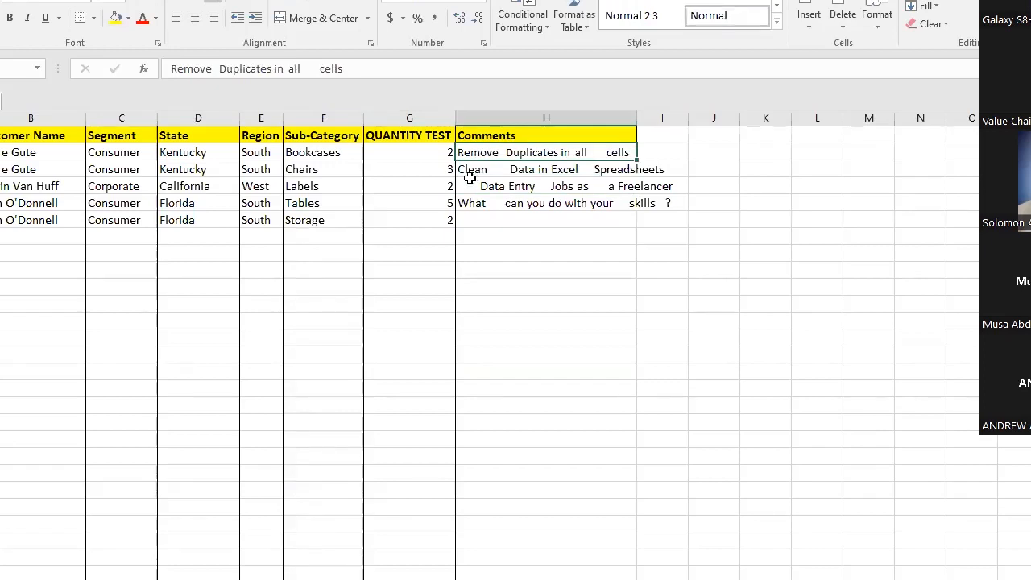
pyautogui.click(476, 186)
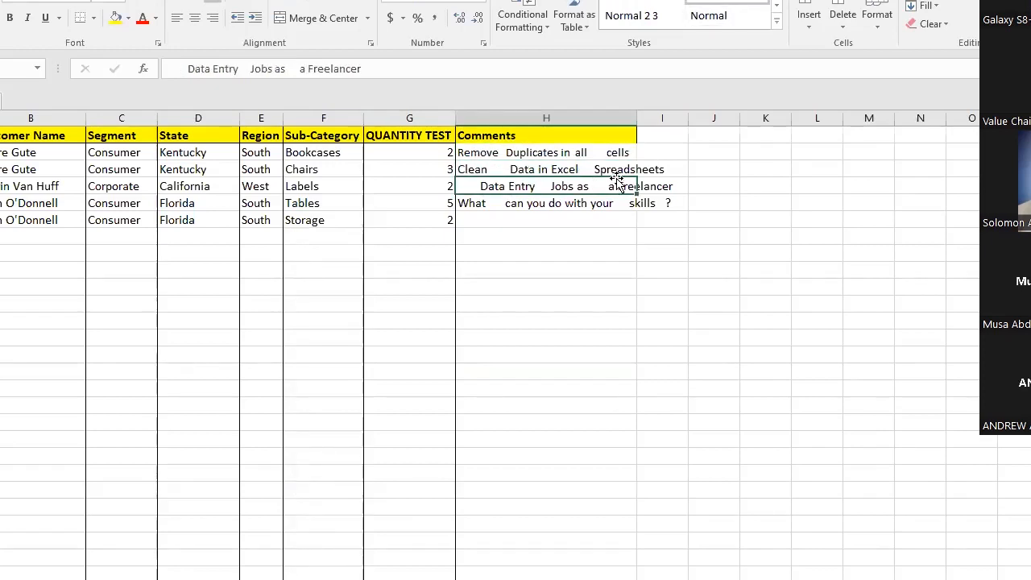
pyautogui.click(534, 203)
# Add the header TRIM in column I beside Comments and autofit the width of column H
pyautogui.click(642, 139)
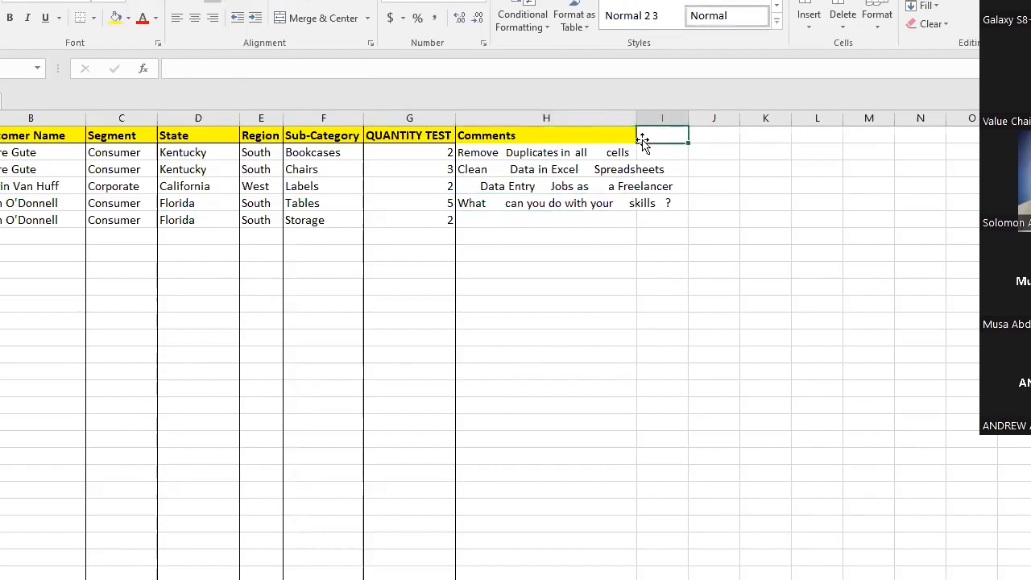
pyautogui.write('TRIM')
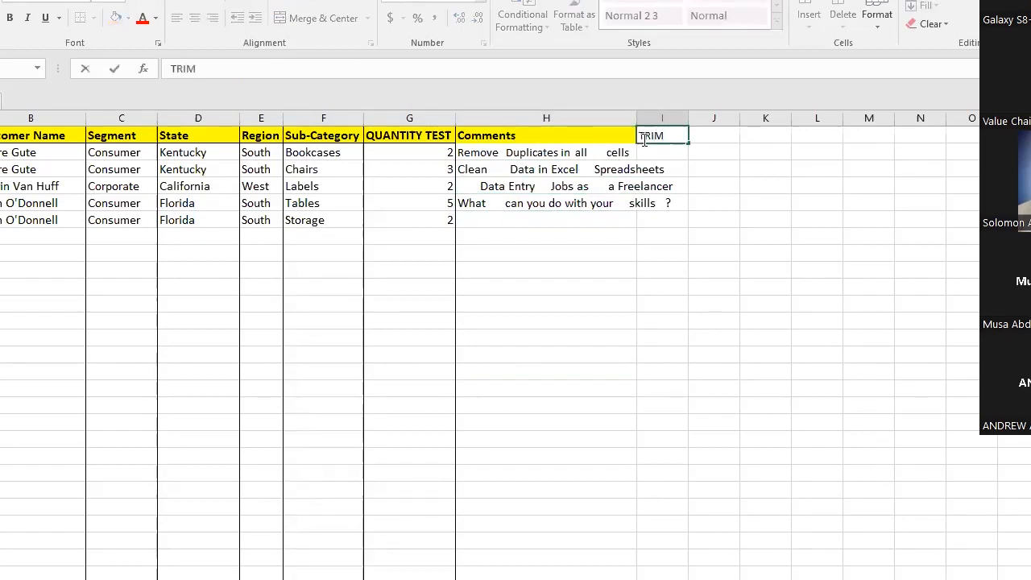
pyautogui.press('Return')
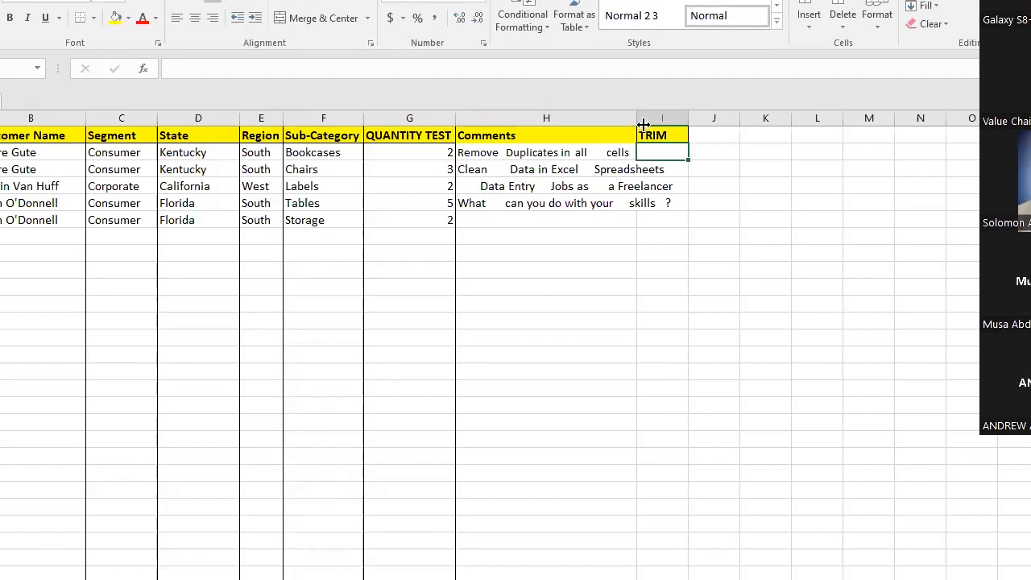
pyautogui.doubleClick(636, 118)
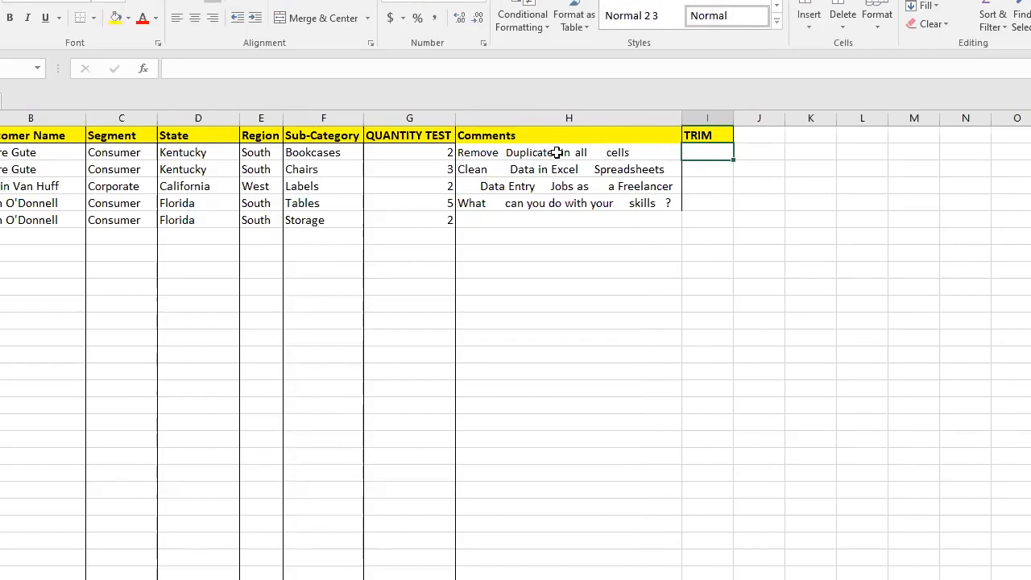
# Recheck the spacing of all four comments in column H and consult the data cleaning techniques list
pyautogui.click(487, 151)
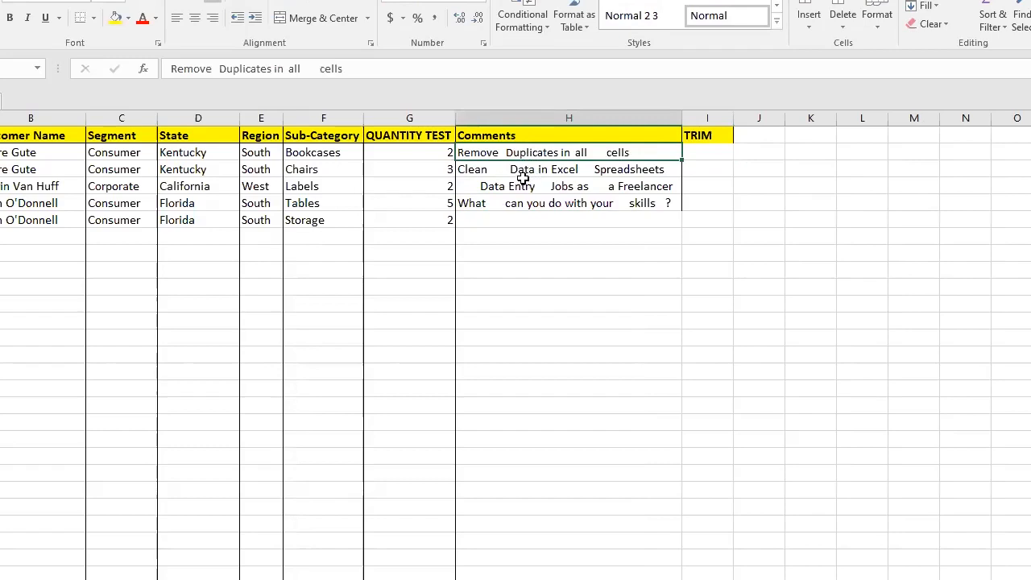
pyautogui.click(572, 169)
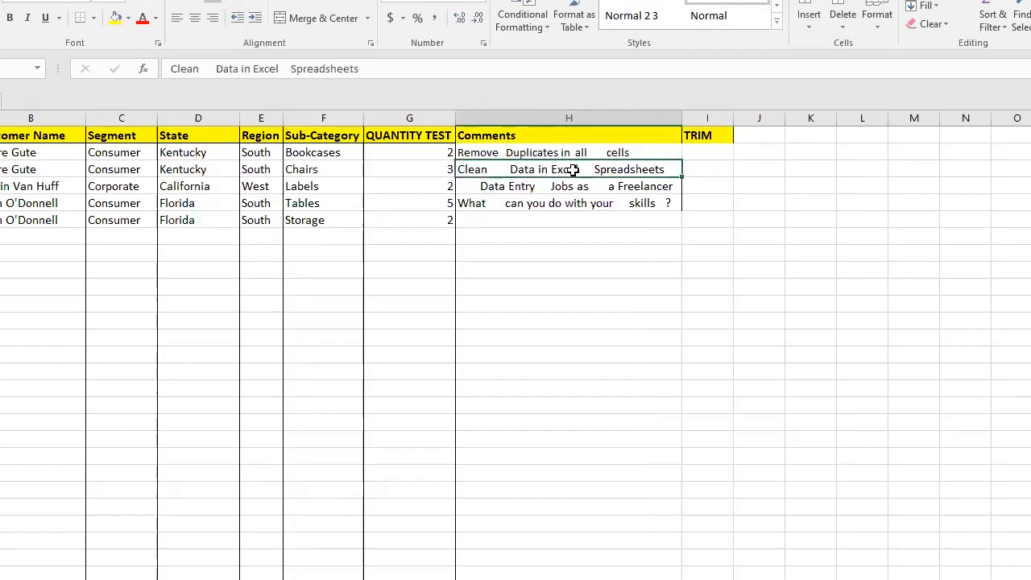
pyautogui.click(506, 186)
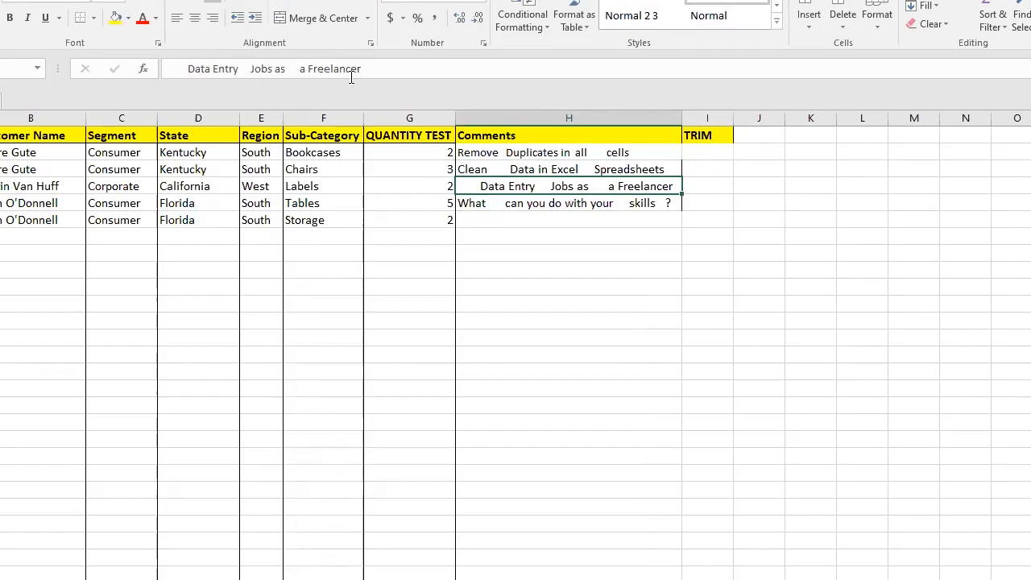
pyautogui.click(552, 201)
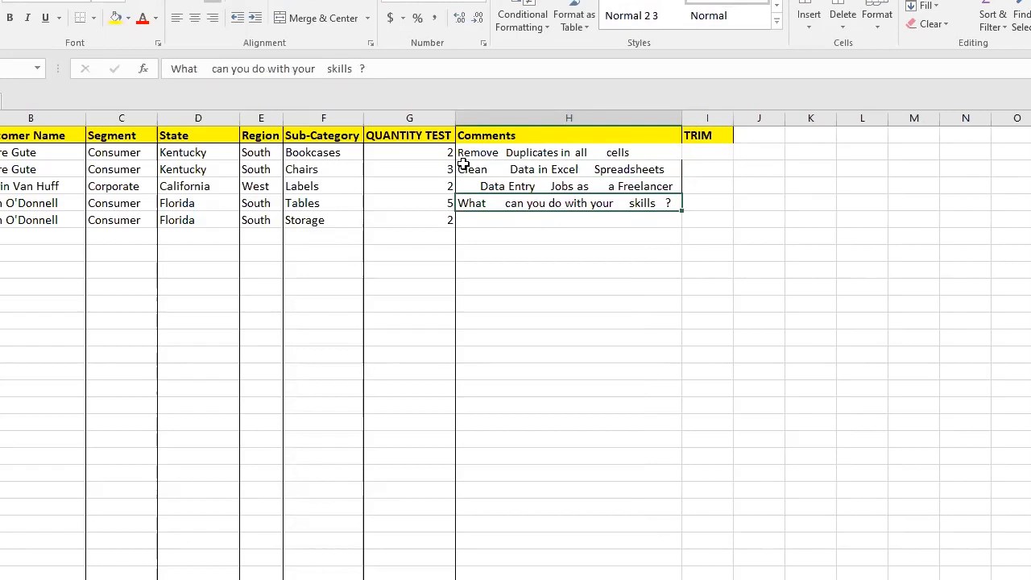
pyautogui.moveTo(475, 152); pyautogui.dragTo(519, 194)
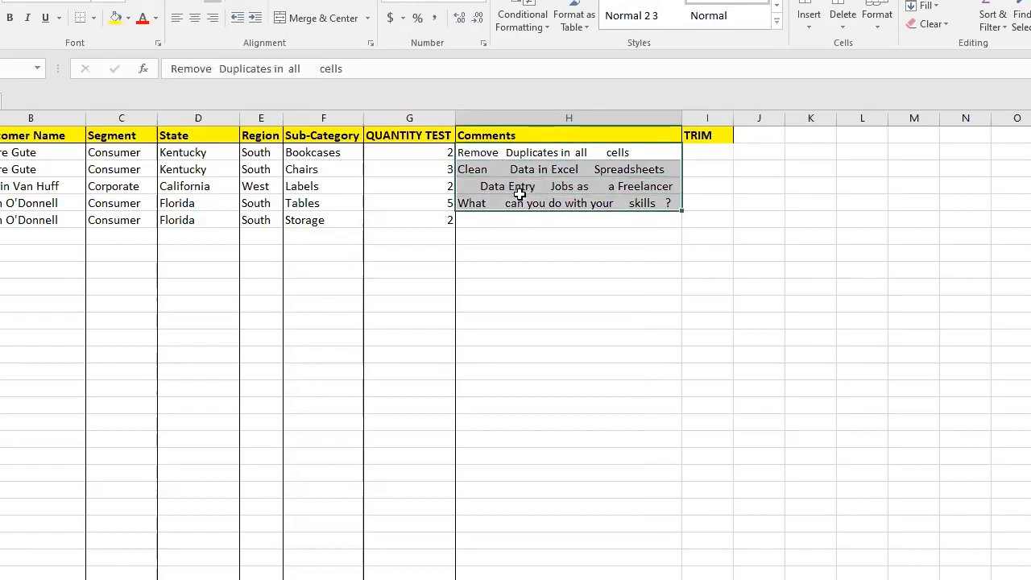
pyautogui.click(525, 156)
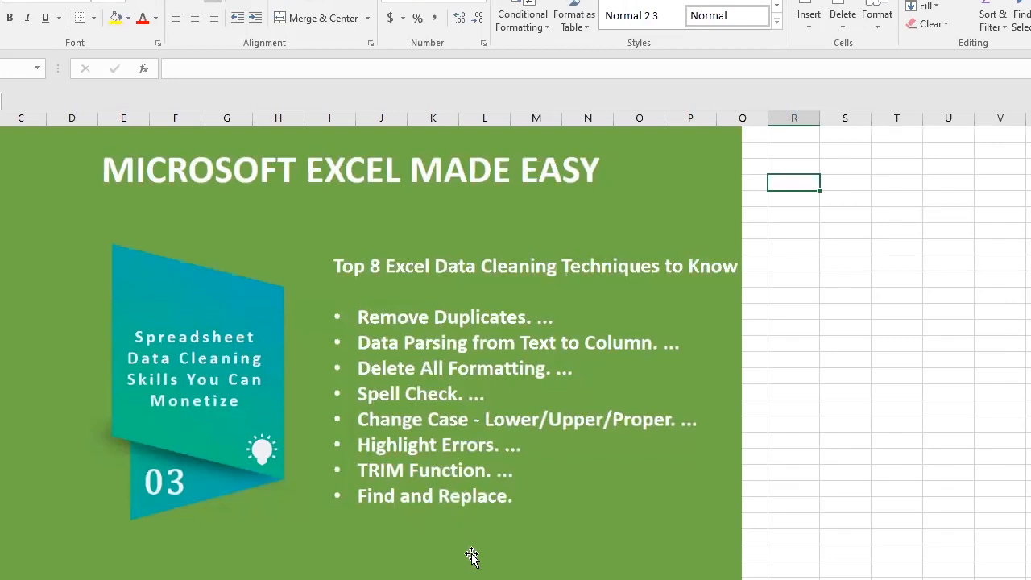
pyautogui.click(481, 578)
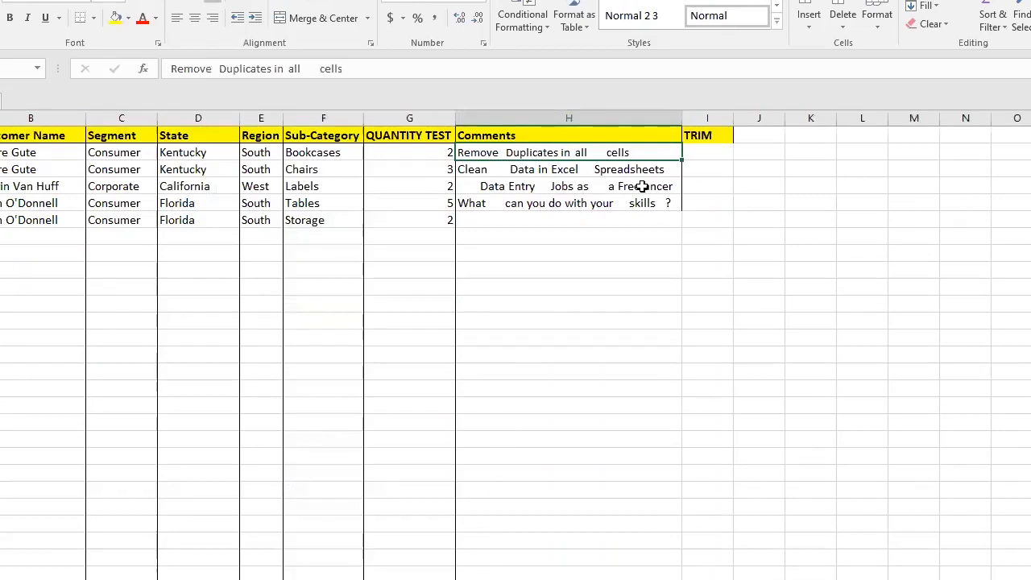
# Enter a TRIM formula in I2 that removes the extra spaces from the comment in H2
pyautogui.click(698, 160)
pyautogui.write('=')
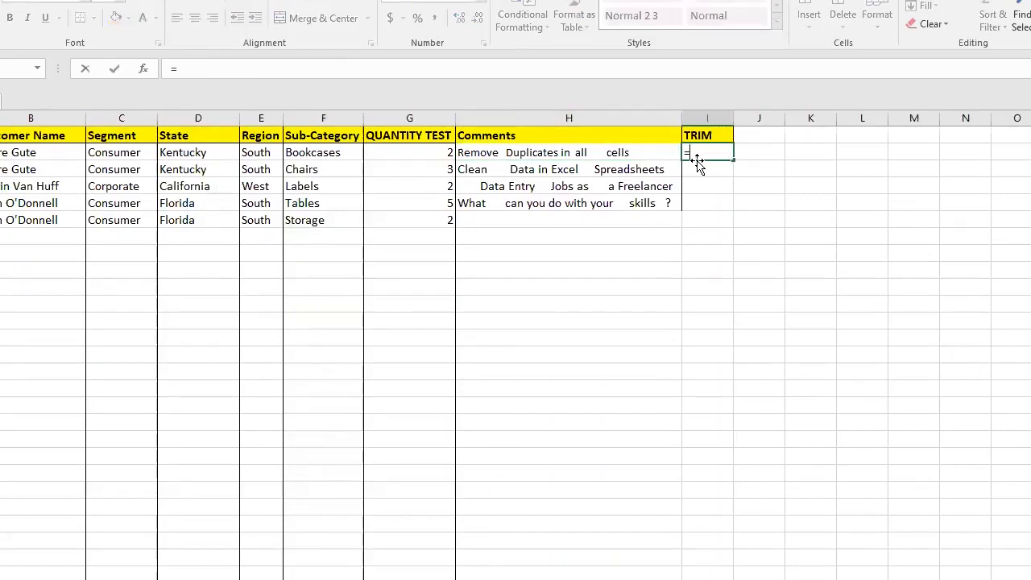
pyautogui.write('TRI')
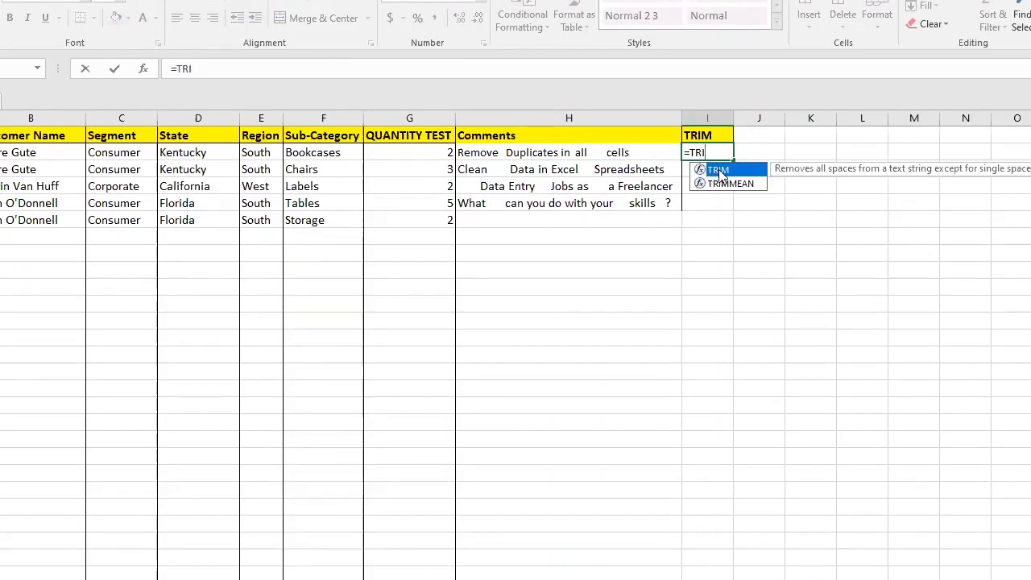
pyautogui.doubleClick(707, 170)
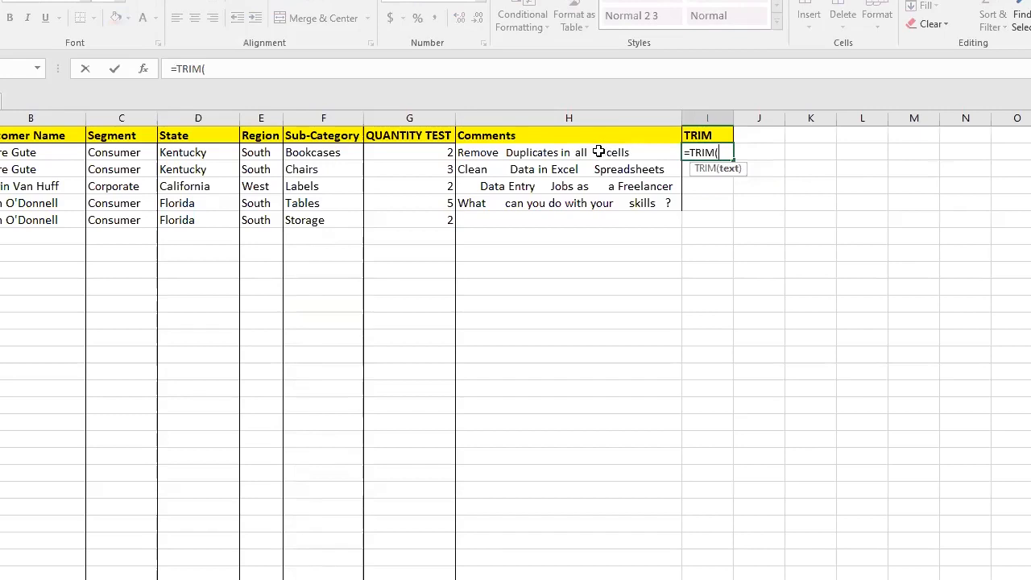
pyautogui.click(600, 153)
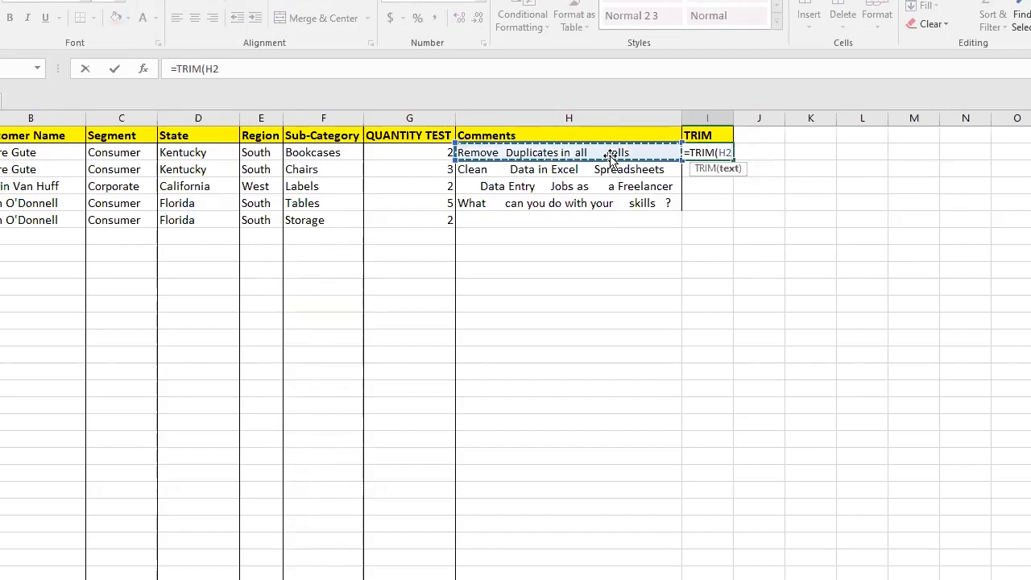
pyautogui.press('Return')
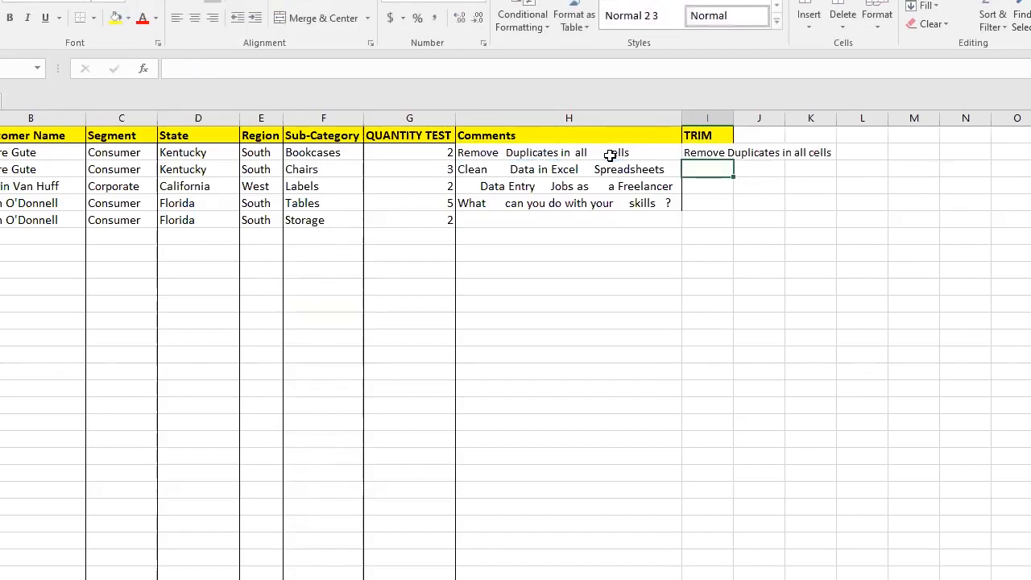
# Autofit the width of column I and compare the trimmed text in I2 with the original comments
pyautogui.doubleClick(732, 119)
pyautogui.click(717, 153)
pyautogui.click(624, 192)
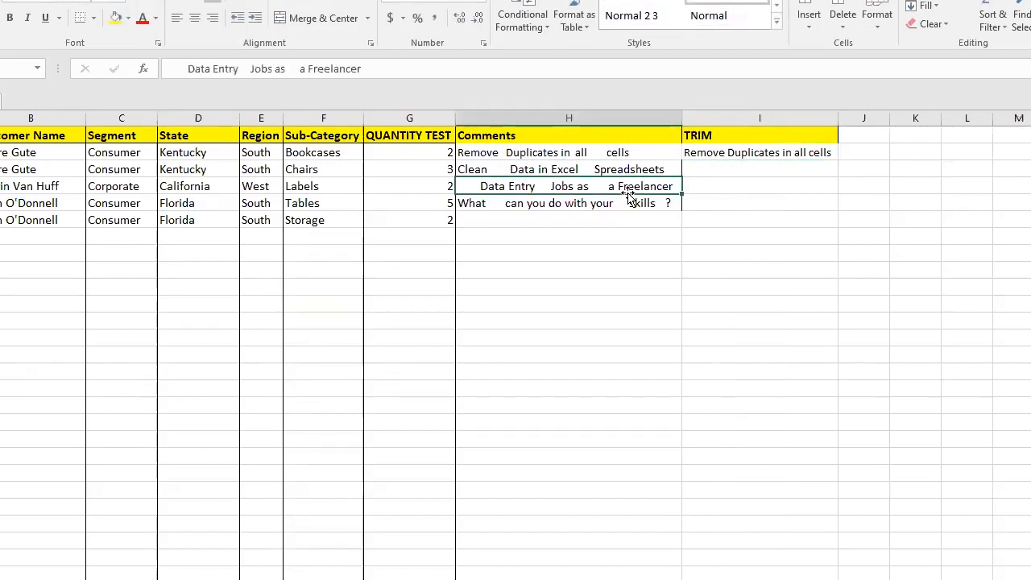
pyautogui.click(715, 166)
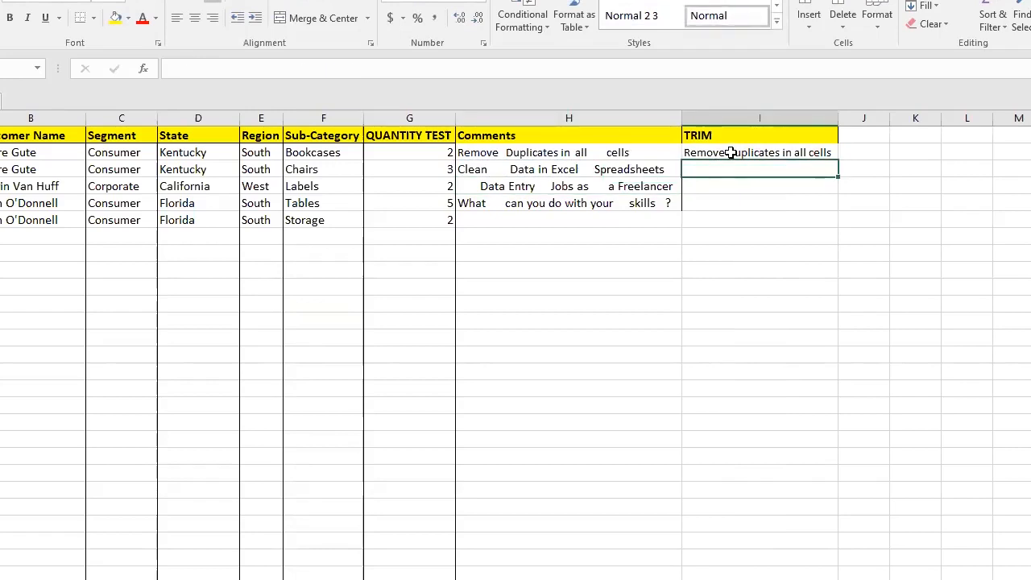
pyautogui.click(730, 152)
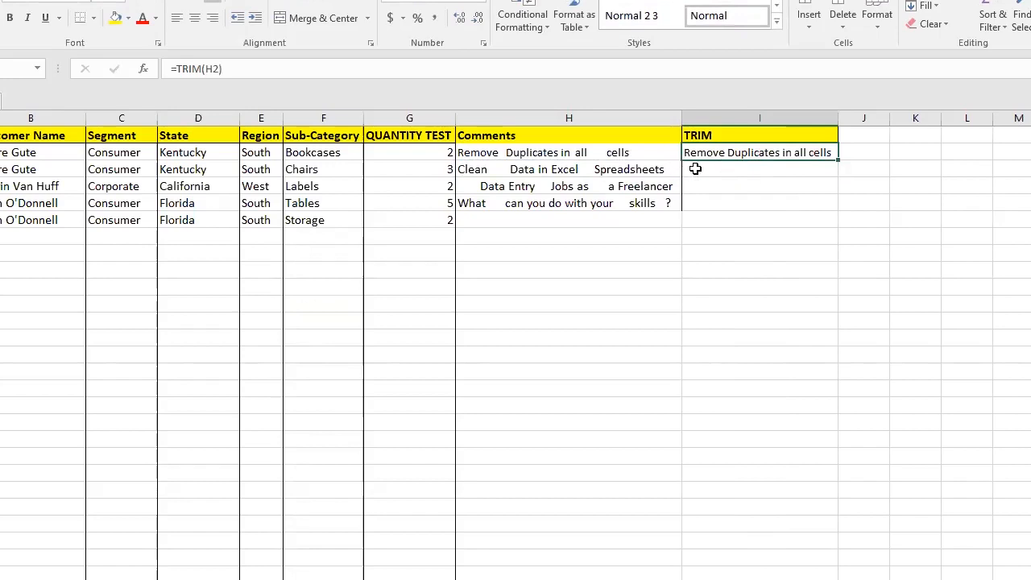
# Enter the formula =TRIM(H3) in I3 to clean the second comment
pyautogui.click(695, 169)
pyautogui.write('=')
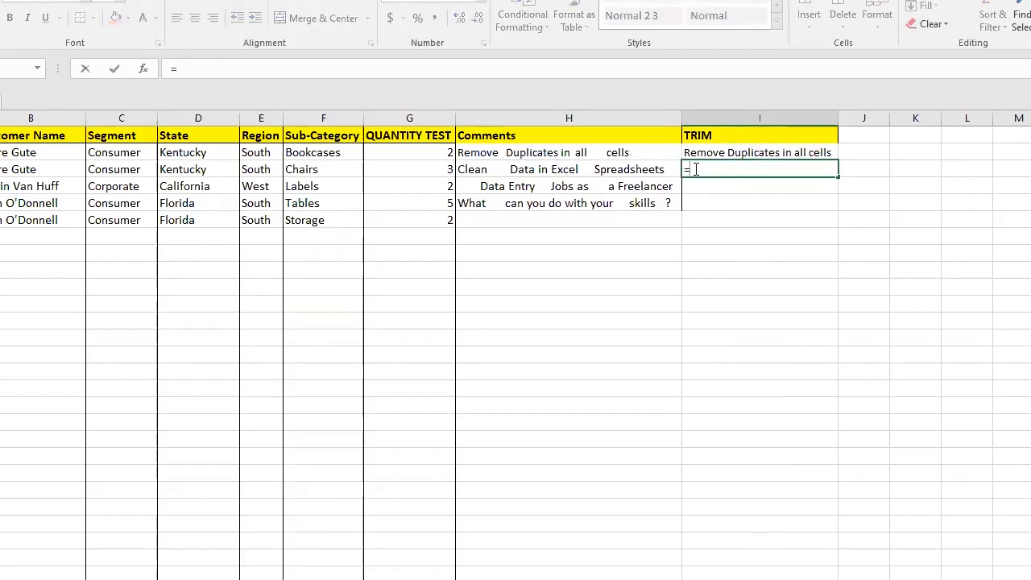
pyautogui.write('TRI')
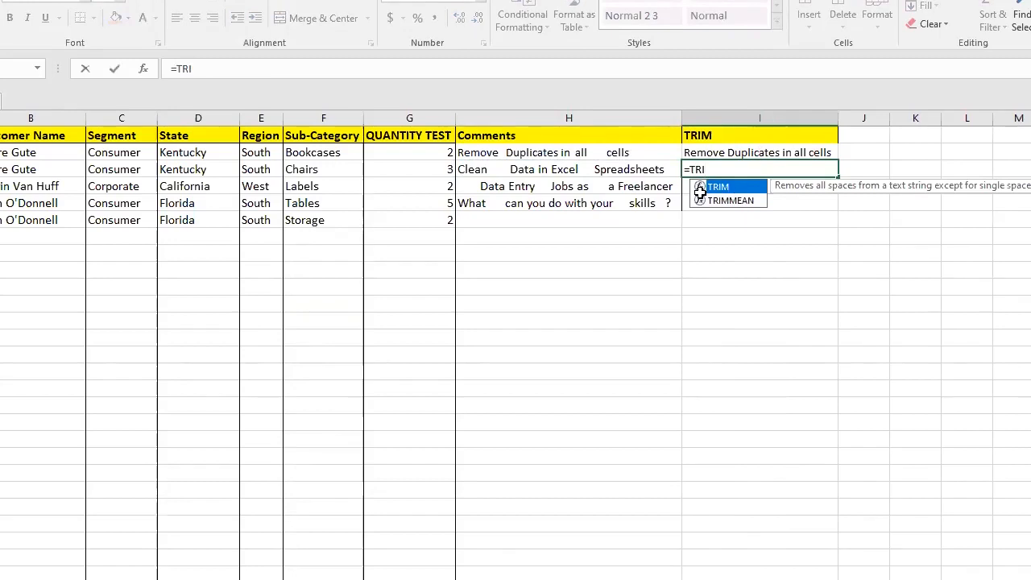
pyautogui.doubleClick(699, 187)
pyautogui.click(573, 183)
pyautogui.click(570, 170)
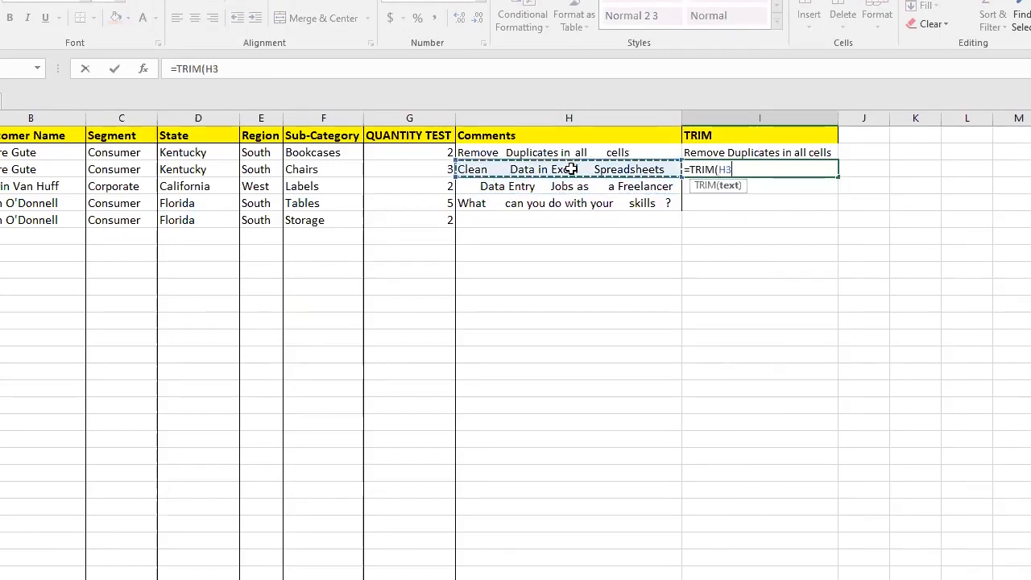
pyautogui.write(')')
pyautogui.press('Return')
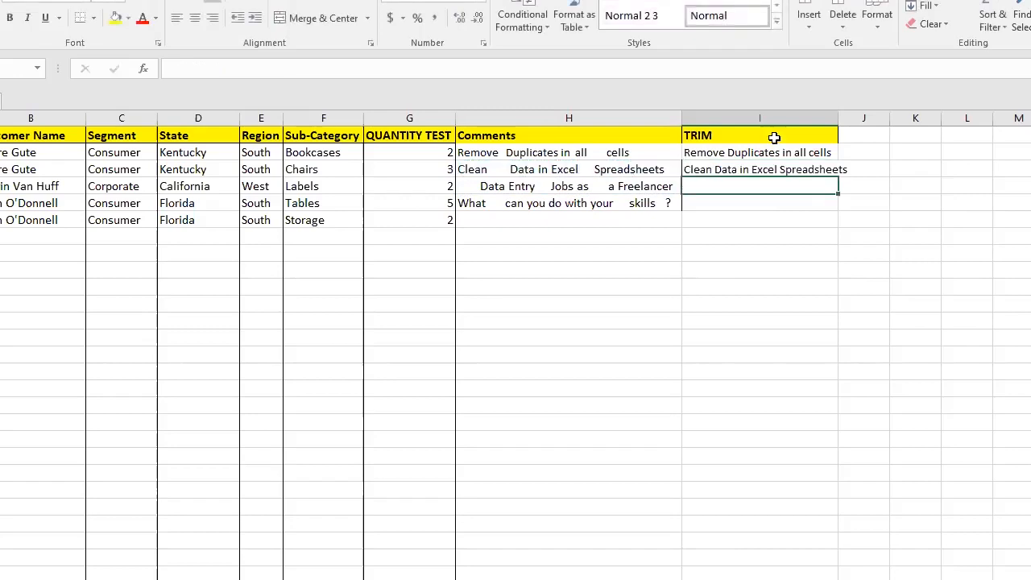
# Autofit column I to the longer text and fill the TRIM formula from I3 down to I5
pyautogui.doubleClick(839, 119)
pyautogui.click(752, 168)
pyautogui.click(777, 153)
pyautogui.click(794, 169)
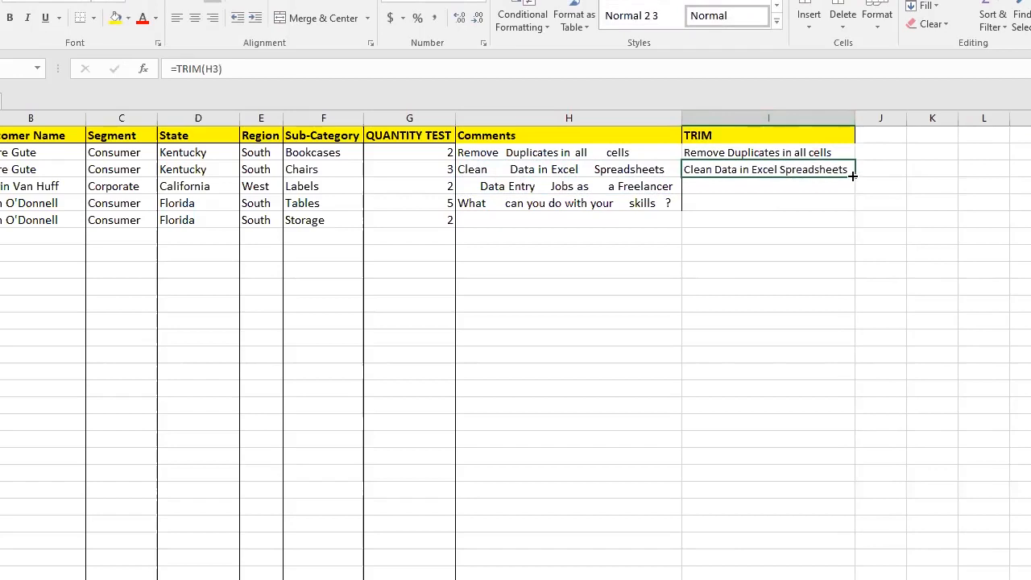
pyautogui.moveTo(852, 175); pyautogui.dragTo(852, 211)
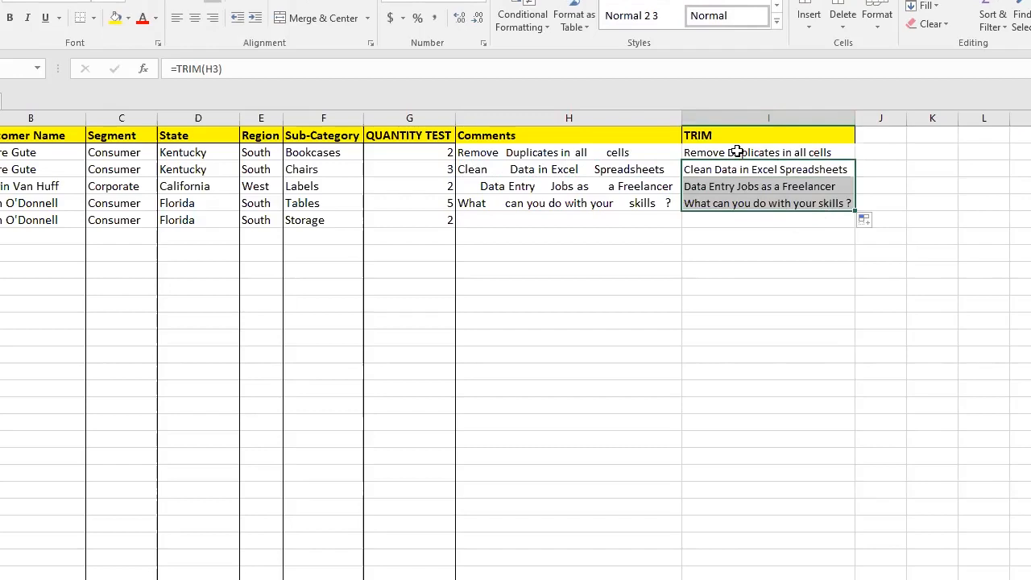
pyautogui.click(737, 152)
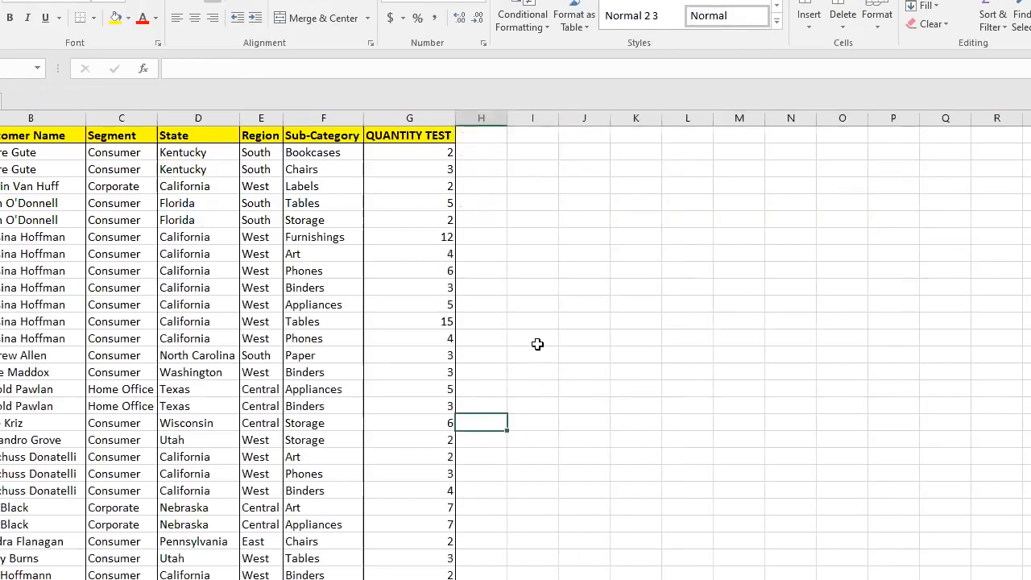
# Open the replace dialog on the Find and Replace sheet and select a California entry in the State column
pyautogui.click(530, 301)
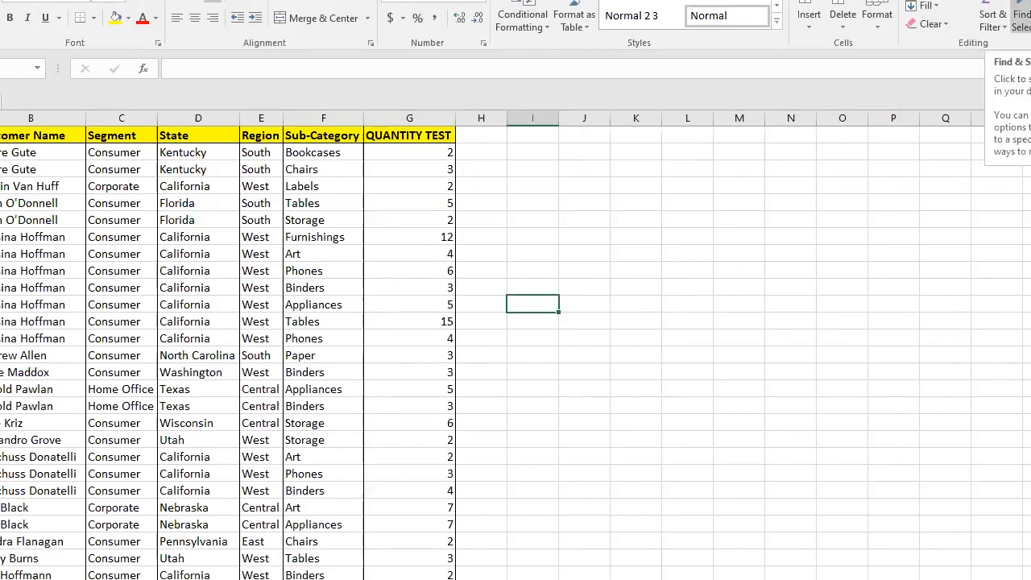
pyautogui.click(1020, 20)
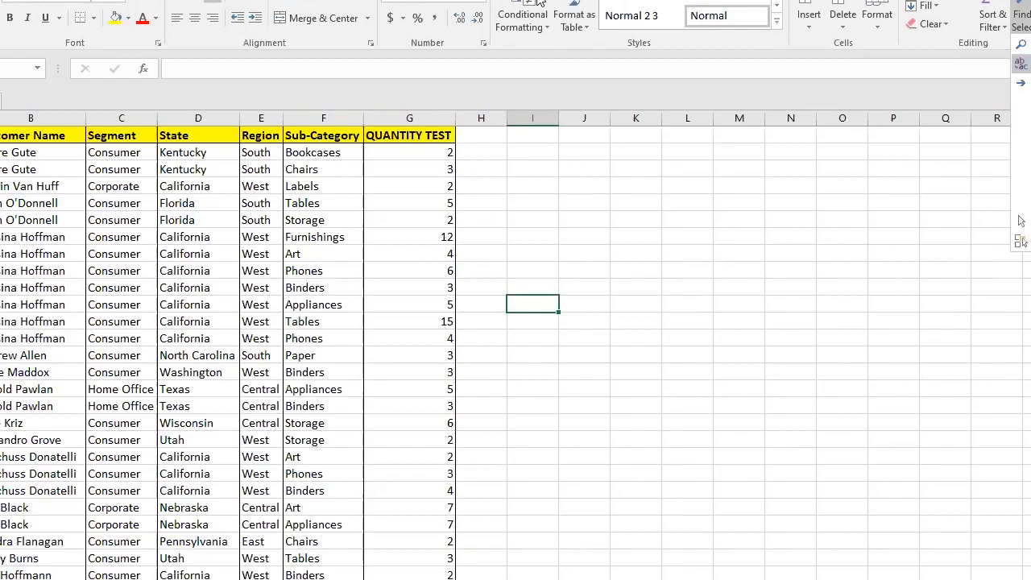
pyautogui.hotkey('ctrl', 'h')
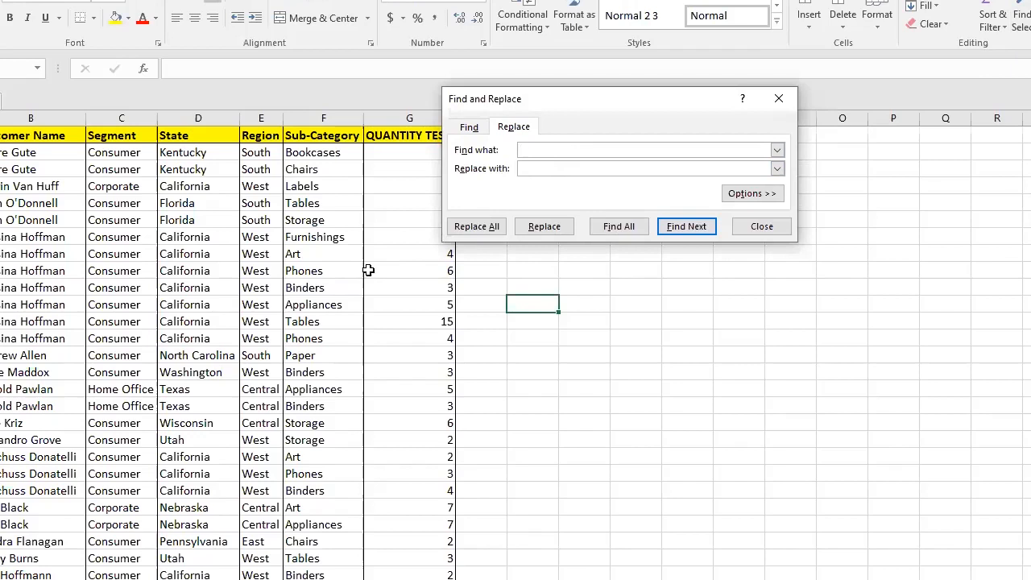
pyautogui.click(777, 153)
pyautogui.click(777, 153)
pyautogui.click(179, 182)
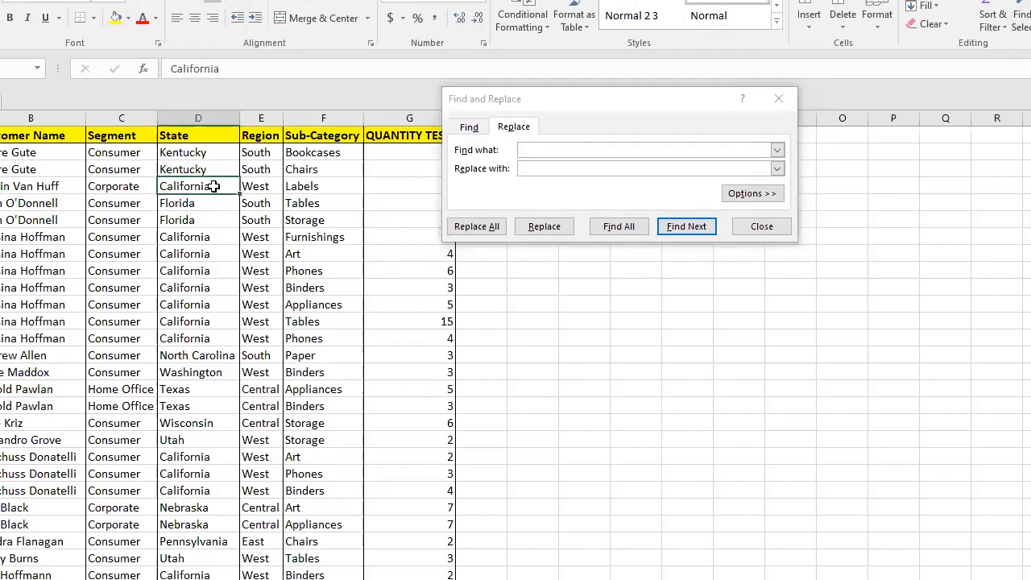
# Set the search text to Texas and the replacement text to NY
pyautogui.click(536, 150)
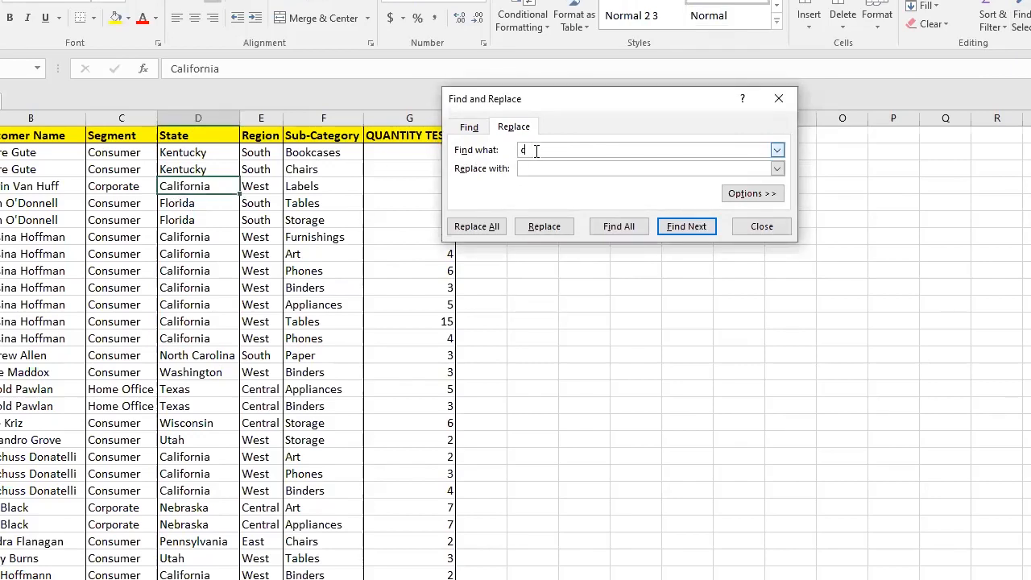
pyautogui.write('C')
pyautogui.write('a')
pyautogui.press('BackSpace')
pyautogui.press('BackSpace')
pyautogui.write('Texas')
pyautogui.click(543, 168)
pyautogui.write('NY')
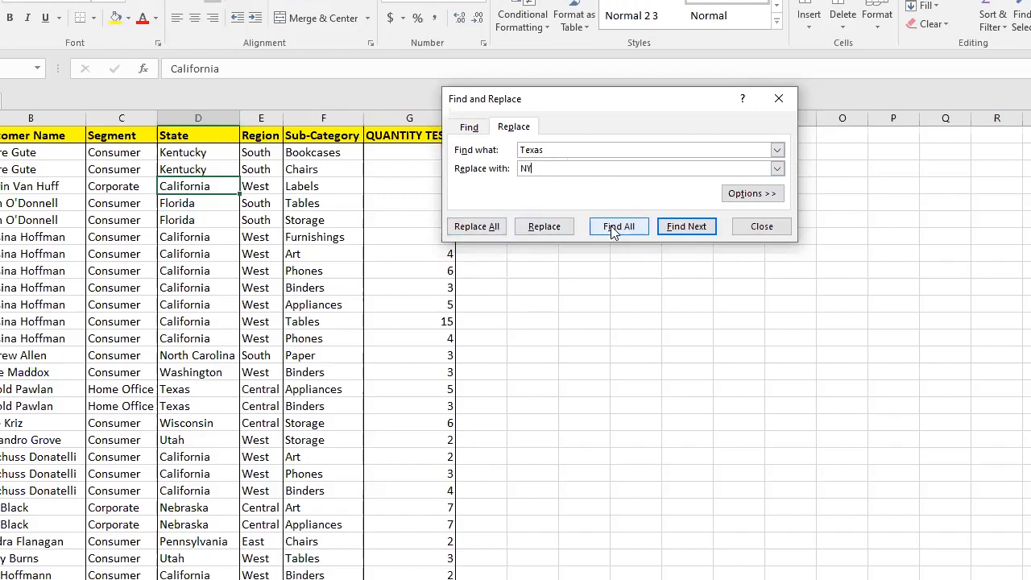
# Step through the Texas matches in the State column and replace the first ones individually with NY
pyautogui.click(683, 229)
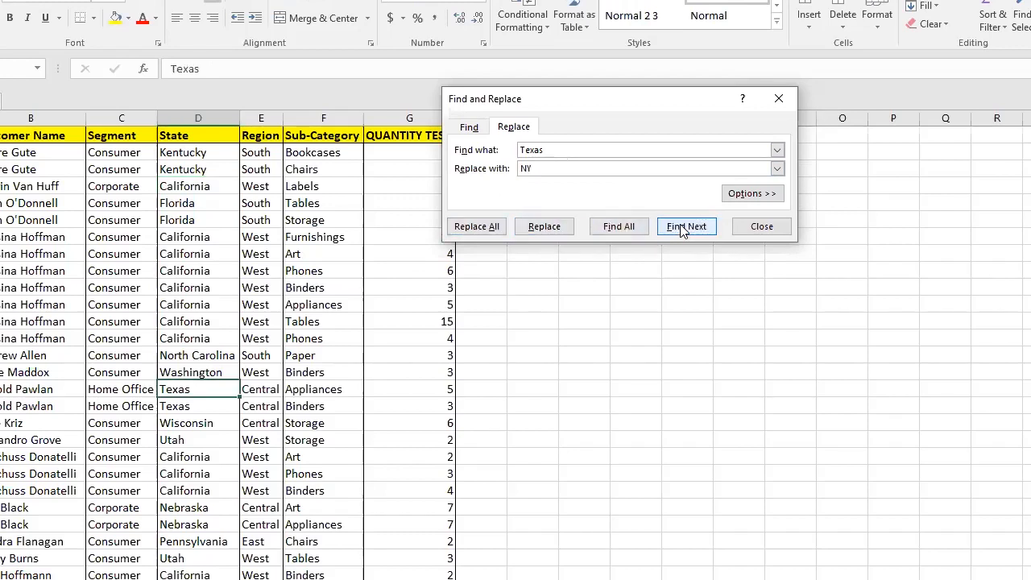
pyautogui.click(553, 228)
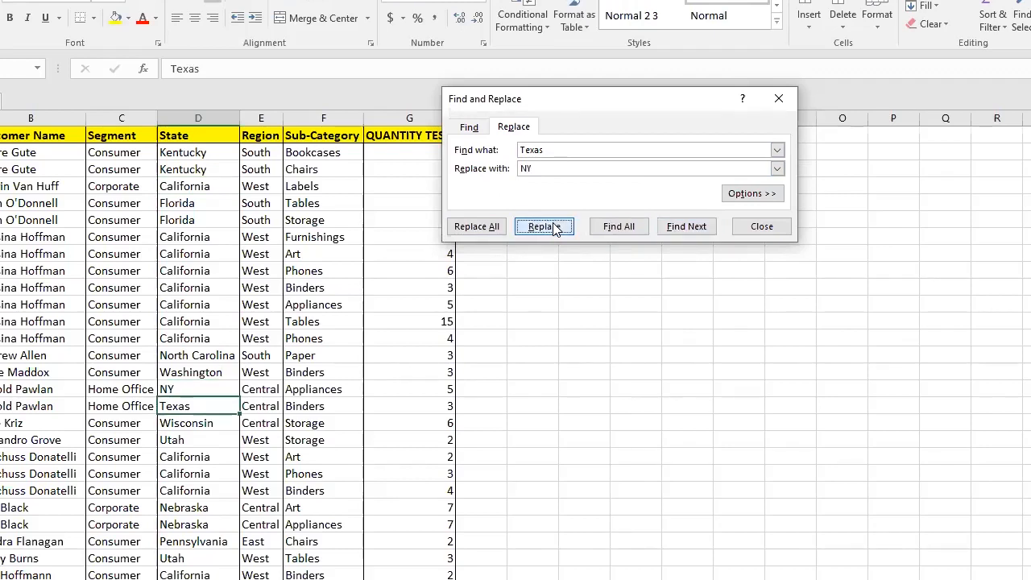
pyautogui.click(686, 228)
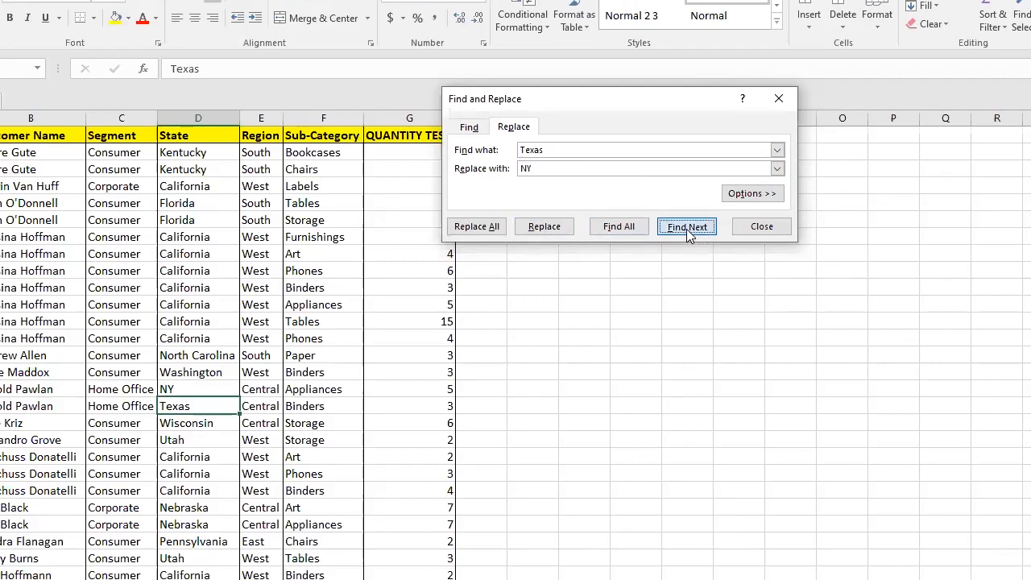
pyautogui.click(545, 228)
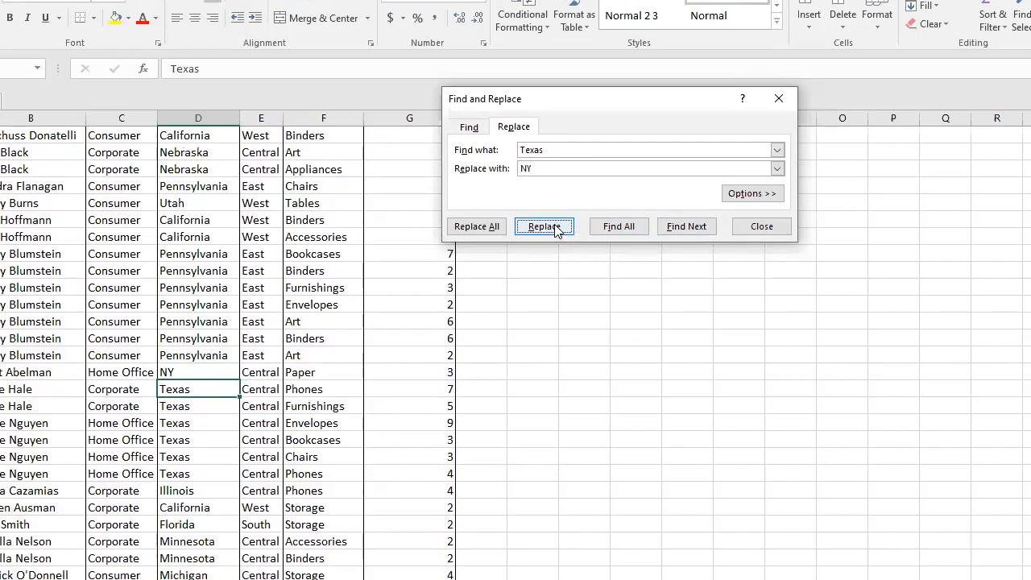
# List every remaining Texas entry on the sheet and replace them all with NY
pyautogui.click(612, 229)
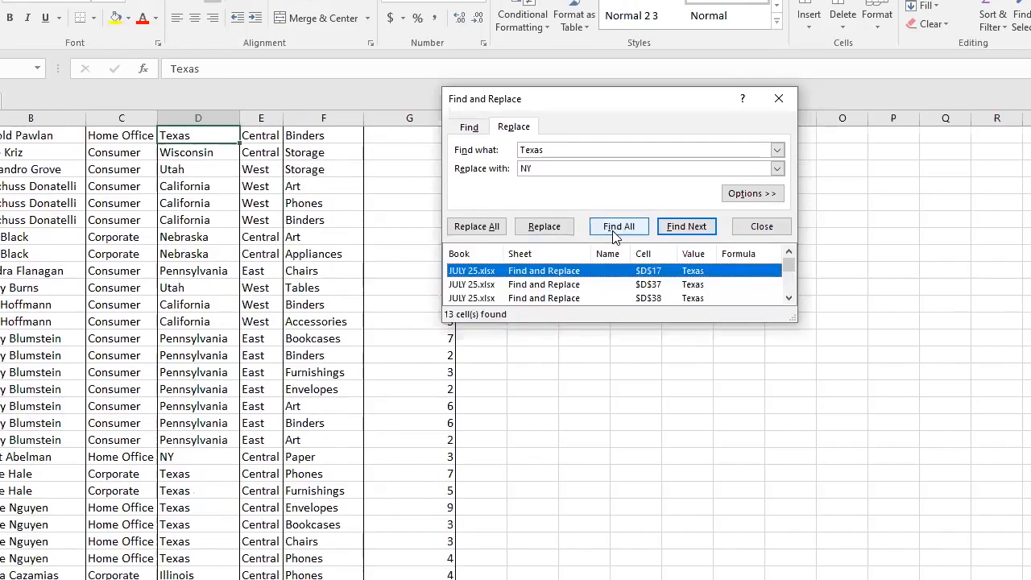
pyautogui.scroll(-3, 723, 280)
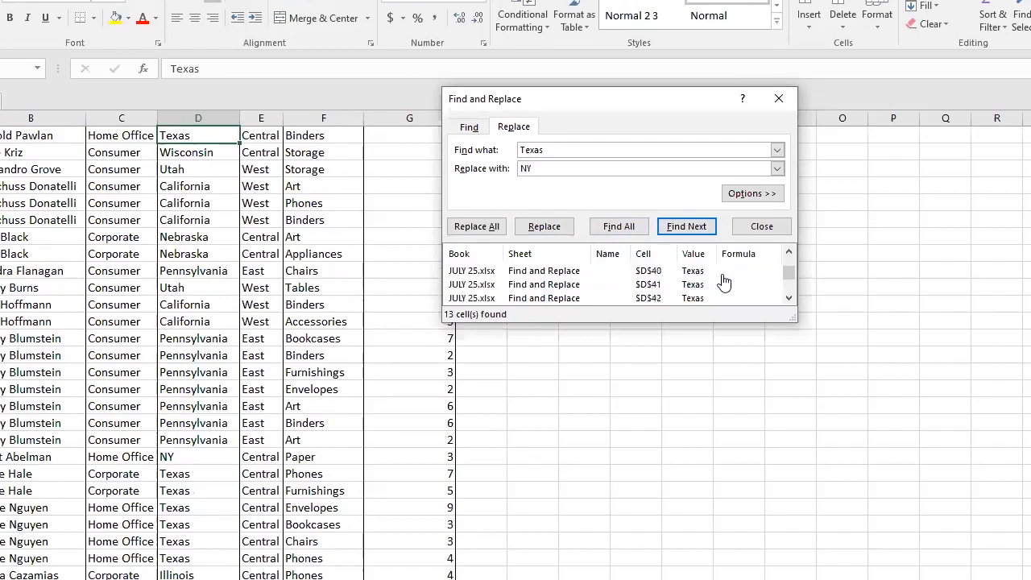
pyautogui.scroll(-1, 723, 280)
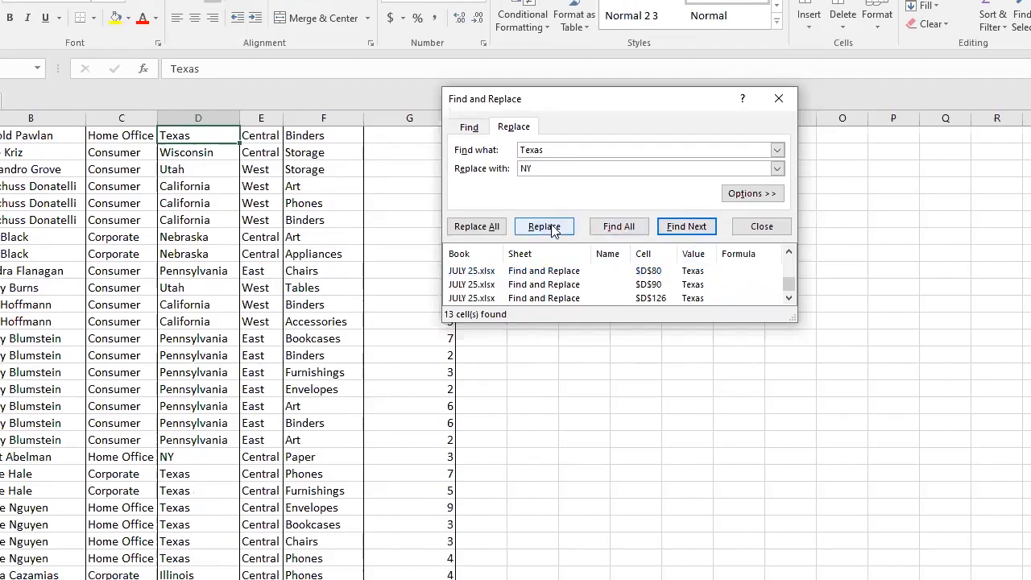
pyautogui.click(486, 231)
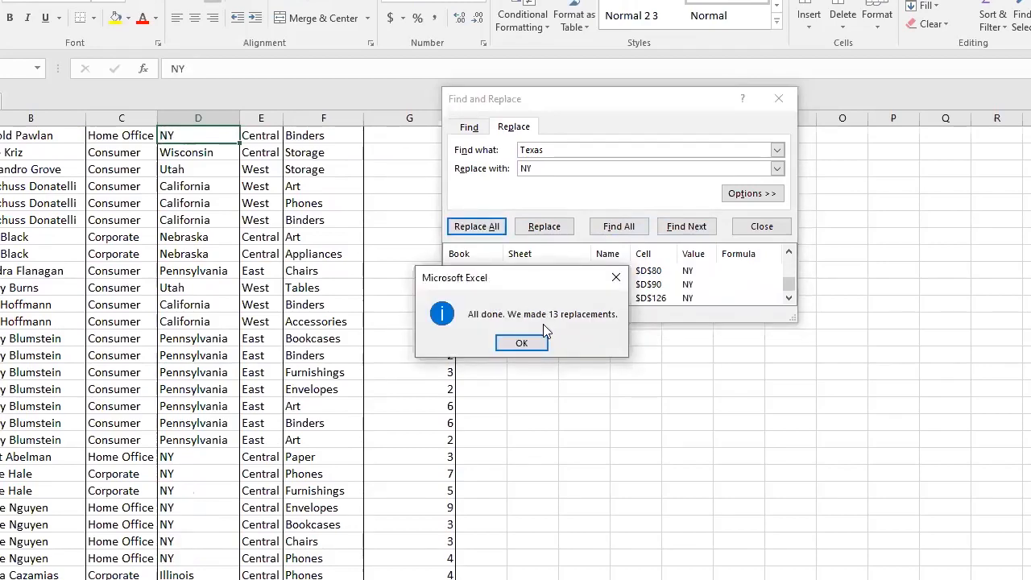
pyautogui.click(522, 343)
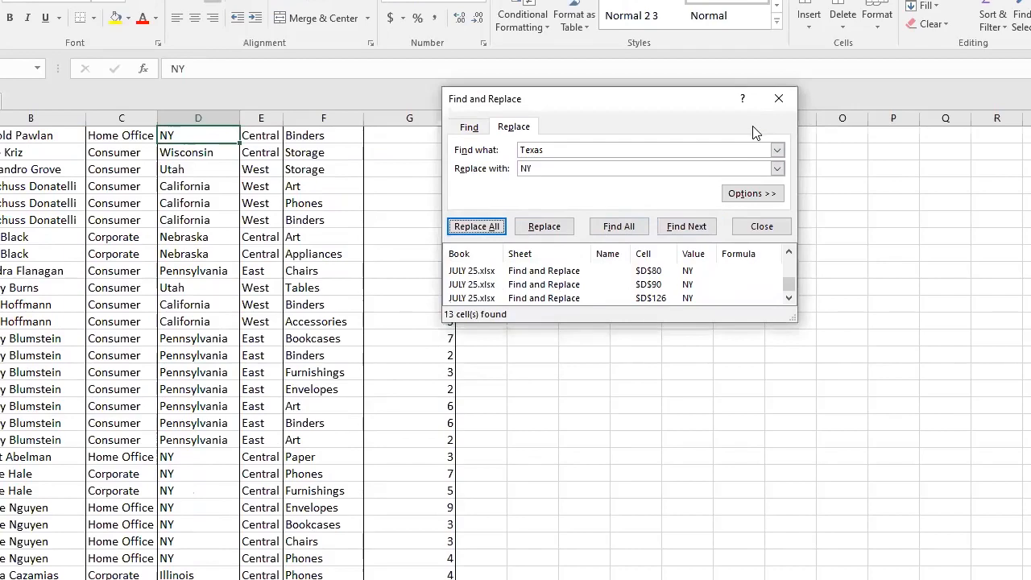
pyautogui.click(772, 101)
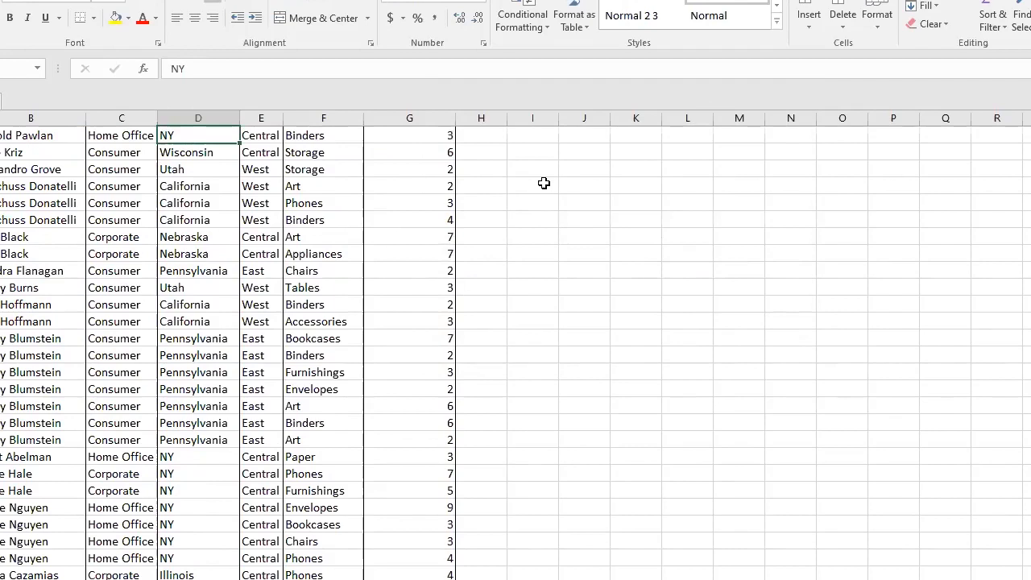